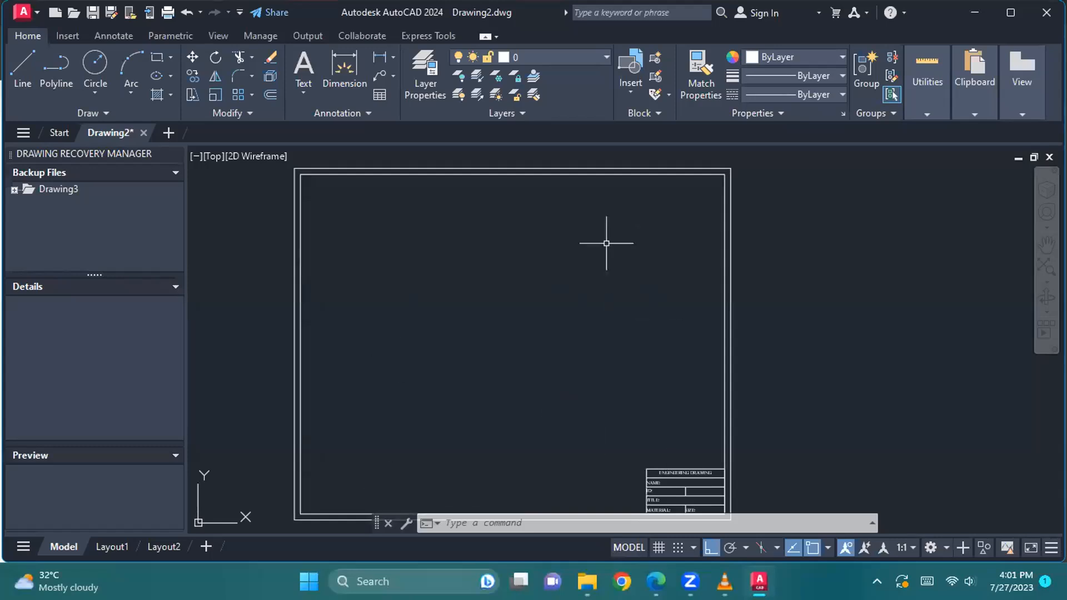
{"action": "scroll", "coordinate": [480, 307], "scroll_direction": "up", "scroll_amount": 2}
{"action": "scroll", "coordinate": [493, 308], "scroll_direction": "down", "scroll_amount": 2}
{"action": "mouse_move", "coordinate": [428, 239]}
{"action": "middle_mouse_down"}
{"action": "mouse_move", "coordinate": [467, 316]}
{"action": "mouse_move", "coordinate": [460, 218]}
{"action": "middle_mouse_up"}
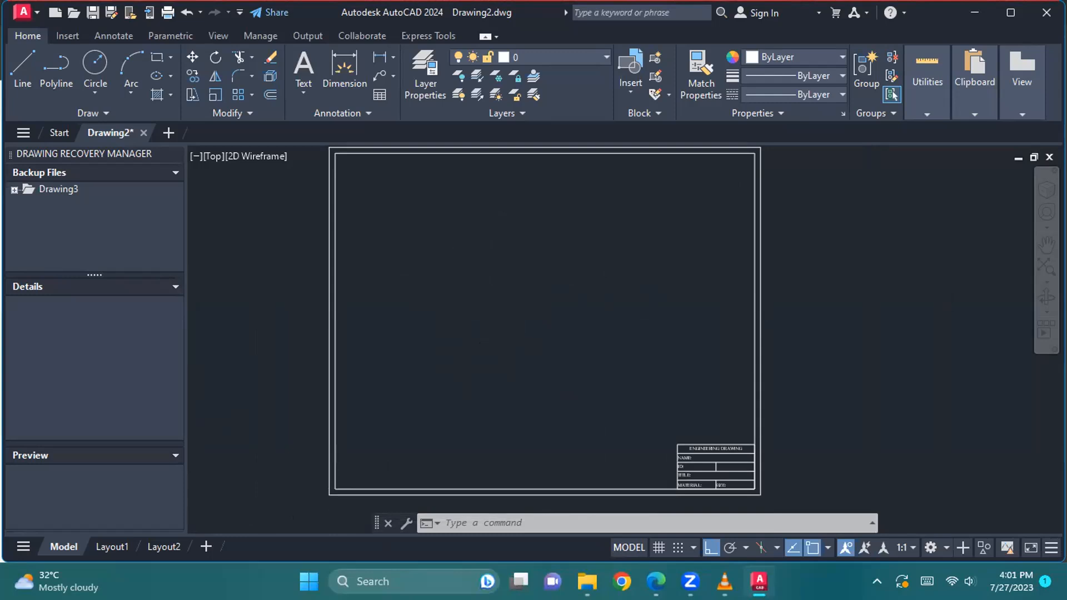
{"action": "scroll", "coordinate": [507, 343], "scroll_direction": "down", "scroll_amount": 2}
{"action": "scroll", "coordinate": [507, 343], "scroll_direction": "up", "scroll_amount": 2}
{"action": "scroll", "coordinate": [507, 343], "scroll_direction": "up", "scroll_amount": 2}
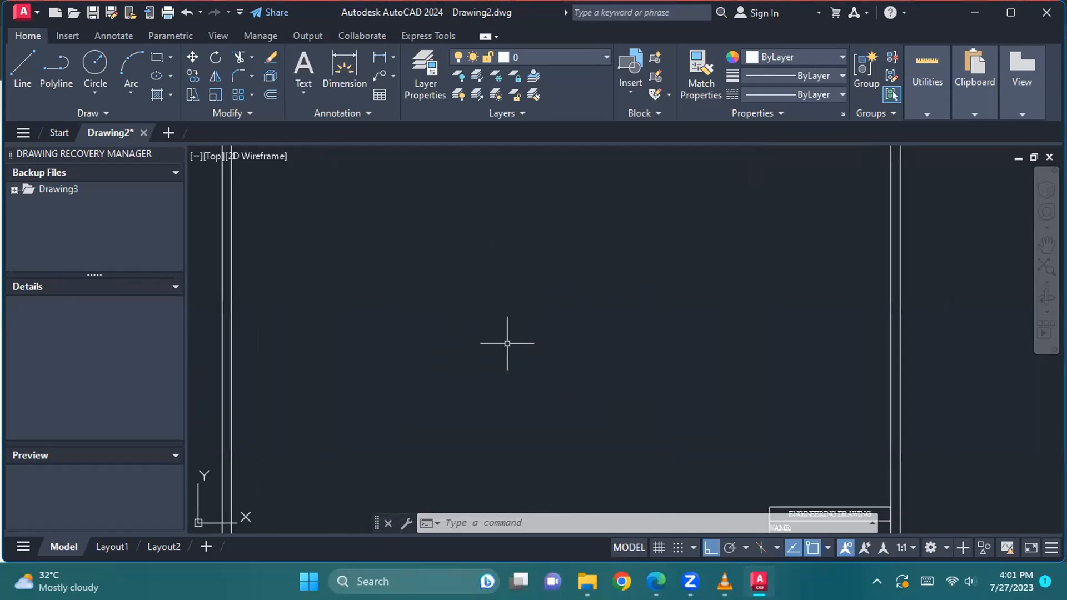
{"action": "scroll", "coordinate": [507, 343], "scroll_direction": "down", "scroll_amount": 2}
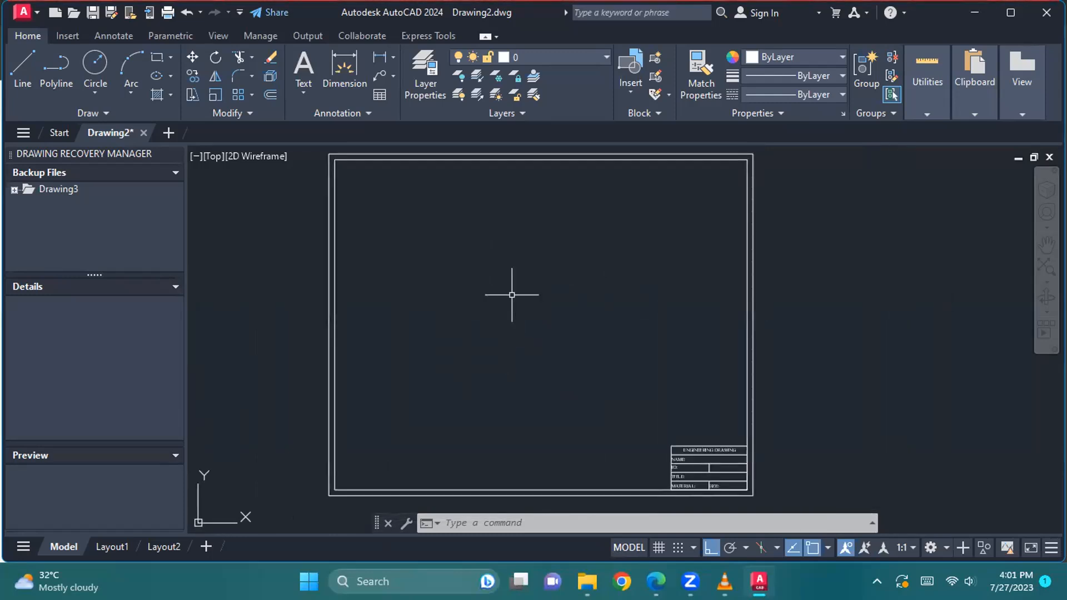
{"action": "mouse_move", "coordinate": [512, 295]}
{"action": "middle_mouse_down"}
{"action": "mouse_move", "coordinate": [503, 351]}
{"action": "mouse_move", "coordinate": [497, 295]}
{"action": "mouse_move", "coordinate": [472, 312]}
{"action": "mouse_move", "coordinate": [536, 310]}
{"action": "mouse_move", "coordinate": [479, 307]}
{"action": "mouse_move", "coordinate": [486, 328]}
{"action": "middle_mouse_up"}
{"action": "scroll", "coordinate": [486, 327], "scroll_direction": "up", "scroll_amount": 2}
{"action": "scroll", "coordinate": [461, 259], "scroll_direction": "down", "scroll_amount": 2}
{"action": "middle_click_drag", "start_coordinate": [461, 259], "coordinate": [469, 280]}
Step: Try the realtime Pan and Zoom commands on the bordered drawing sheet and leave the command
{"action": "right_click", "coordinate": [469, 279]}
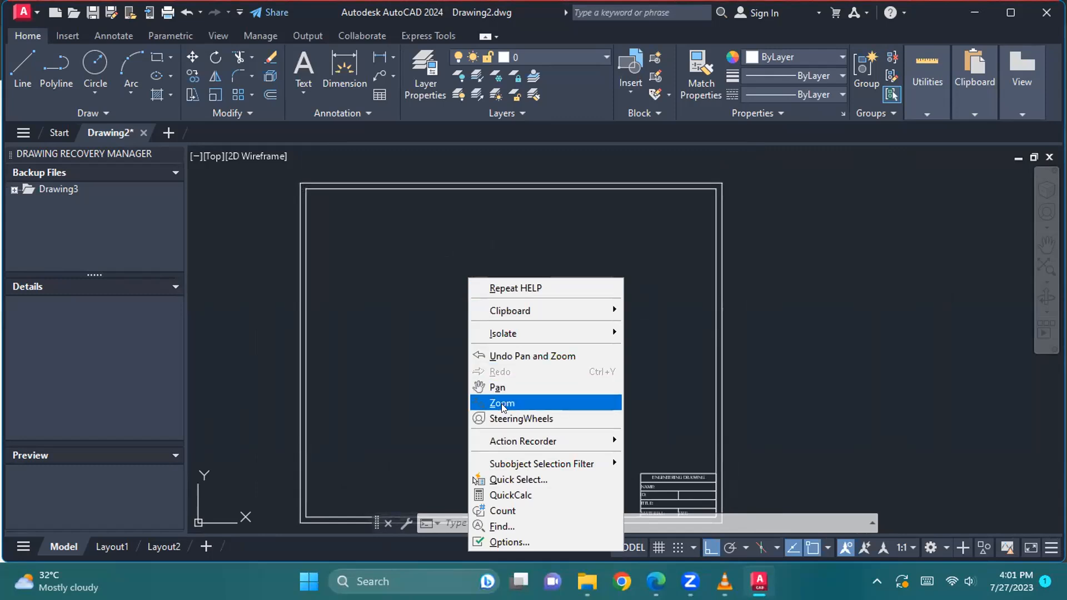
{"action": "left_click", "coordinate": [499, 384]}
{"action": "mouse_move", "coordinate": [460, 287]}
{"action": "left_mouse_down"}
{"action": "mouse_move", "coordinate": [562, 293]}
{"action": "mouse_move", "coordinate": [477, 283]}
{"action": "left_mouse_up"}
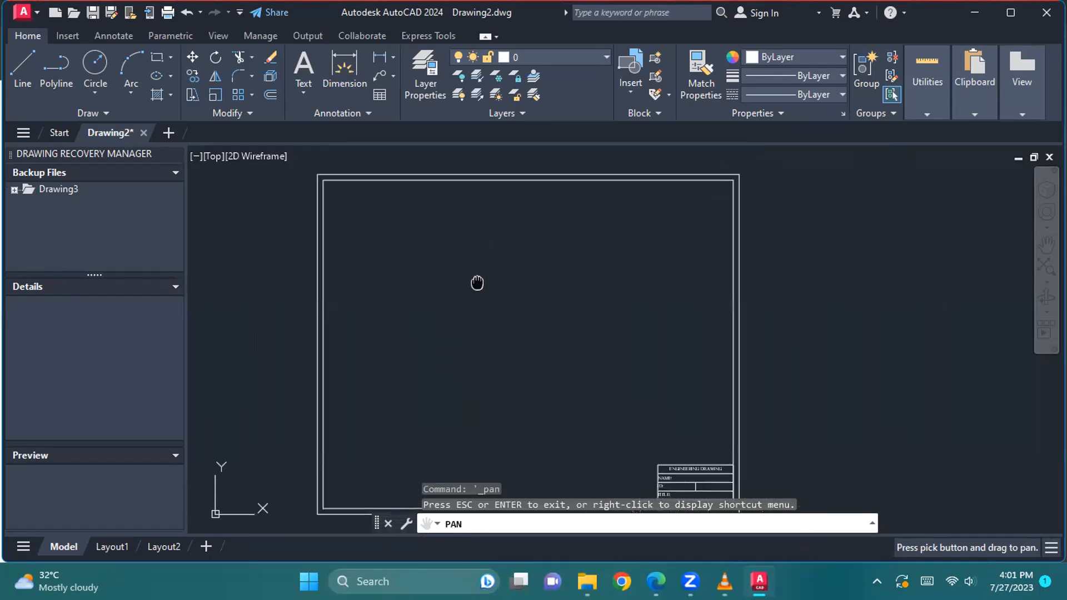
{"action": "right_click", "coordinate": [476, 279]}
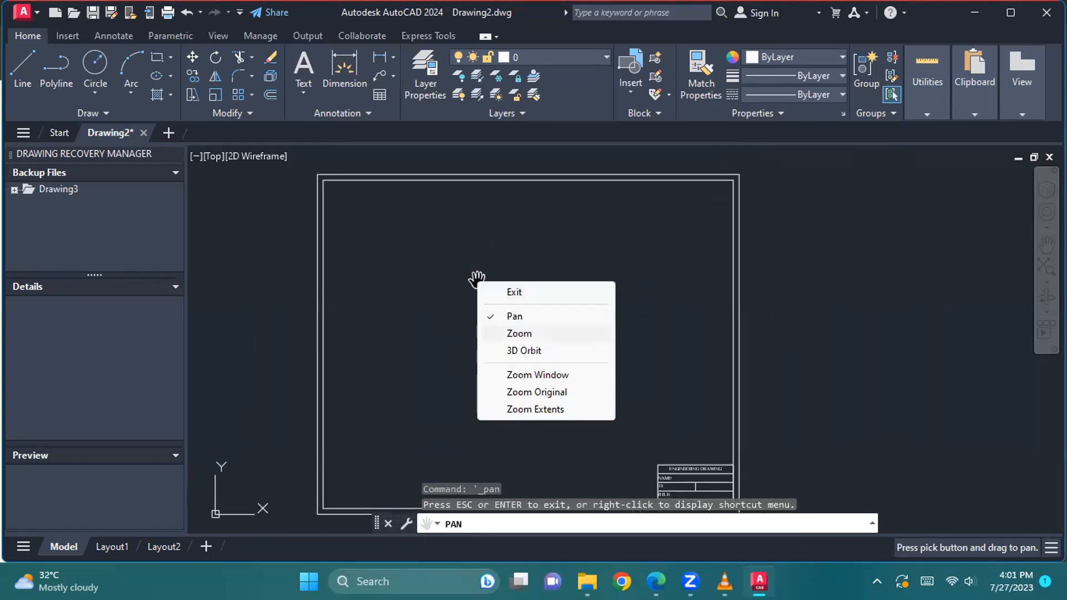
{"action": "left_click", "coordinate": [504, 333]}
{"action": "scroll", "coordinate": [502, 305], "scroll_direction": "up", "scroll_amount": 2}
{"action": "scroll", "coordinate": [503, 305], "scroll_direction": "down", "scroll_amount": 2}
{"action": "mouse_move", "coordinate": [503, 308]}
{"action": "left_mouse_down"}
{"action": "mouse_move", "coordinate": [506, 279]}
{"action": "mouse_move", "coordinate": [491, 352]}
{"action": "mouse_move", "coordinate": [533, 288]}
{"action": "mouse_move", "coordinate": [489, 355]}
{"action": "mouse_move", "coordinate": [538, 278]}
{"action": "left_mouse_up"}
{"action": "mouse_move", "coordinate": [472, 325]}
{"action": "left_mouse_down"}
{"action": "mouse_move", "coordinate": [501, 286]}
{"action": "mouse_move", "coordinate": [479, 317]}
{"action": "left_mouse_up"}
{"action": "right_click", "coordinate": [466, 308]}
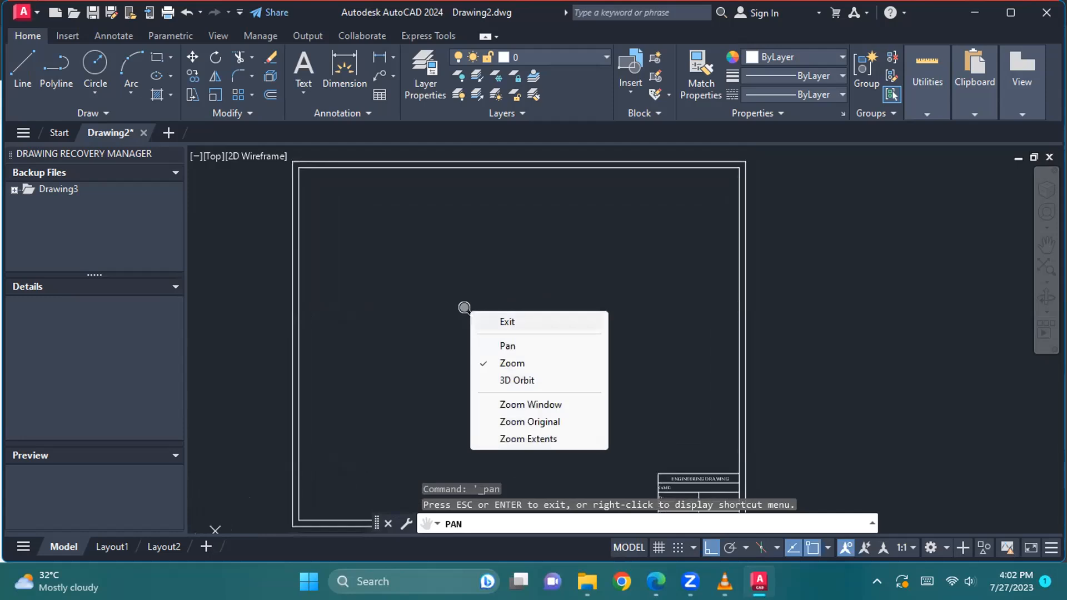
{"action": "key", "text": "Escape"}
Step: Draw a rectangle 100 wide and 20 high in the upper-left area inside the sheet border
{"action": "scroll", "coordinate": [438, 284], "scroll_direction": "up", "scroll_amount": 2}
{"action": "middle_click_drag", "start_coordinate": [438, 283], "coordinate": [451, 316]}
{"action": "middle_click_drag", "start_coordinate": [453, 272], "coordinate": [452, 325]}
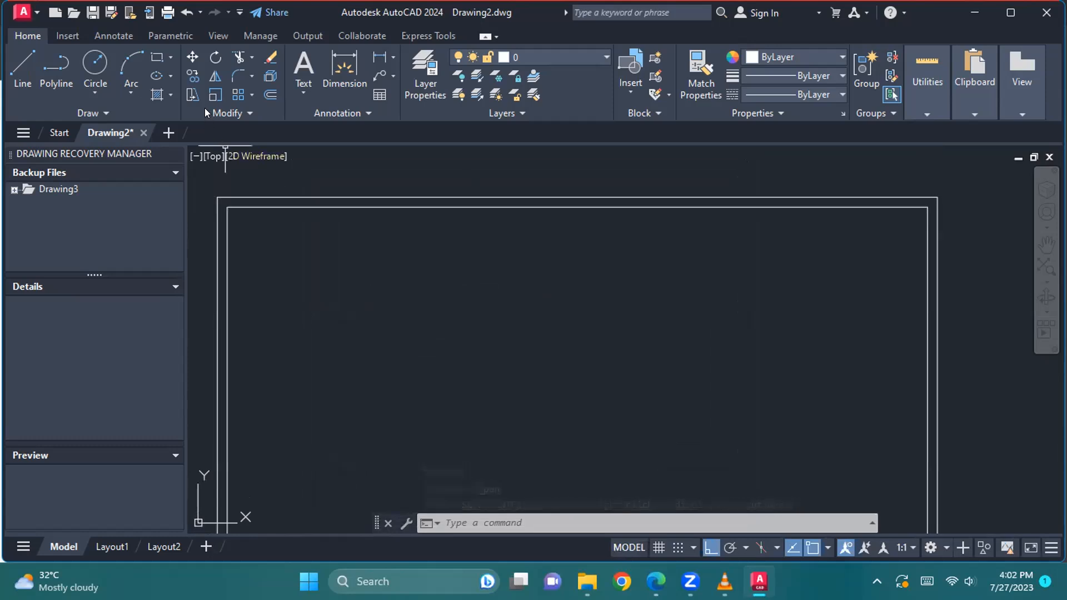
{"action": "left_click", "coordinate": [157, 57]}
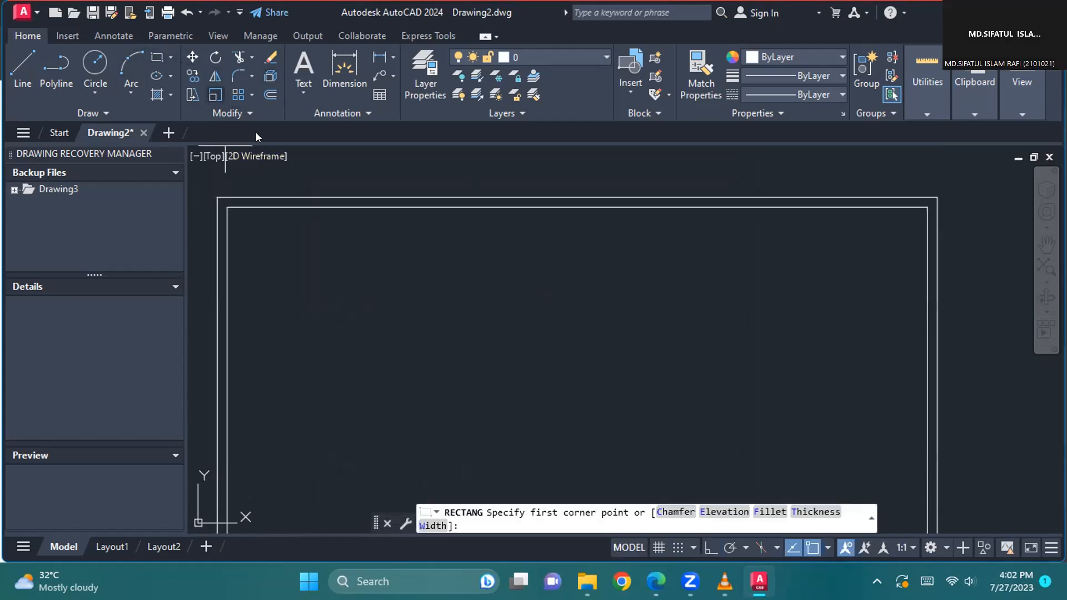
{"action": "left_click", "coordinate": [326, 277]}
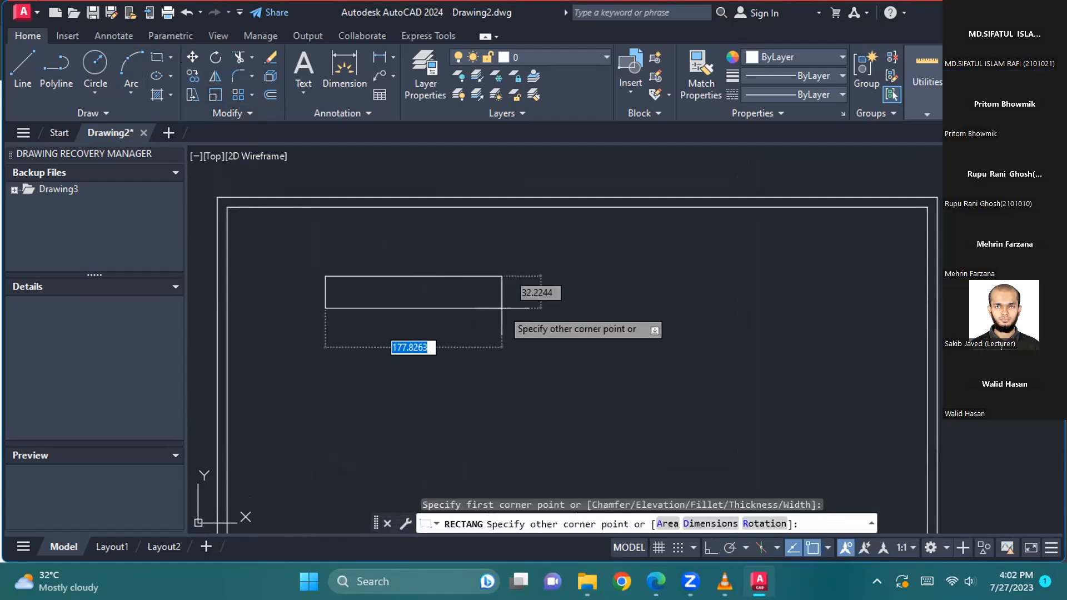
{"action": "type", "text": "100"}
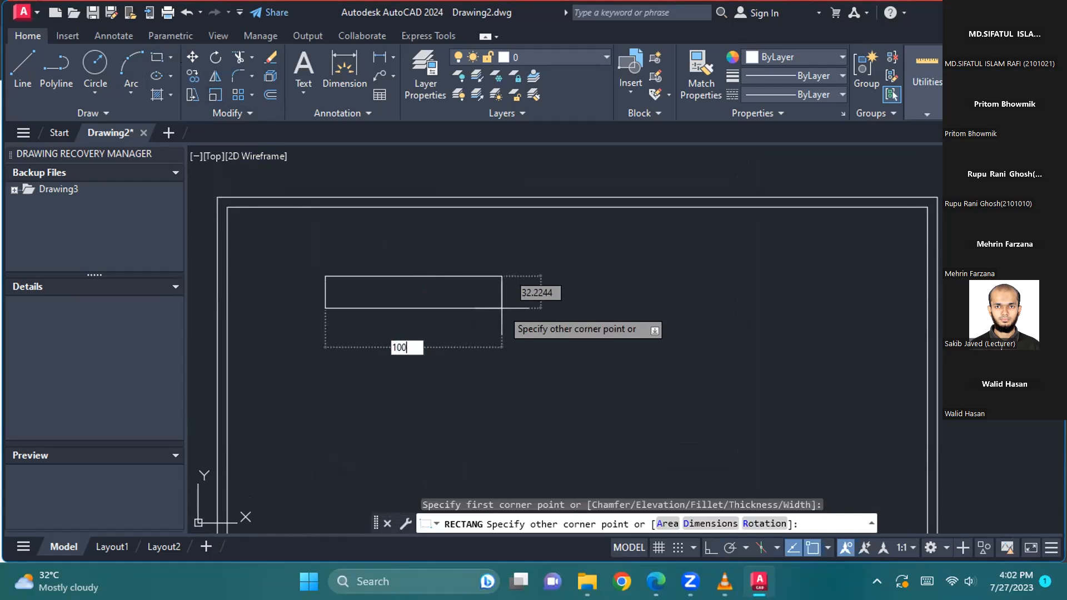
{"action": "key", "text": "Tab"}
{"action": "type", "text": "20"}
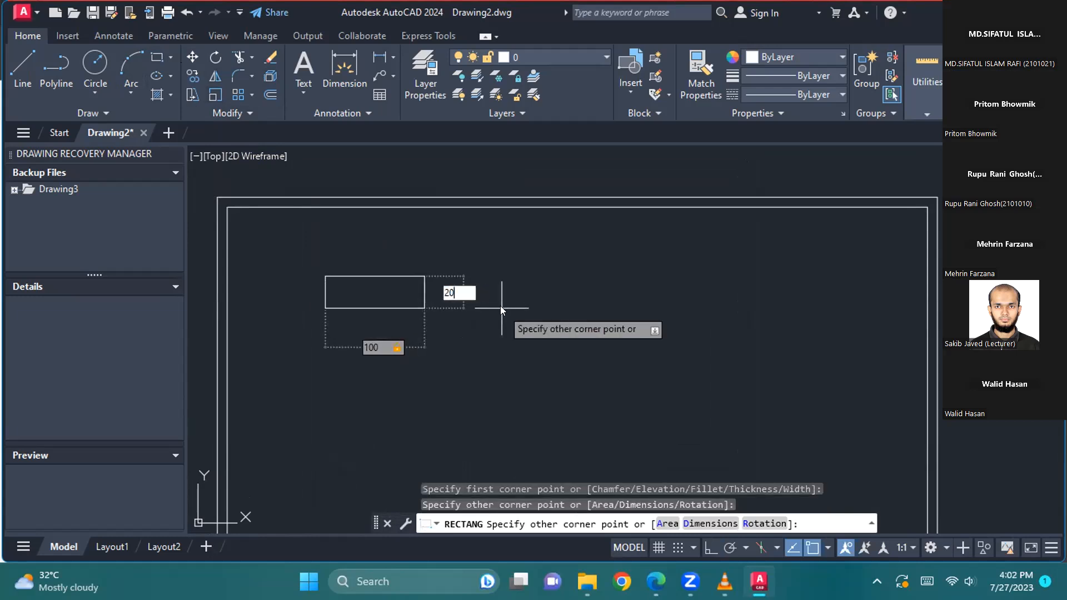
{"action": "key", "text": "Return"}
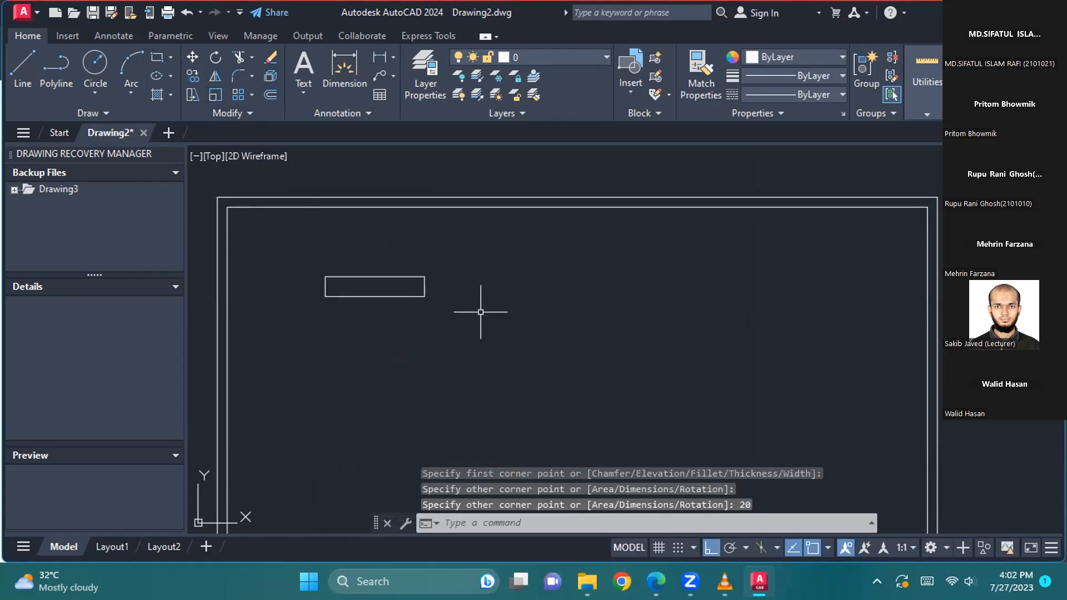
Step: Switch to the browser to examine the First Problem drawing in ME_160_lec_3.pdf, and return to AutoCAD
{"action": "scroll", "coordinate": [393, 298], "scroll_direction": "up", "scroll_amount": 4}
{"action": "middle_click_drag", "start_coordinate": [396, 298], "coordinate": [489, 307]}
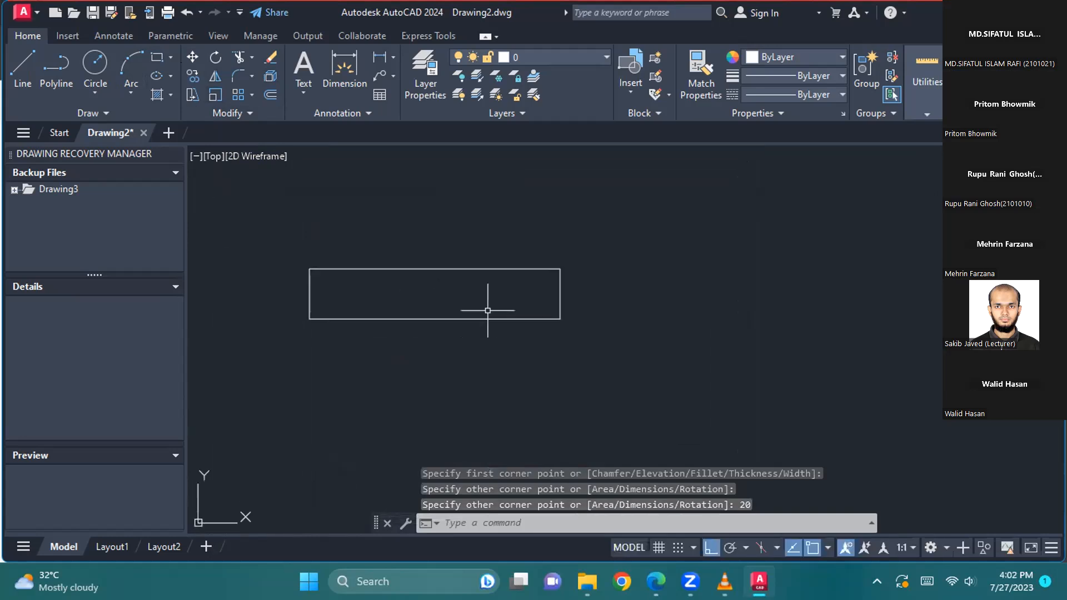
{"action": "scroll", "coordinate": [472, 334], "scroll_direction": "down", "scroll_amount": 2}
{"action": "middle_click_drag", "start_coordinate": [462, 352], "coordinate": [455, 338]}
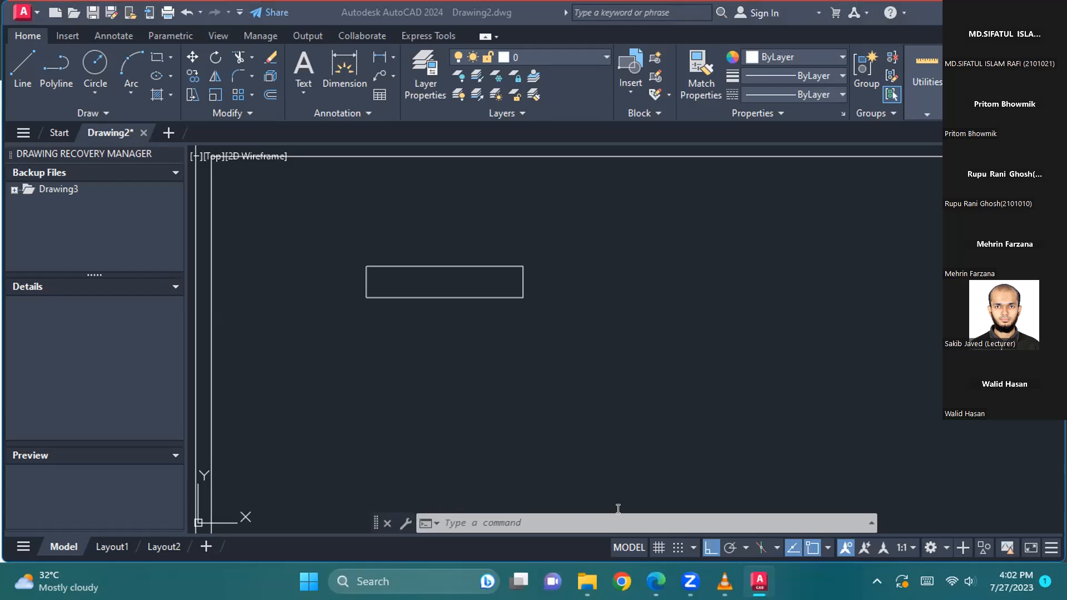
{"action": "key", "text": "alt+Tab"}
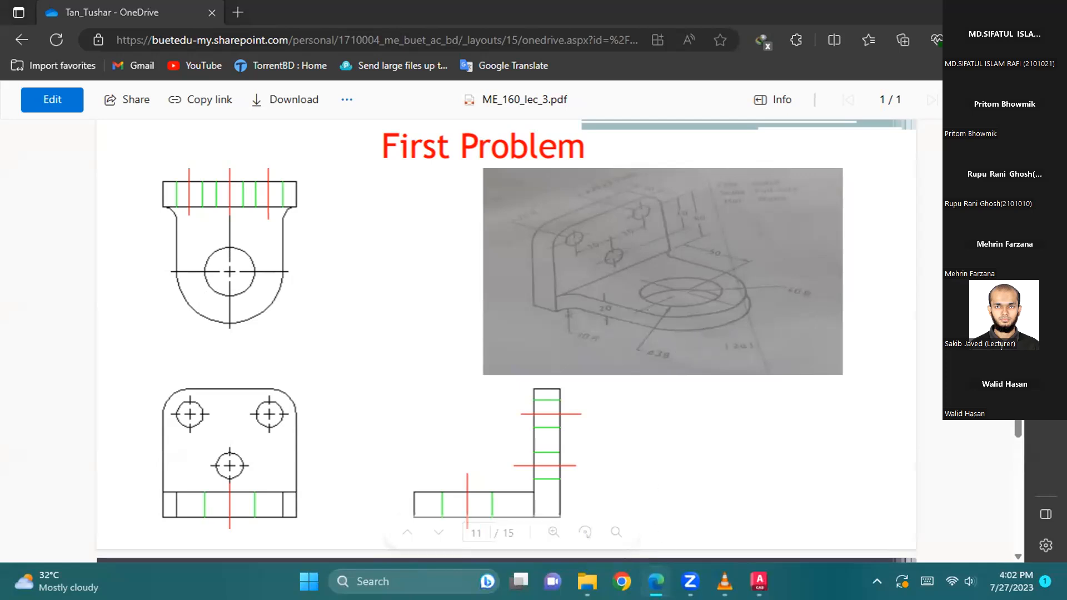
{"action": "left_click", "coordinate": [658, 580]}
{"action": "left_click", "coordinate": [658, 580]}
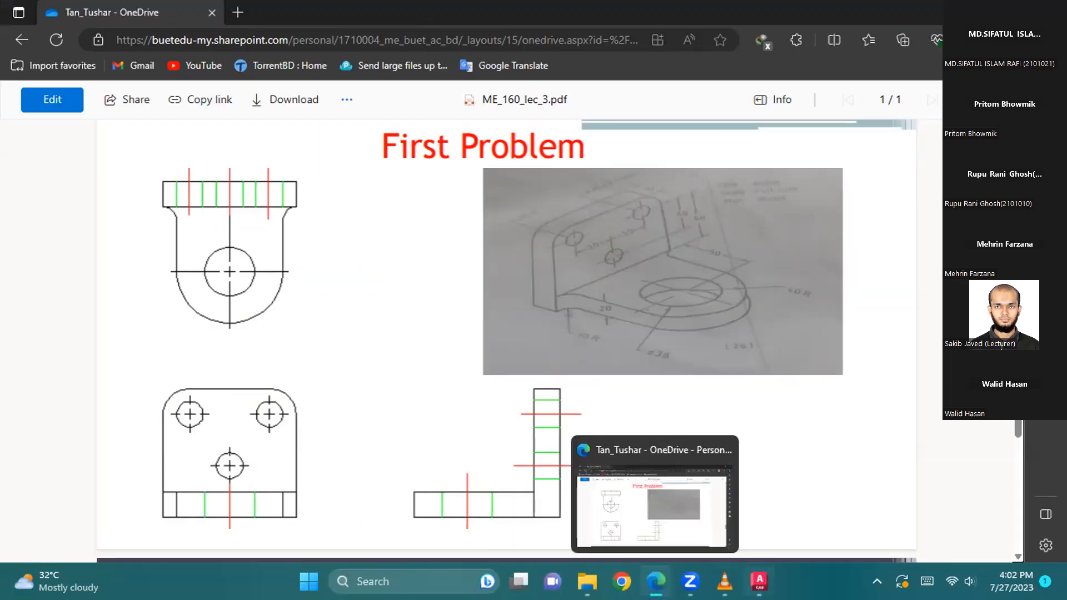
{"action": "left_click", "coordinate": [658, 580]}
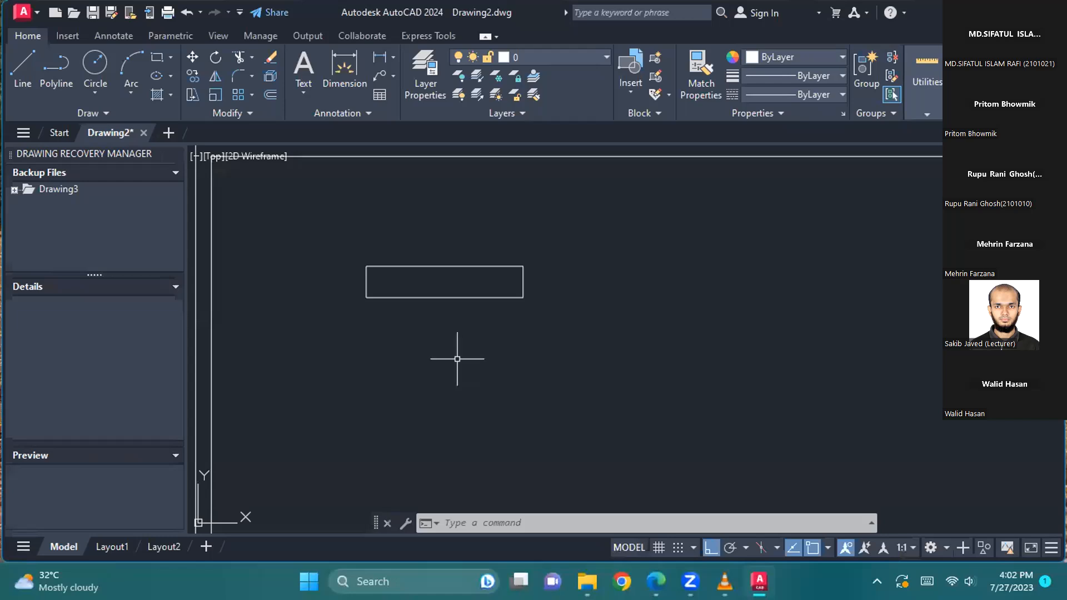
Step: Start a center-diameter circle and check which object snap modes are enabled
{"action": "middle_click_drag", "start_coordinate": [463, 372], "coordinate": [459, 334]}
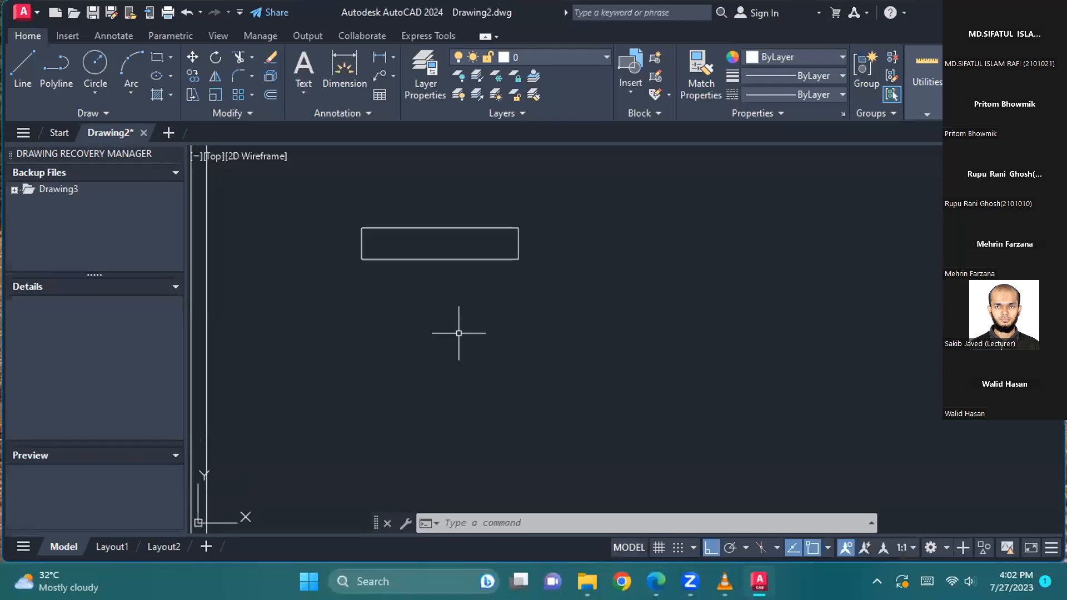
{"action": "left_click", "coordinate": [92, 89]}
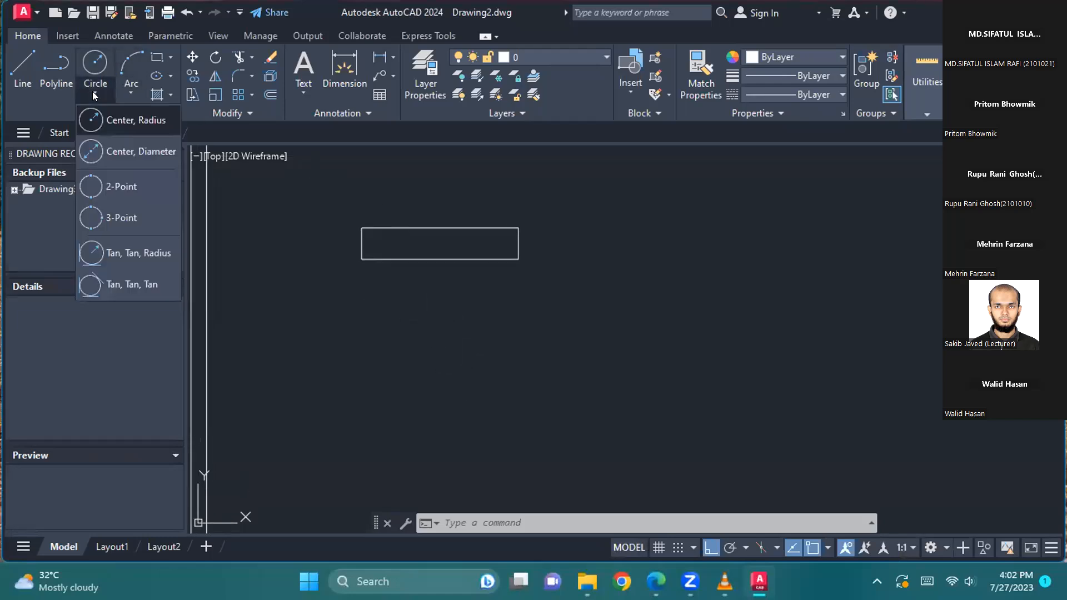
{"action": "left_click", "coordinate": [132, 146]}
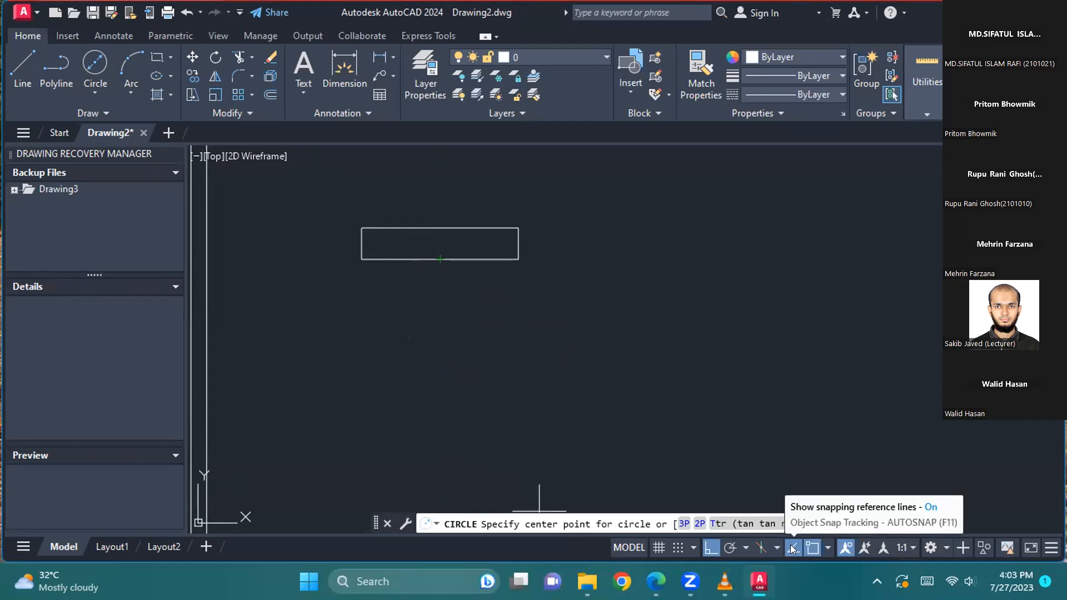
{"action": "left_click", "coordinate": [828, 548]}
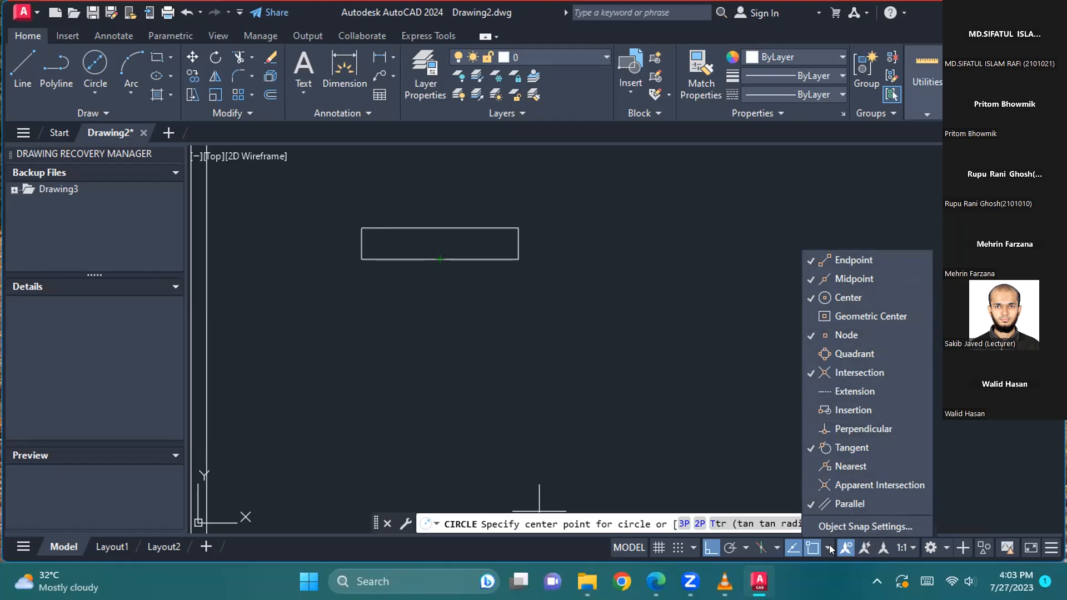
Step: Alternate between Ortho mode and polar tracking, finishing with Ortho mode on
{"action": "key", "text": "F8"}
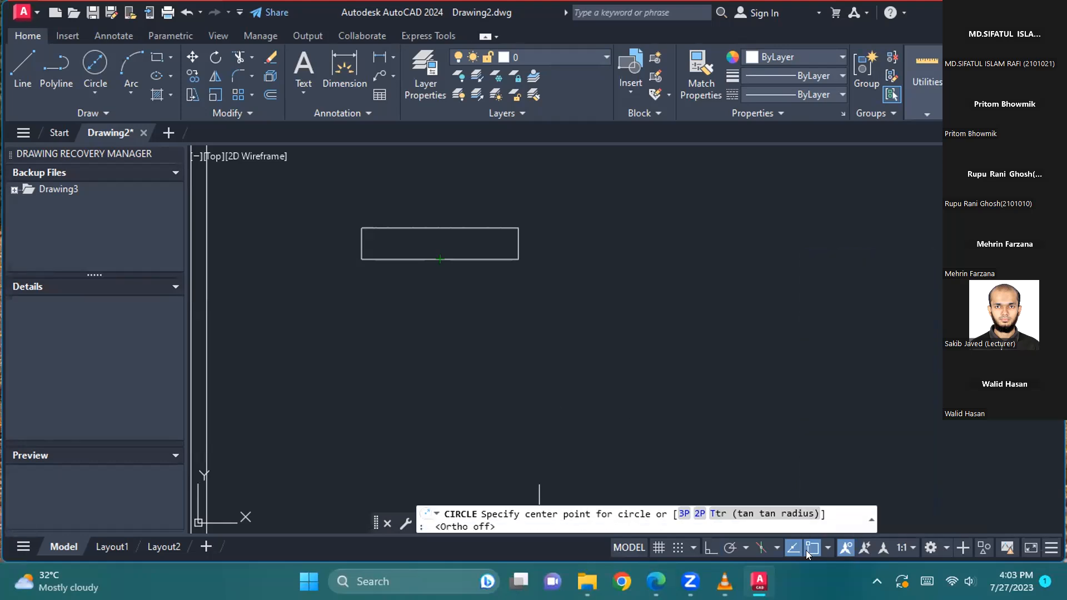
{"action": "left_click", "coordinate": [712, 548]}
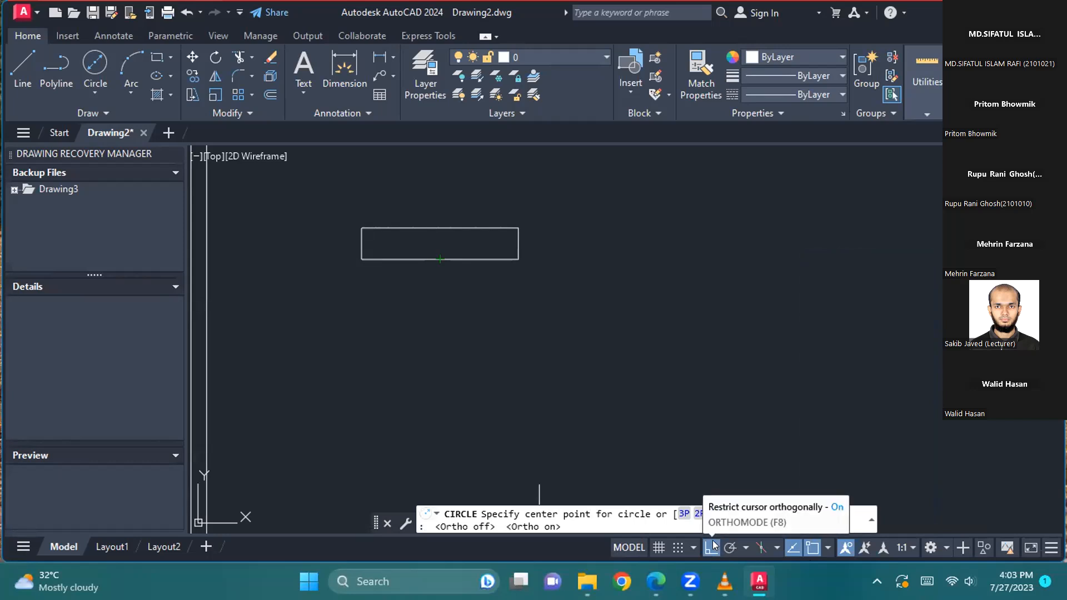
{"action": "left_click", "coordinate": [730, 548]}
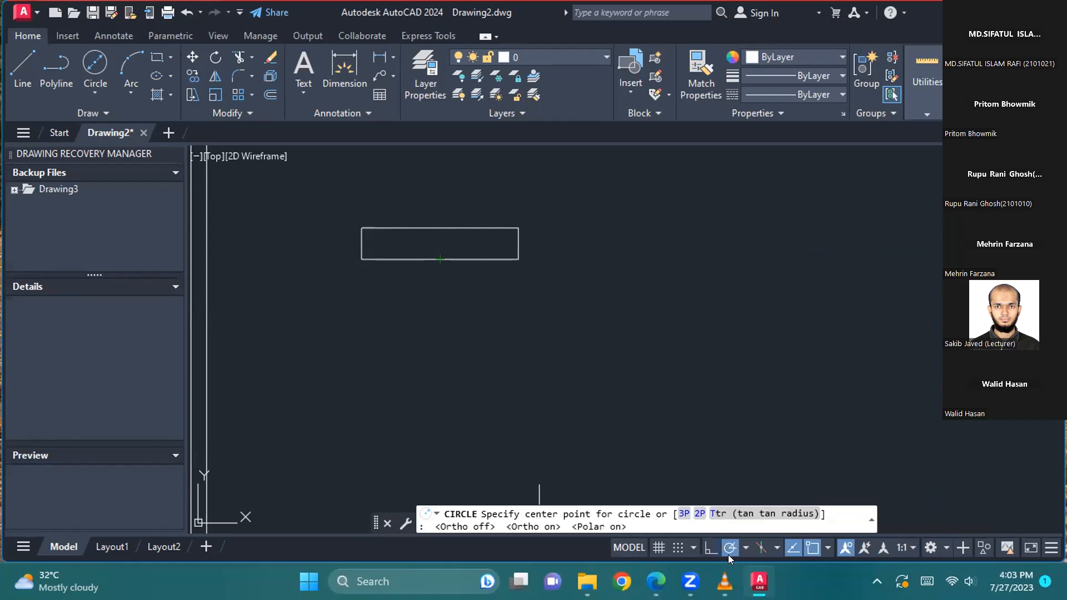
{"action": "left_click", "coordinate": [710, 548]}
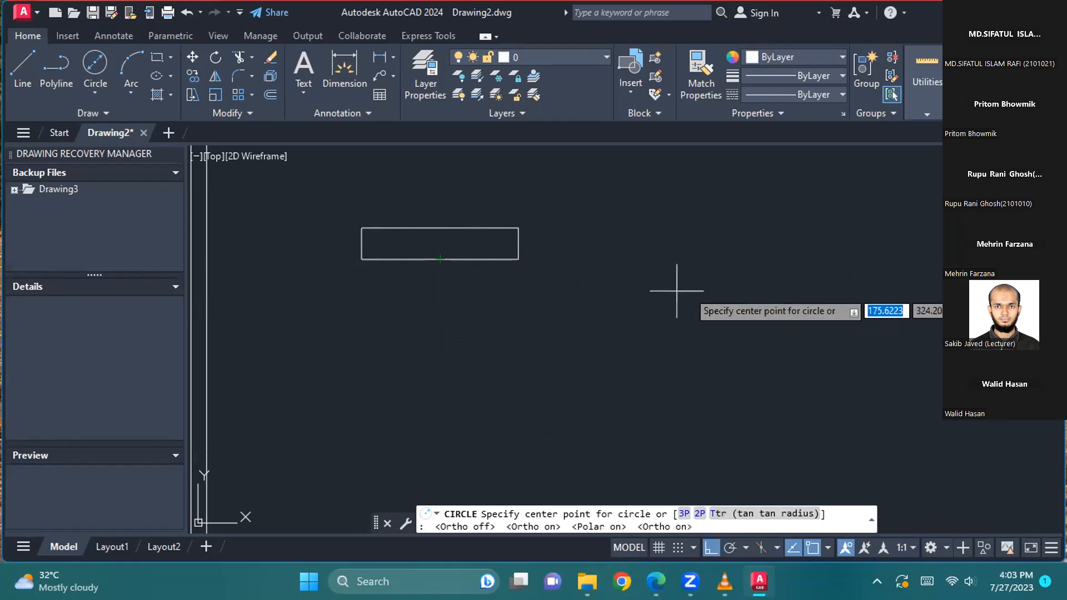
{"action": "left_click", "coordinate": [730, 549]}
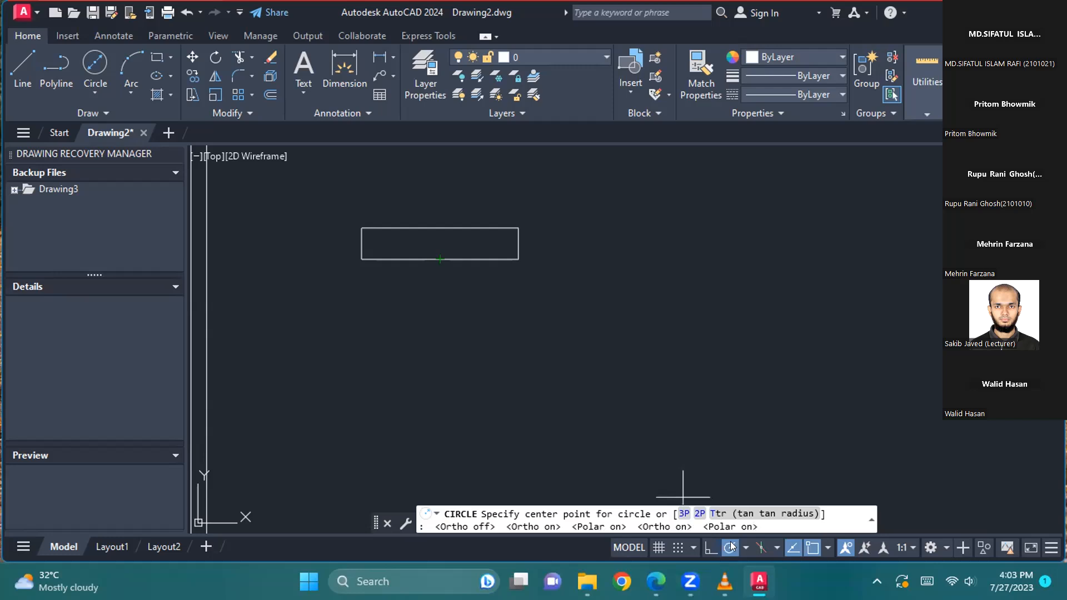
{"action": "left_click", "coordinate": [710, 548]}
Step: Draw a circle of diameter 38 centred 50 below the midpoint of the rectangle's lower edge
{"action": "left_click", "coordinate": [93, 94]}
{"action": "left_click", "coordinate": [115, 145]}
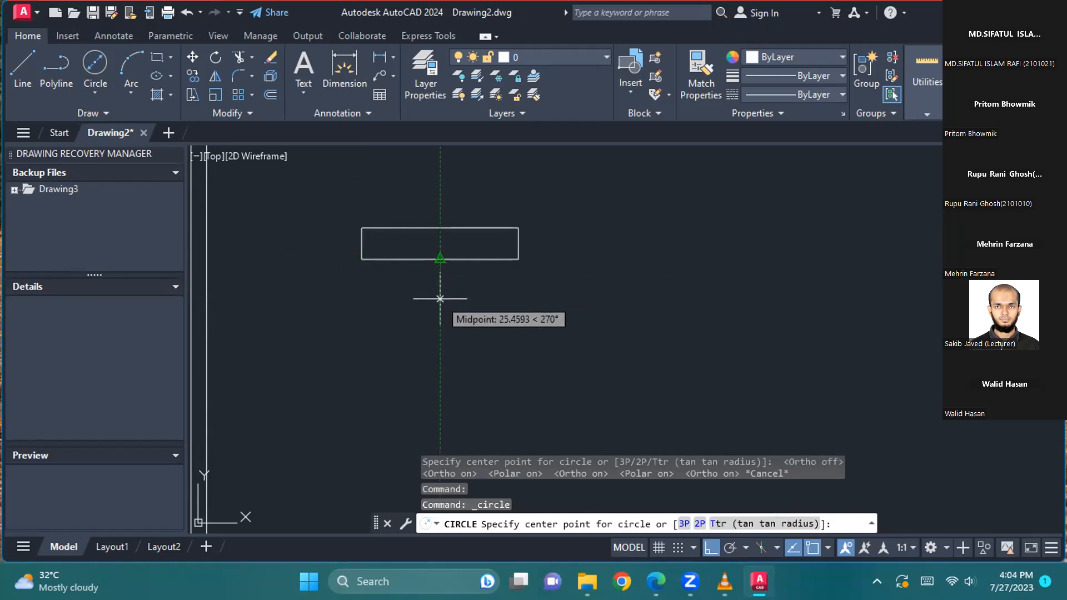
{"action": "type", "text": "50"}
{"action": "key", "text": "Return"}
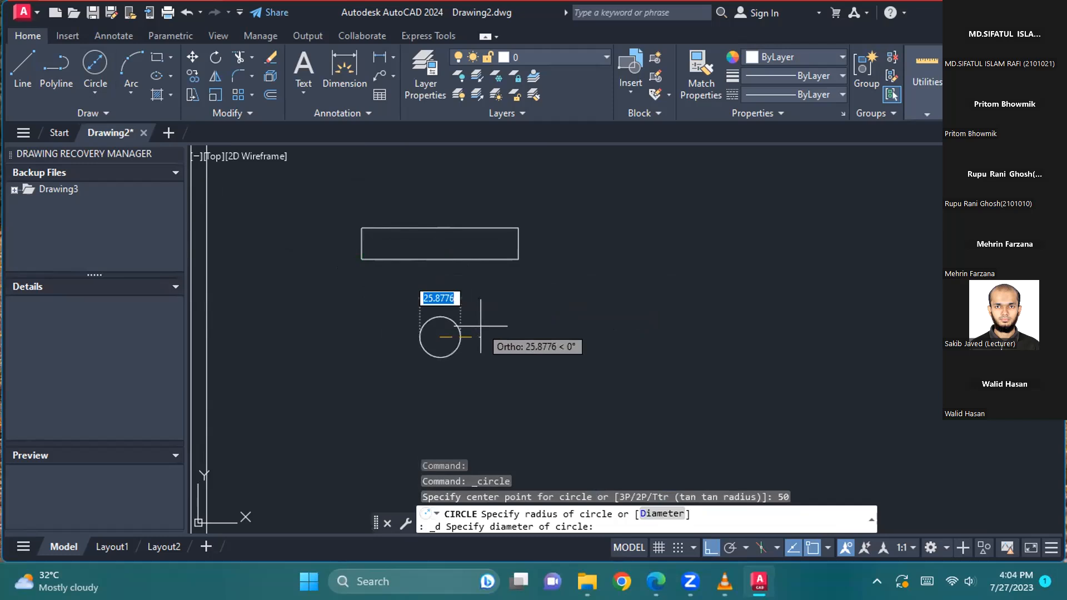
{"action": "type", "text": "38"}
{"action": "key", "text": "Return"}
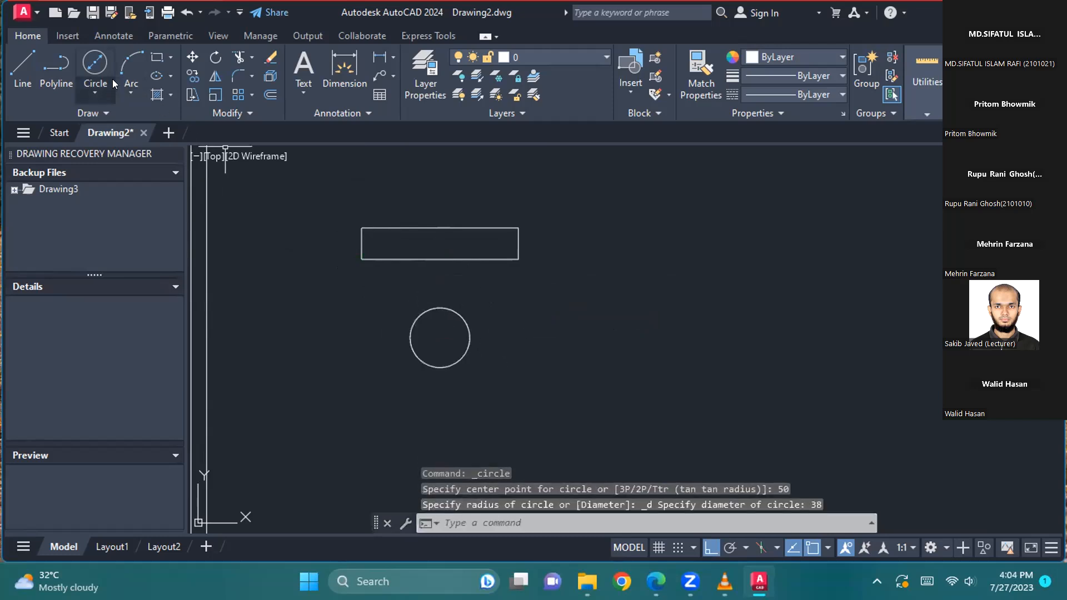
Step: Draw a circle of radius 40 concentric with the 38-diameter circle
{"action": "left_click", "coordinate": [99, 92]}
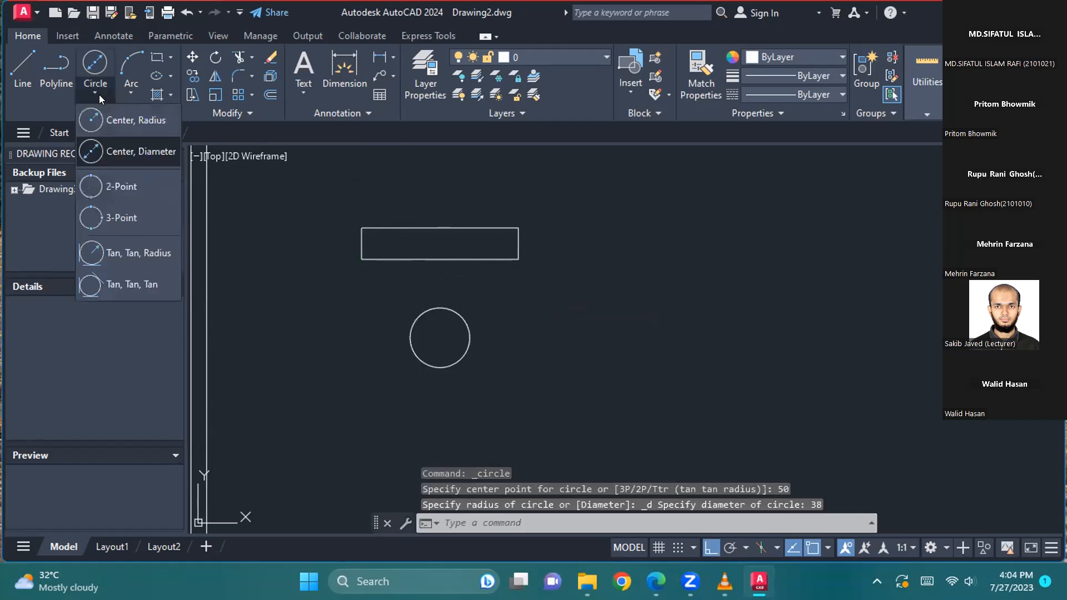
{"action": "left_click", "coordinate": [128, 119]}
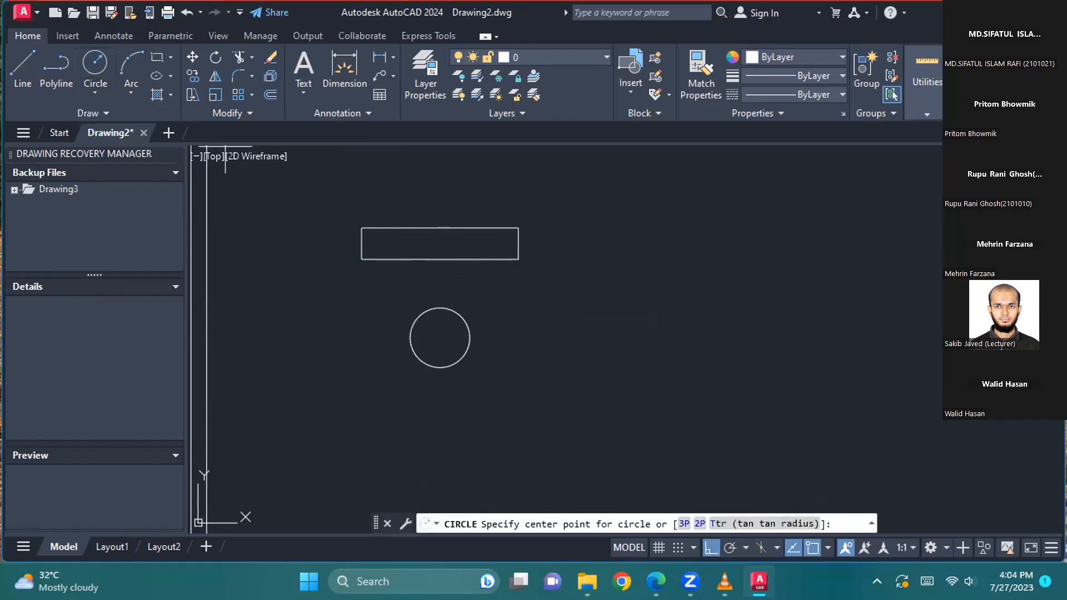
{"action": "left_click", "coordinate": [440, 336]}
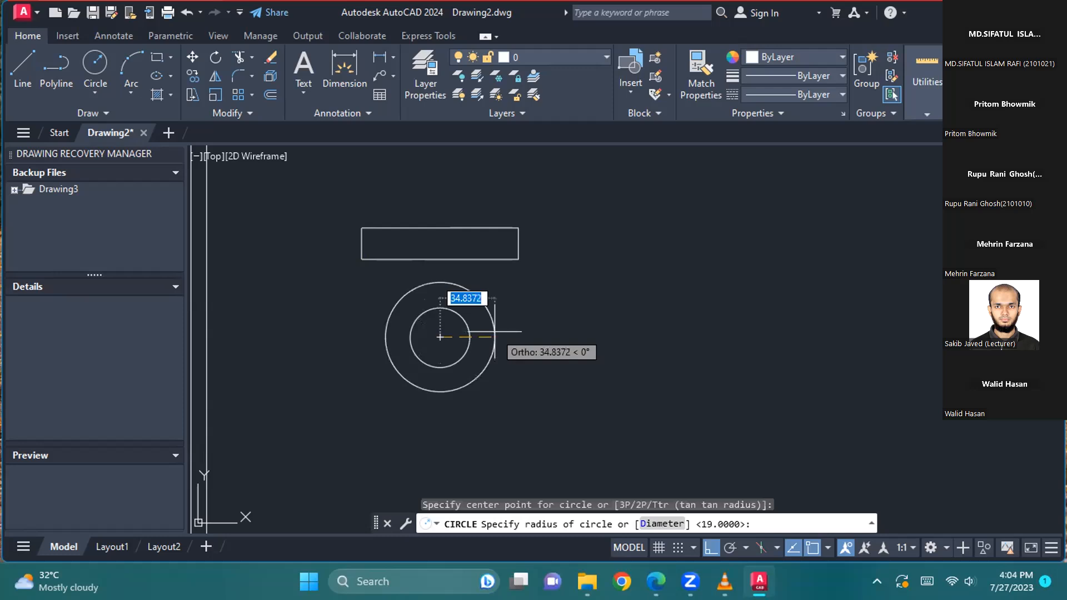
{"action": "type", "text": "40"}
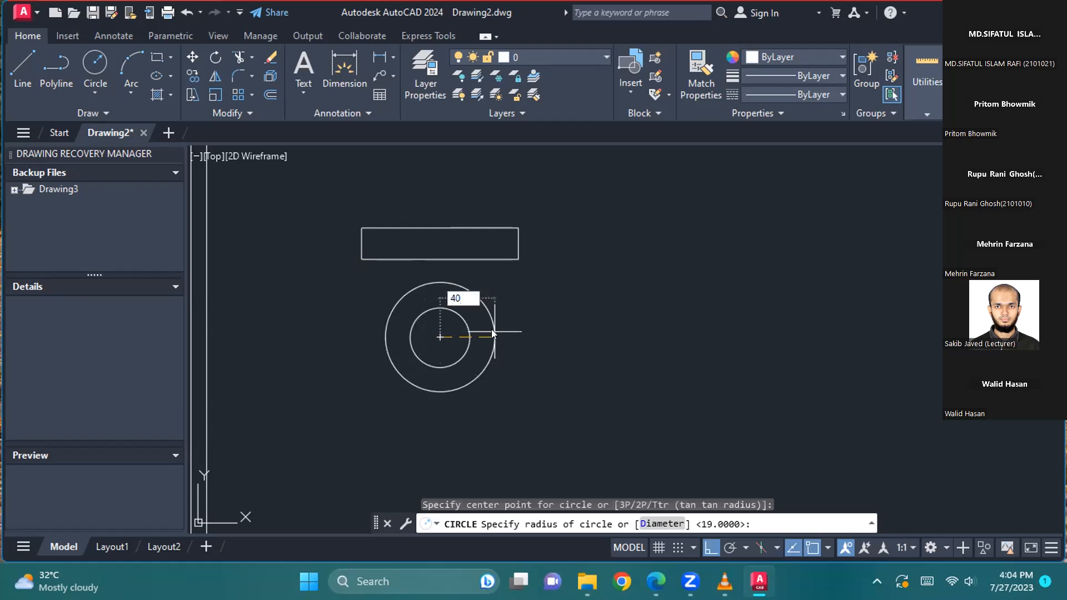
{"action": "key", "text": "Return"}
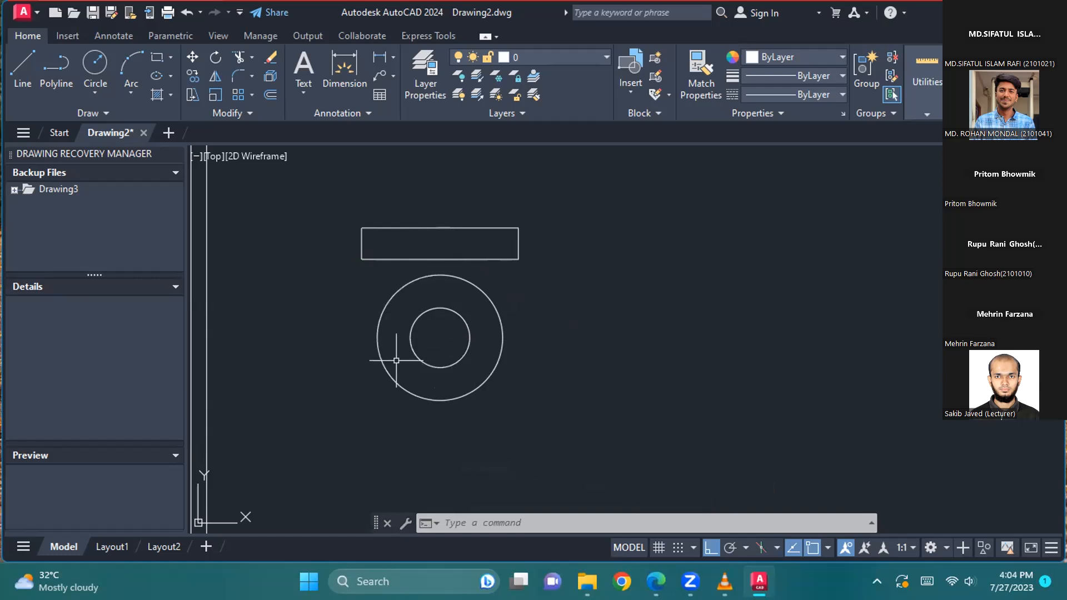
Step: Draw a vertical line from the outer circle's right quadrant up into the rectangle, following the top view in the lecture PDF
{"action": "key", "text": "alt+Tab"}
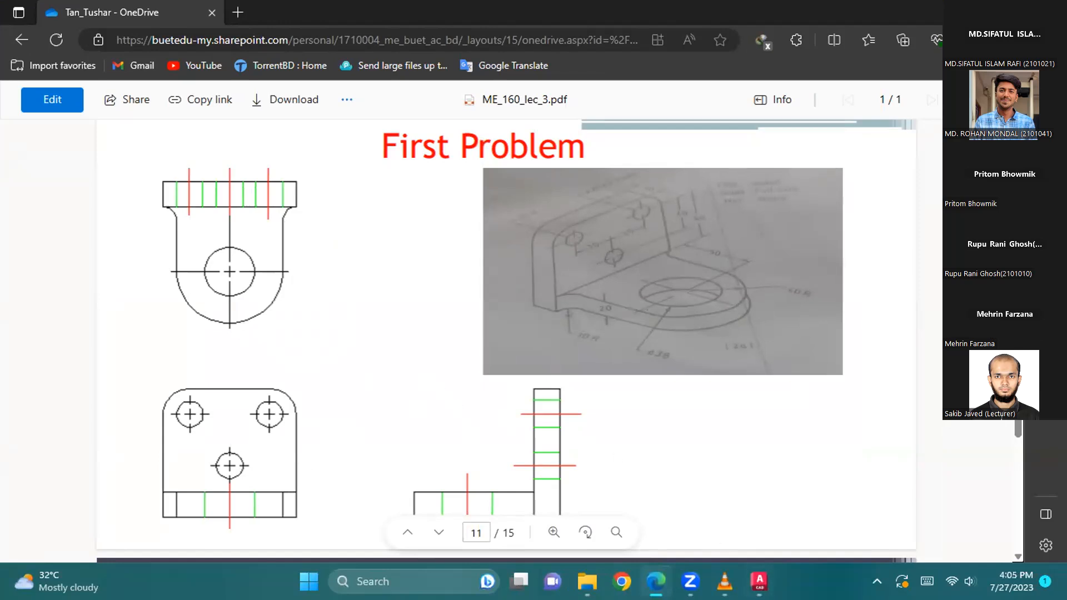
{"action": "key", "text": "alt+Tab"}
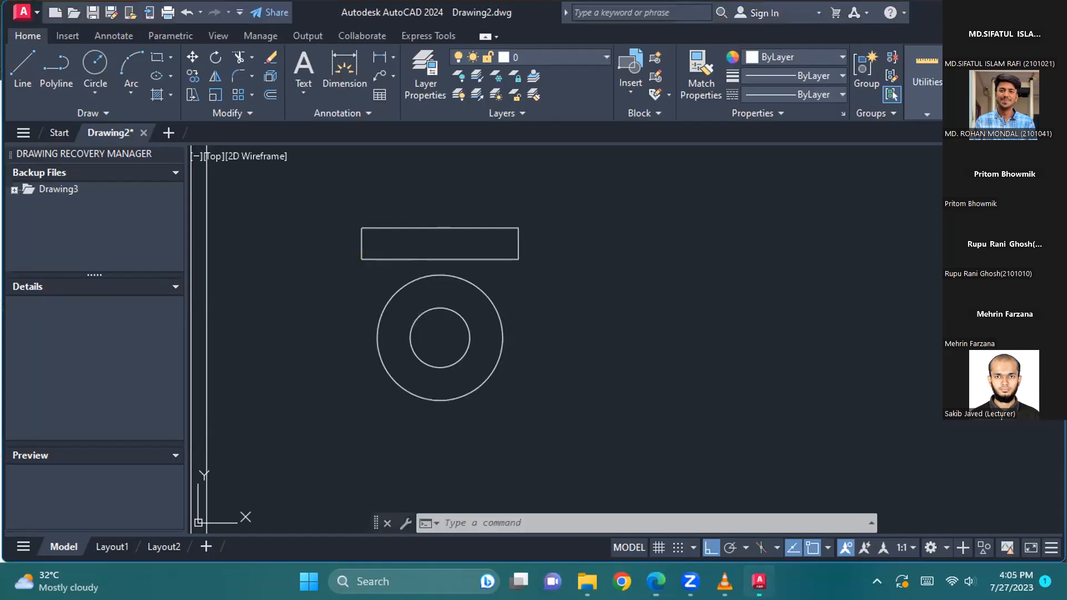
{"action": "left_click", "coordinate": [22, 70]}
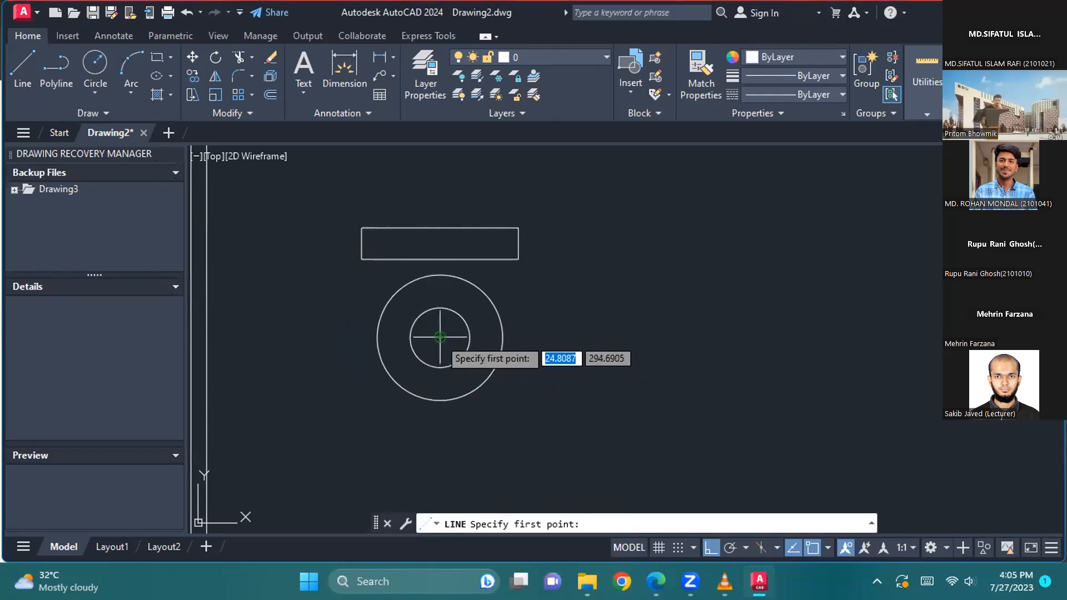
{"action": "left_click", "coordinate": [504, 337]}
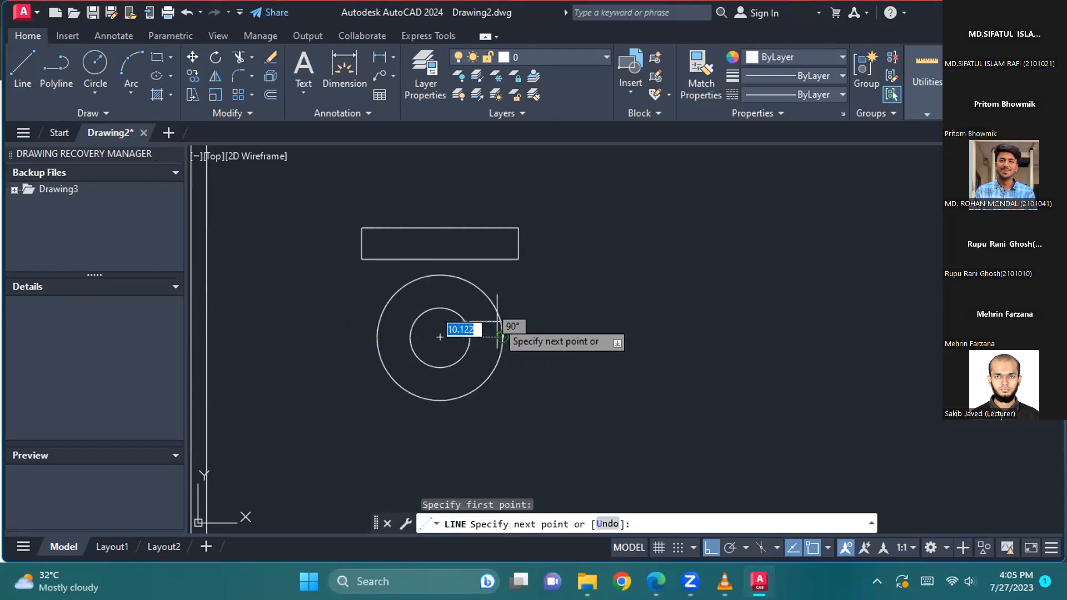
{"action": "left_click", "coordinate": [503, 259]}
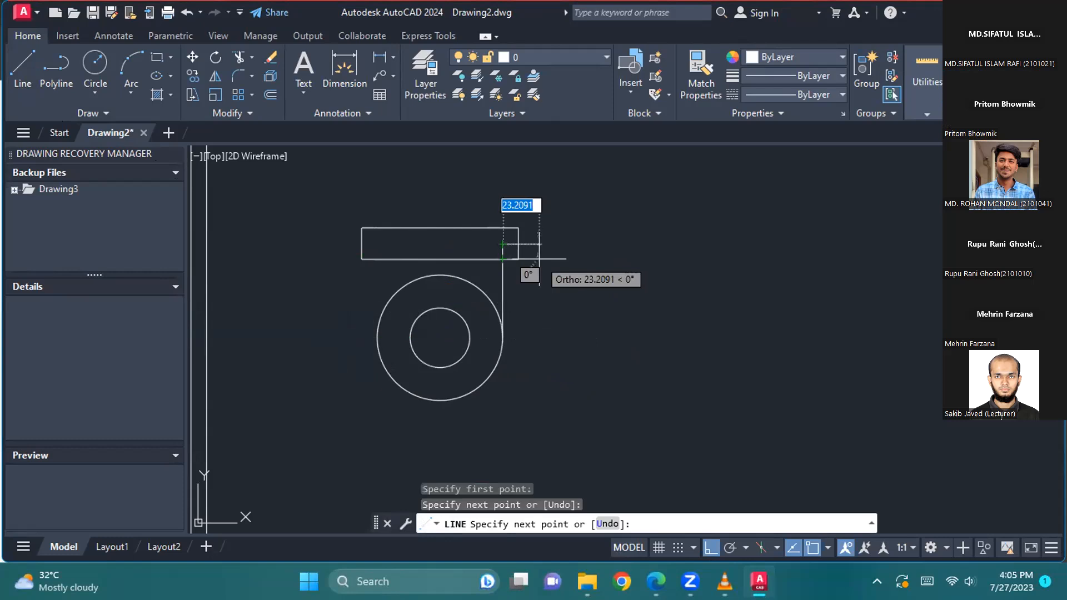
{"action": "key", "text": "Escape"}
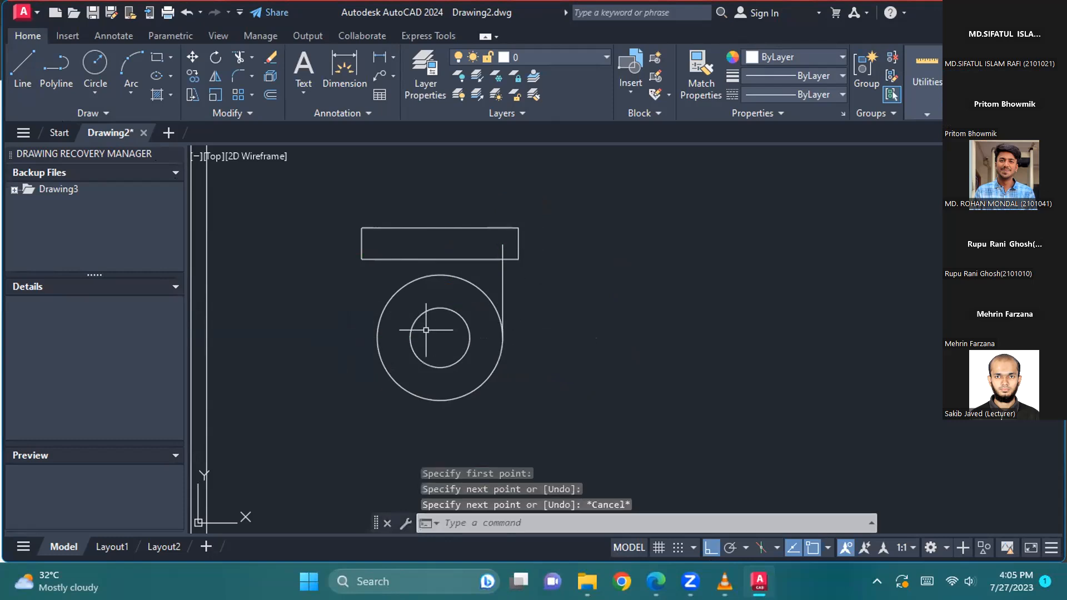
Step: Draw a matching vertical line from the outer circle's left quadrant up into the rectangle
{"action": "left_click", "coordinate": [20, 66]}
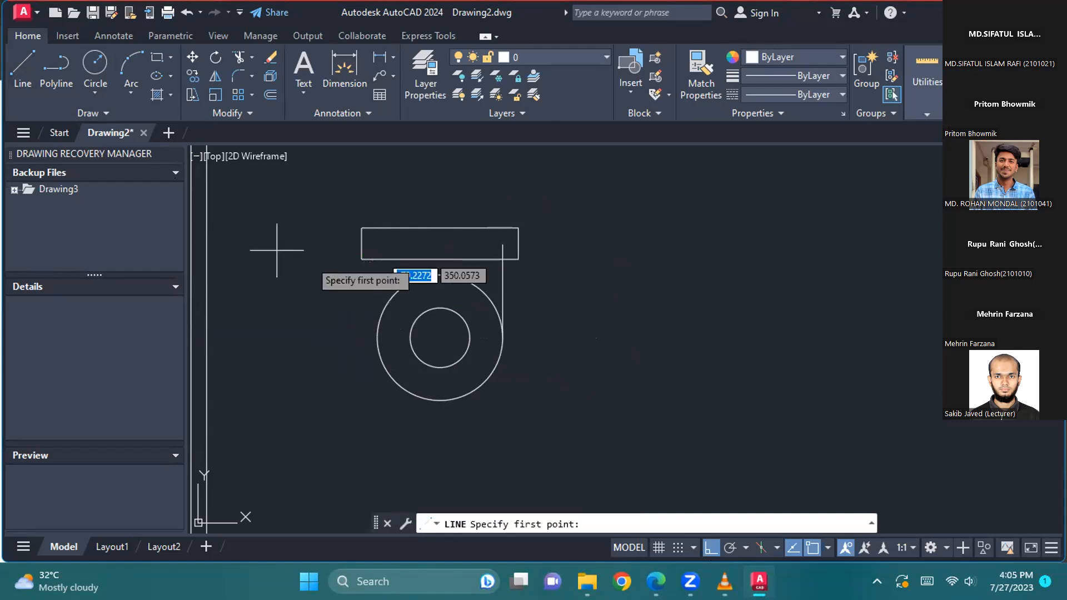
{"action": "left_click", "coordinate": [440, 337]}
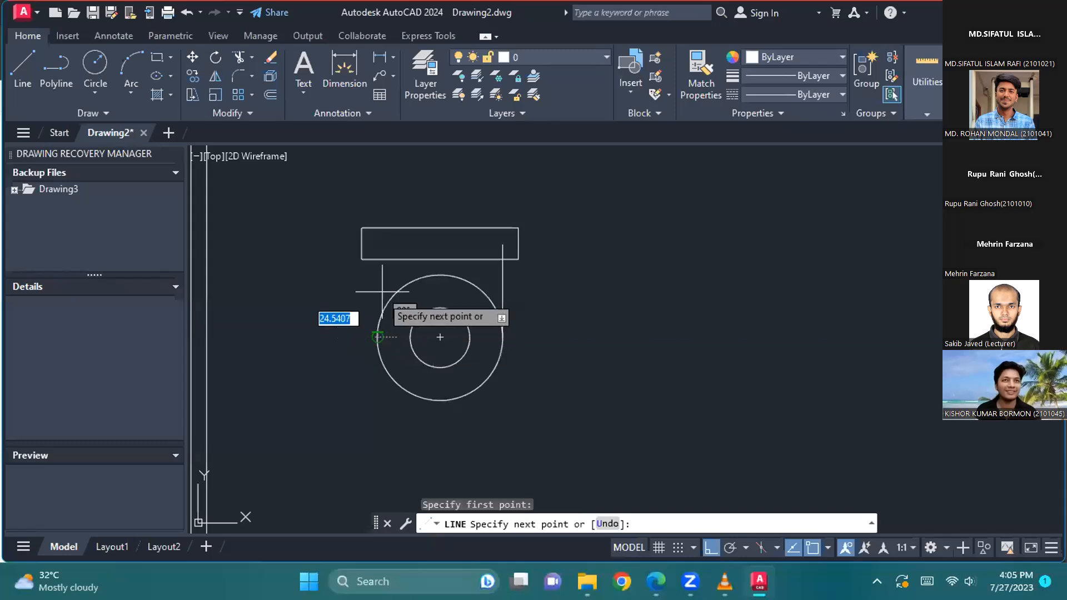
{"action": "left_click", "coordinate": [376, 245]}
{"action": "key", "text": "Escape"}
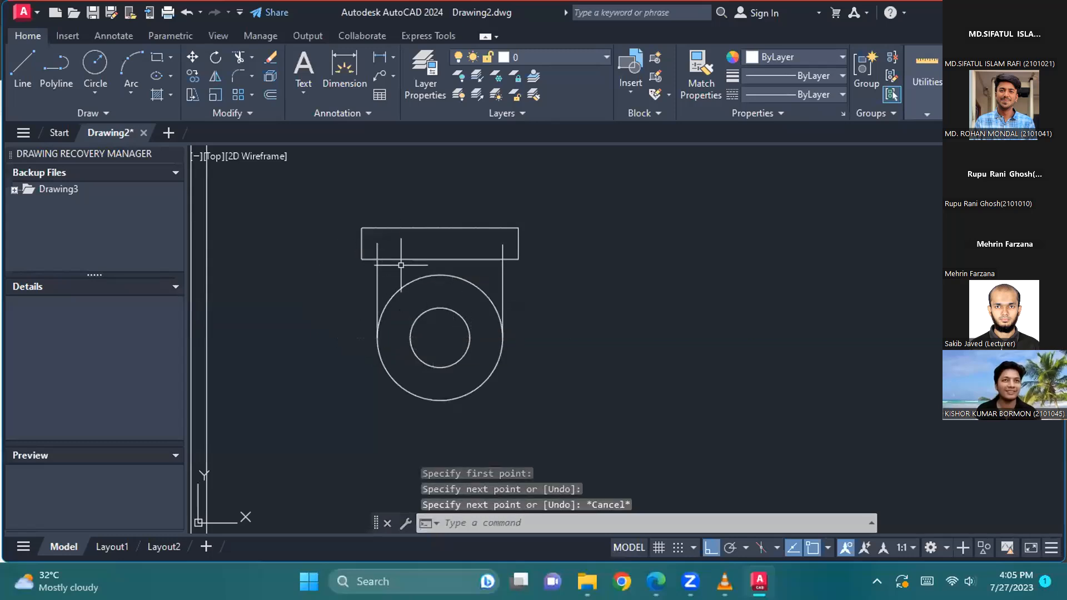
Step: Trim both vertical line ends inside the rectangle and the outer circle's upper arc between the lines
{"action": "scroll", "coordinate": [389, 256], "scroll_direction": "up", "scroll_amount": 4}
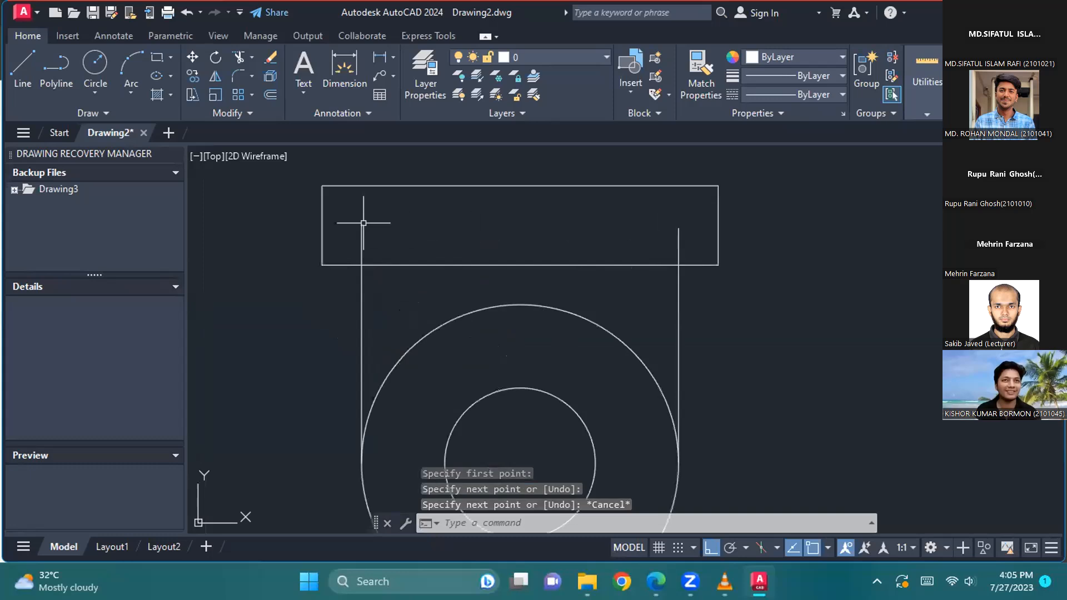
{"action": "left_click", "coordinate": [240, 56]}
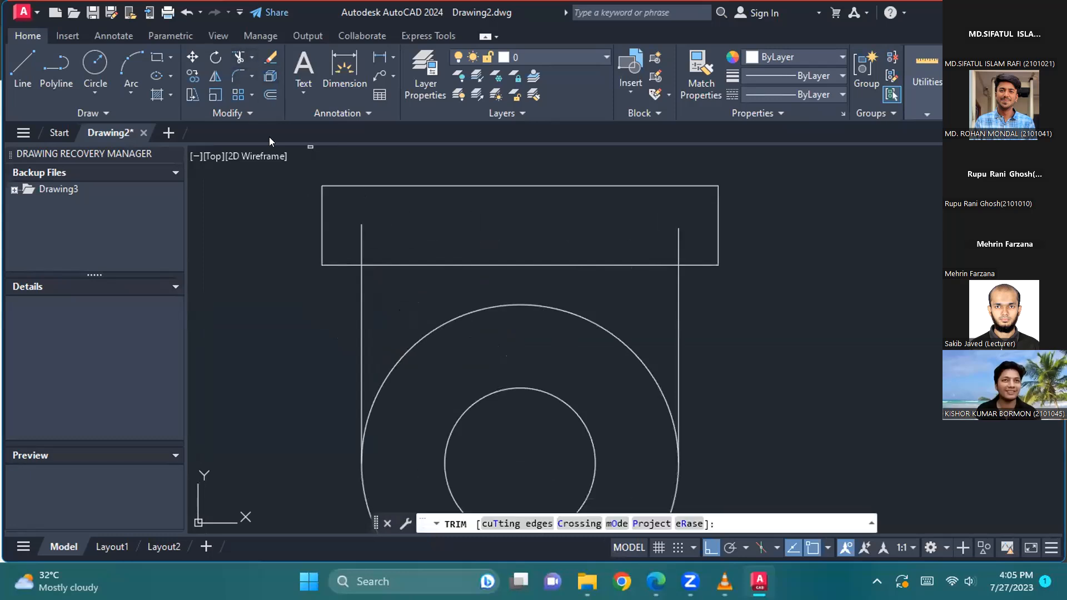
{"action": "left_click_drag", "start_coordinate": [357, 227], "coordinate": [374, 230]}
{"action": "left_click_drag", "start_coordinate": [669, 239], "coordinate": [690, 239]}
{"action": "scroll", "coordinate": [575, 277], "scroll_direction": "down", "scroll_amount": 2}
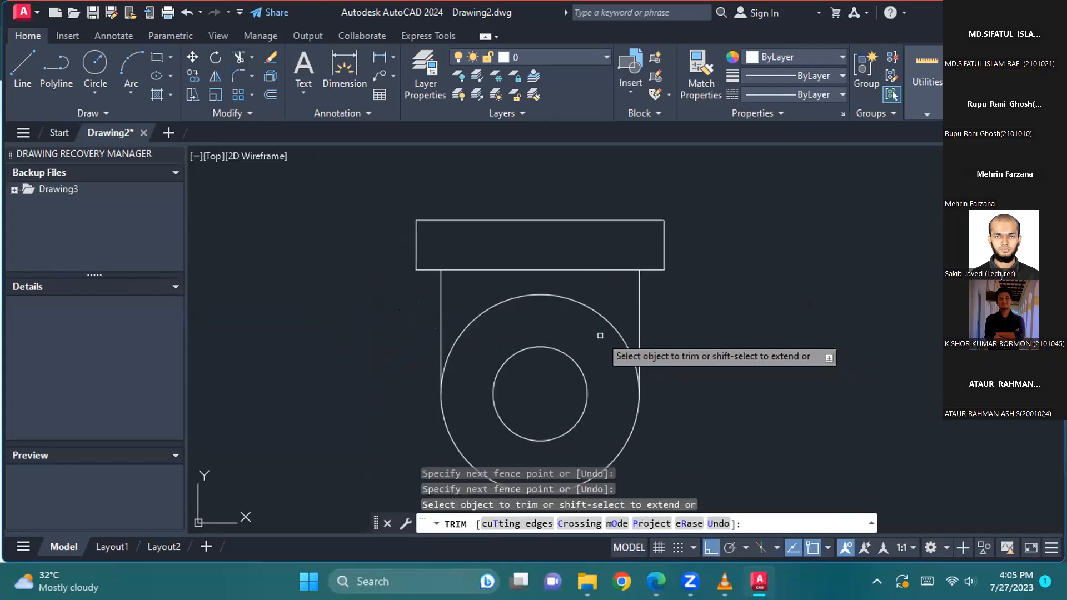
{"action": "left_click", "coordinate": [578, 304]}
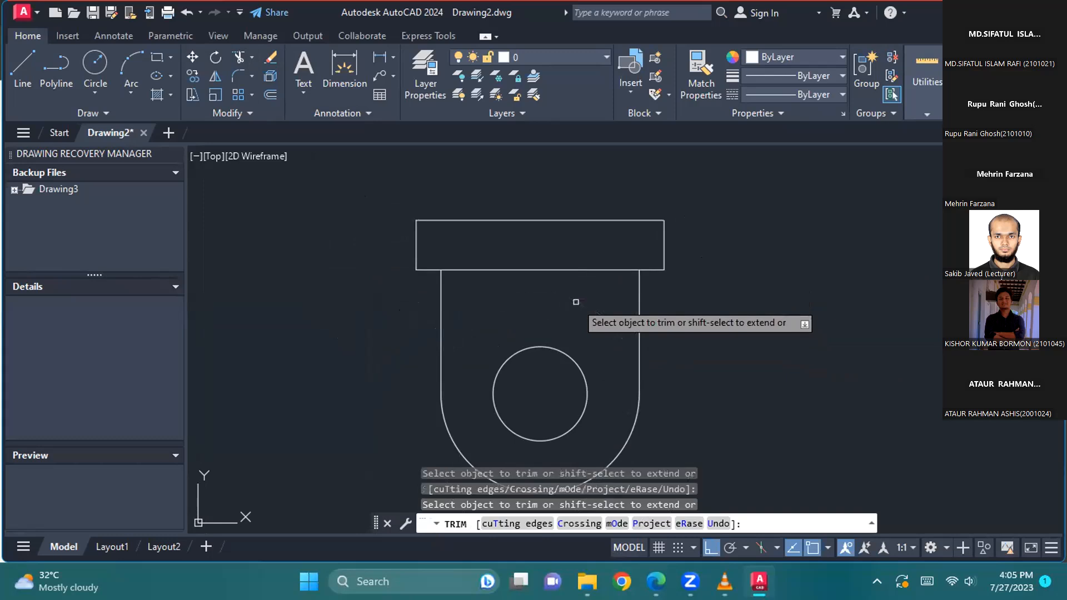
{"action": "key", "text": "Escape"}
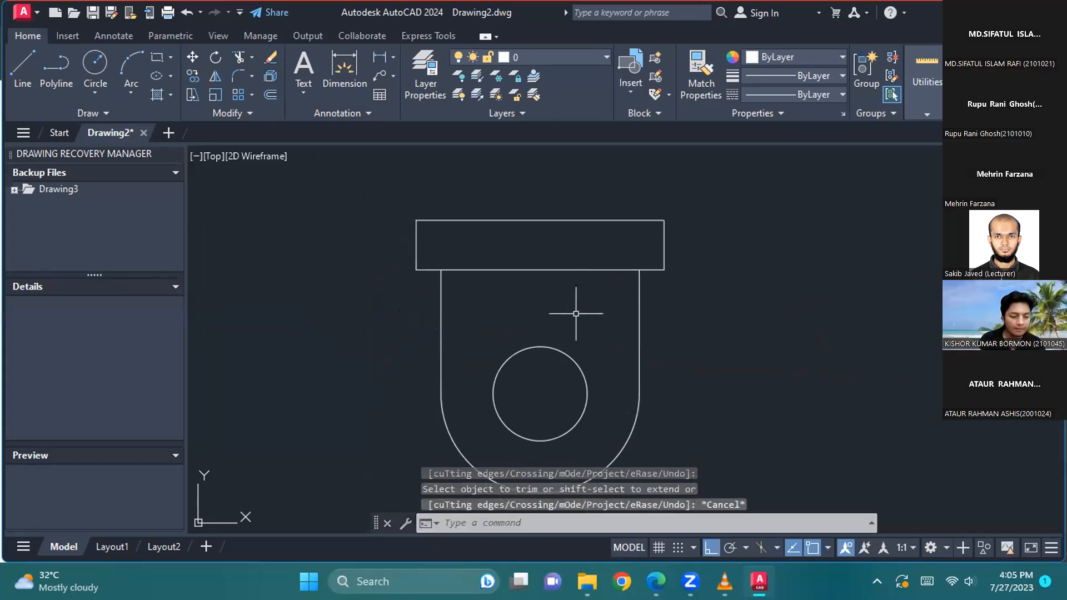
Step: Check the bracket in the lecture PDF, then start a Fillet with radius 10 and the No trim option
{"action": "key", "text": "alt+Tab"}
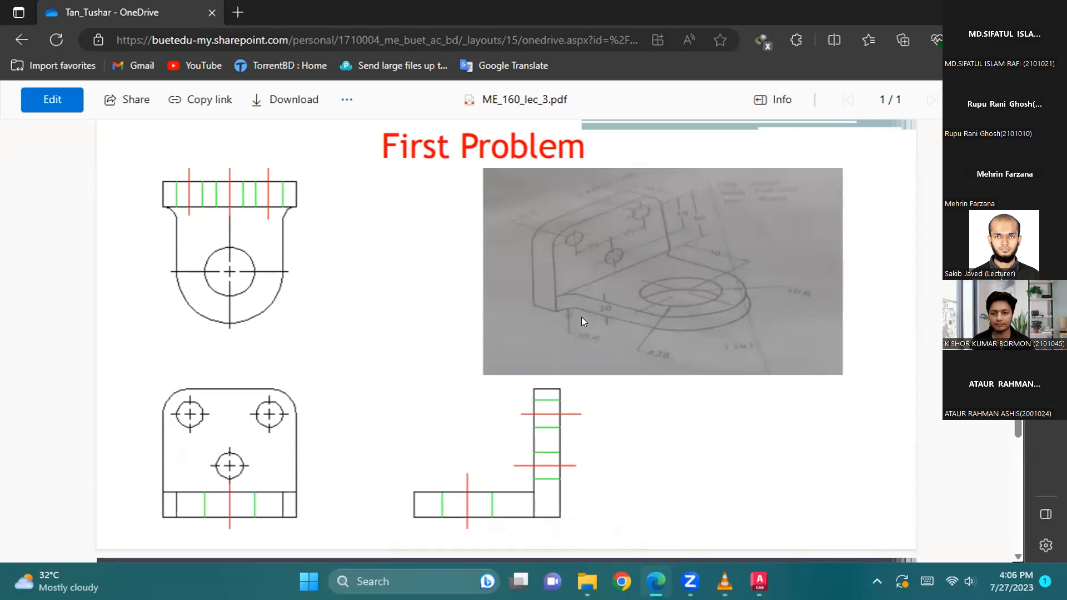
{"action": "key", "text": "alt+Tab"}
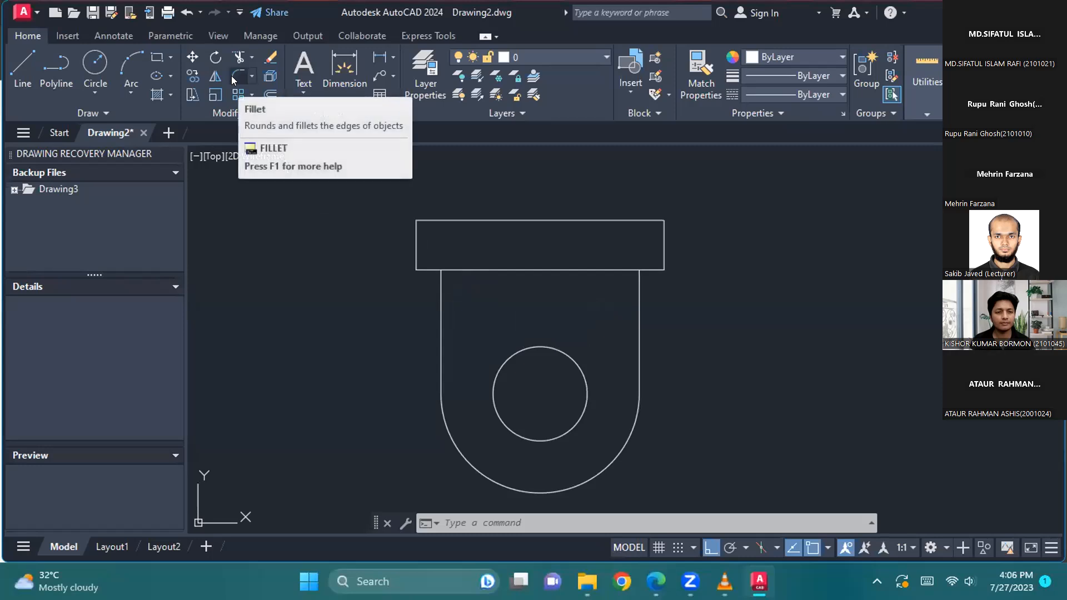
{"action": "left_click", "coordinate": [251, 76]}
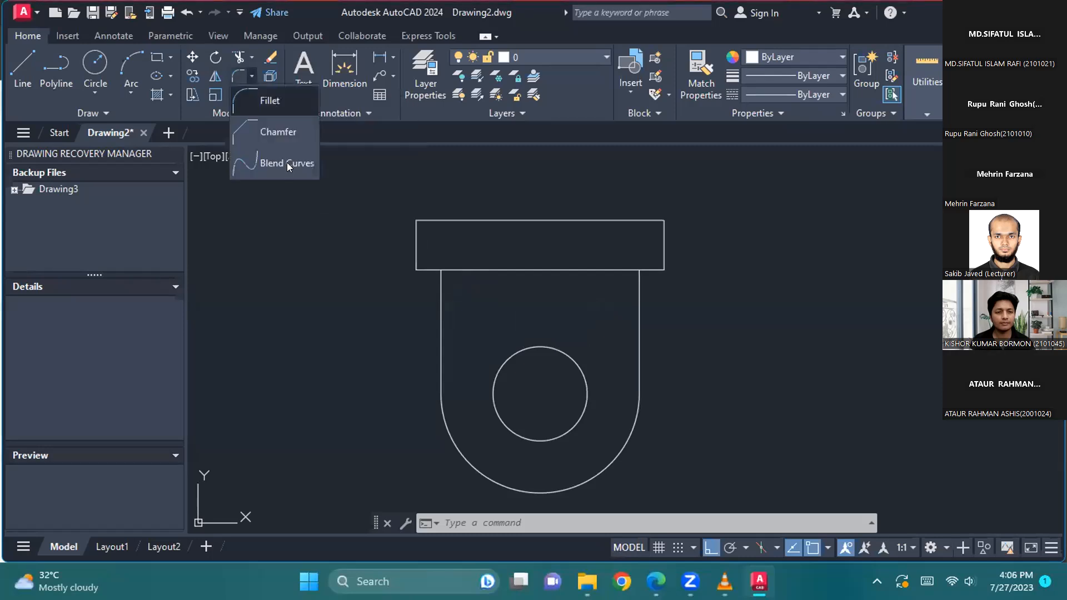
{"action": "left_click", "coordinate": [282, 98]}
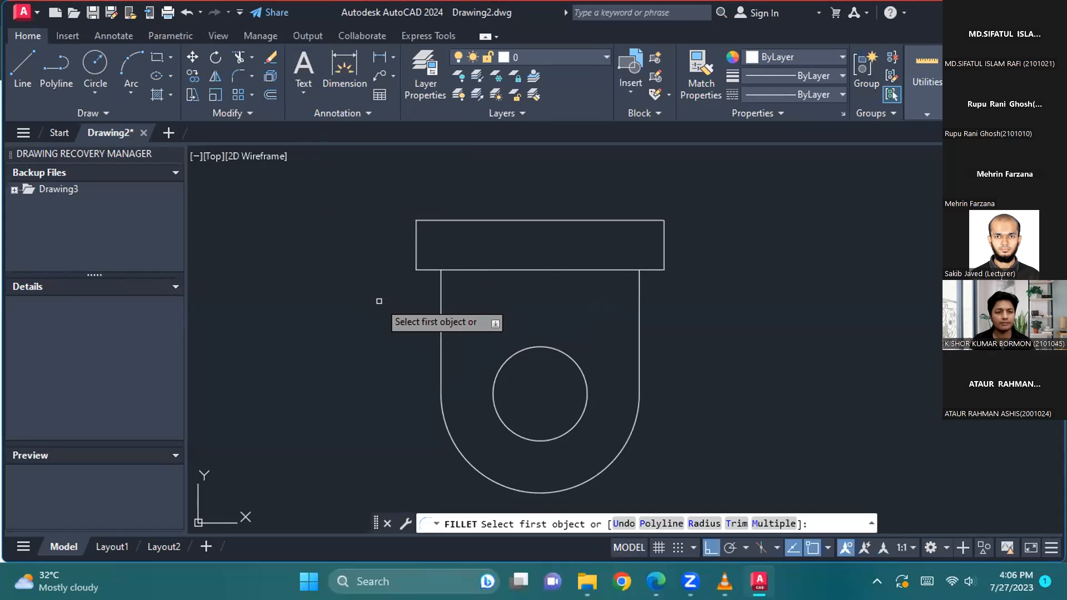
{"action": "key", "text": "Down"}
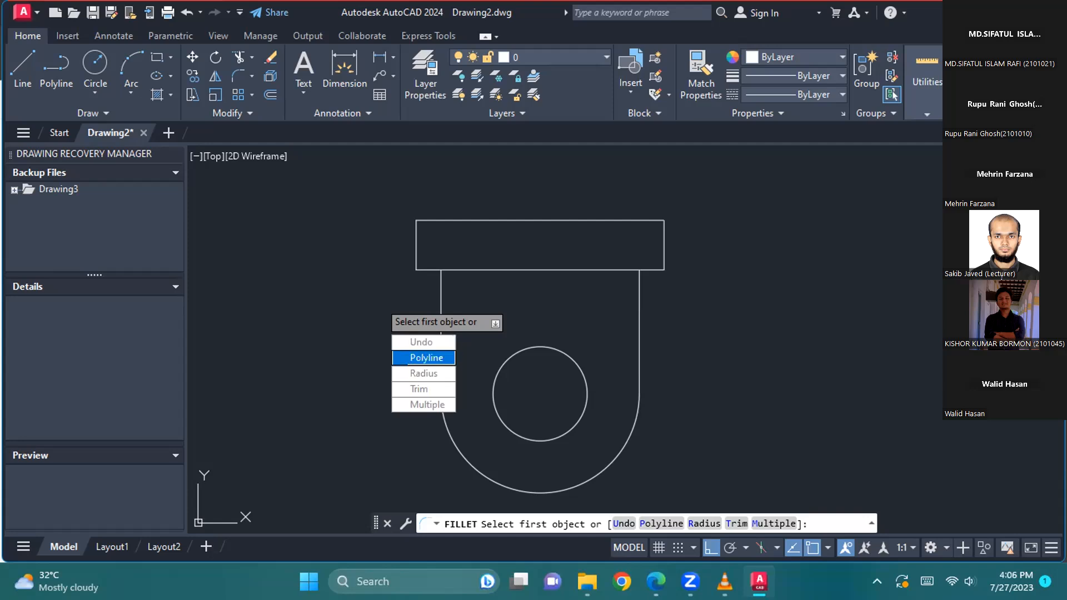
{"action": "left_click", "coordinate": [423, 373]}
{"action": "type", "text": "10"}
{"action": "key", "text": "Return"}
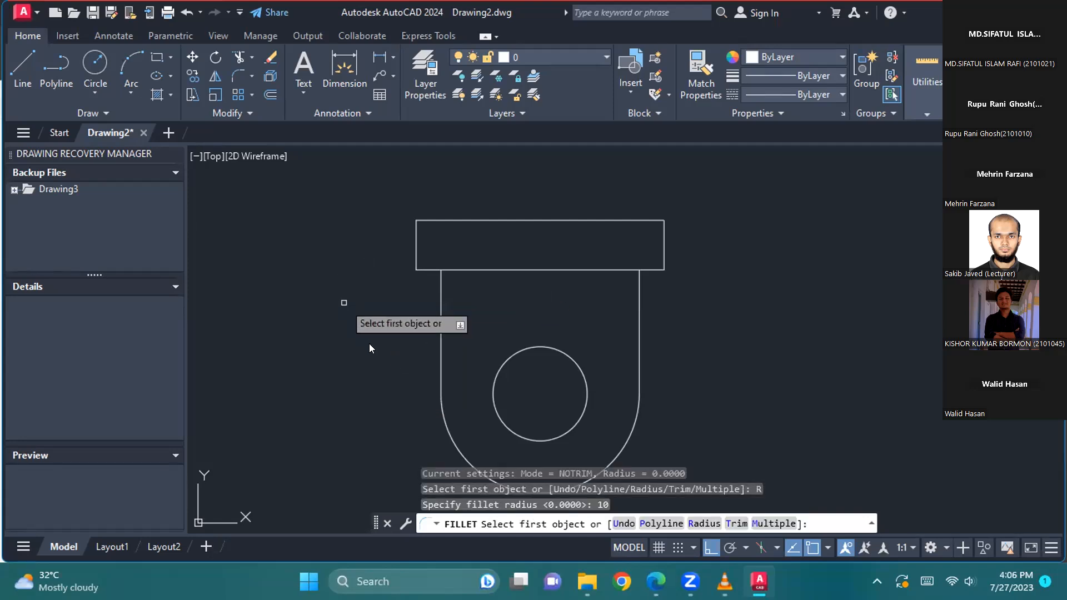
{"action": "key", "text": "Down"}
{"action": "key", "text": "Down"}
{"action": "key", "text": "Down"}
{"action": "key", "text": "Down"}
{"action": "key", "text": "Return"}
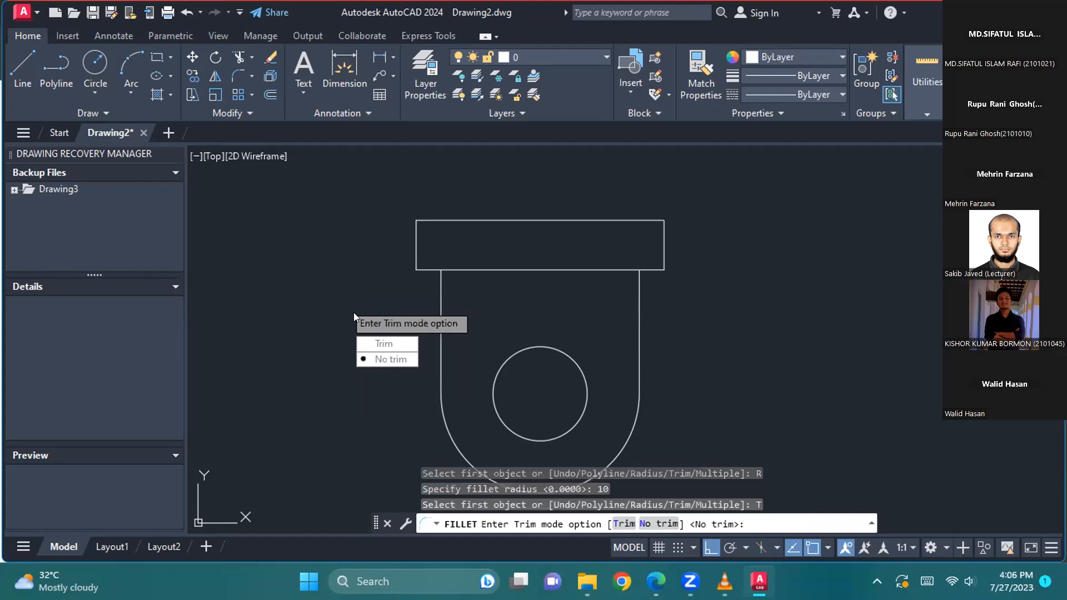
{"action": "left_click", "coordinate": [391, 360]}
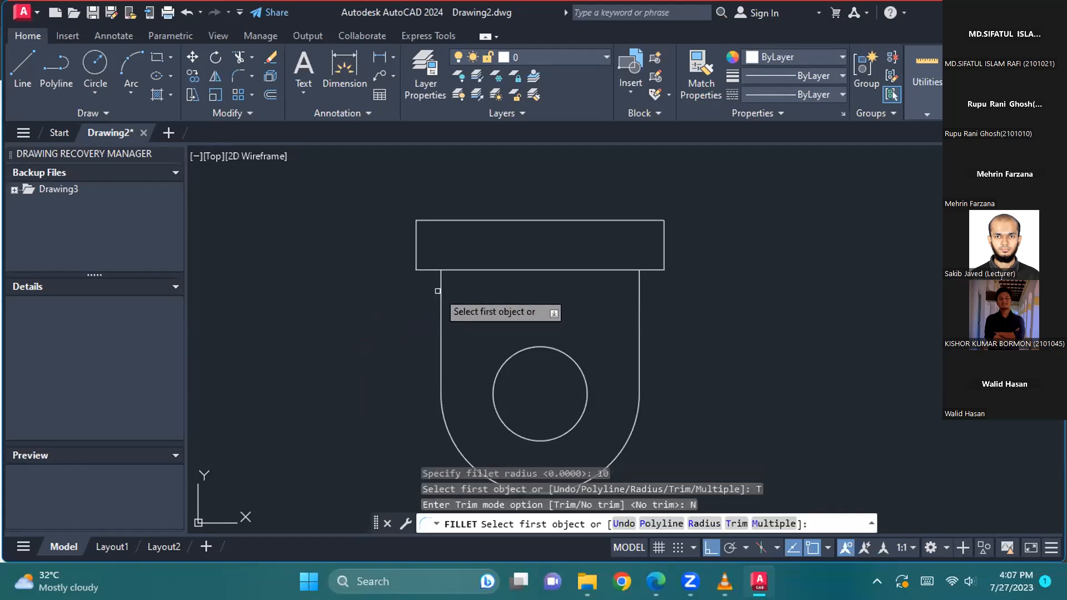
Step: Fillet the left vertical line to the rectangle's lower edge on the outer side
{"action": "left_click", "coordinate": [441, 291]}
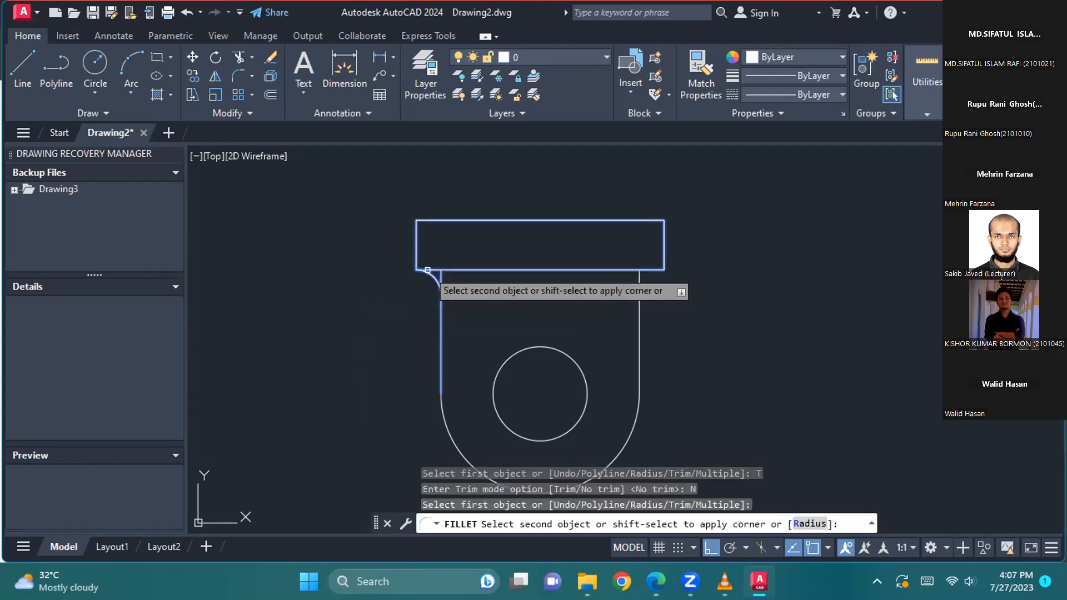
{"action": "left_click", "coordinate": [437, 271]}
{"action": "scroll", "coordinate": [443, 288], "scroll_direction": "up", "scroll_amount": 5}
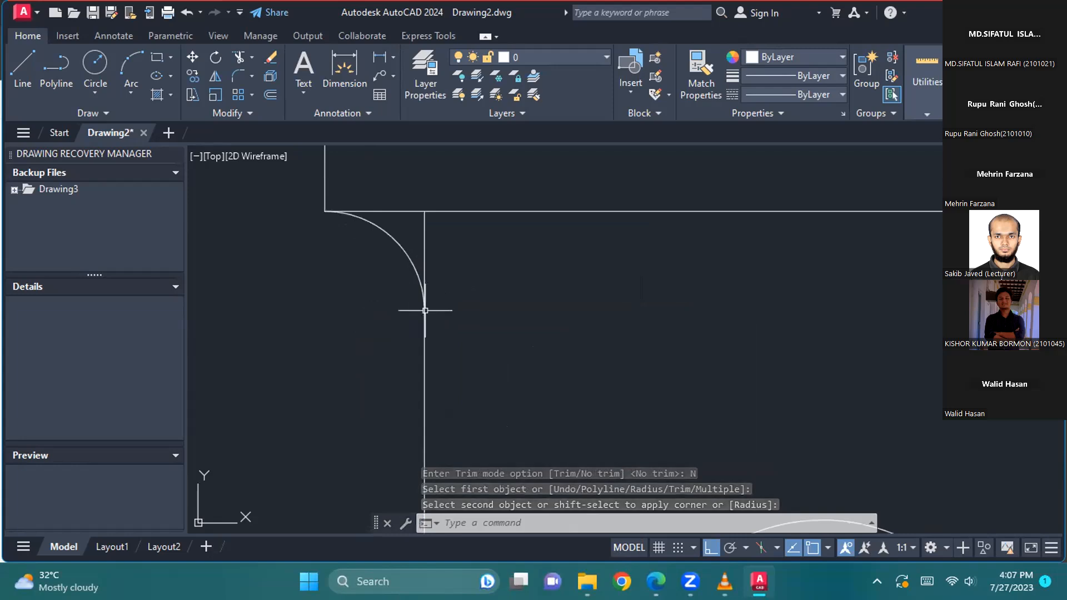
{"action": "scroll", "coordinate": [505, 298], "scroll_direction": "down", "scroll_amount": 5}
Step: Fillet the right vertical line to the rectangle's lower edge with the same radius on the outer side
{"action": "middle_click_drag", "start_coordinate": [677, 305], "coordinate": [519, 293]}
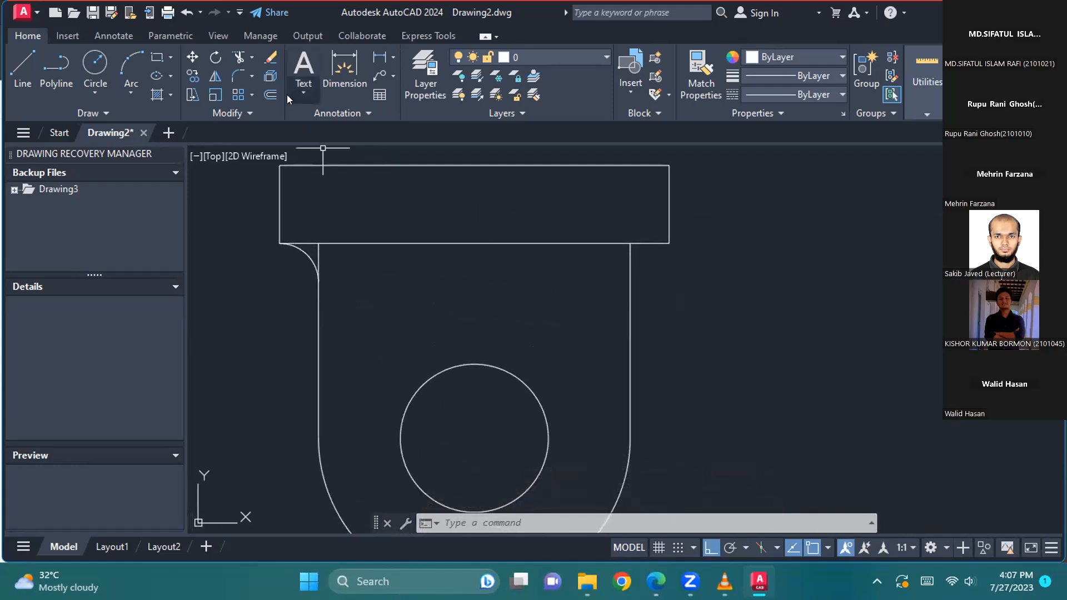
{"action": "left_click", "coordinate": [233, 73]}
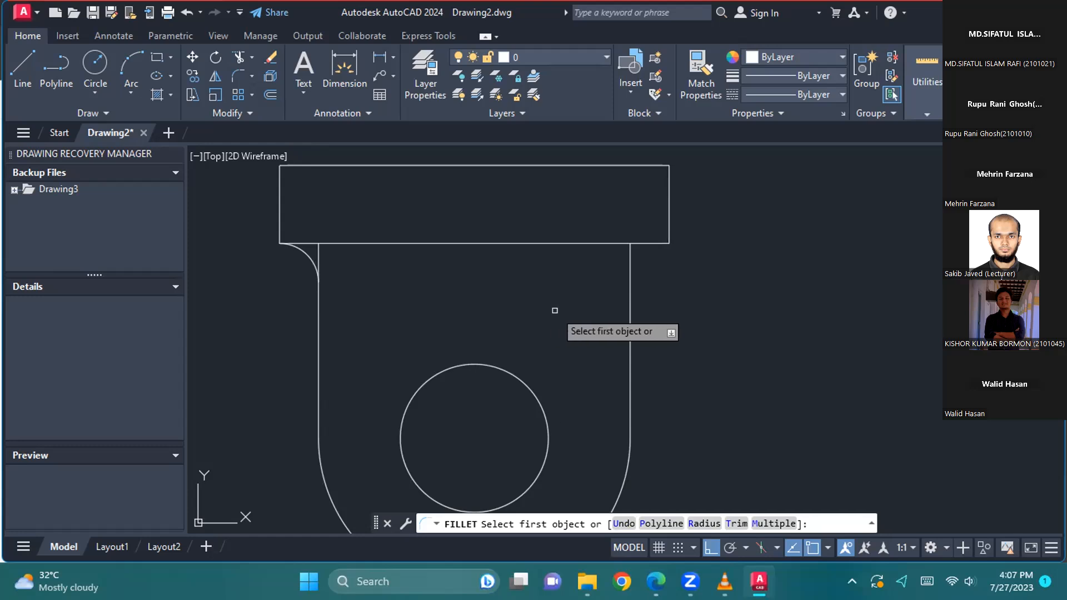
{"action": "left_click", "coordinate": [629, 285]}
{"action": "left_click", "coordinate": [642, 243]}
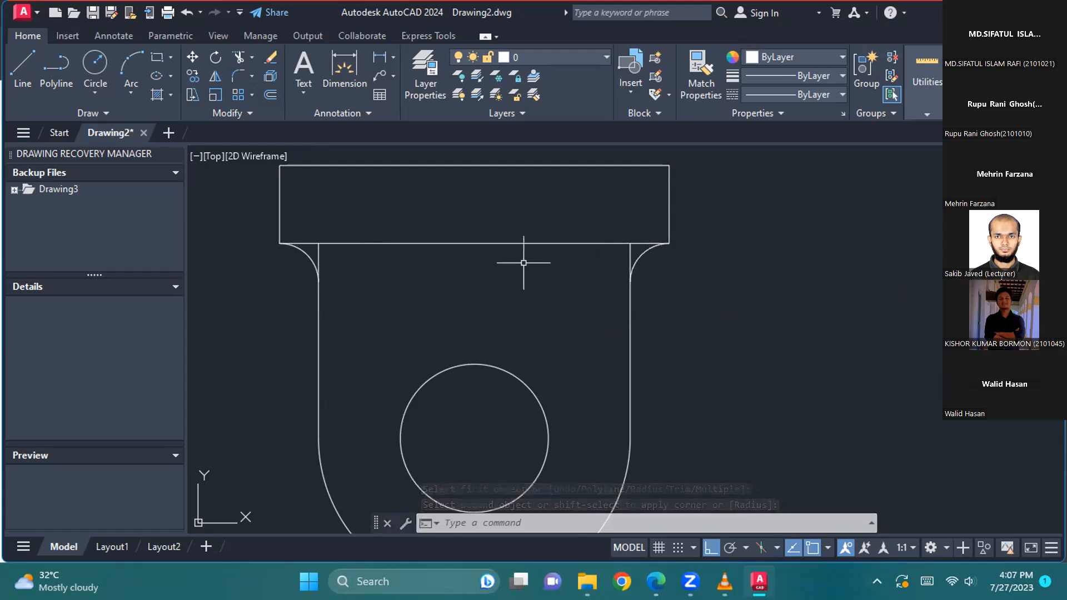
Step: Trim the leftover vertical line segments between the two fillets and the rectangle's lower edge
{"action": "scroll", "coordinate": [524, 263], "scroll_direction": "up", "scroll_amount": 2}
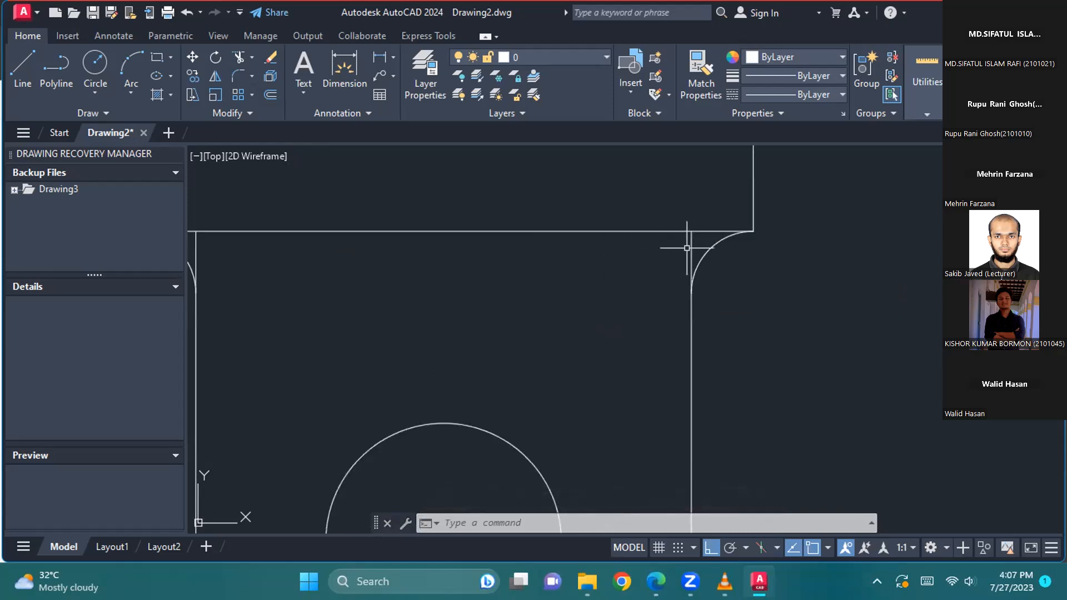
{"action": "scroll", "coordinate": [547, 262], "scroll_direction": "down", "scroll_amount": 2}
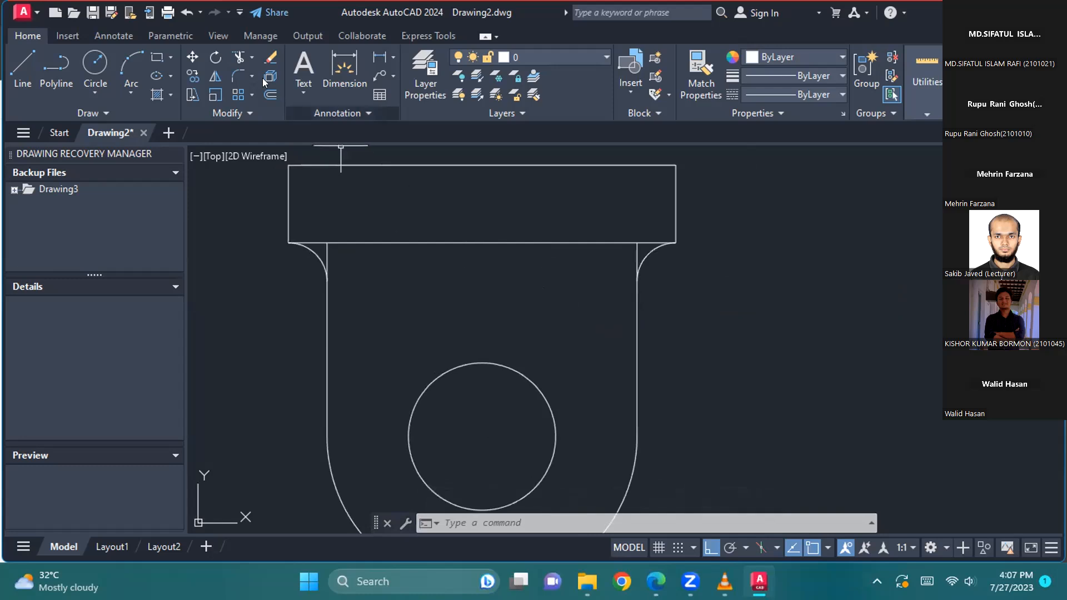
{"action": "left_click", "coordinate": [237, 57]}
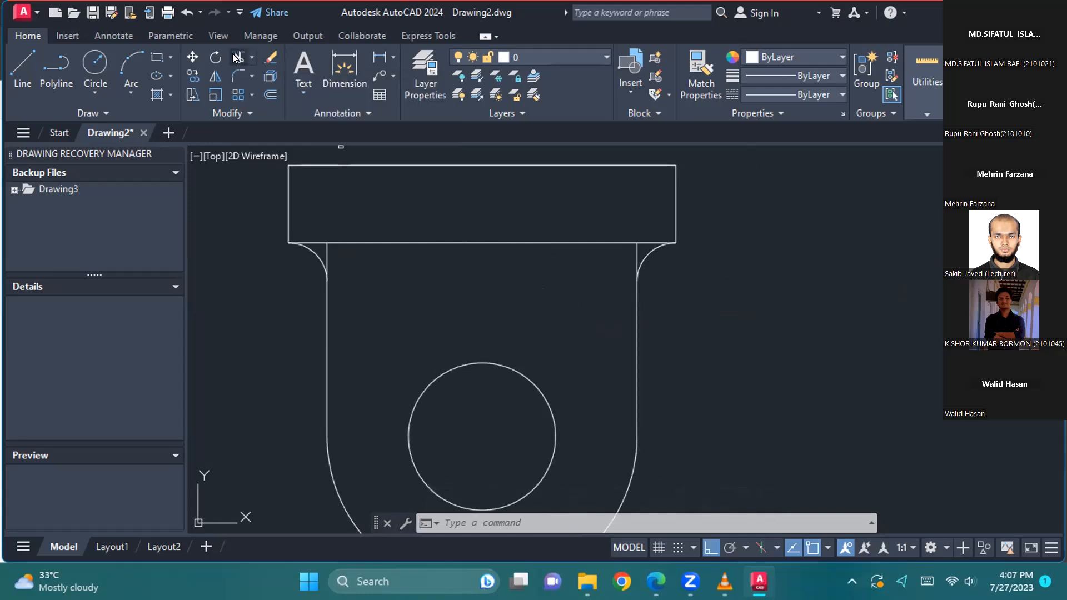
{"action": "scroll", "coordinate": [336, 253], "scroll_direction": "up", "scroll_amount": 2}
{"action": "left_click", "coordinate": [322, 251]}
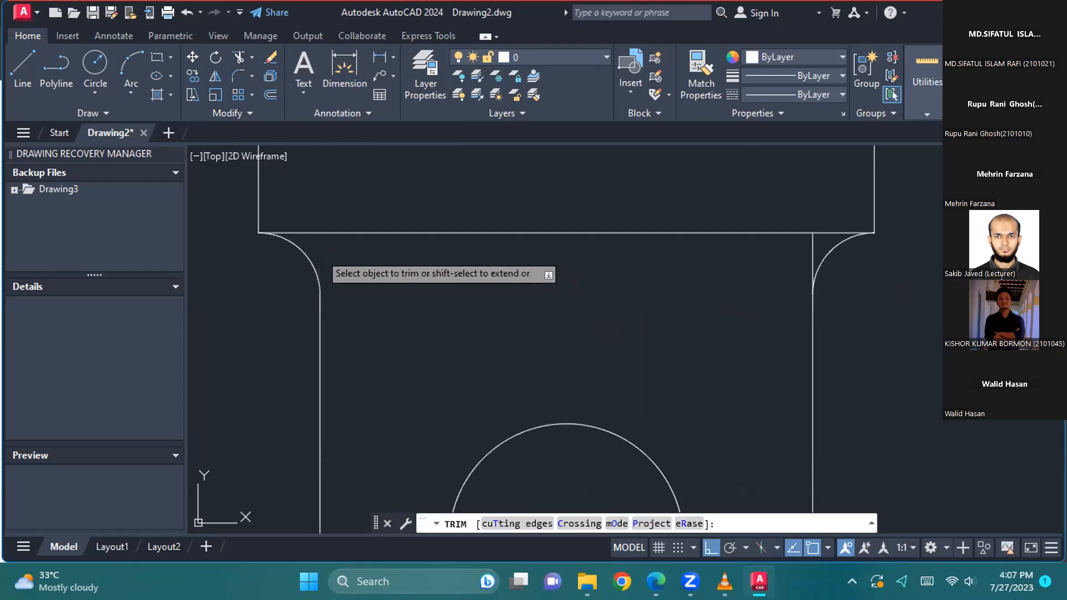
{"action": "left_click", "coordinate": [813, 248]}
{"action": "scroll", "coordinate": [658, 296], "scroll_direction": "down", "scroll_amount": 3}
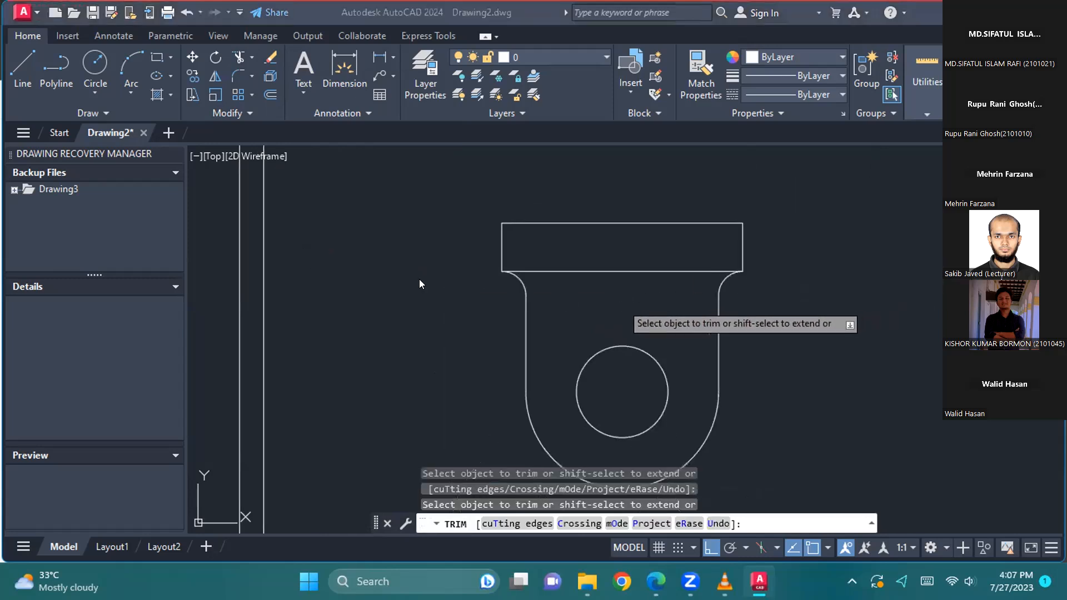
Step: Compare the outline with the First Problem top view in the lecture PDF and end the Trim command
{"action": "key", "text": "alt+Tab"}
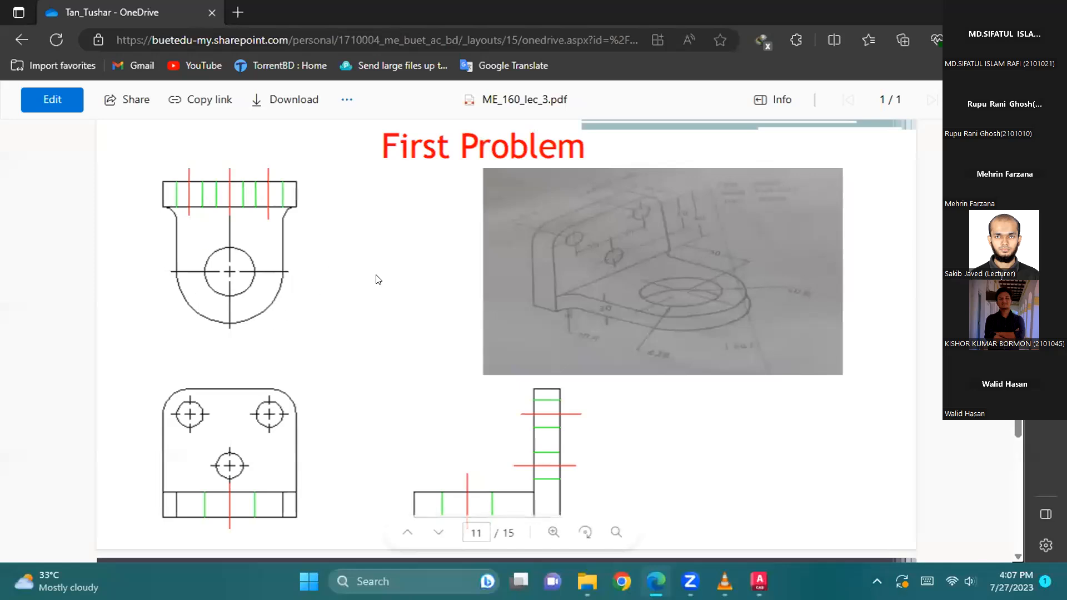
{"action": "key", "text": "alt+Tab"}
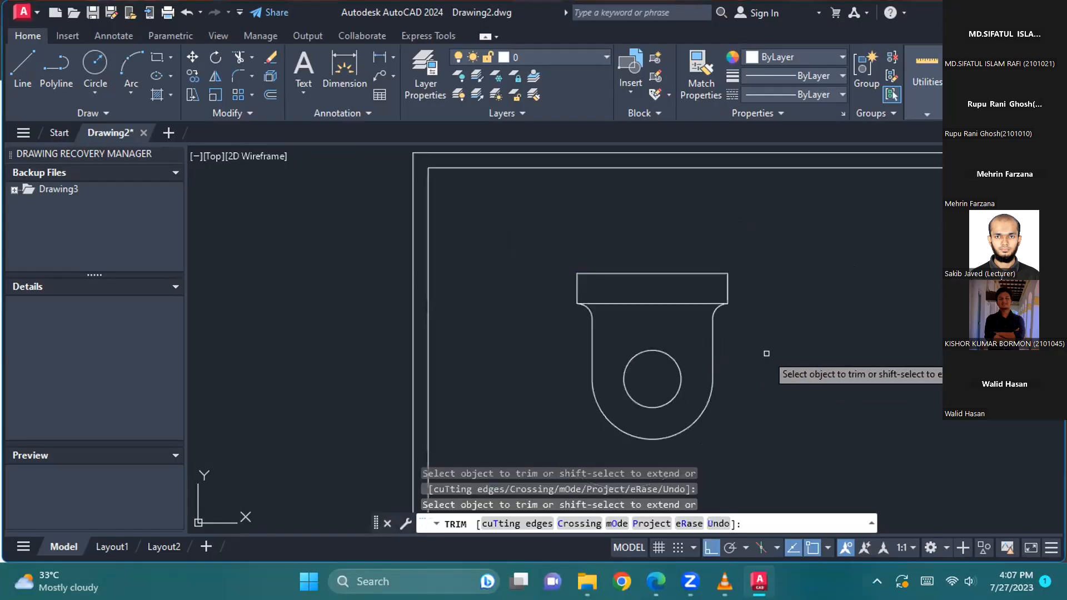
{"action": "key", "text": "Escape"}
{"action": "mouse_move", "coordinate": [743, 383]}
{"action": "middle_mouse_down"}
{"action": "mouse_move", "coordinate": [699, 307]}
{"action": "mouse_move", "coordinate": [672, 291]}
{"action": "middle_mouse_up"}
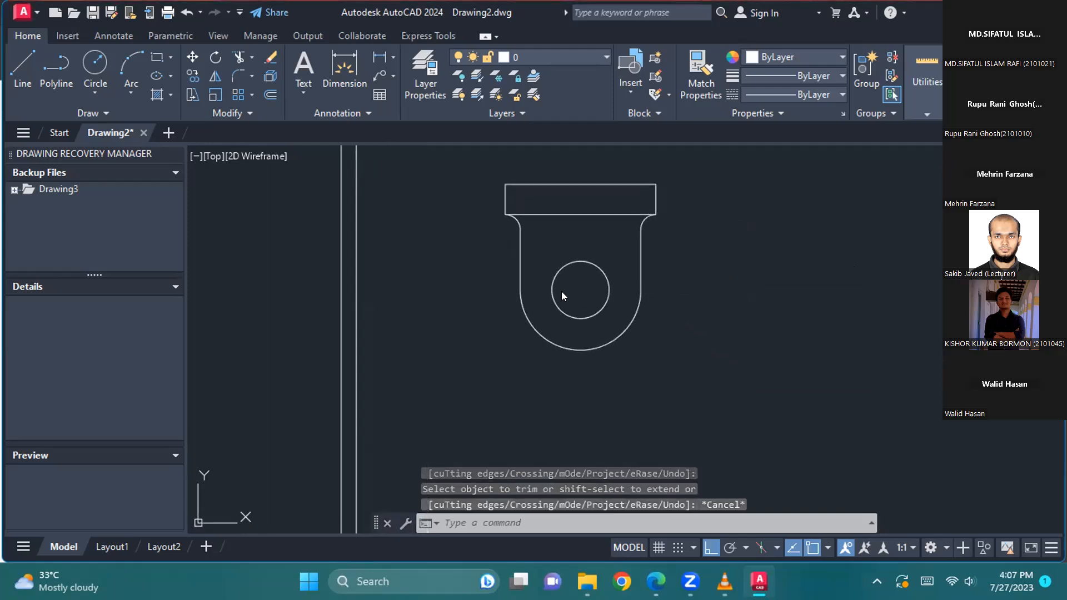
Step: Examine the First Problem front view in the lecture PDF against the drawn top view, and return to the AutoCAD drawing
{"action": "key", "text": "alt+Tab"}
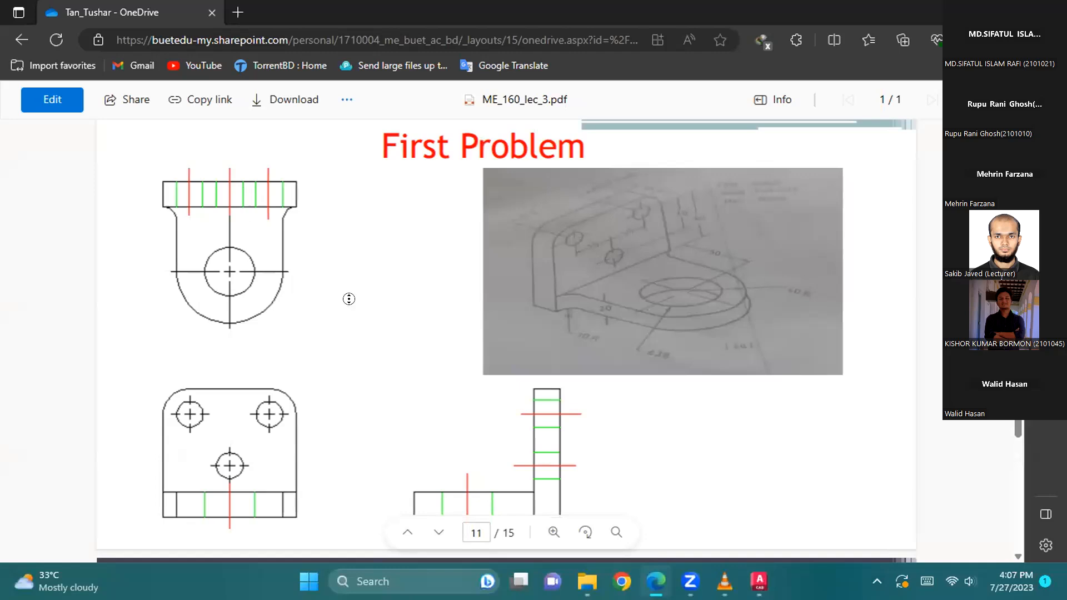
{"action": "scroll", "coordinate": [342, 278], "scroll_direction": "up", "scroll_amount": 1}
{"action": "scroll", "coordinate": [345, 281], "scroll_direction": "down", "scroll_amount": 2}
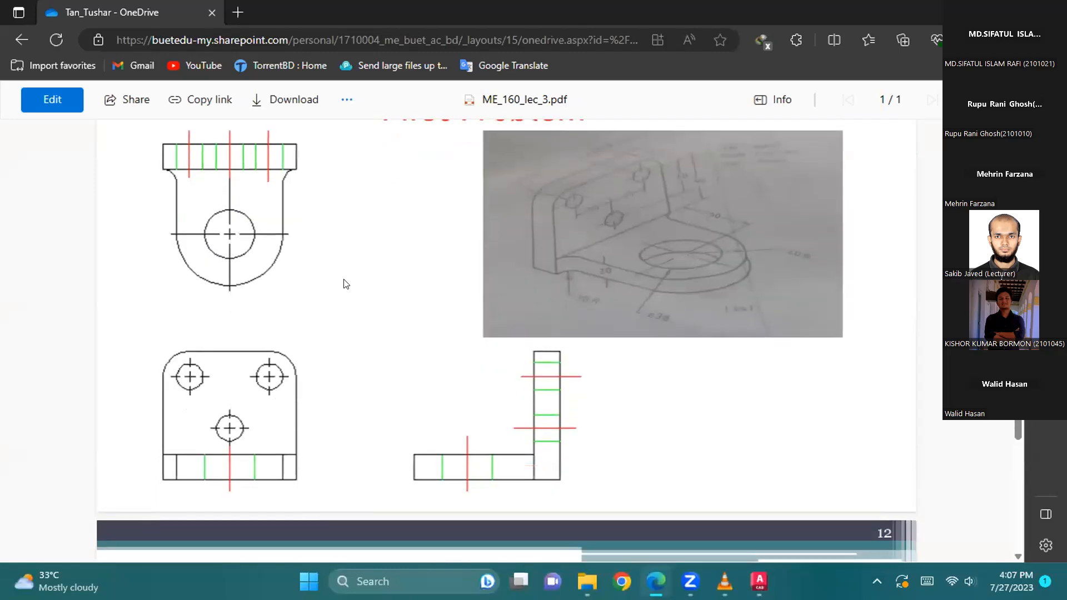
{"action": "key", "text": "alt+Tab"}
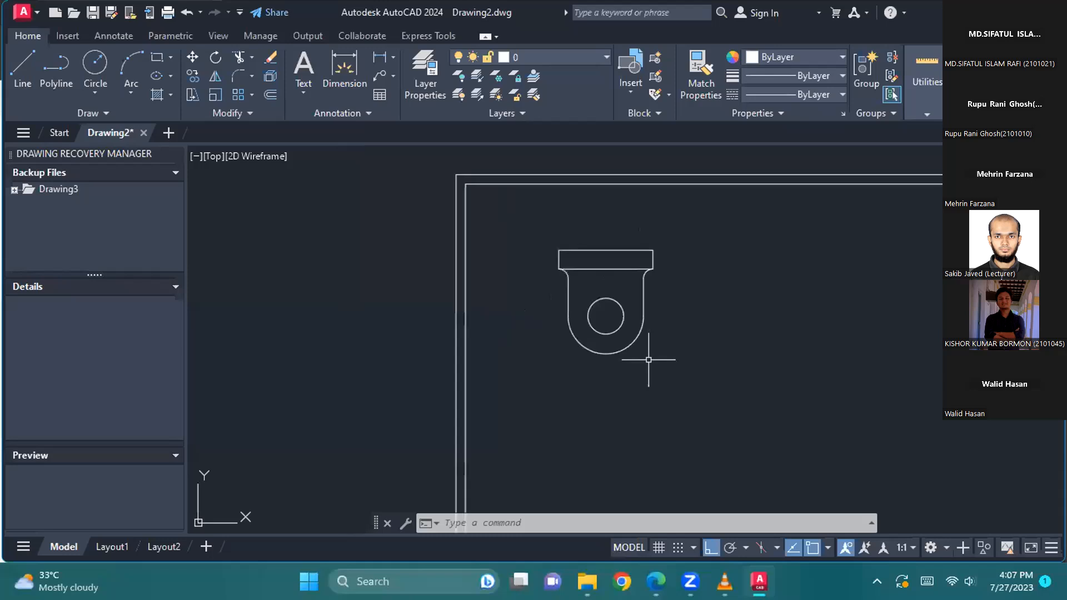
{"action": "scroll", "coordinate": [570, 319], "scroll_direction": "up", "scroll_amount": 3}
{"action": "middle_click_drag", "start_coordinate": [555, 307], "coordinate": [553, 353]}
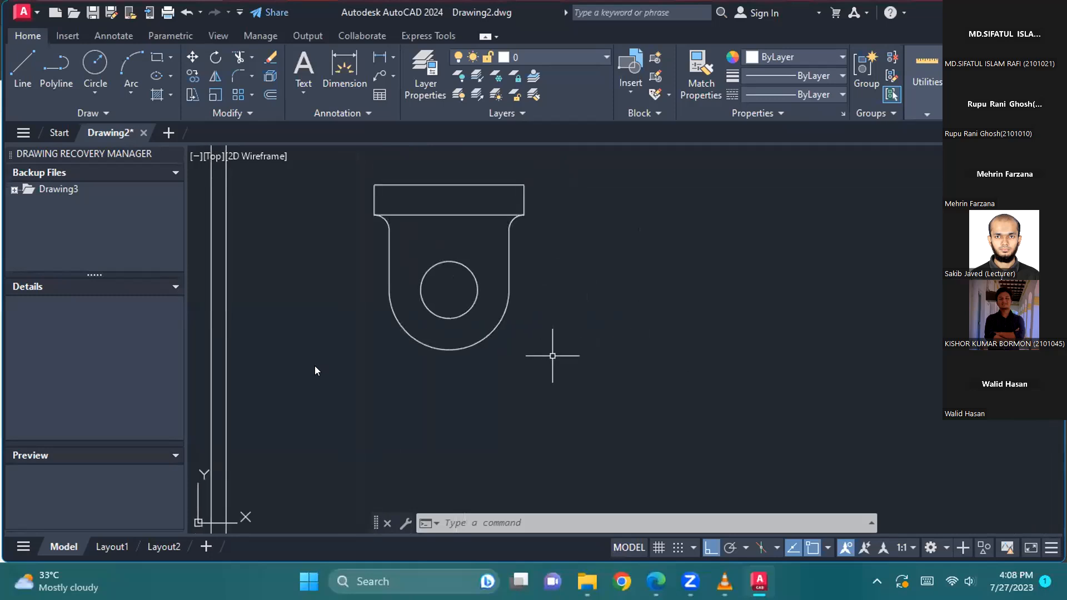
{"action": "key", "text": "alt+Tab"}
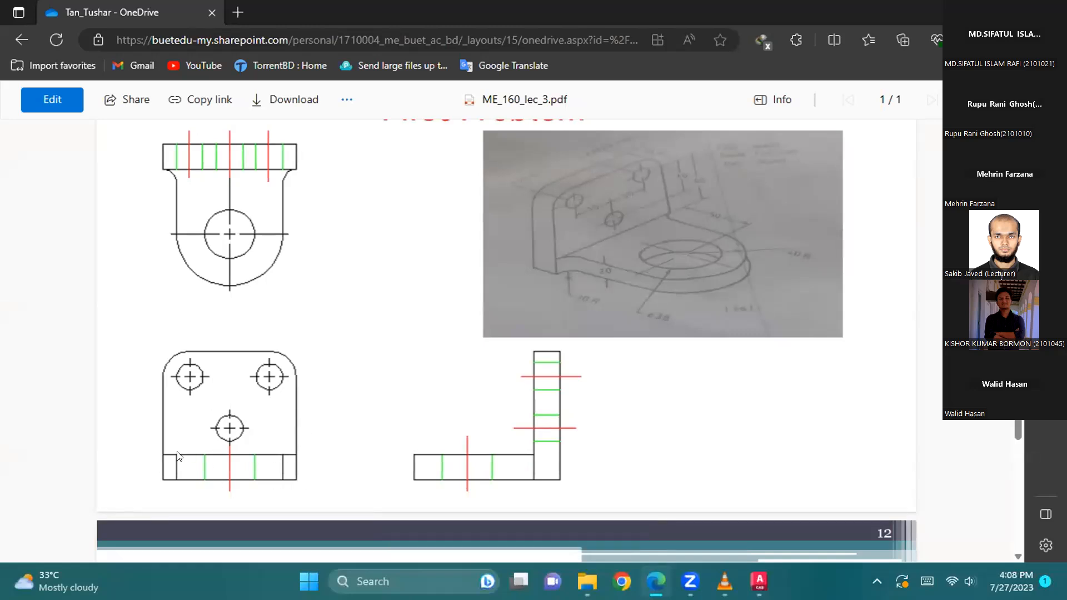
{"action": "key", "text": "alt+Tab"}
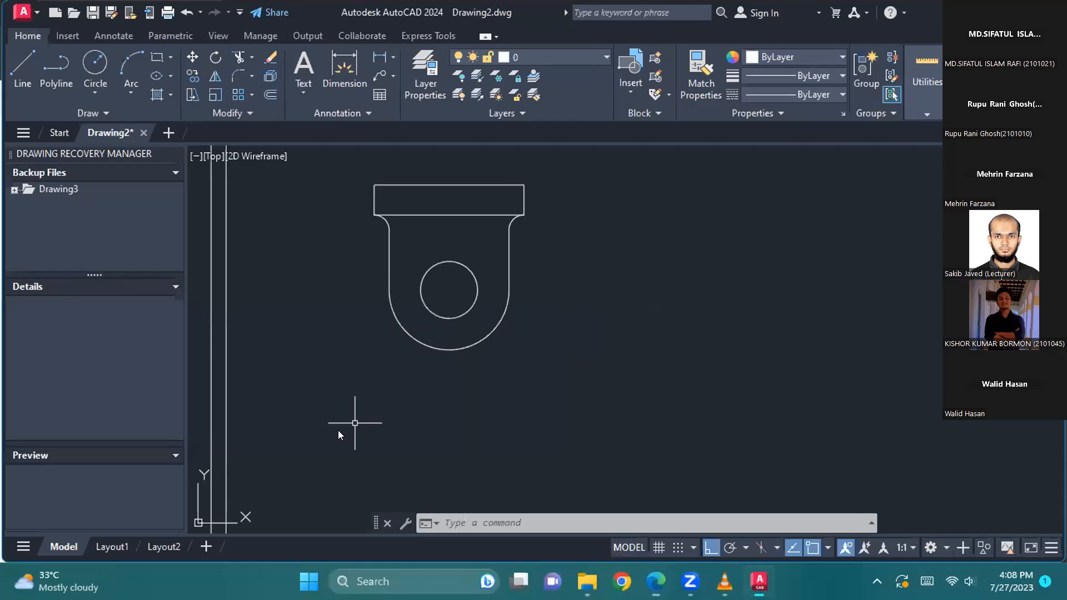
Step: Draw a 100 by 100 rectangle well below the top view, with its left side aligned to the top view's left edge
{"action": "left_click", "coordinate": [166, 53]}
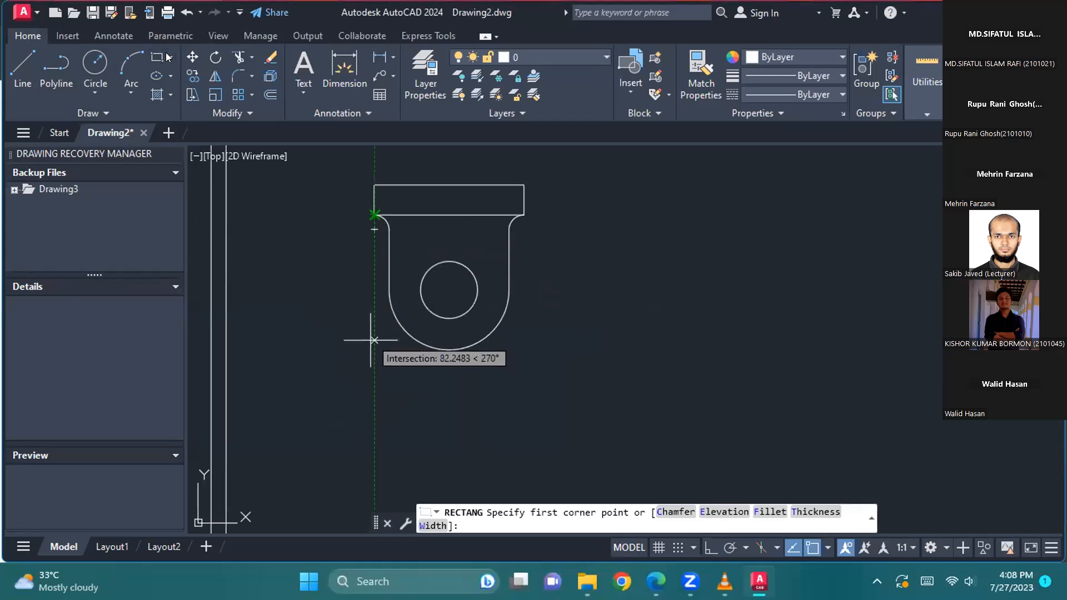
{"action": "left_click", "coordinate": [374, 488]}
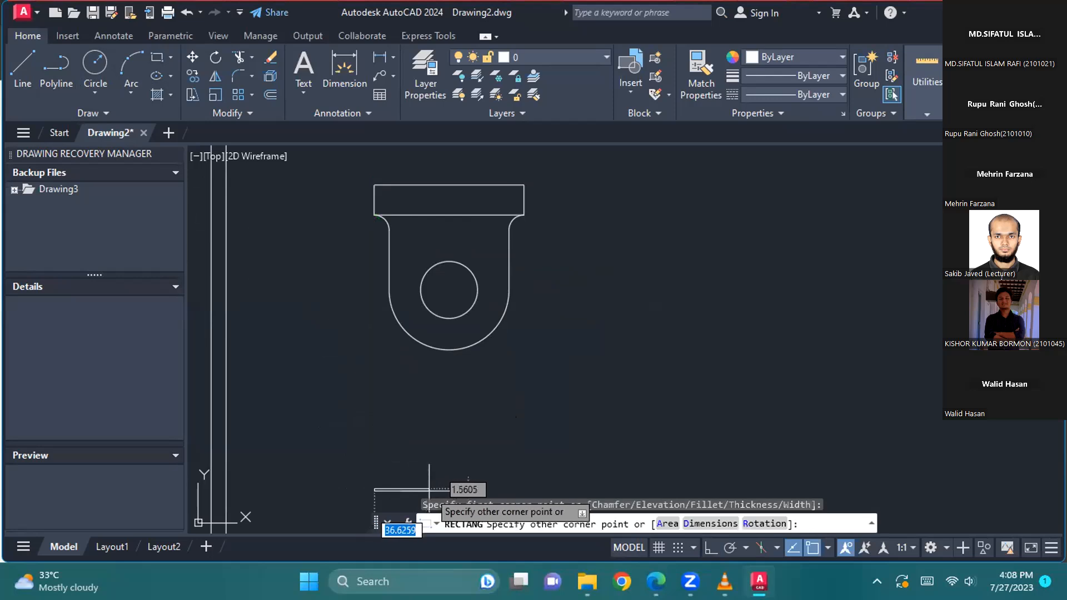
{"action": "mouse_move", "coordinate": [529, 489]}
{"action": "middle_mouse_down"}
{"action": "mouse_move", "coordinate": [522, 388]}
{"action": "mouse_move", "coordinate": [524, 413]}
{"action": "middle_mouse_up"}
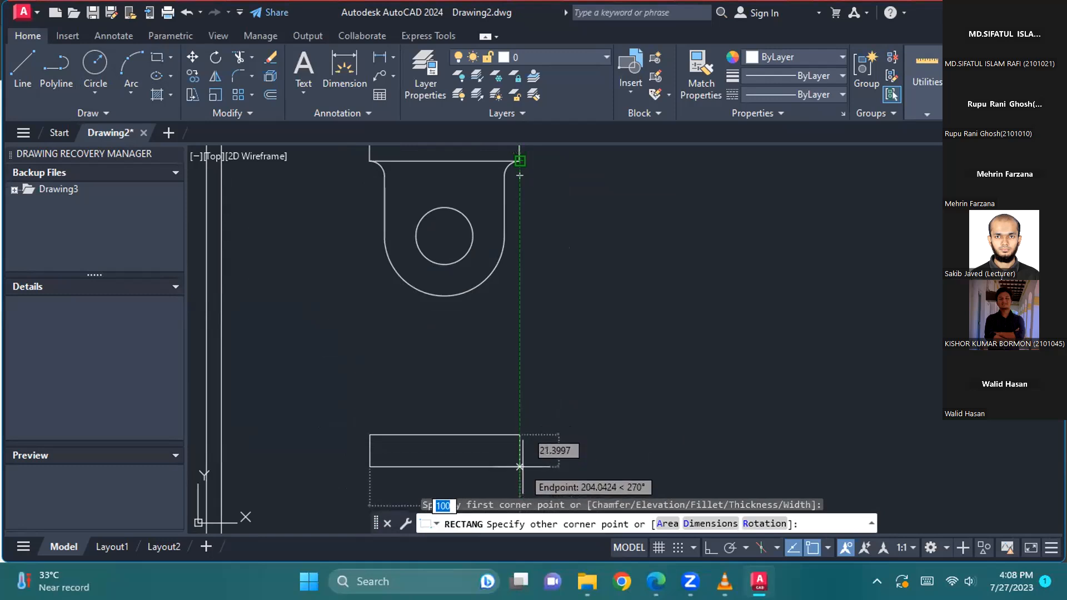
{"action": "key", "text": "Tab"}
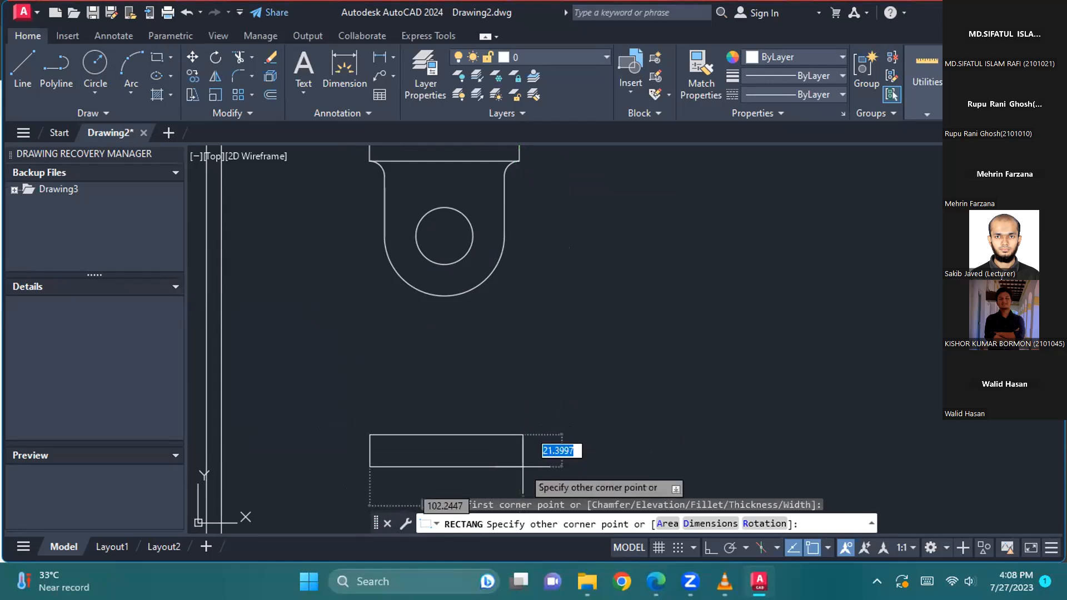
{"action": "middle_click_drag", "start_coordinate": [520, 494], "coordinate": [523, 407]}
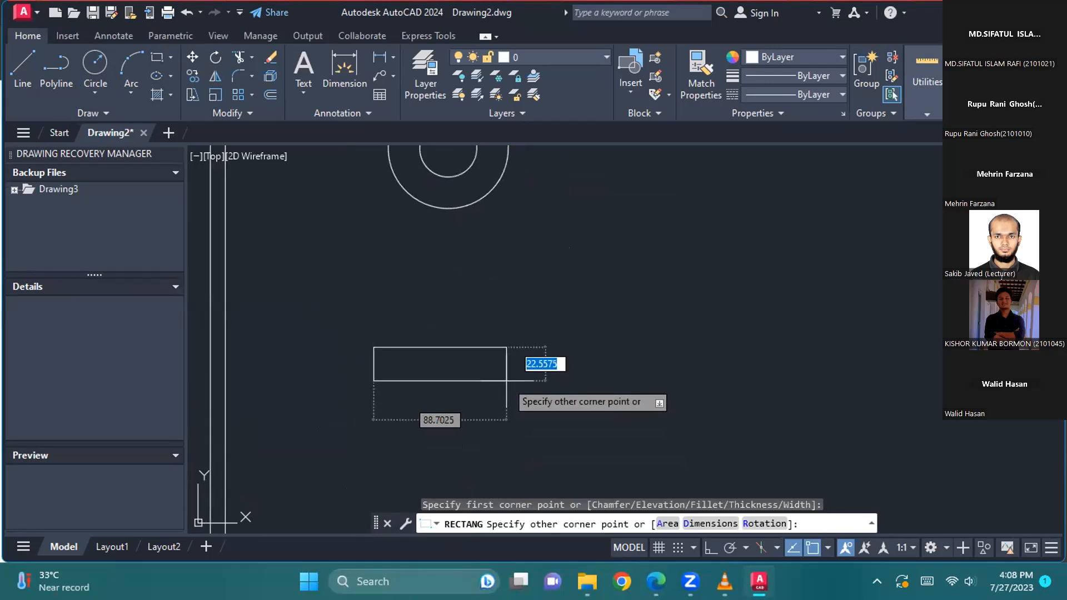
{"action": "middle_click_drag", "start_coordinate": [511, 302], "coordinate": [515, 352]}
{"action": "middle_click_drag", "start_coordinate": [518, 447], "coordinate": [514, 355]}
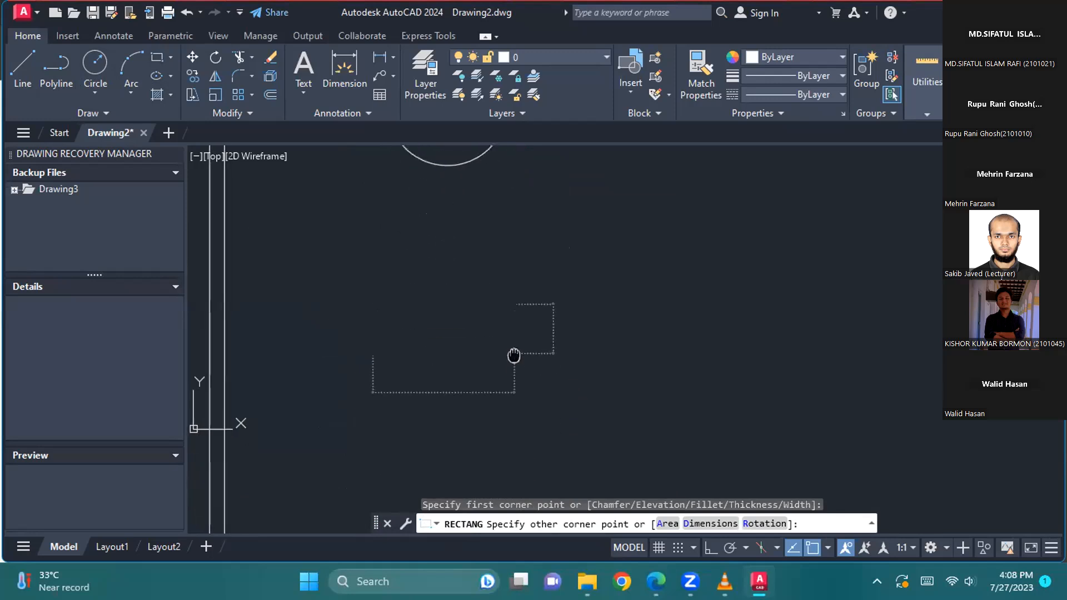
{"action": "type", "text": "100"}
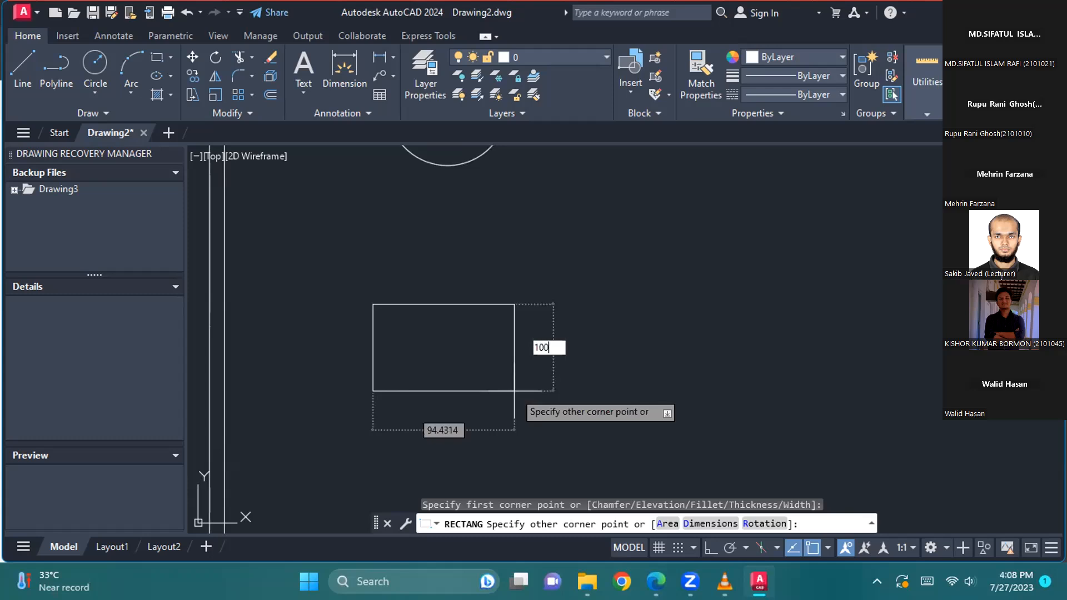
{"action": "key", "text": "Tab"}
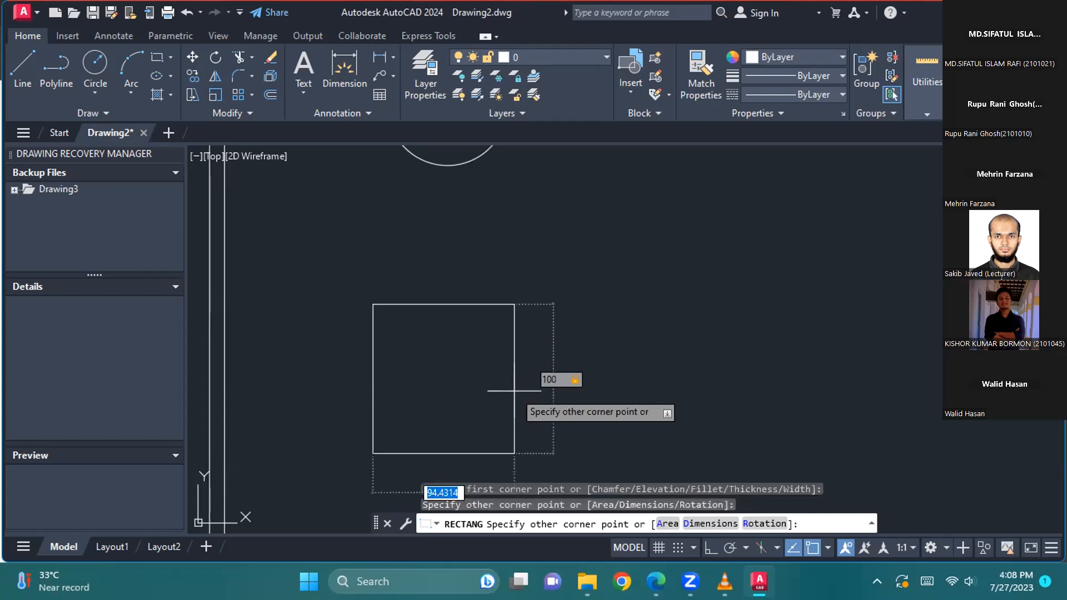
{"action": "type", "text": "100"}
{"action": "key", "text": "Tab"}
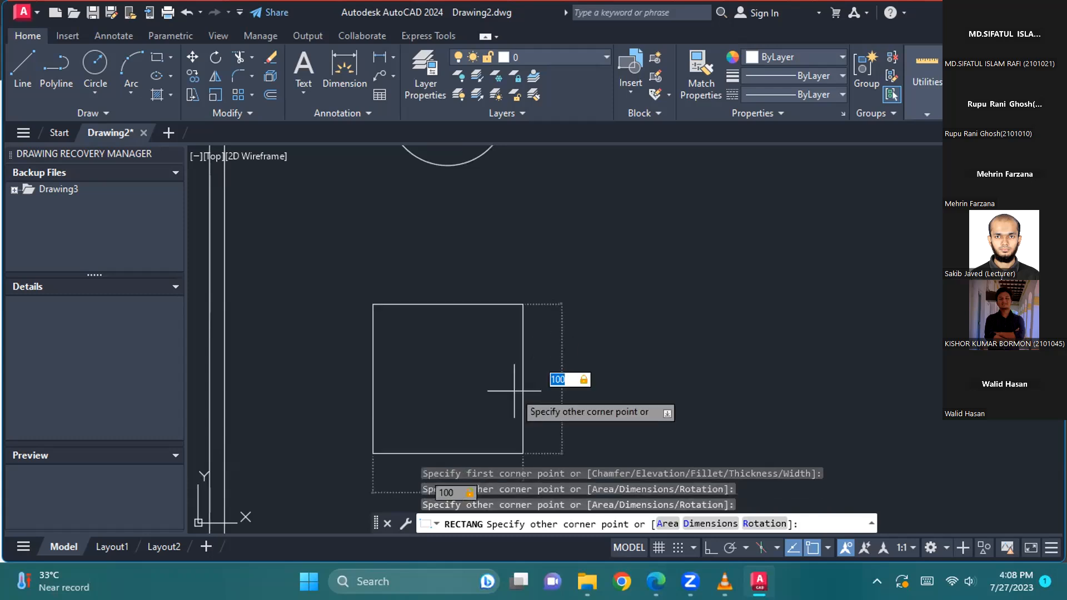
{"action": "key", "text": "Return"}
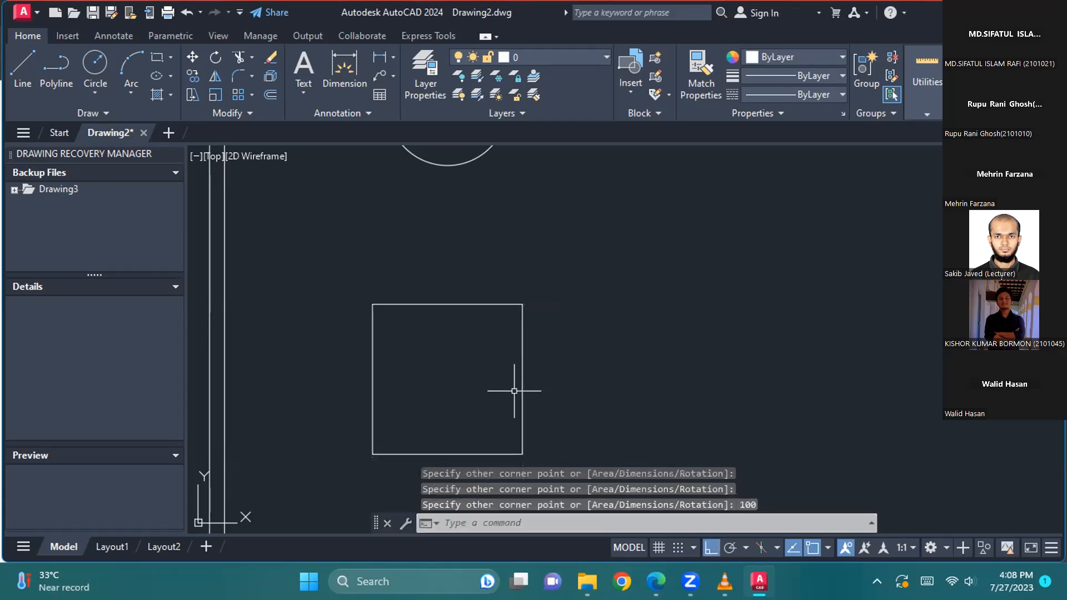
Step: Delete the square drawn below the top view
{"action": "middle_click_drag", "start_coordinate": [550, 392], "coordinate": [553, 368]}
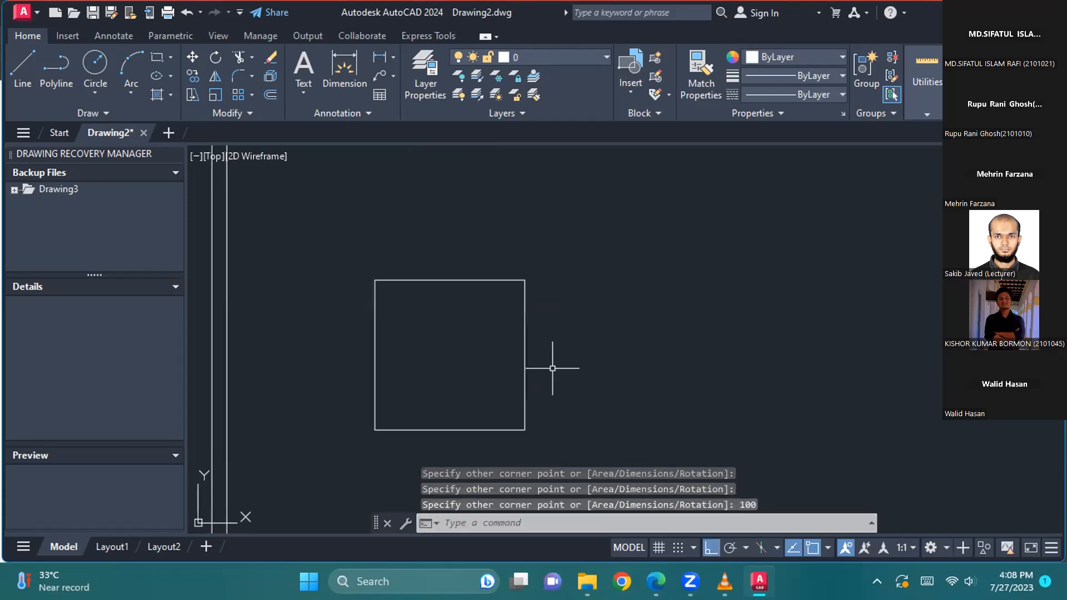
{"action": "scroll", "coordinate": [437, 298], "scroll_direction": "down", "scroll_amount": 4}
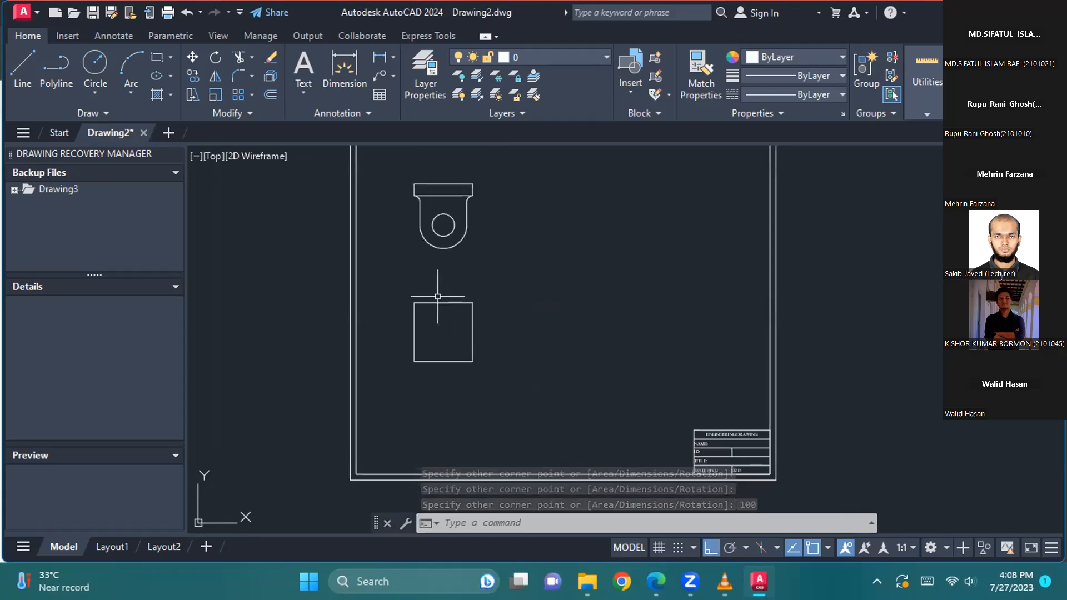
{"action": "left_click", "coordinate": [399, 287]}
{"action": "left_click", "coordinate": [505, 395]}
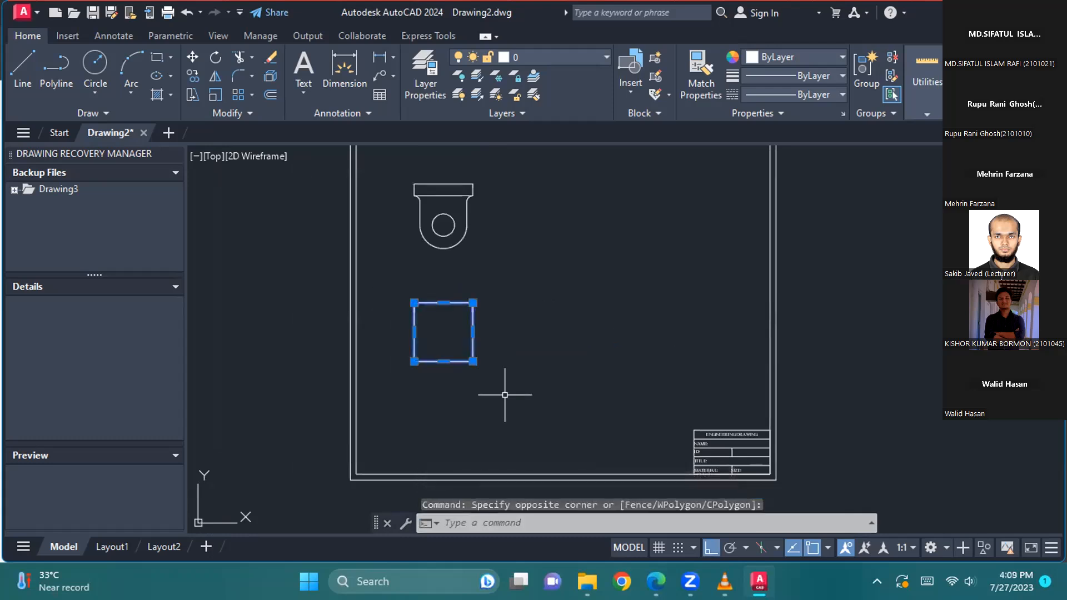
{"action": "key", "text": "Delete"}
Step: Draw the front view's 100 by 100 outline closer below the top view, starting in line with the top view's left edge
{"action": "left_click", "coordinate": [157, 57]}
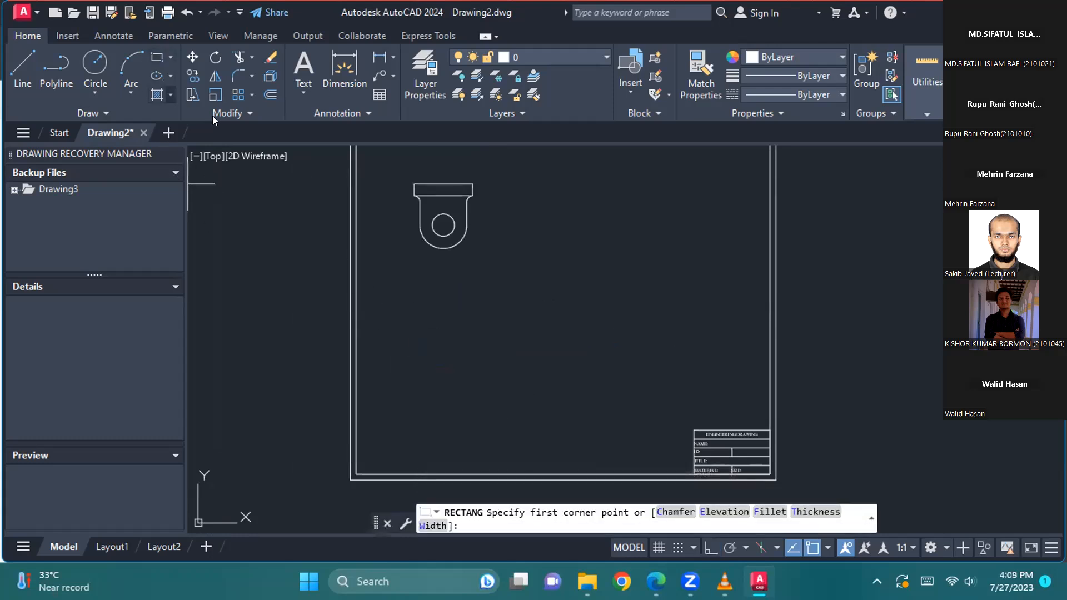
{"action": "scroll", "coordinate": [420, 293], "scroll_direction": "up", "scroll_amount": 3}
{"action": "middle_click_drag", "start_coordinate": [414, 262], "coordinate": [430, 401]}
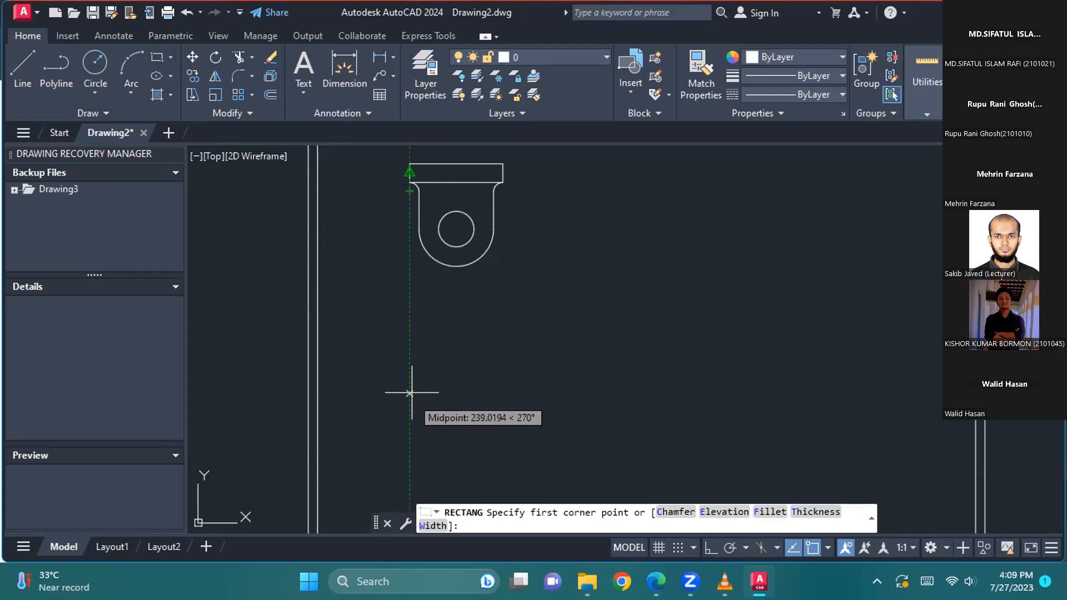
{"action": "left_click", "coordinate": [410, 339]}
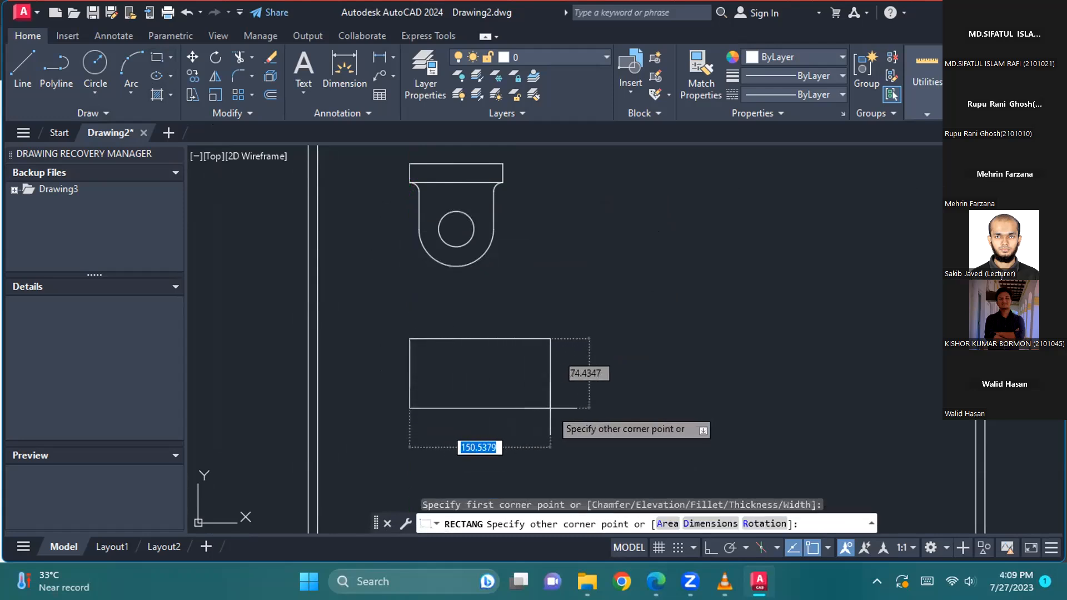
{"action": "type", "text": "100"}
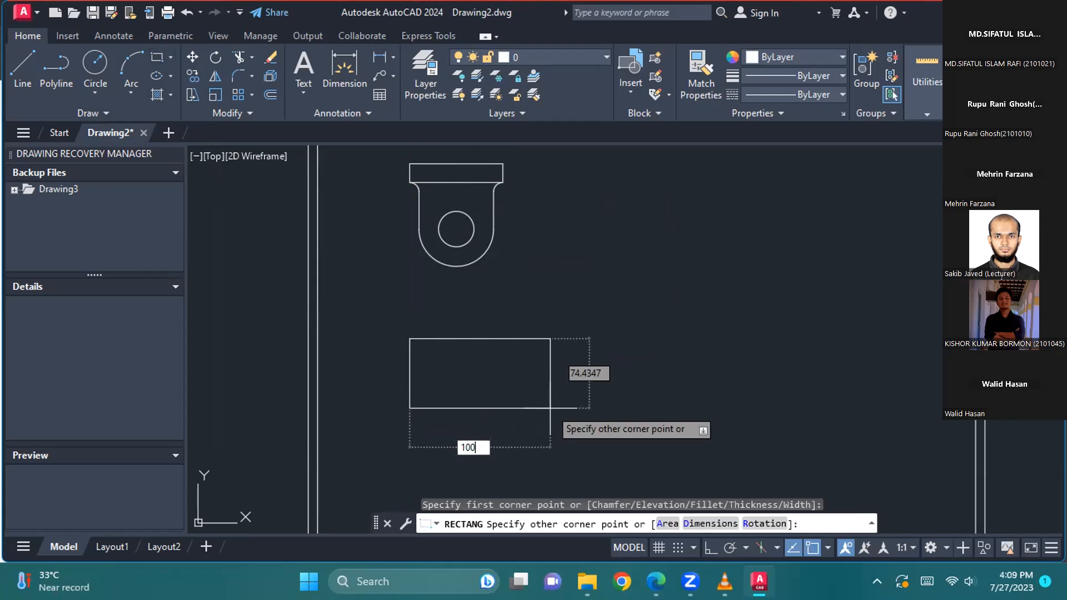
{"action": "key", "text": "Tab"}
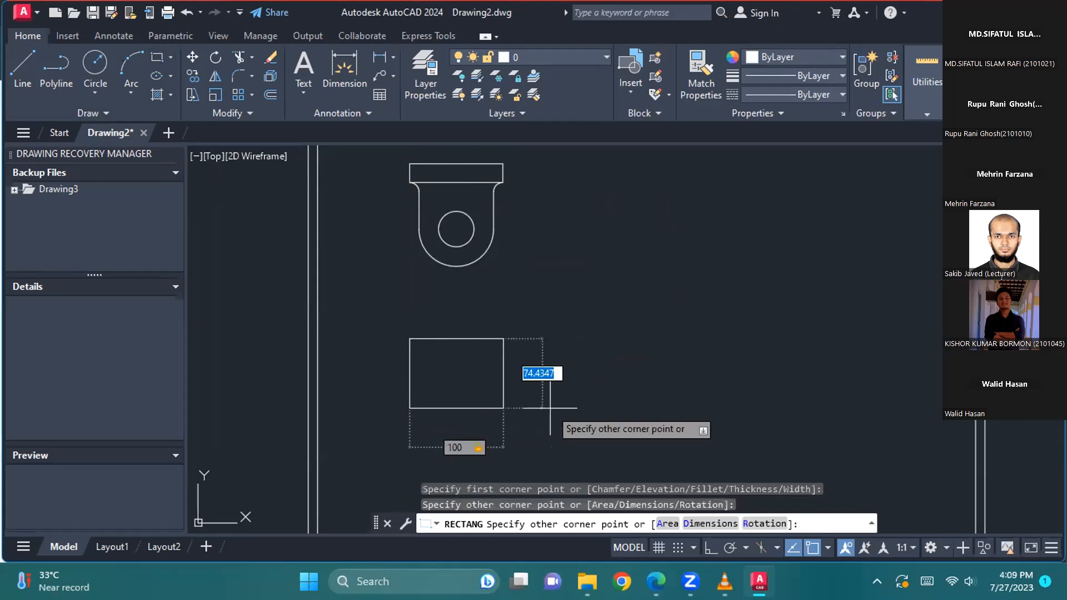
{"action": "type", "text": "10"}
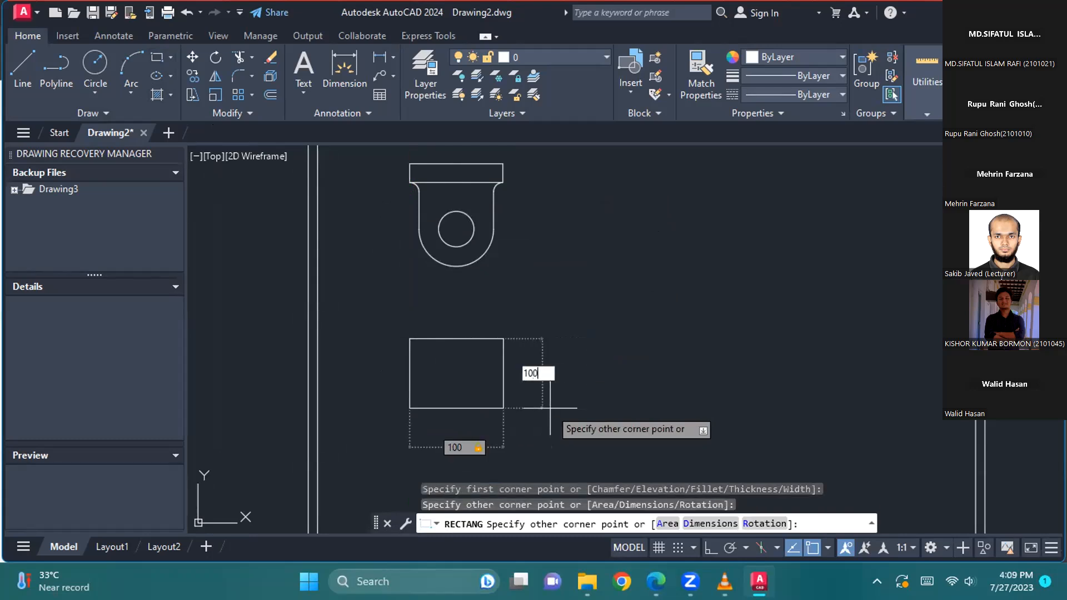
{"action": "type", "text": "0"}
{"action": "key", "text": "Return"}
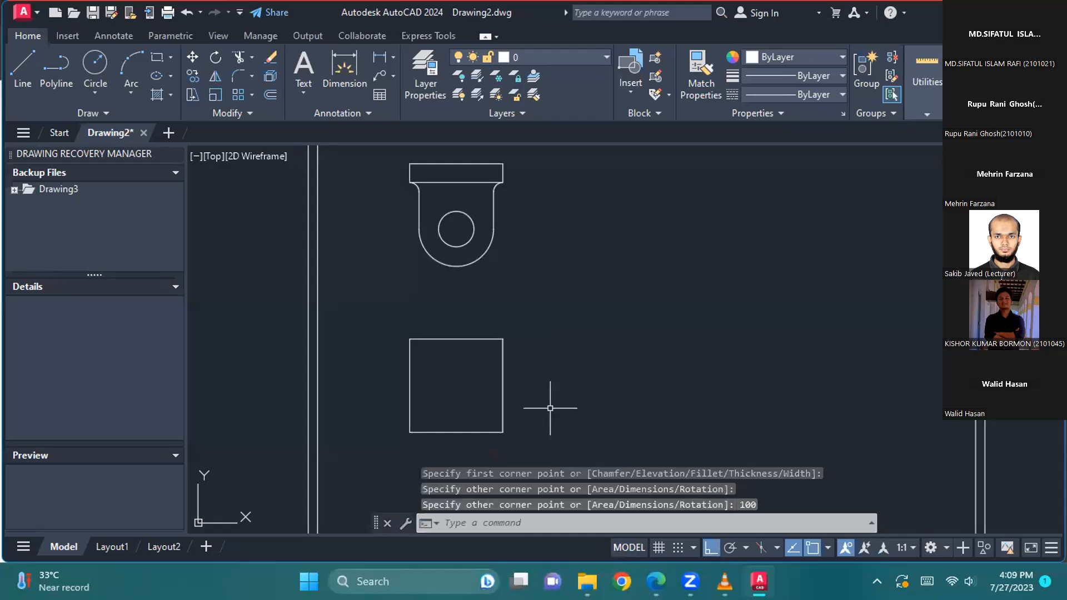
Step: Draw a horizontal line from 20 above the square's lower-left corner across to beyond its right side
{"action": "scroll", "coordinate": [478, 362], "scroll_direction": "up", "scroll_amount": 2}
{"action": "middle_click_drag", "start_coordinate": [456, 404], "coordinate": [464, 348]}
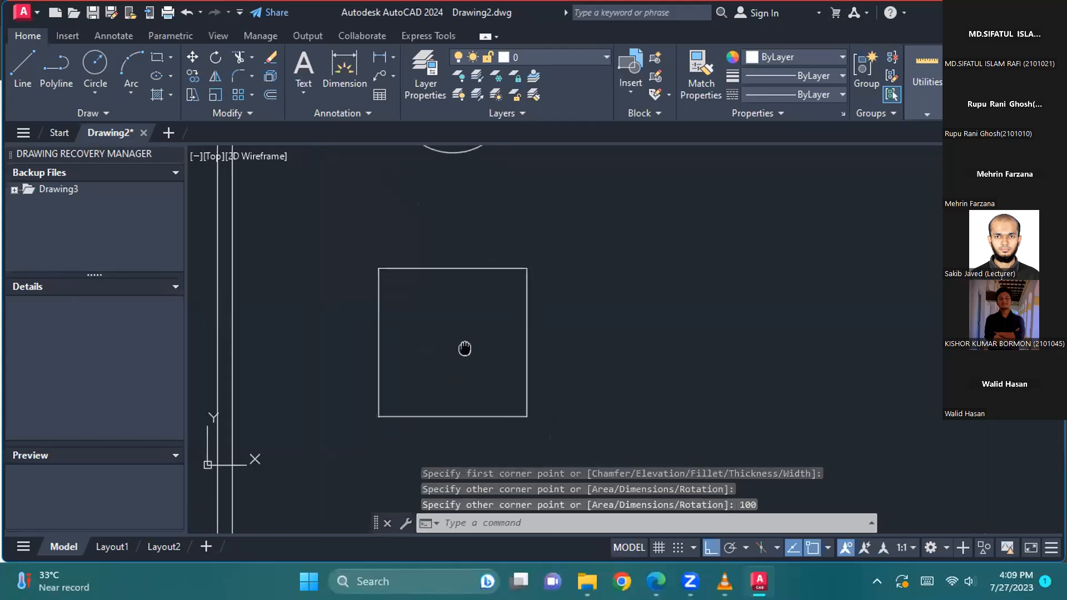
{"action": "scroll", "coordinate": [475, 348], "scroll_direction": "up", "scroll_amount": 2}
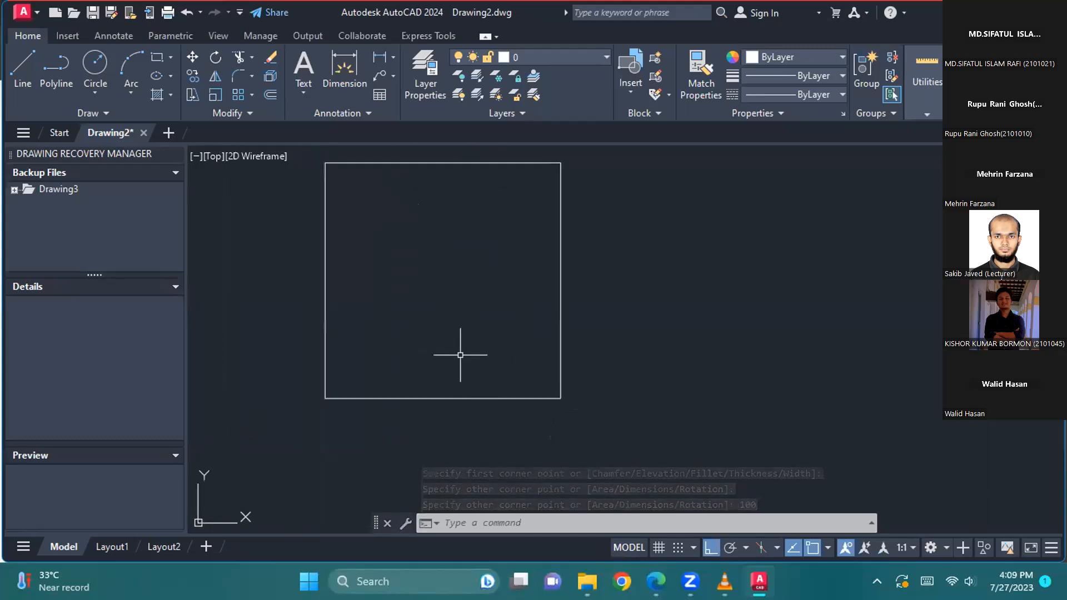
{"action": "left_click", "coordinate": [30, 73]}
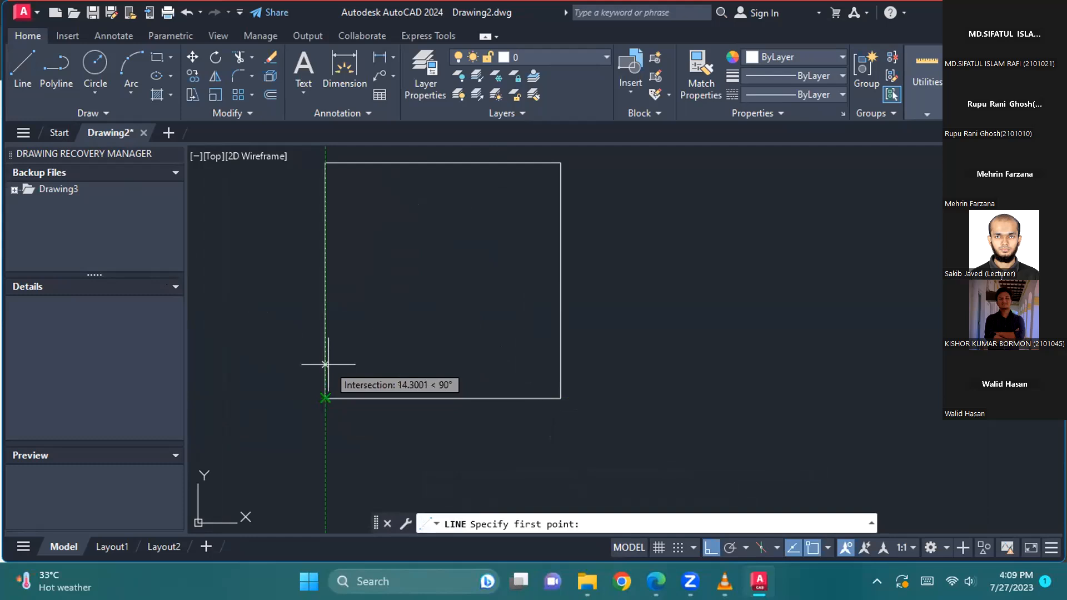
{"action": "type", "text": "20"}
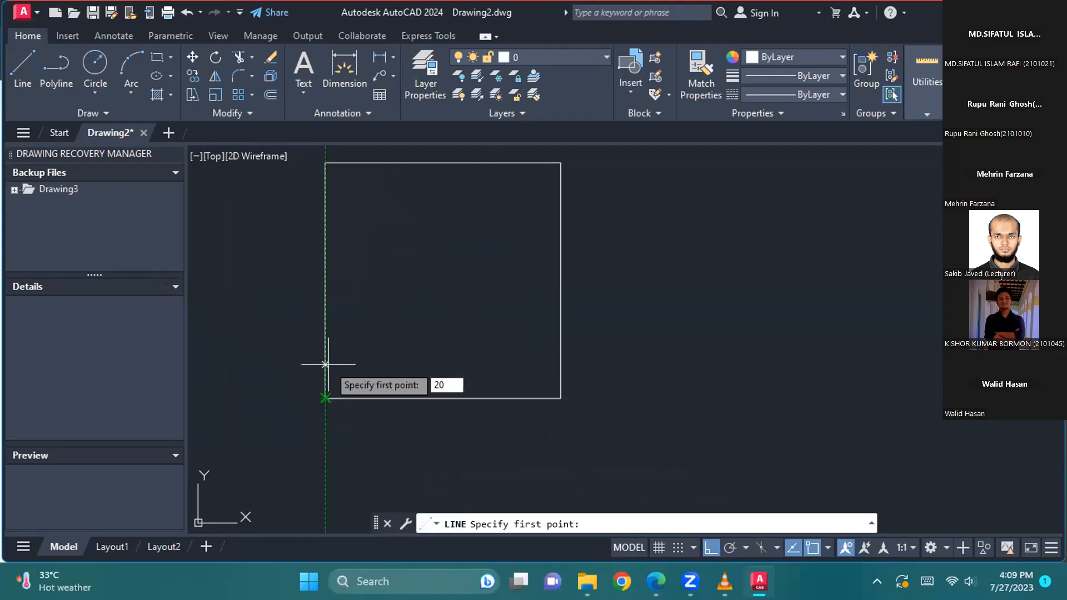
{"action": "key", "text": "Return"}
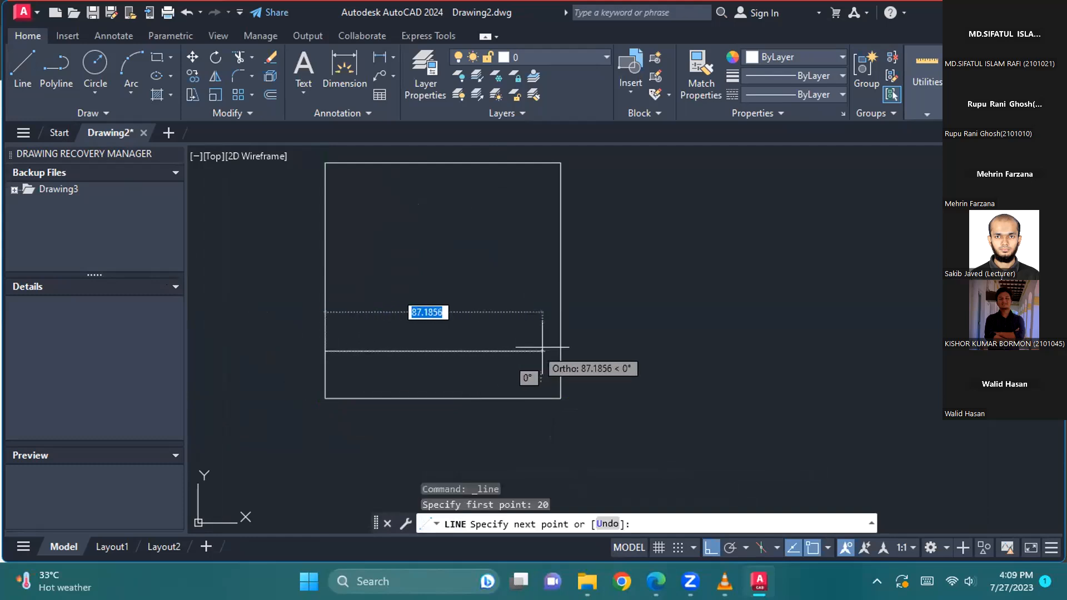
{"action": "left_click", "coordinate": [604, 348]}
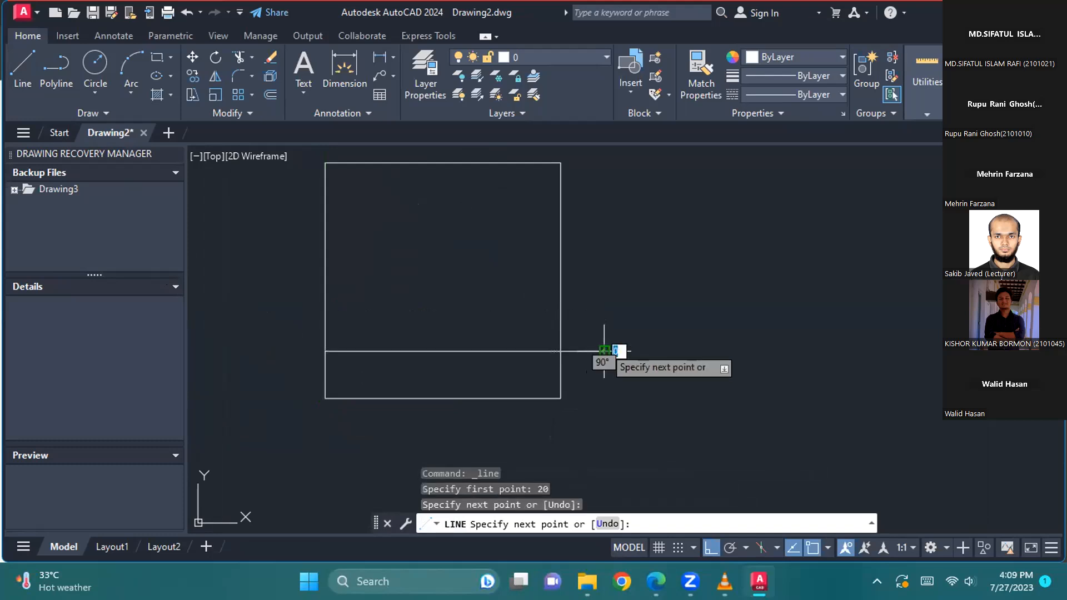
{"action": "key", "text": "Escape"}
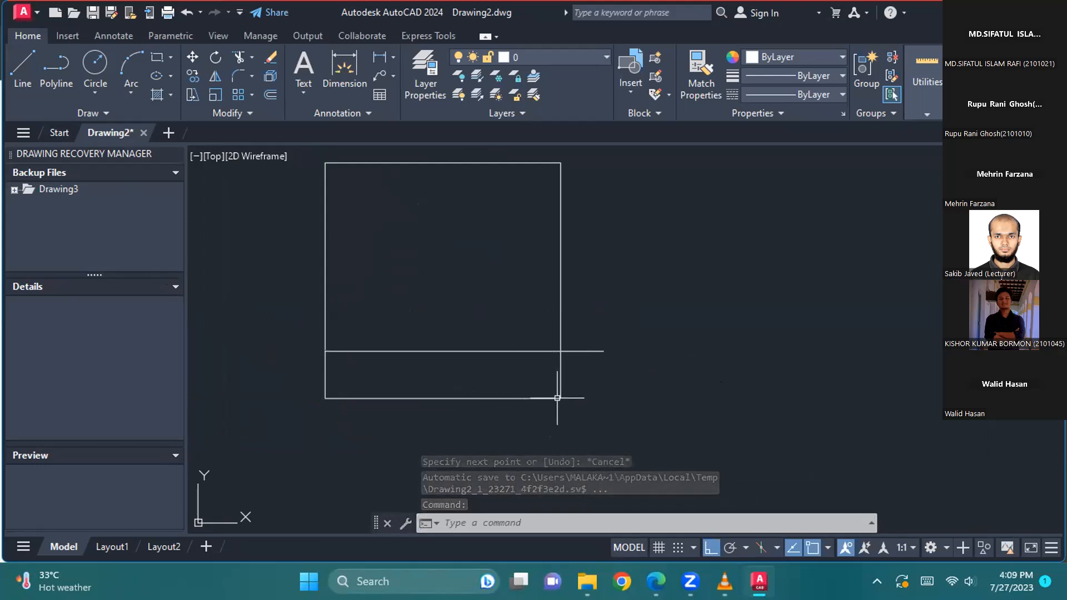
Step: Trim the part of the horizontal line that extends past the square's right side
{"action": "left_click", "coordinate": [239, 57]}
{"action": "left_click", "coordinate": [579, 351]}
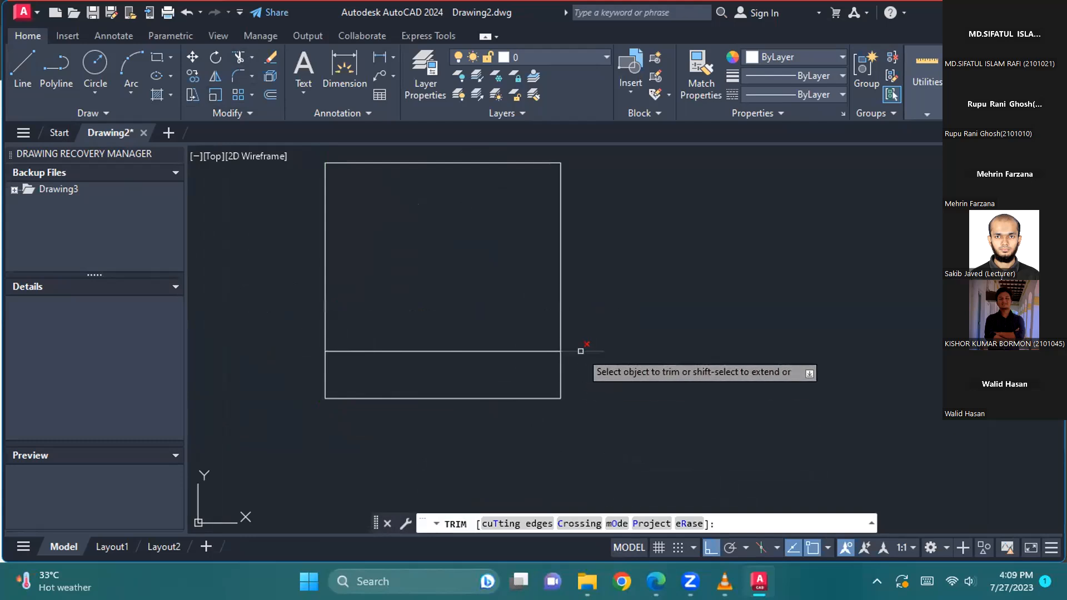
{"action": "key", "text": "Escape"}
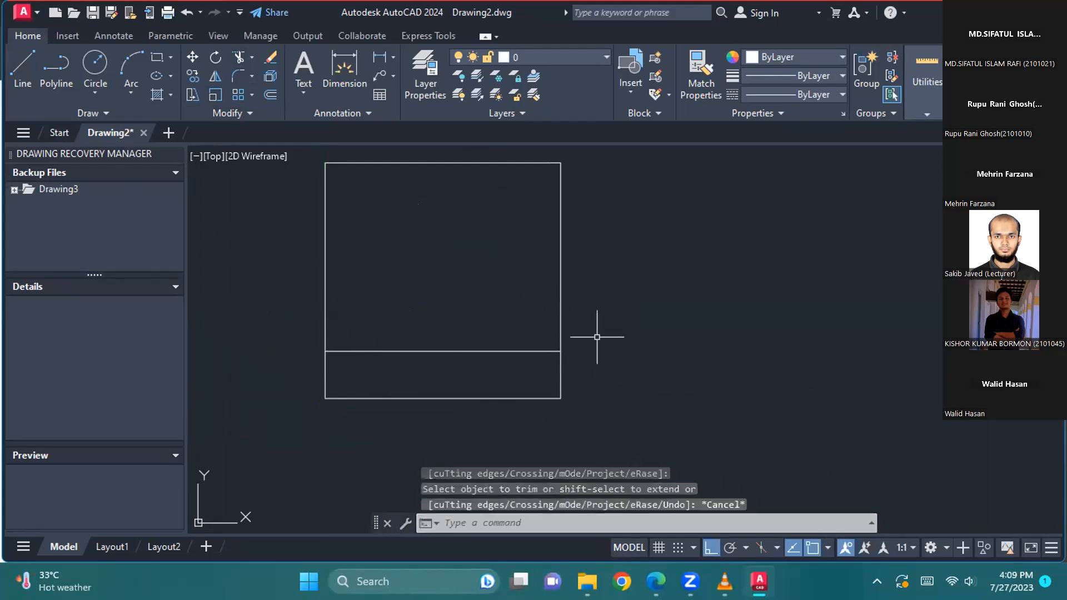
Step: Check the front view in the lecture PDF and fillet the 100 by 100 outline's upper-left corner with a radius of 20
{"action": "key", "text": "alt+Tab"}
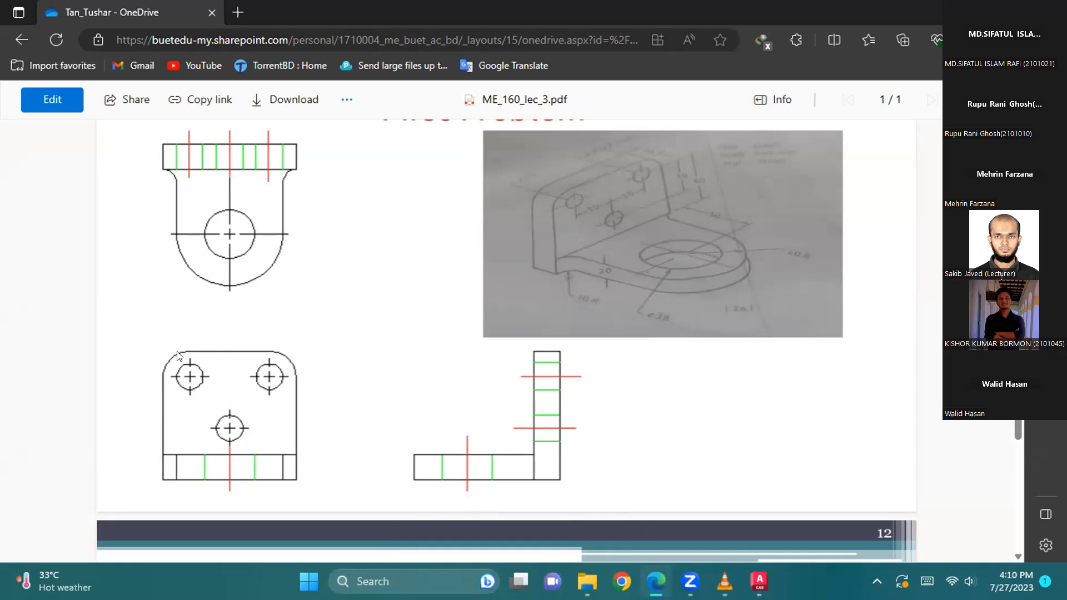
{"action": "key", "text": "alt+Tab"}
{"action": "middle_click_drag", "start_coordinate": [389, 242], "coordinate": [394, 342]}
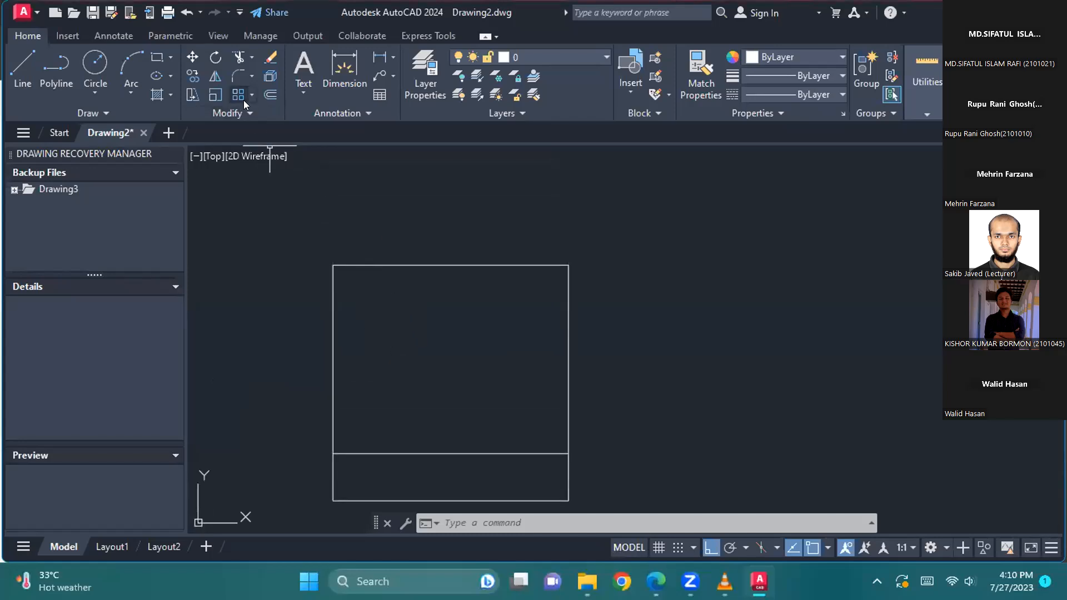
{"action": "left_click", "coordinate": [232, 76]}
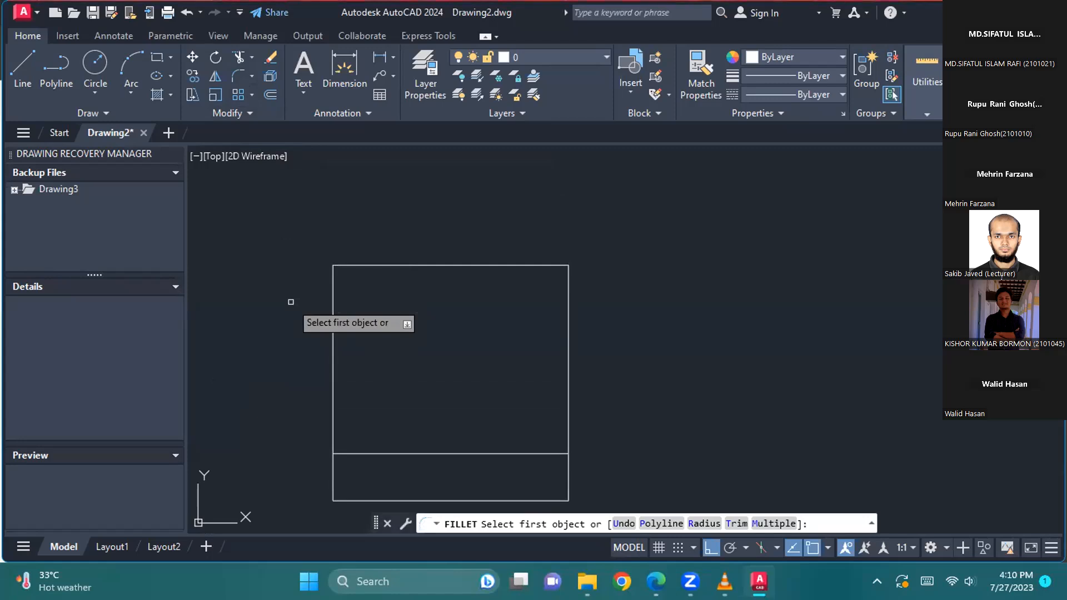
{"action": "key", "text": "Down"}
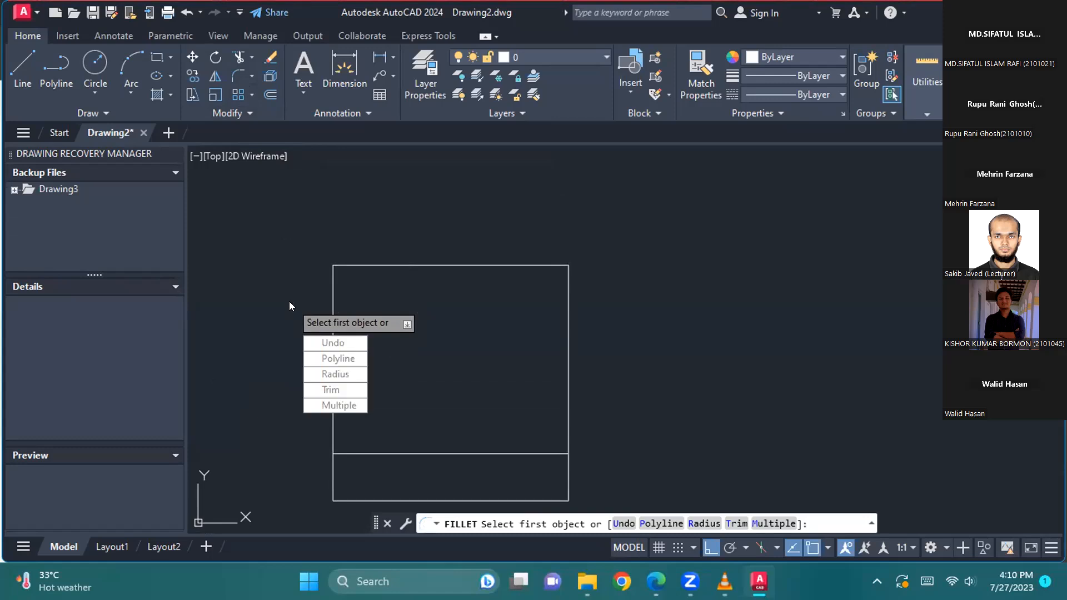
{"action": "left_click", "coordinate": [324, 373]}
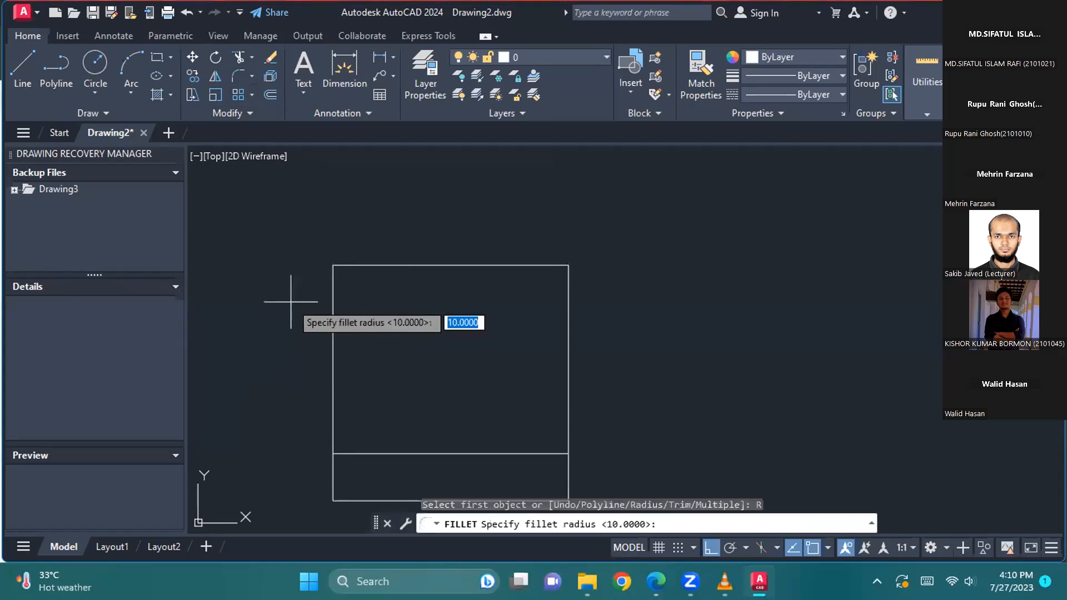
{"action": "type", "text": "20"}
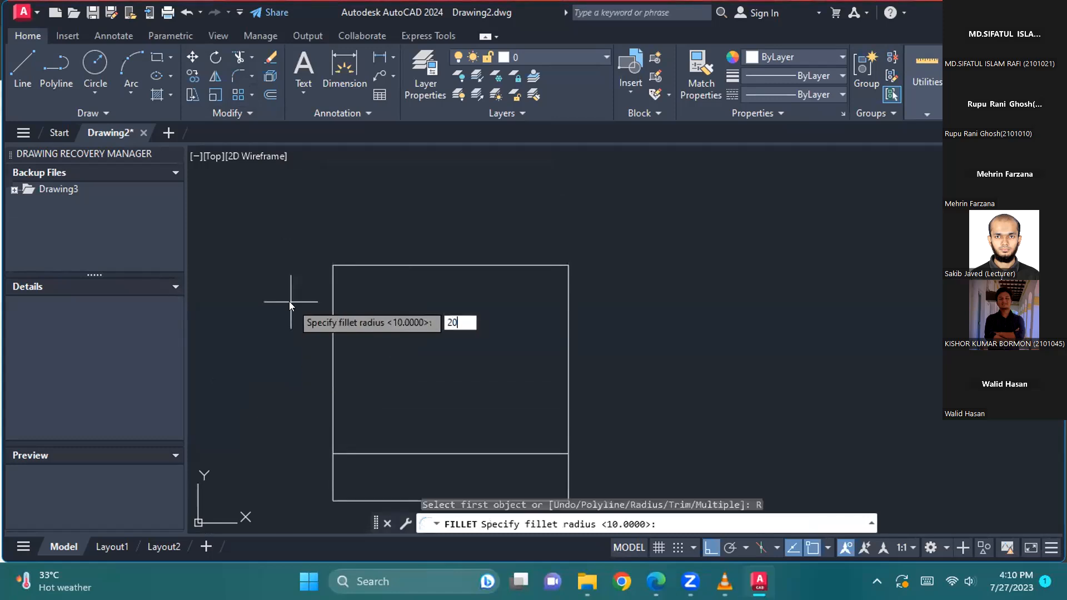
{"action": "key", "text": "Return"}
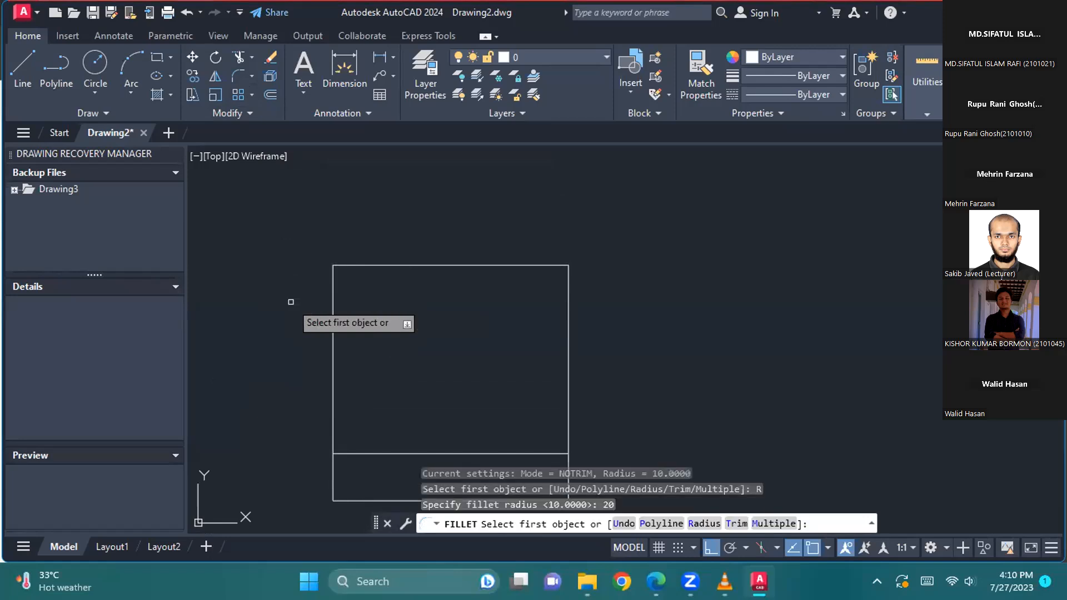
{"action": "left_click", "coordinate": [333, 295]}
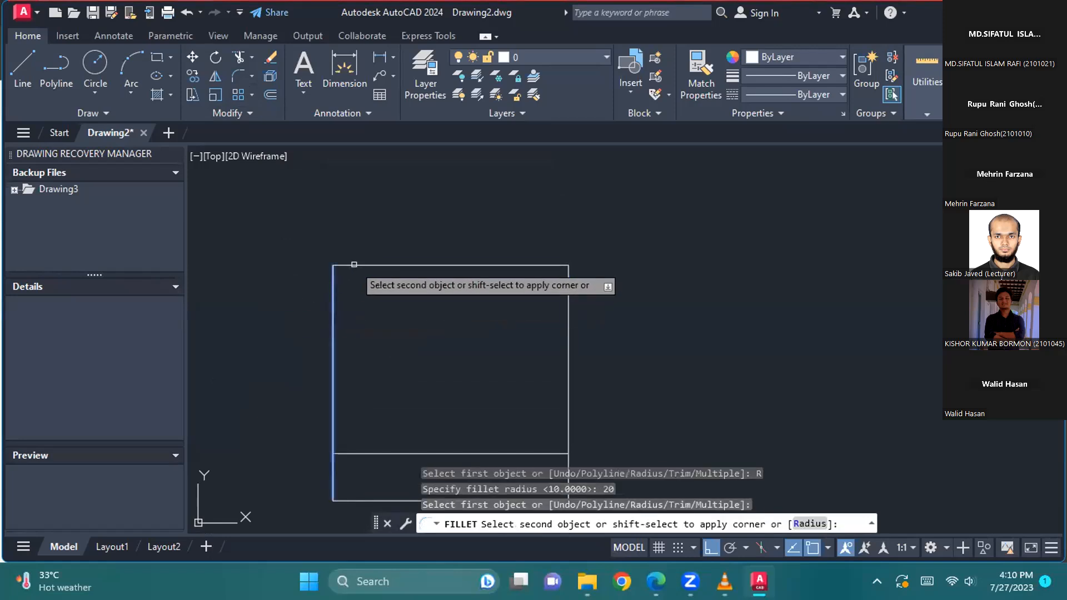
{"action": "left_click", "coordinate": [358, 267]}
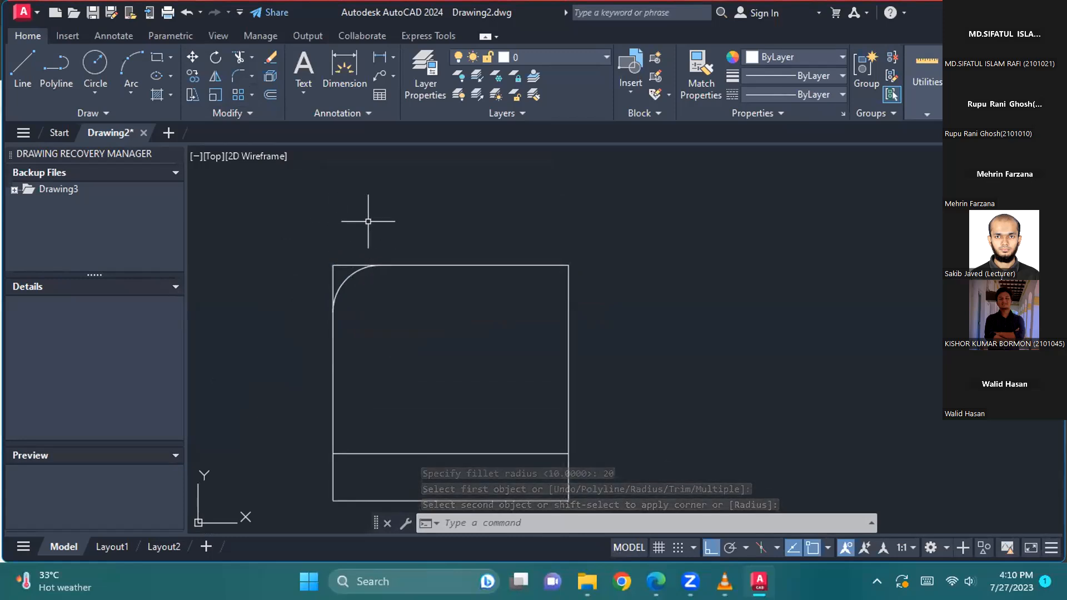
Step: Fillet the front view outline's upper-right corner with the same radius of 20
{"action": "right_click", "coordinate": [429, 223]}
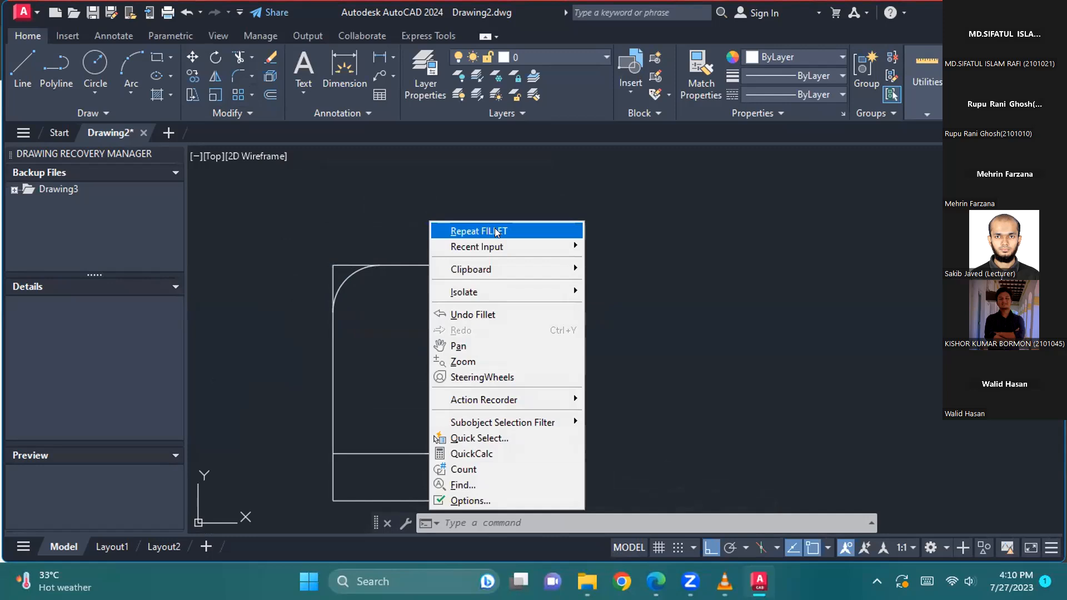
{"action": "left_click", "coordinate": [625, 217]}
{"action": "left_click", "coordinate": [624, 244]}
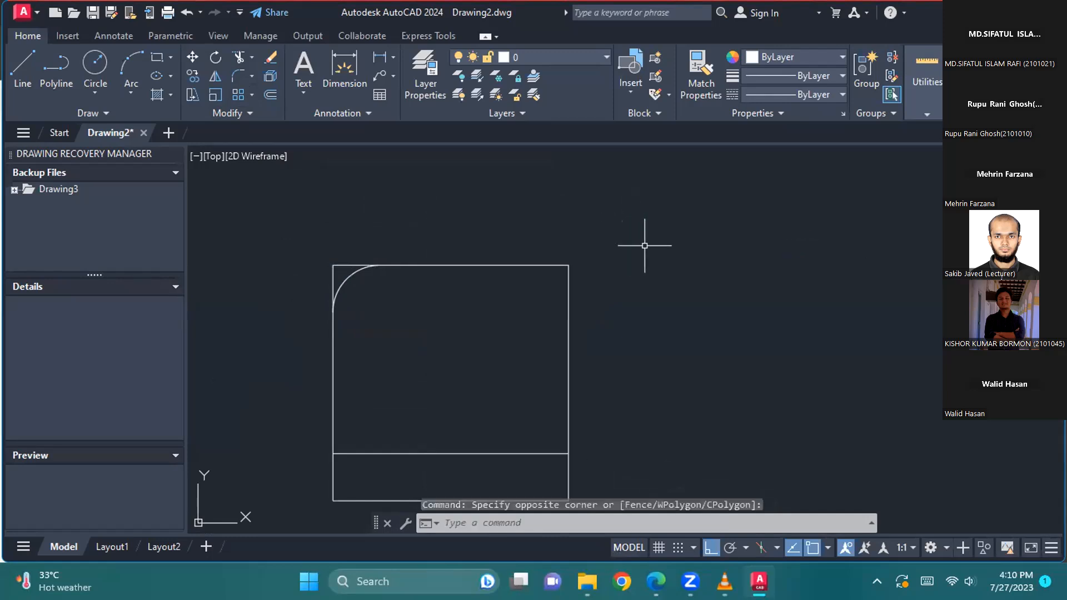
{"action": "key", "text": "Return"}
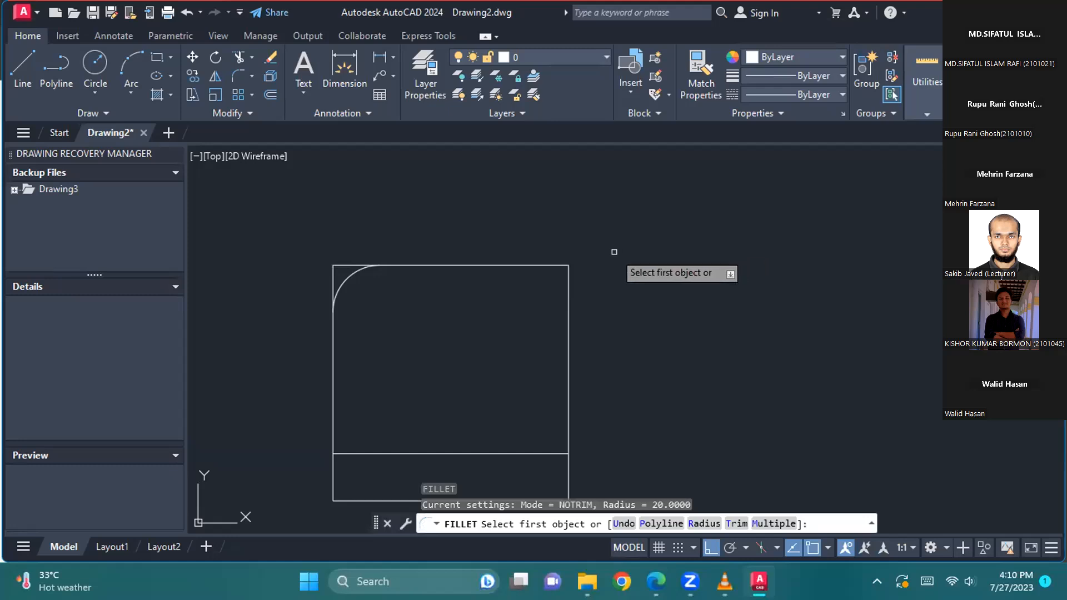
{"action": "left_click", "coordinate": [569, 292]}
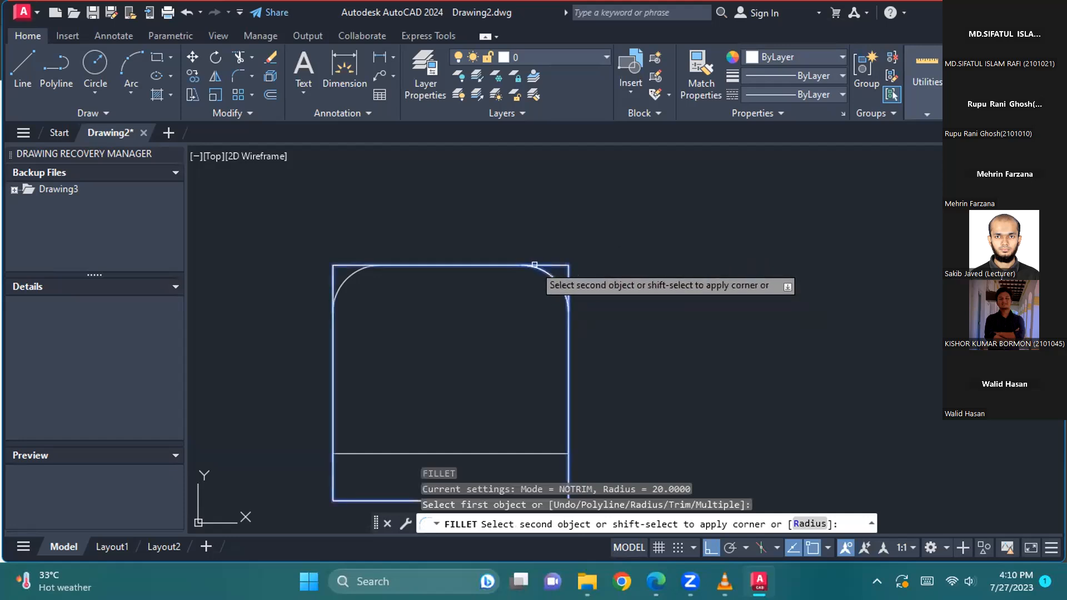
{"action": "left_click", "coordinate": [535, 268]}
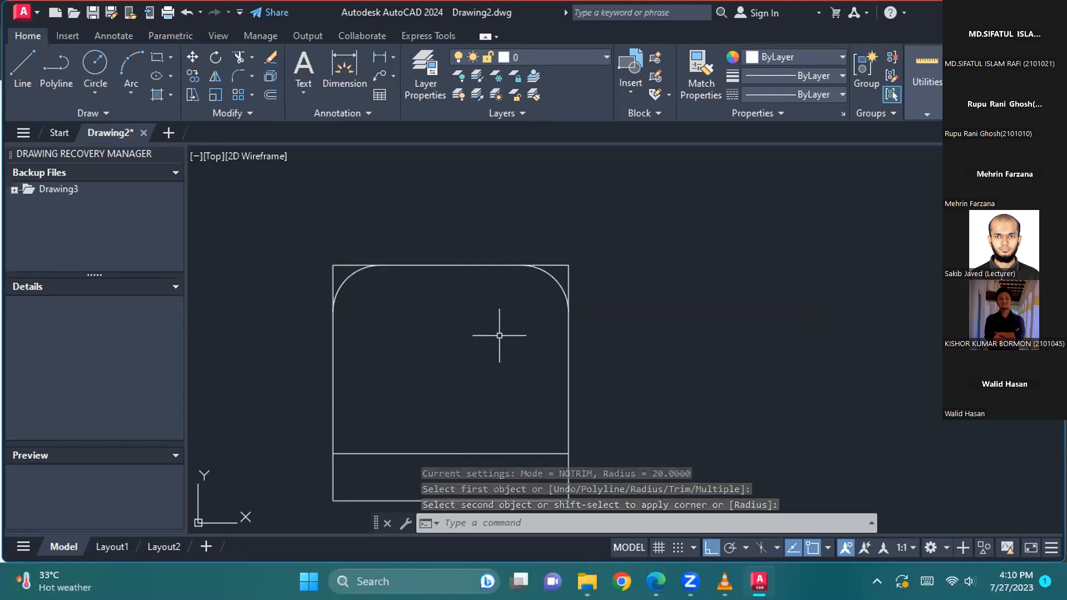
Step: Trim away the square corner remnants outside both upper fillet arcs of the front view
{"action": "scroll", "coordinate": [440, 313], "scroll_direction": "up", "scroll_amount": 3}
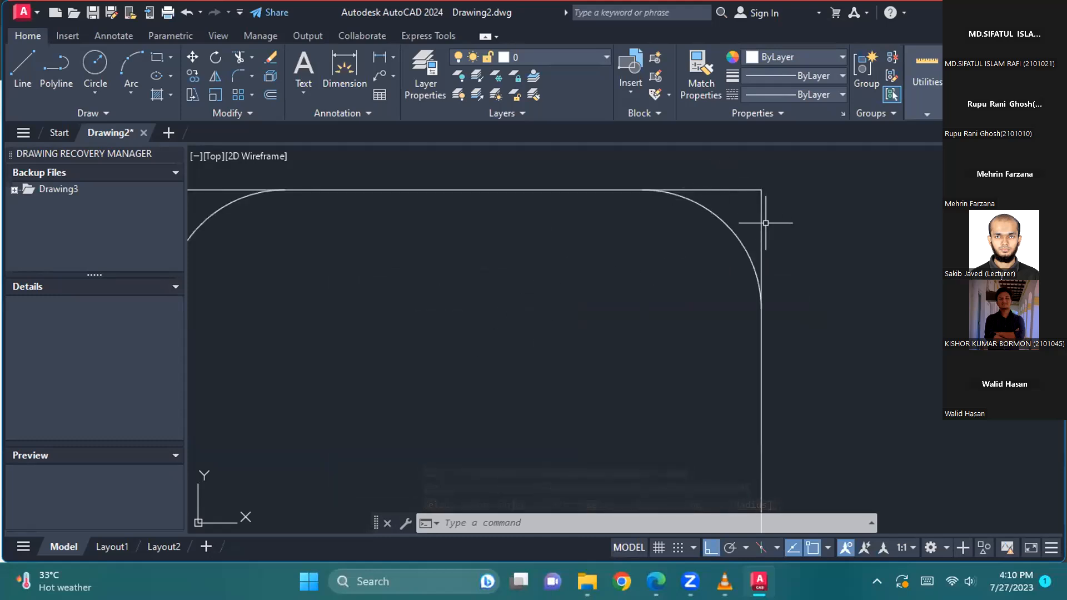
{"action": "scroll", "coordinate": [580, 238], "scroll_direction": "down", "scroll_amount": 2}
{"action": "scroll", "coordinate": [450, 239], "scroll_direction": "down", "scroll_amount": 2}
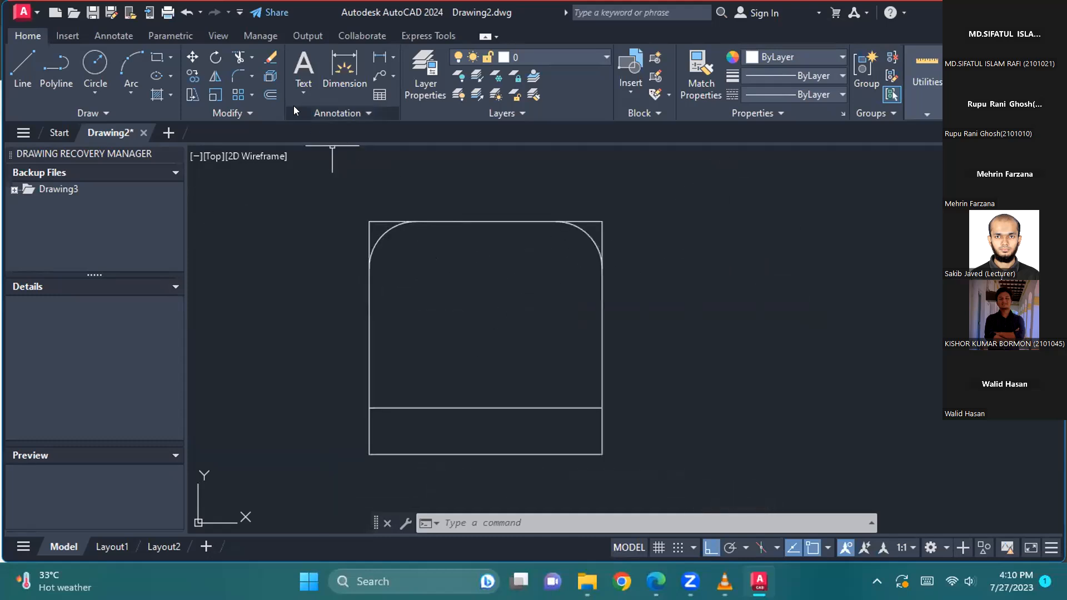
{"action": "left_click", "coordinate": [240, 60]}
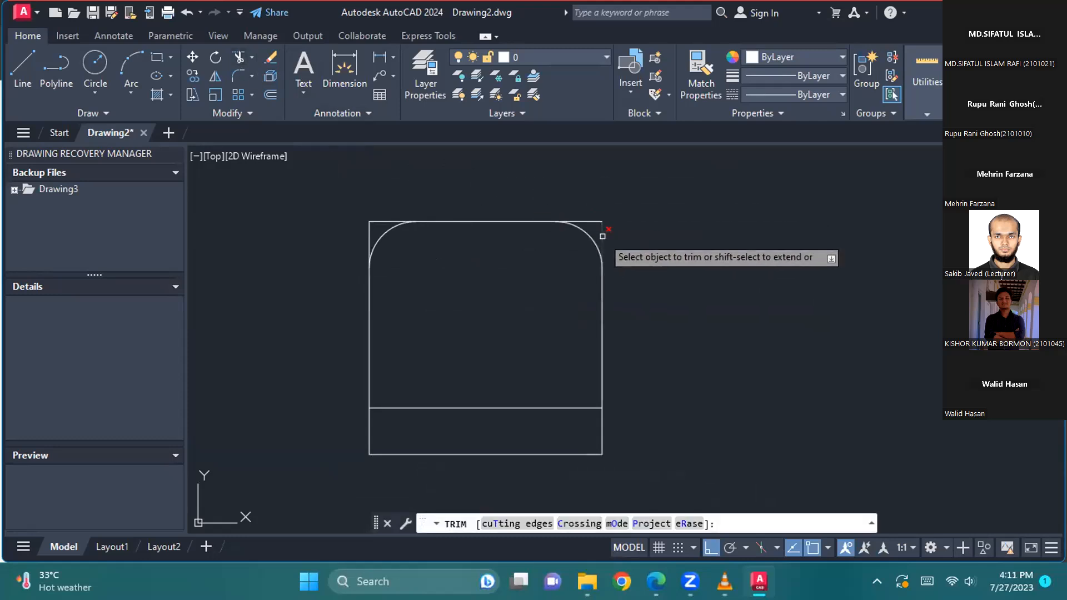
{"action": "left_click", "coordinate": [582, 202]}
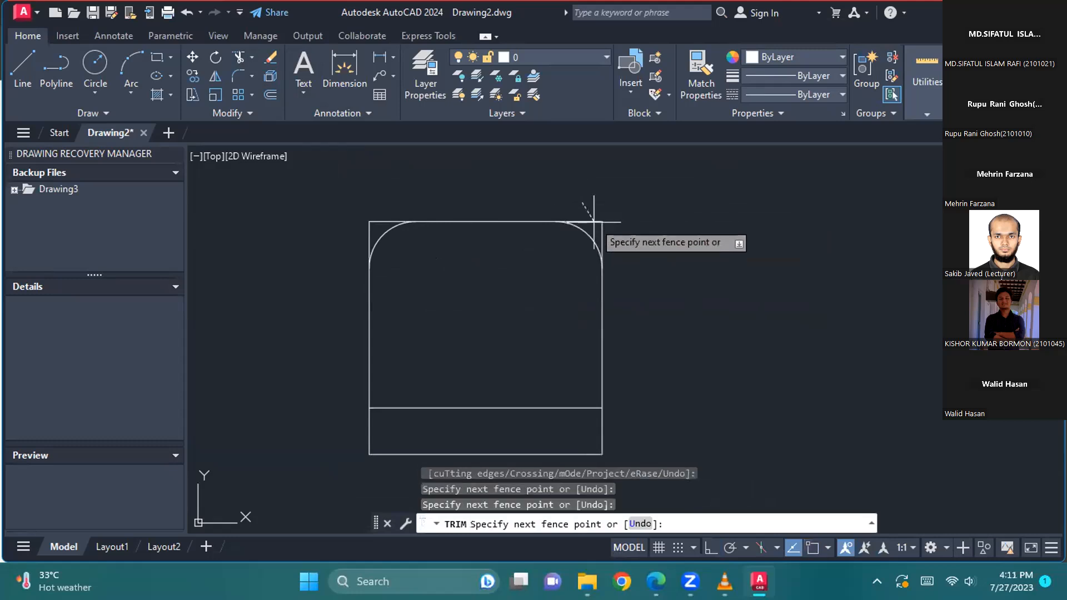
{"action": "key", "text": "Return"}
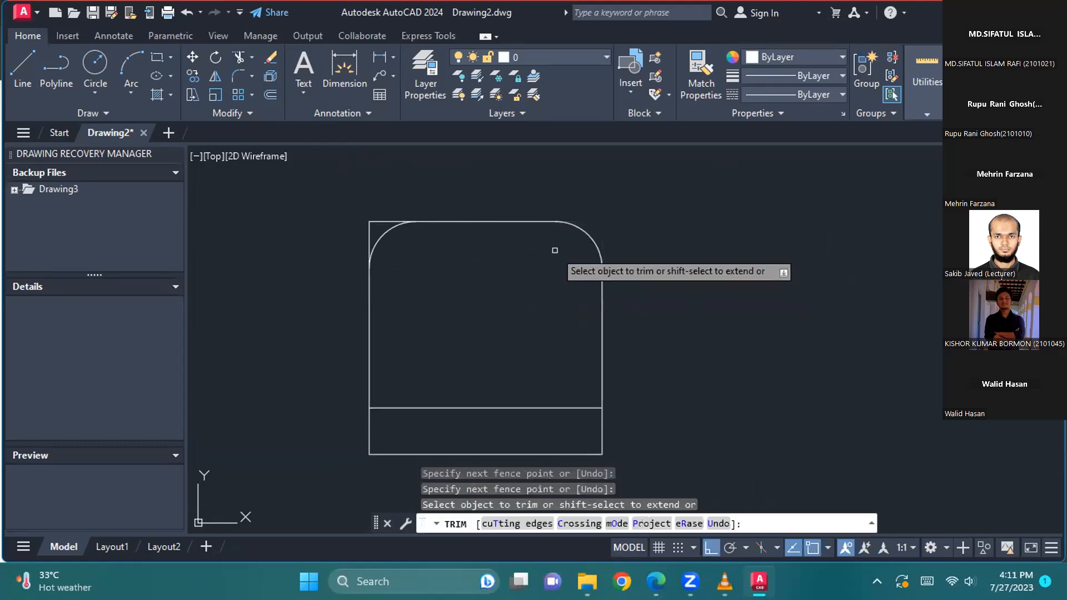
{"action": "left_click", "coordinate": [390, 200]}
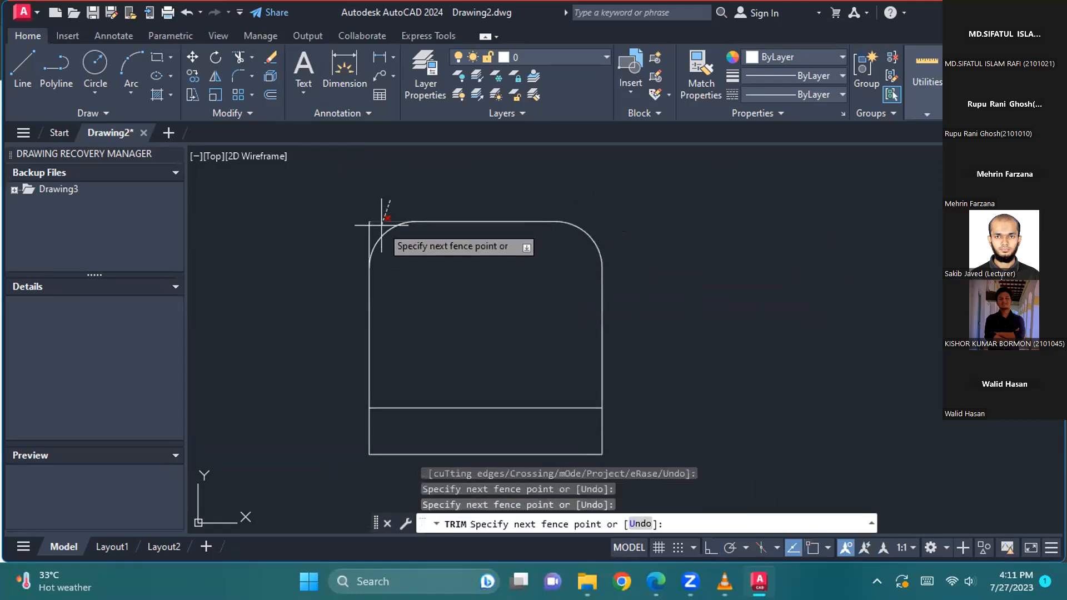
{"action": "key", "text": "Return"}
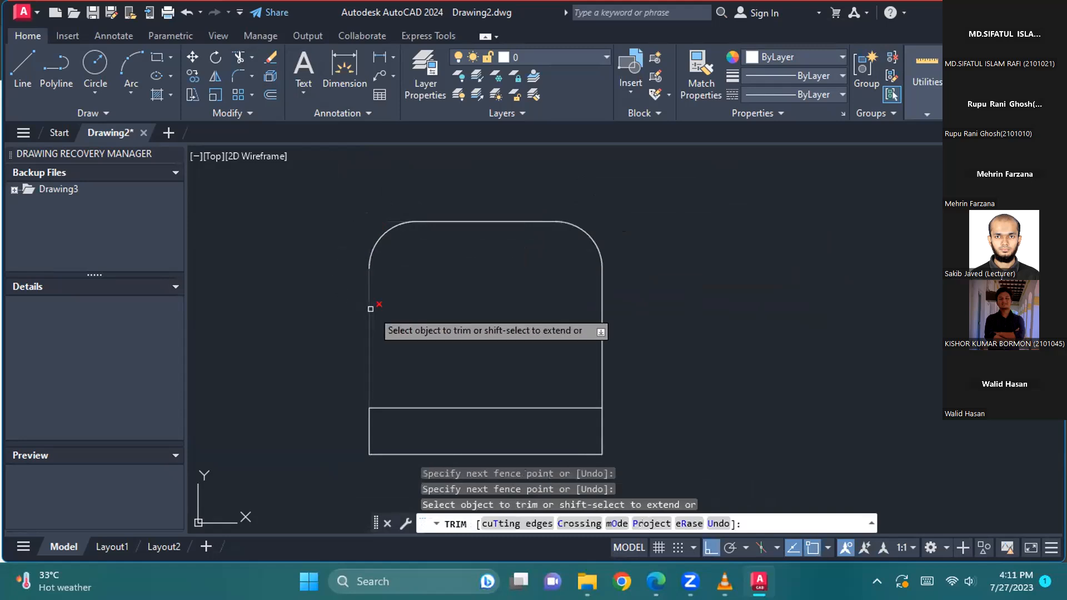
{"action": "key", "text": "Escape"}
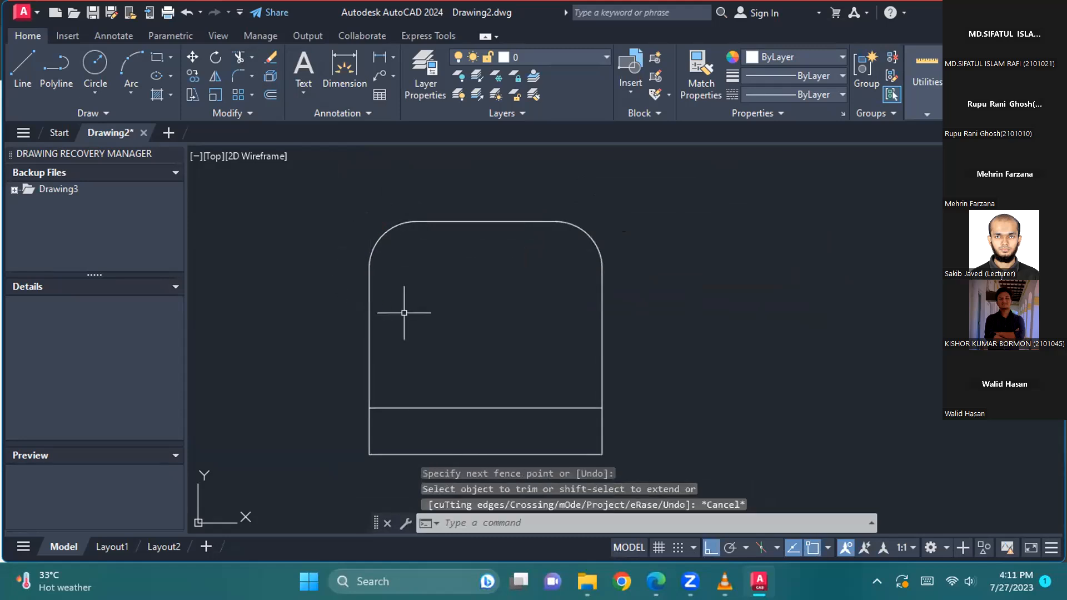
Step: Check the holes in the lecture PDF and draw a circle of diameter 20 centred on the upper-right fillet arc's centre
{"action": "key", "text": "alt+Tab"}
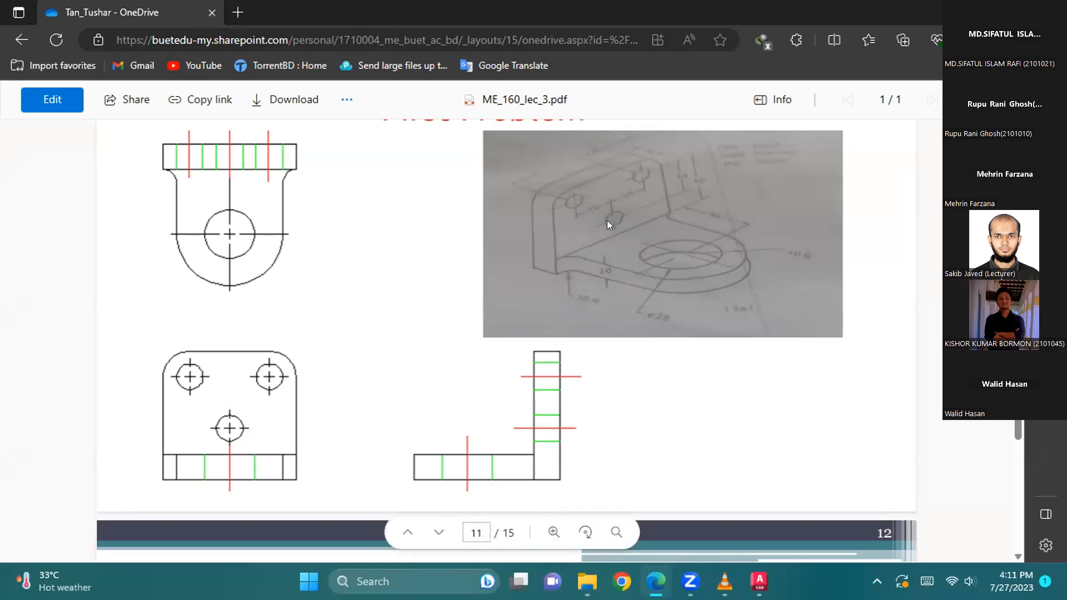
{"action": "key", "text": "alt+Tab"}
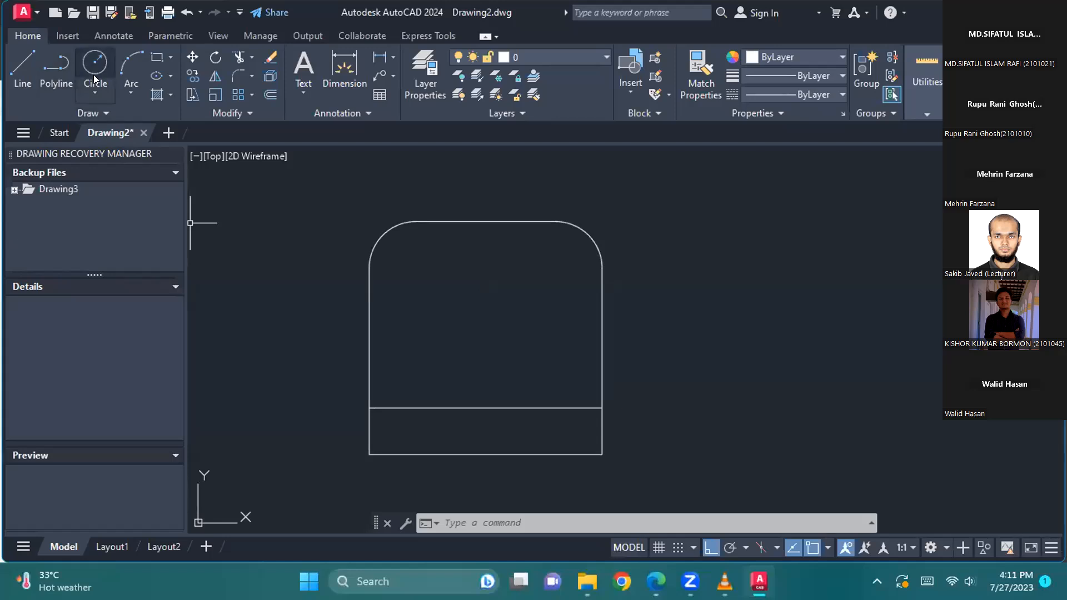
{"action": "left_click", "coordinate": [95, 95]}
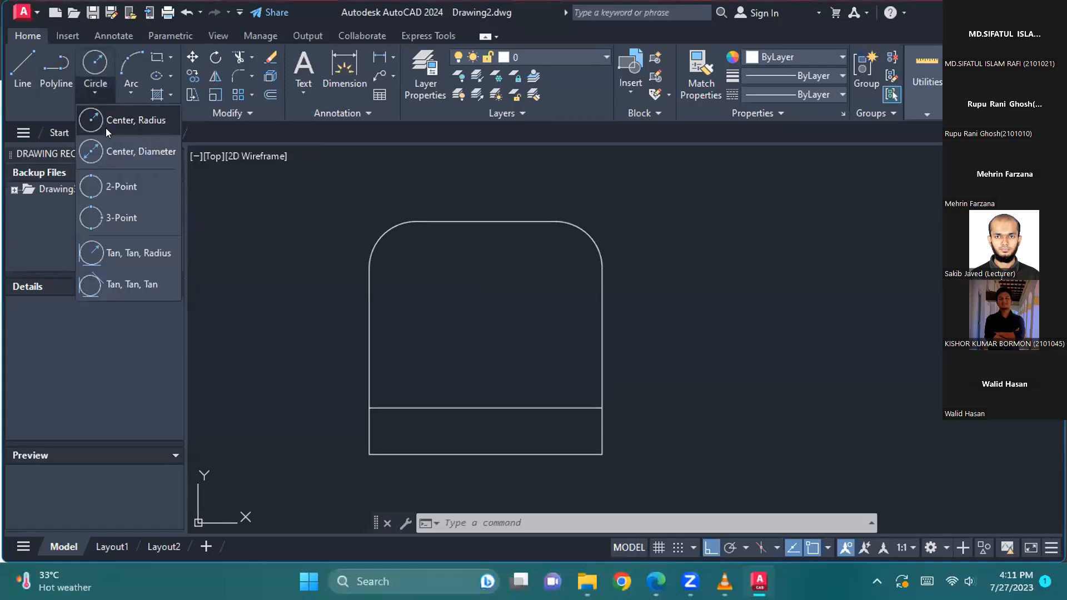
{"action": "left_click", "coordinate": [117, 150]}
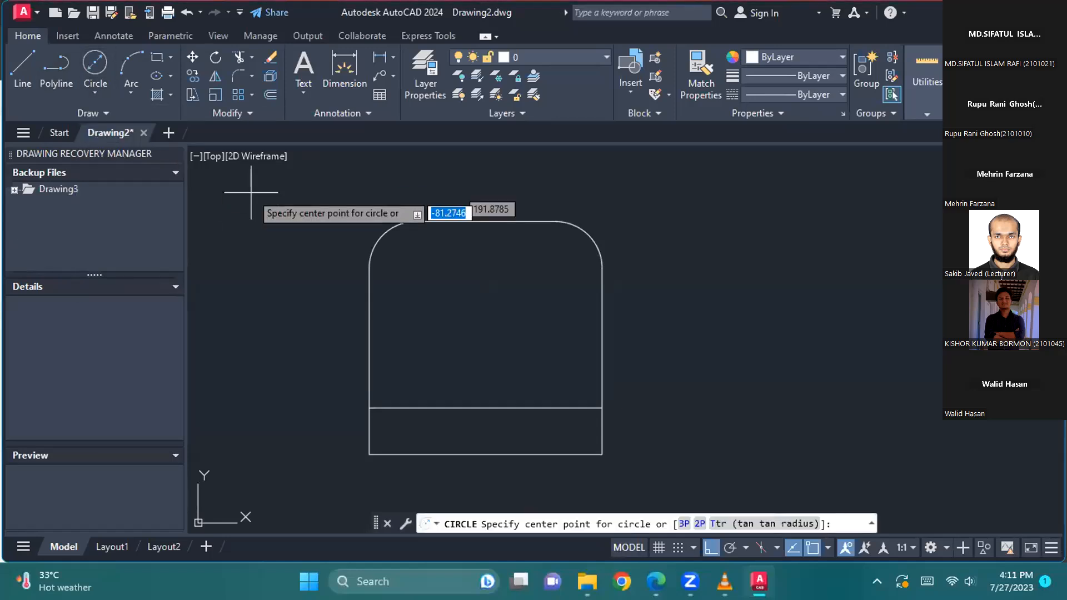
{"action": "left_click", "coordinate": [556, 267]}
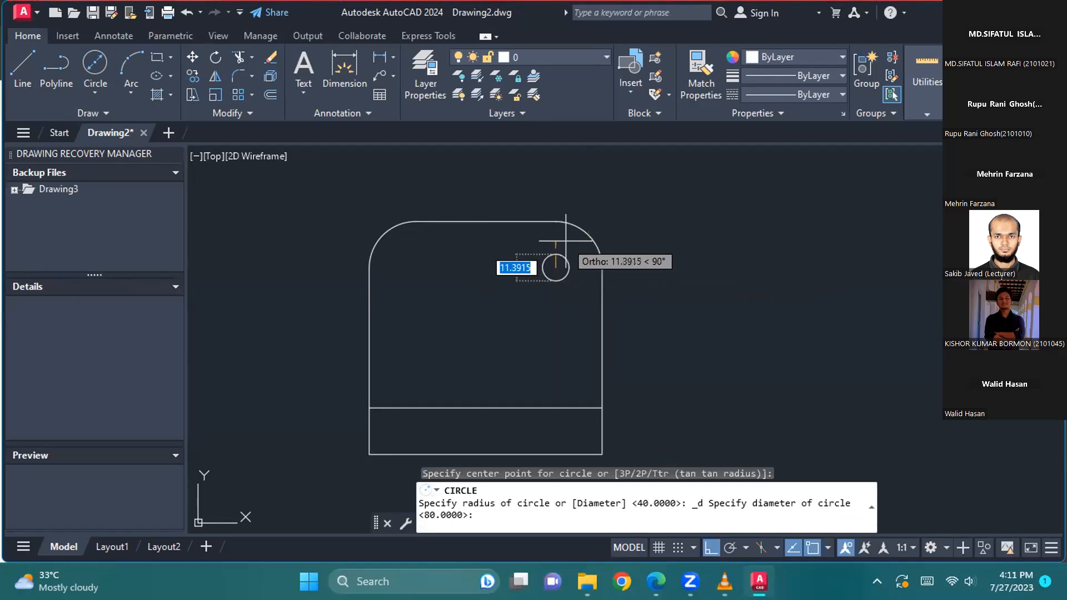
{"action": "type", "text": "20"}
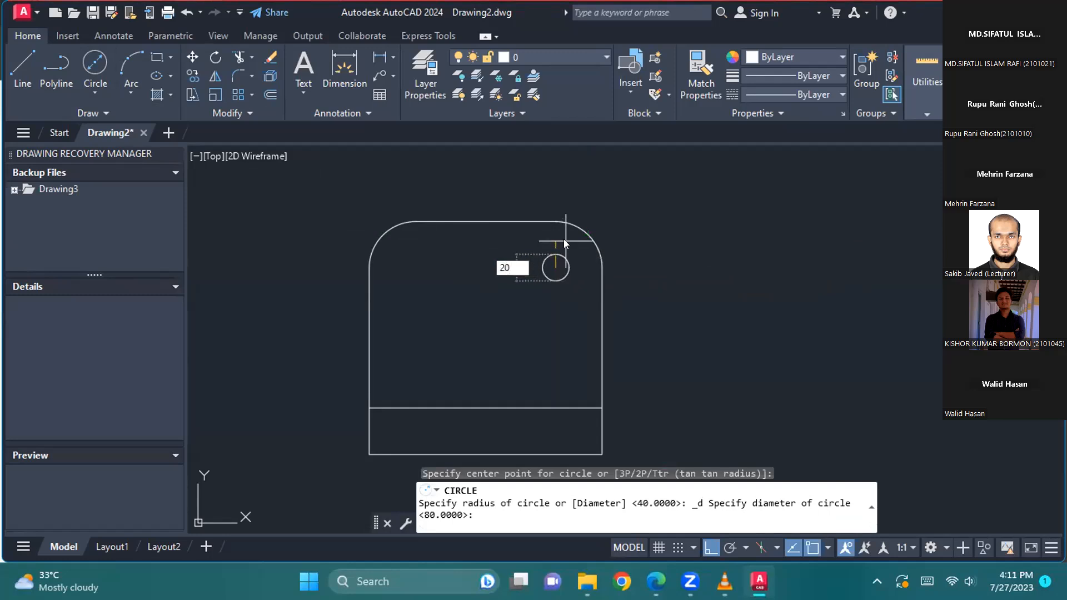
{"action": "key", "text": "Return"}
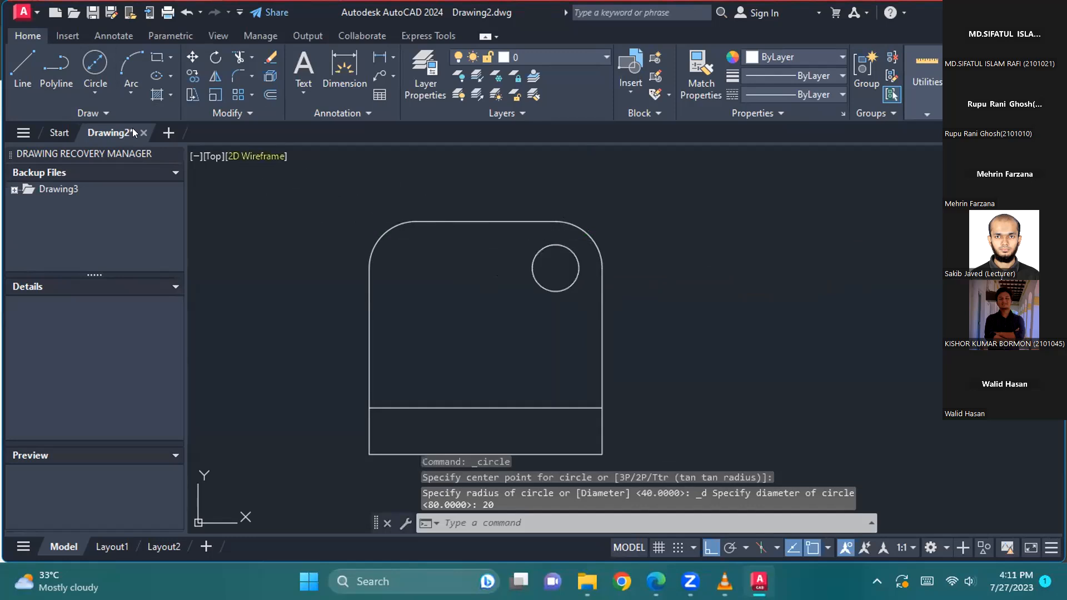
Step: Draw a circle of radius 20 at the upper-left fillet arc's centre and delete it
{"action": "key", "text": "Return"}
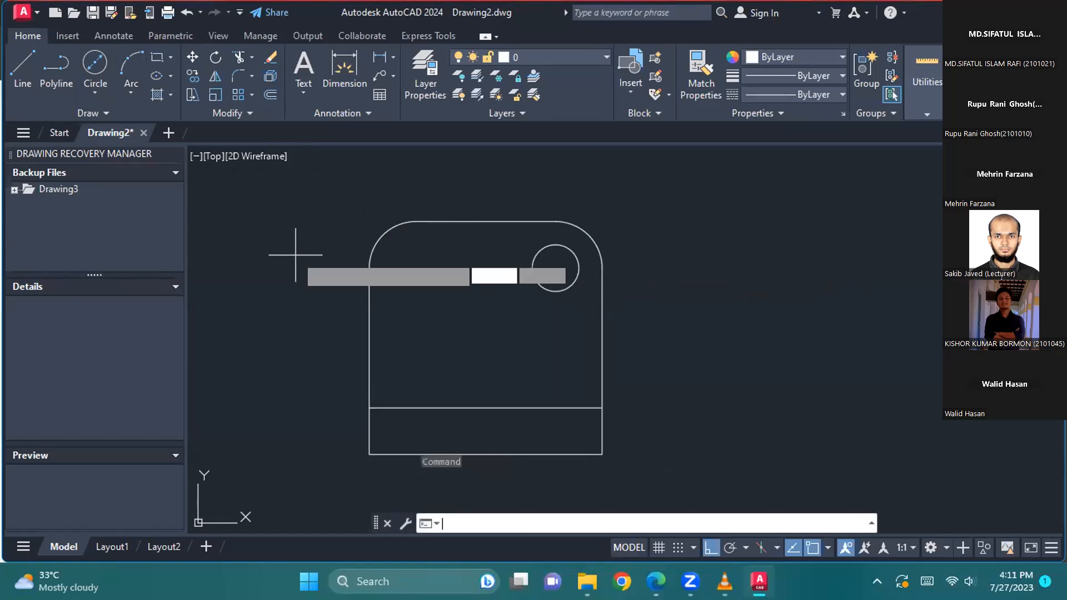
{"action": "left_click", "coordinate": [416, 267]}
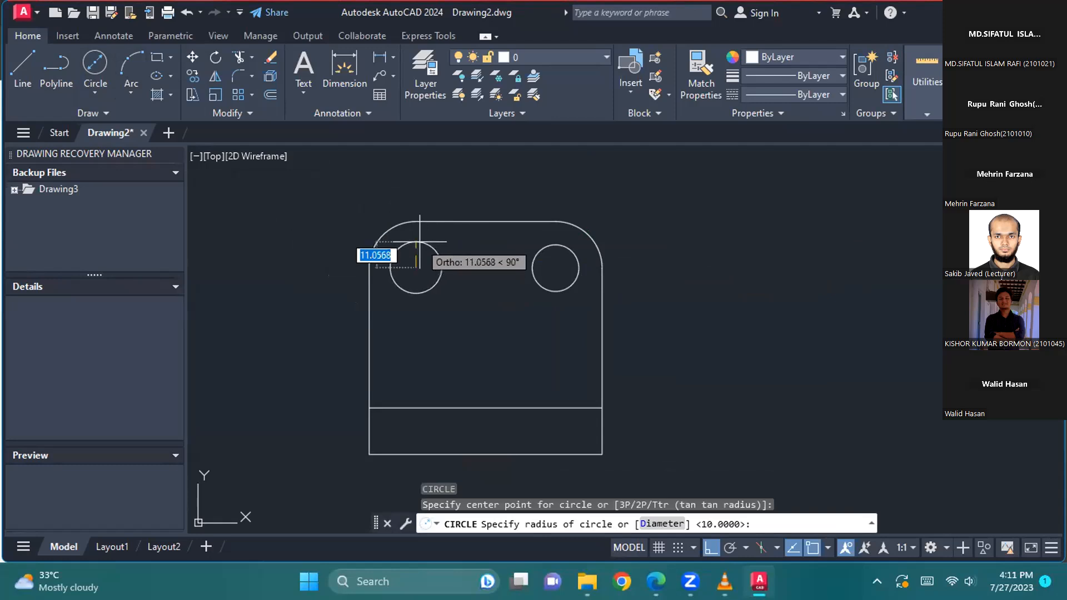
{"action": "type", "text": "20"}
{"action": "key", "text": "Return"}
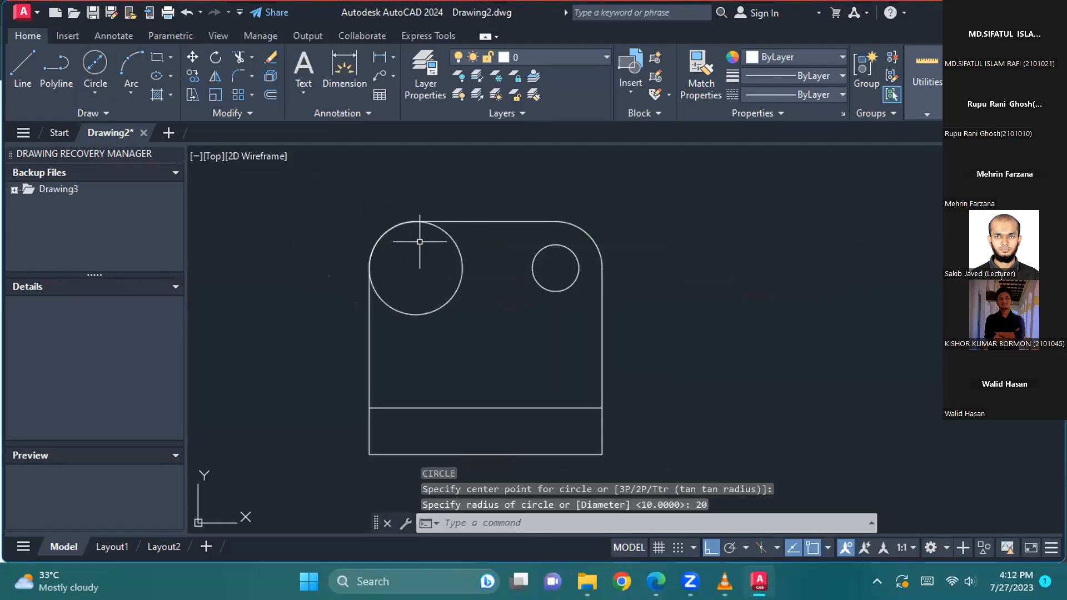
{"action": "left_click", "coordinate": [462, 269]}
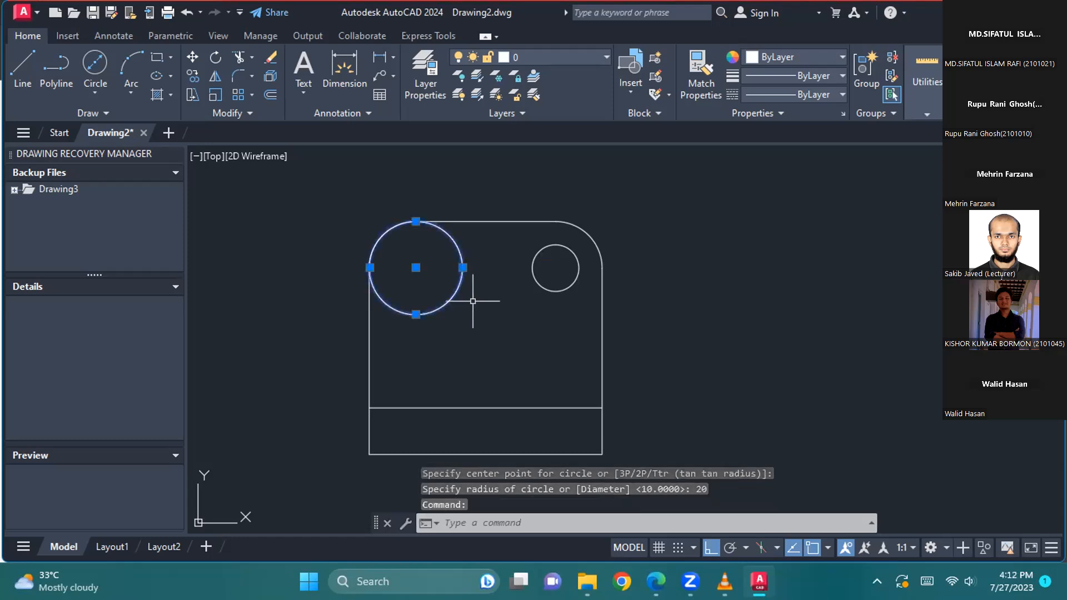
{"action": "key", "text": "Delete"}
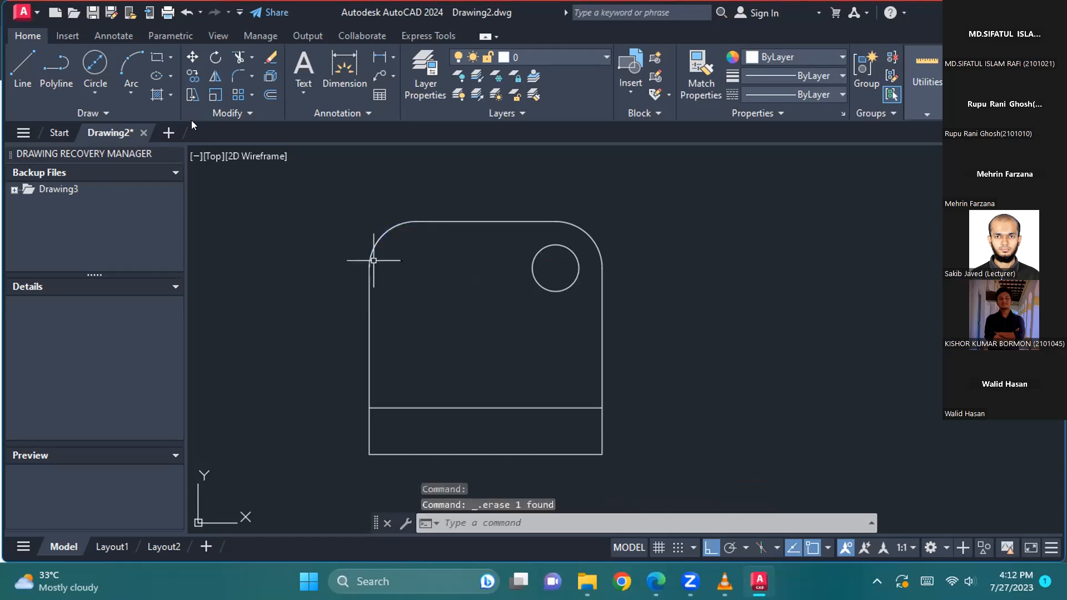
Step: Draw a circle of diameter 20 centred on the front view's upper-left fillet arc's centre
{"action": "left_click", "coordinate": [95, 93]}
{"action": "left_click", "coordinate": [132, 149]}
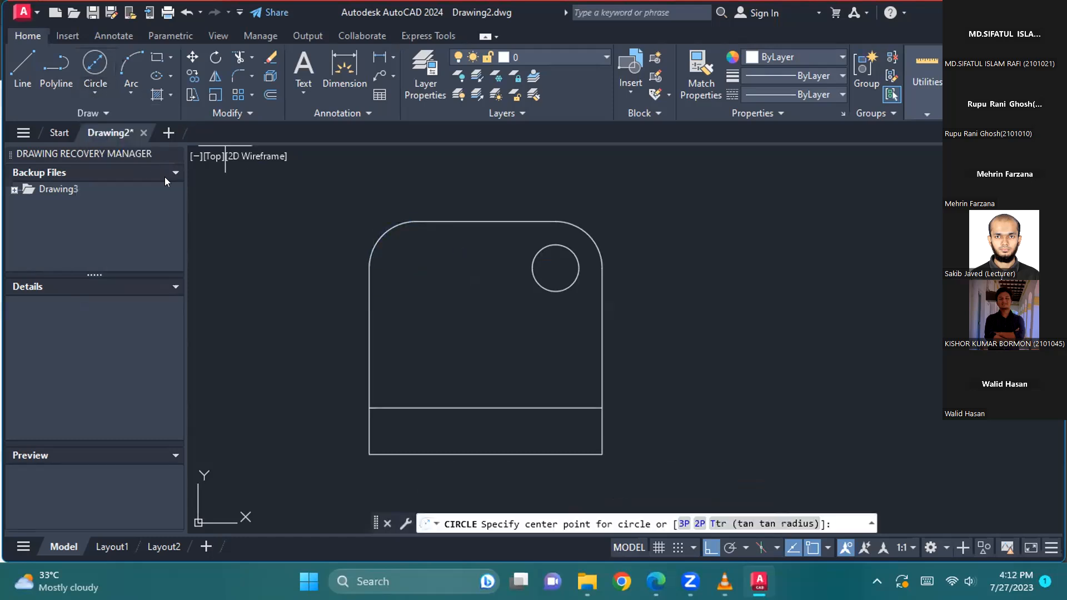
{"action": "left_click", "coordinate": [416, 268]}
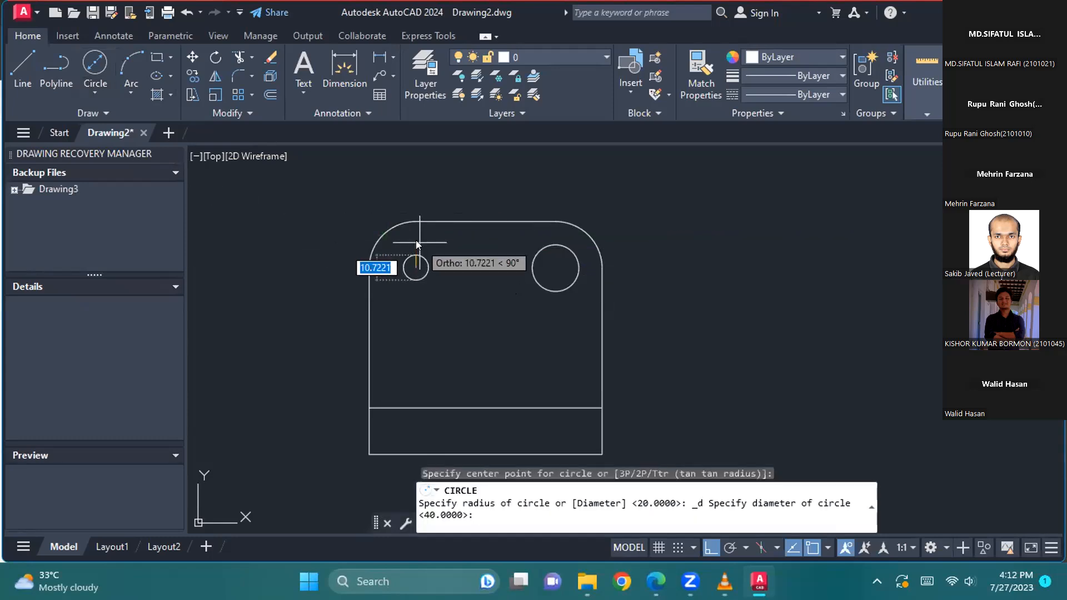
{"action": "type", "text": "20"}
{"action": "key", "text": "Return"}
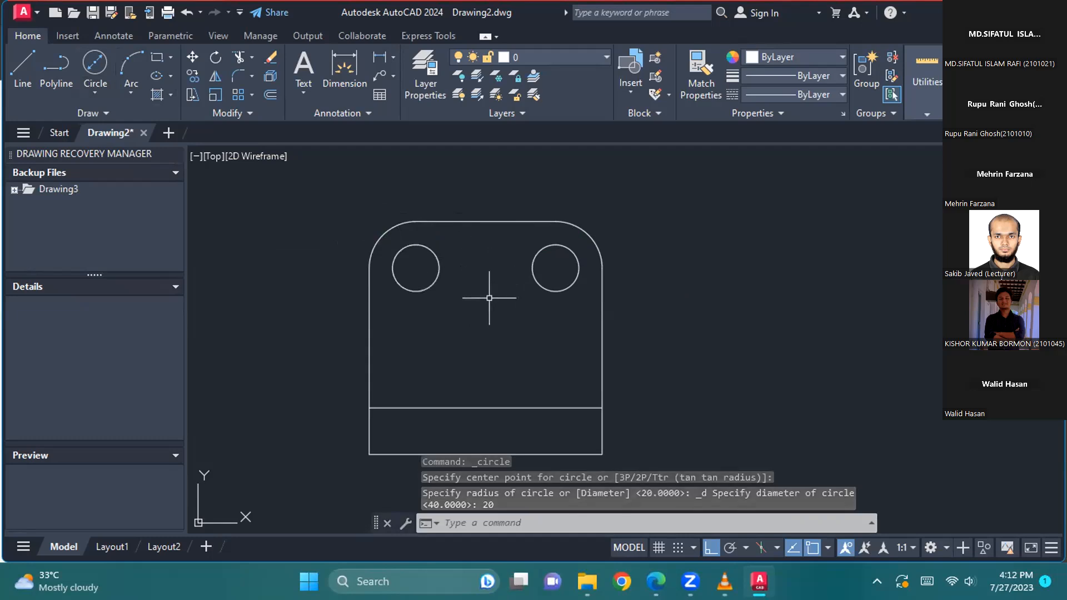
Step: Check the lower hole in the lecture PDF and draw a circle of diameter 20 centred 20 above the midpoint of the front view's base line
{"action": "key", "text": "alt+Tab"}
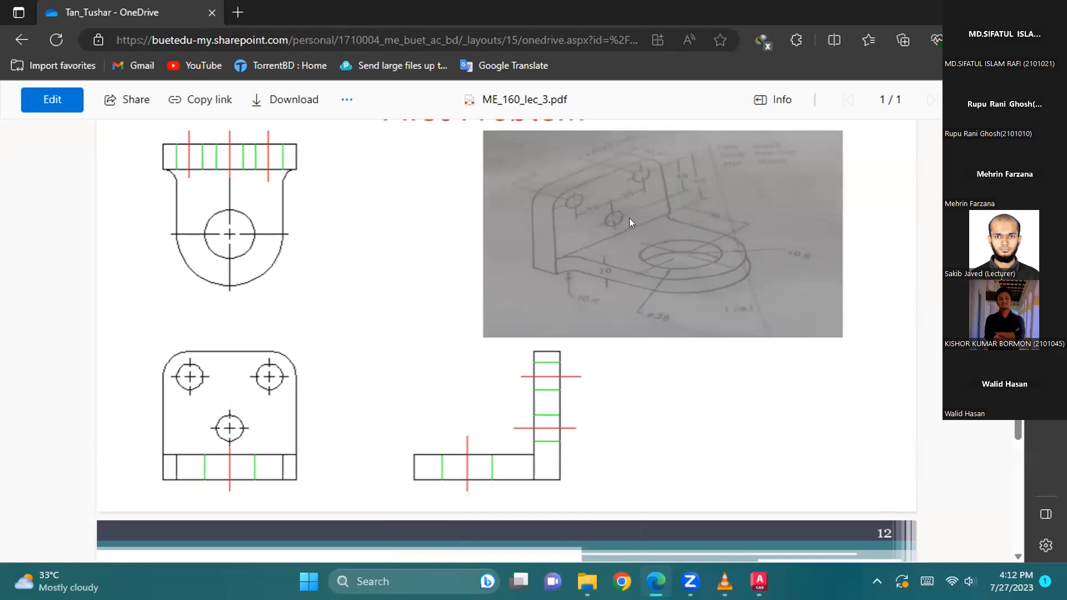
{"action": "key", "text": "alt+Tab"}
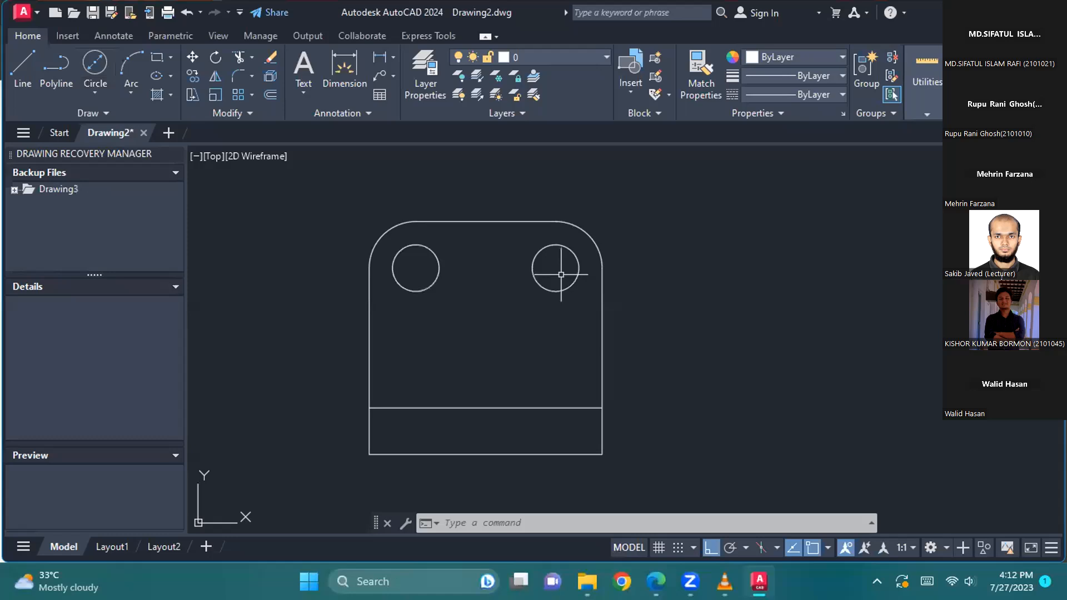
{"action": "left_click", "coordinate": [95, 92]}
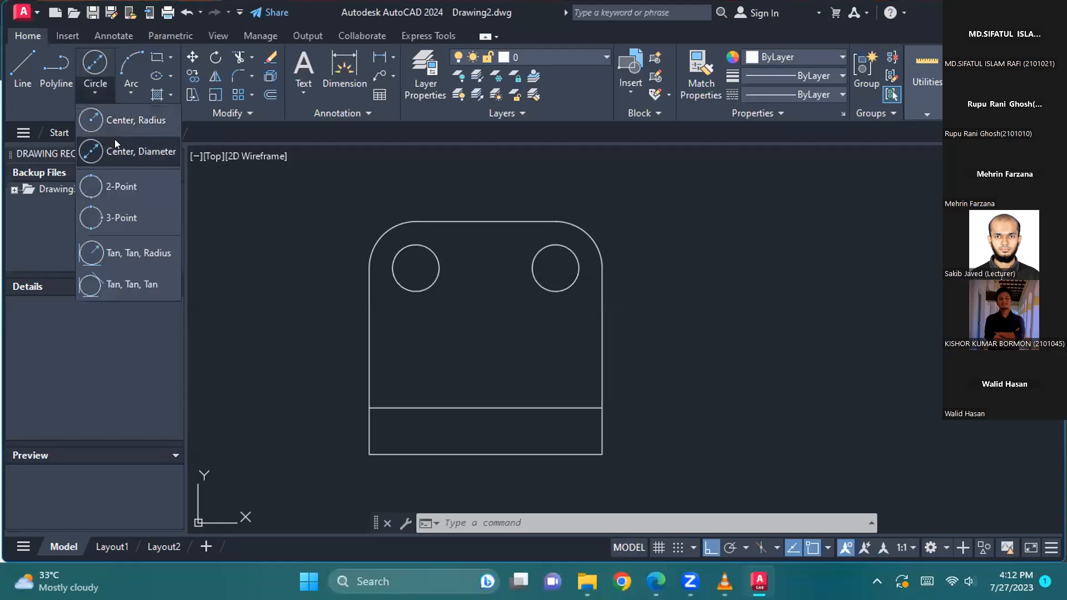
{"action": "left_click", "coordinate": [130, 120]}
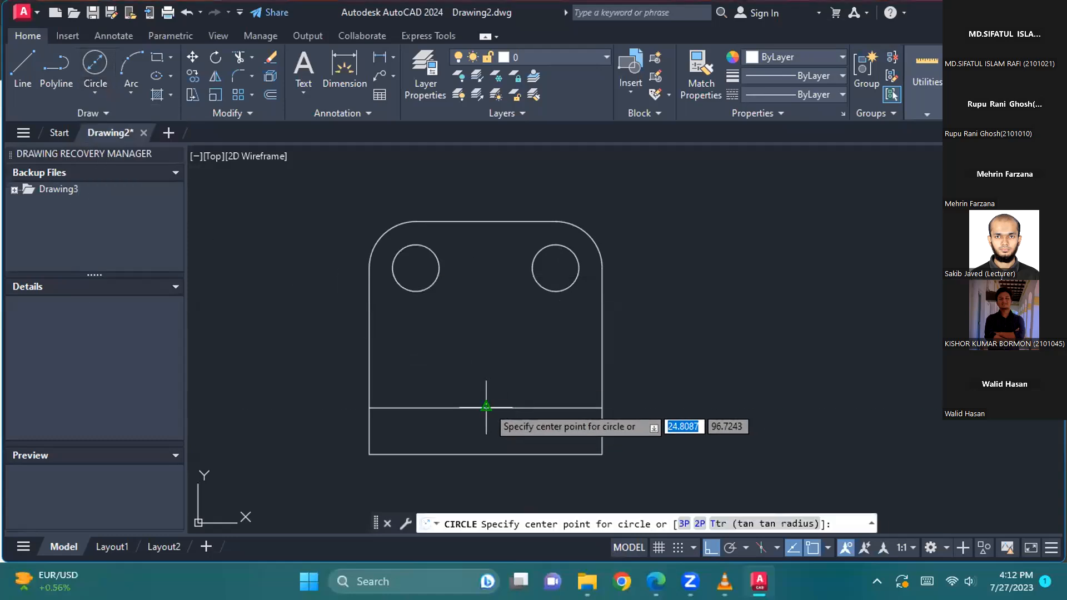
{"action": "type", "text": "20"}
{"action": "key", "text": "Return"}
{"action": "type", "text": "2"}
{"action": "key", "text": "Return"}
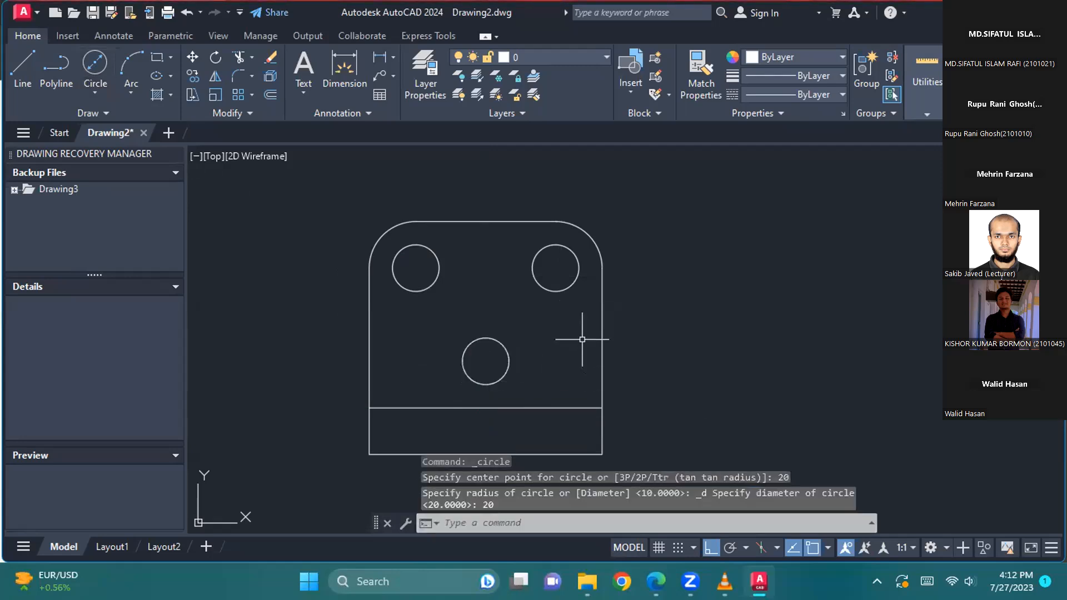
Step: Check the base strip in the lecture PDF and draw a vertical line down through it, aligned with the top view's right tangent edge
{"action": "key", "text": "alt+Tab"}
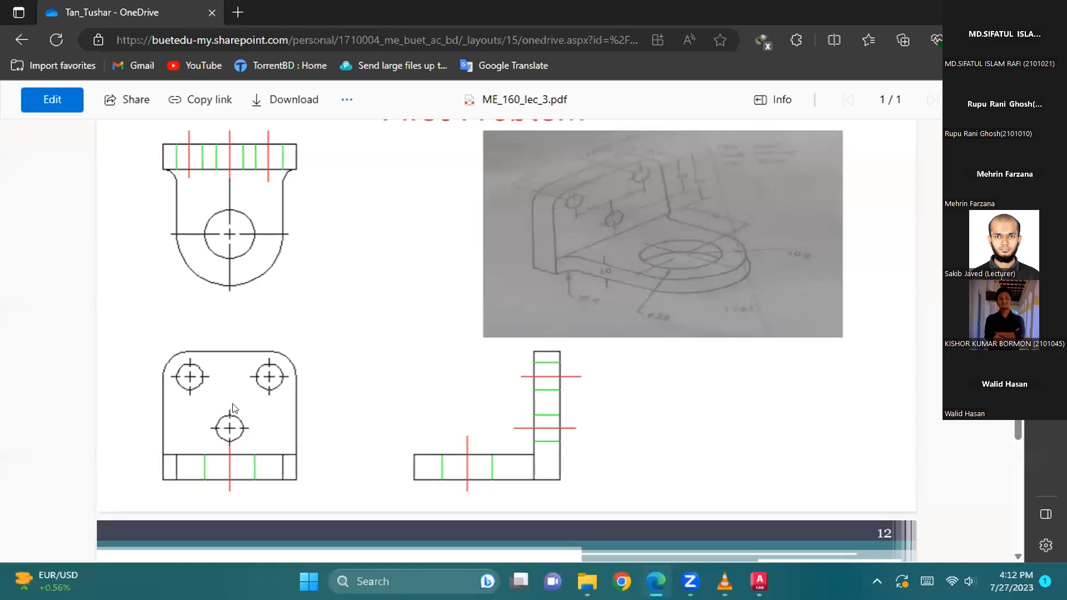
{"action": "key", "text": "alt+Tab"}
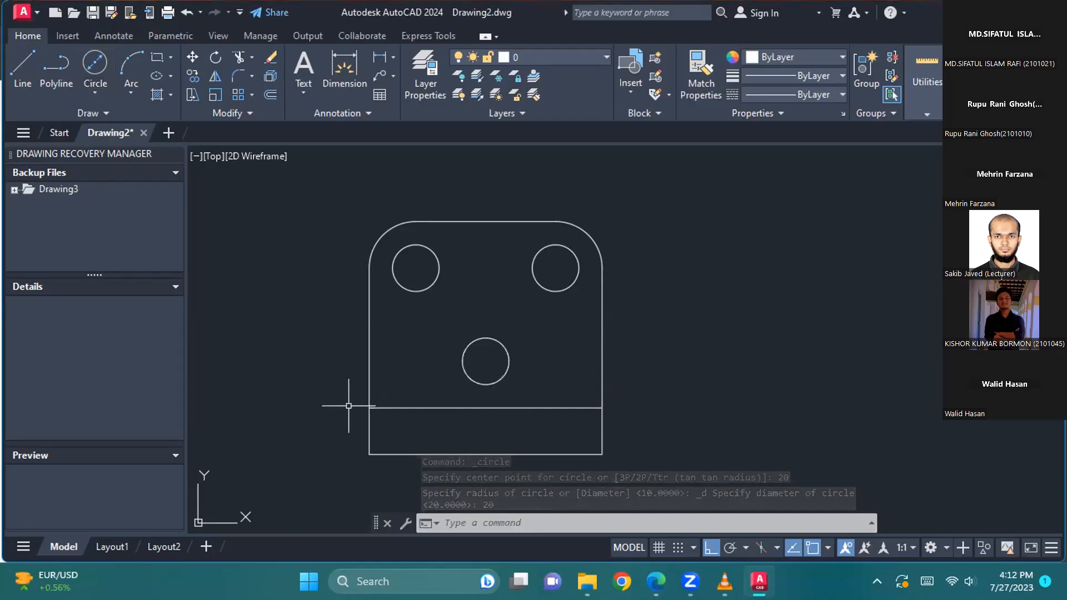
{"action": "key", "text": "alt+Tab"}
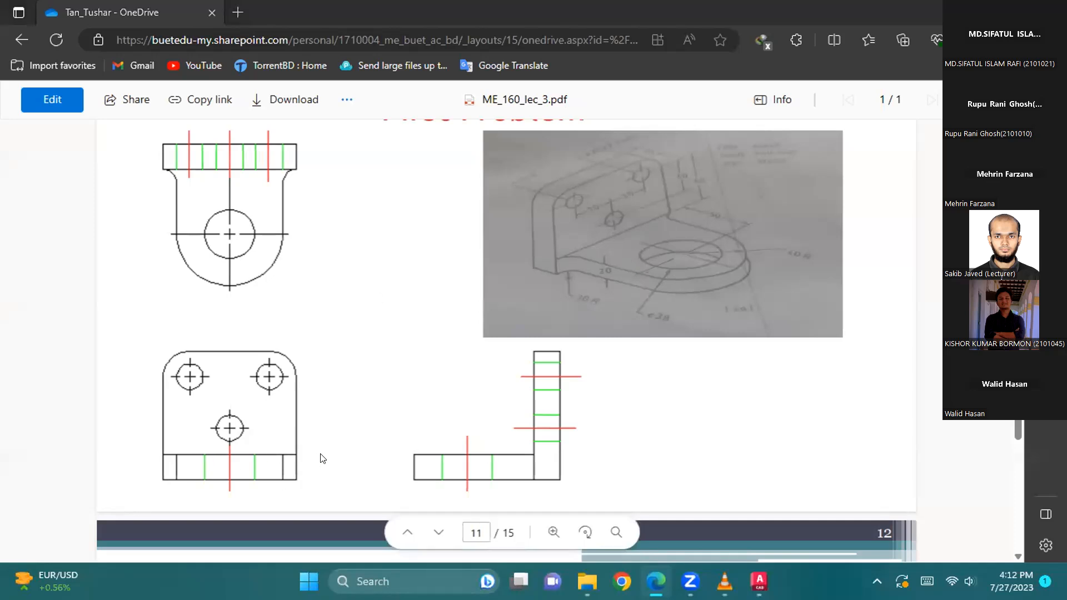
{"action": "key", "text": "alt+Tab"}
{"action": "scroll", "coordinate": [566, 307], "scroll_direction": "down", "scroll_amount": 3}
{"action": "scroll", "coordinate": [566, 306], "scroll_direction": "down", "scroll_amount": 3}
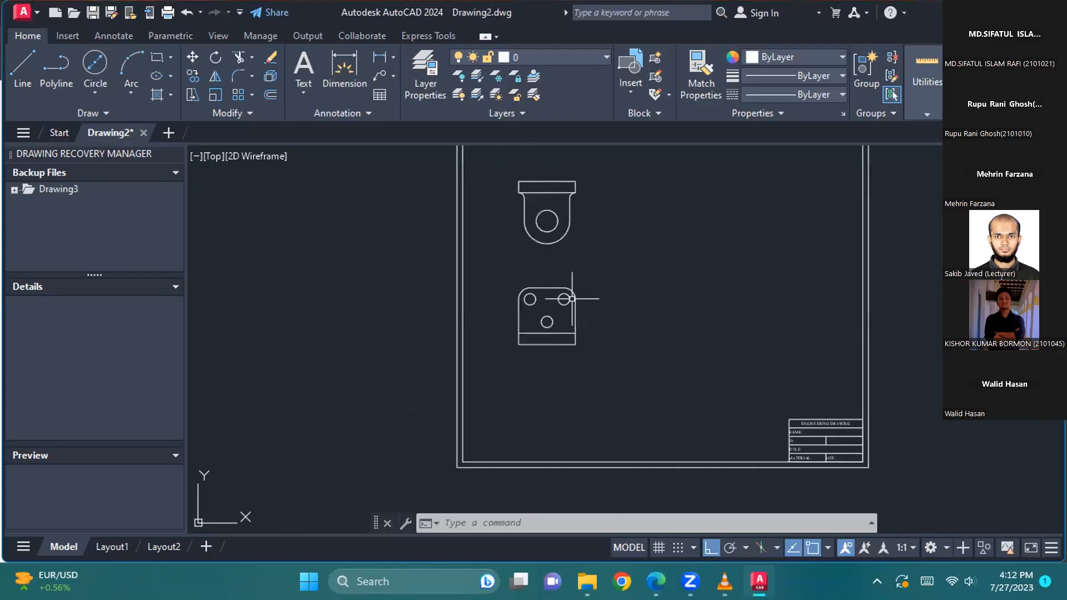
{"action": "scroll", "coordinate": [567, 306], "scroll_direction": "up", "scroll_amount": 3}
{"action": "middle_click_drag", "start_coordinate": [565, 329], "coordinate": [555, 309]}
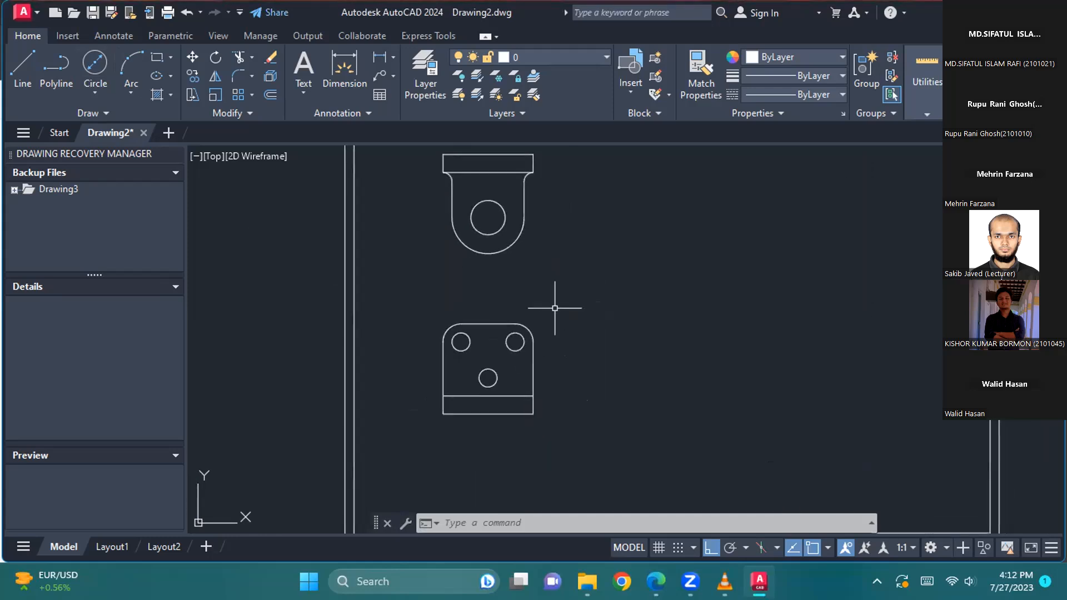
{"action": "left_click", "coordinate": [21, 61]}
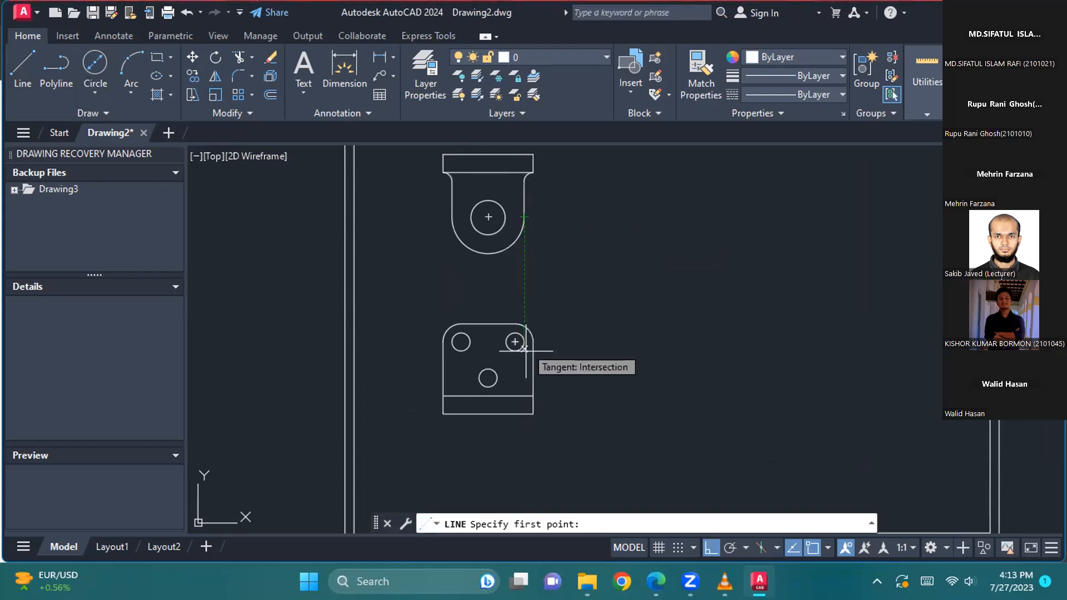
{"action": "left_click", "coordinate": [525, 396]}
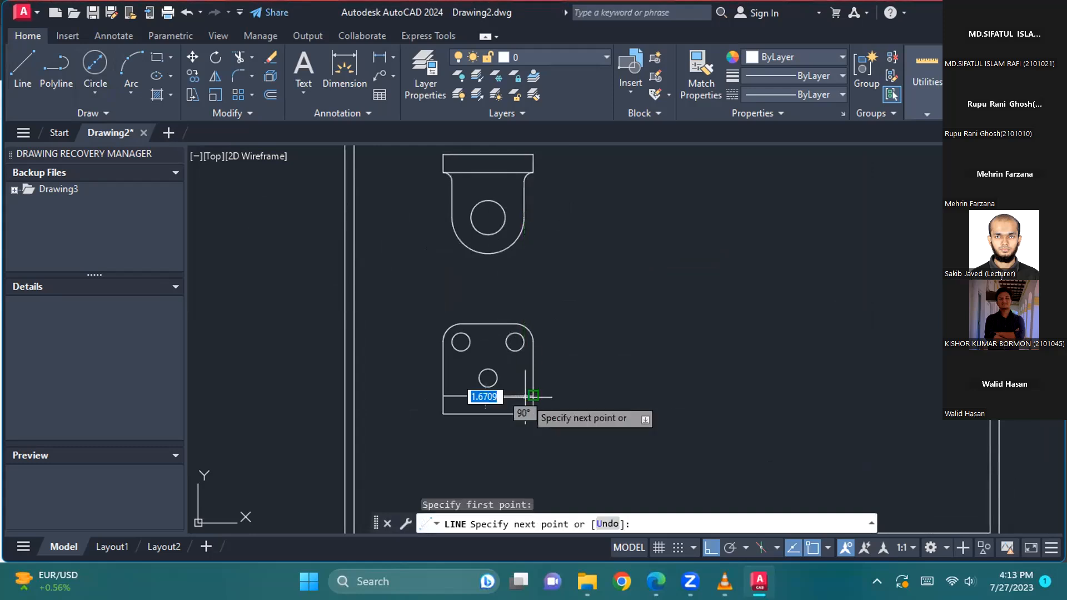
{"action": "left_click", "coordinate": [524, 437]}
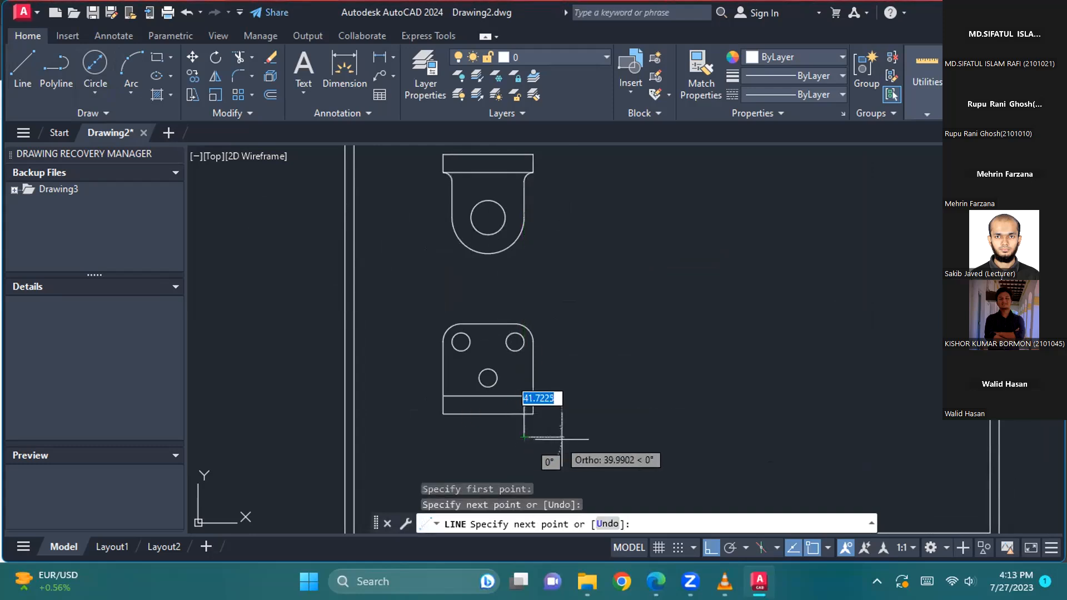
{"action": "key", "text": "Return"}
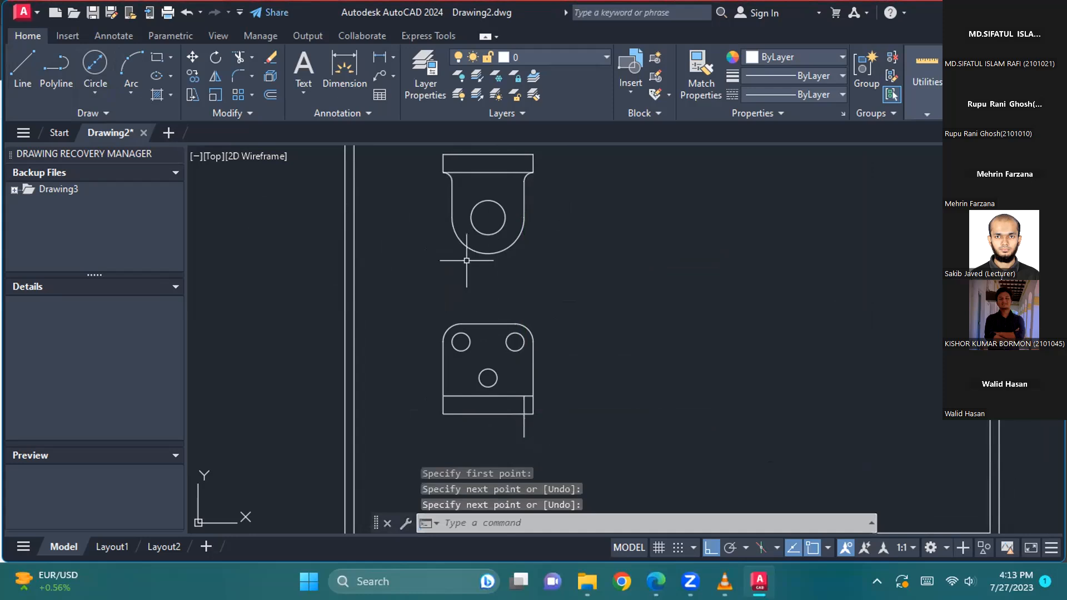
Step: Draw a matching vertical line down through the base strip, aligned with the top view's left tangent edge
{"action": "key", "text": "Return"}
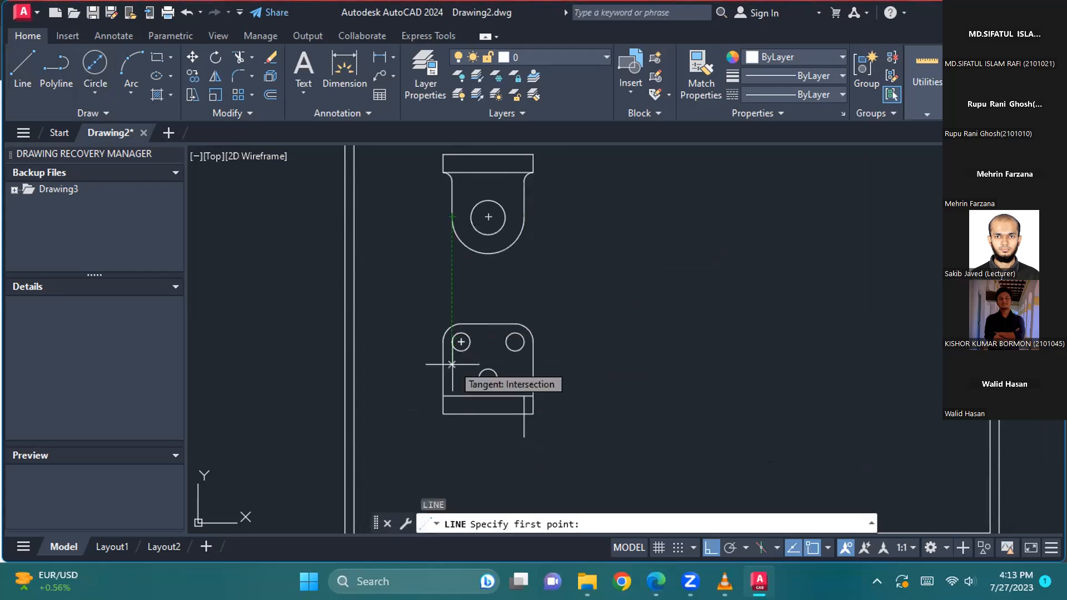
{"action": "left_click", "coordinate": [451, 395]}
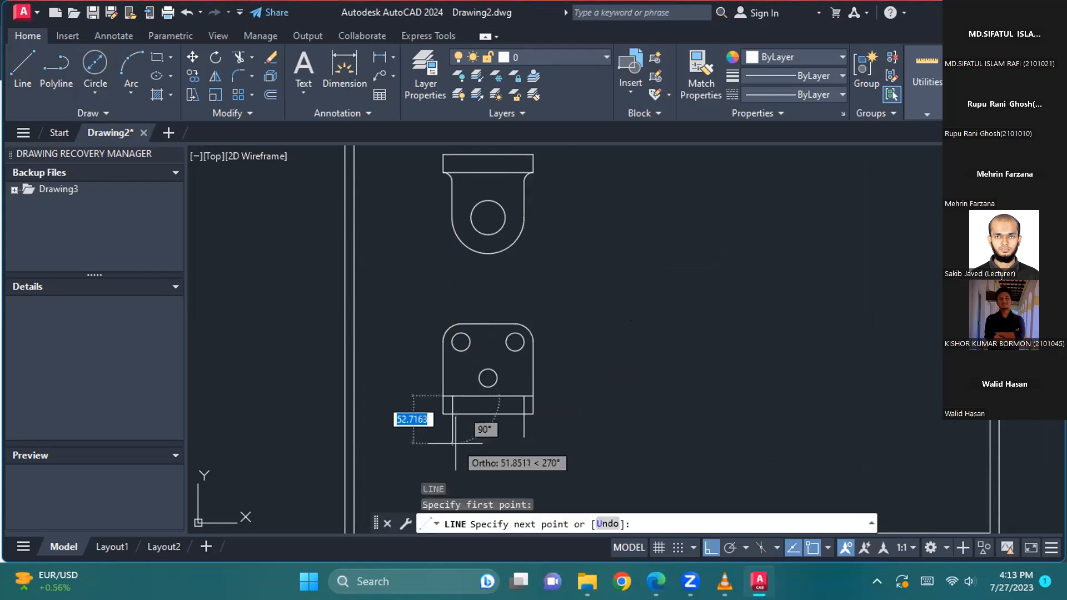
{"action": "left_click", "coordinate": [458, 448]}
{"action": "key", "text": "Return"}
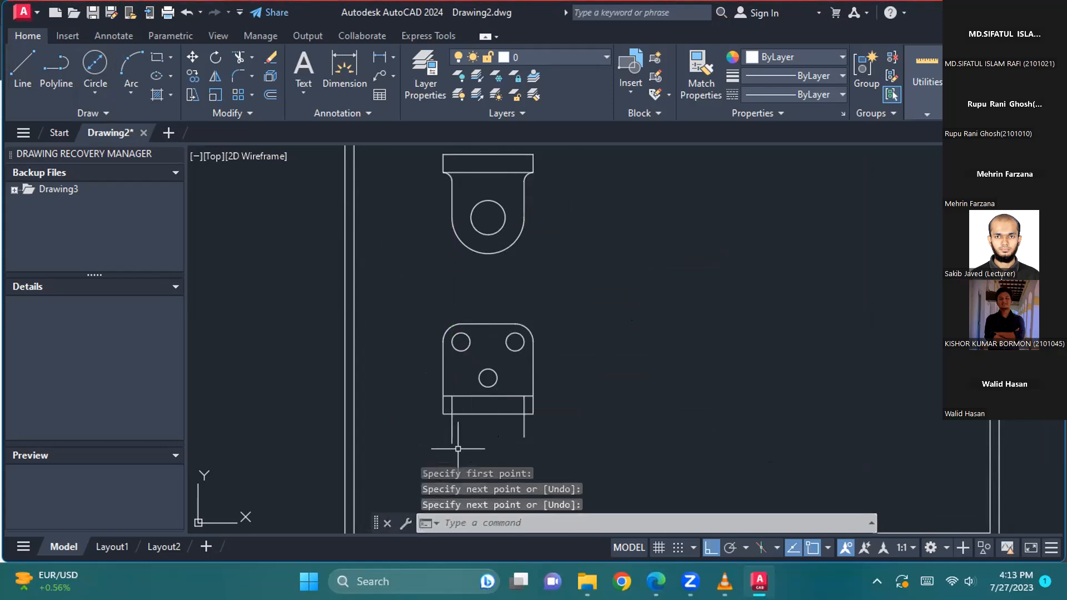
Step: Trim both vertical lines where they extend below the front view's bottom edge
{"action": "scroll", "coordinate": [491, 435], "scroll_direction": "up", "scroll_amount": 6}
{"action": "middle_click_drag", "start_coordinate": [493, 431], "coordinate": [485, 364]}
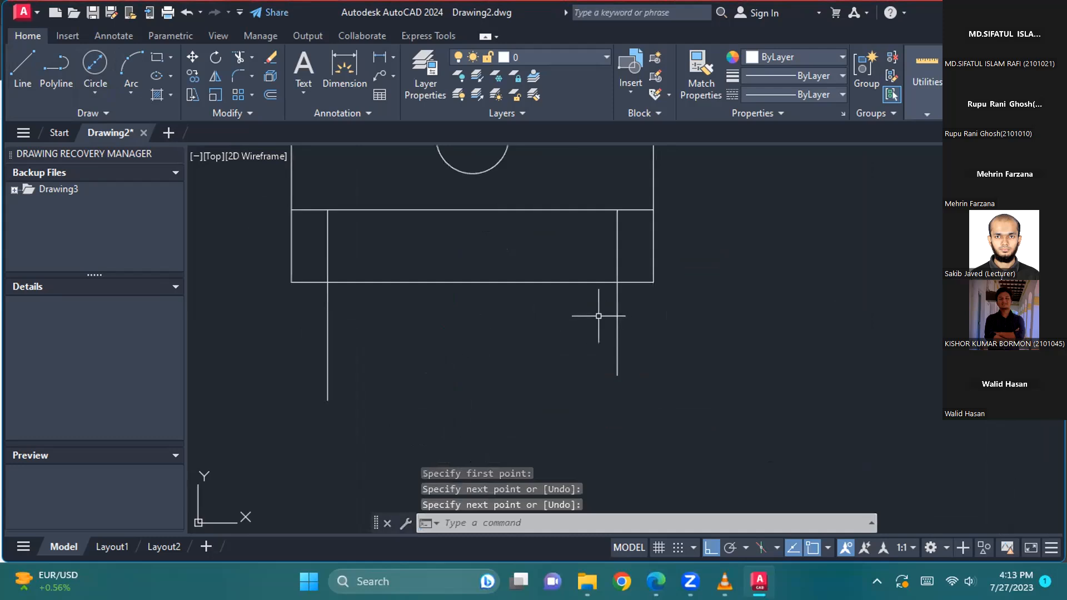
{"action": "left_click", "coordinate": [239, 57]}
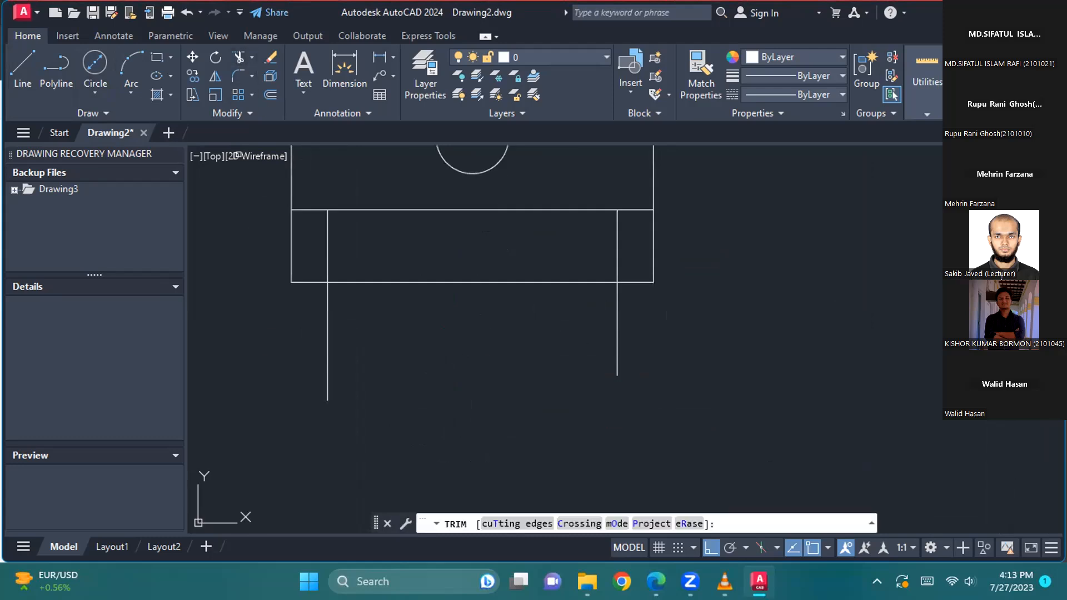
{"action": "left_click", "coordinate": [265, 349]}
{"action": "left_click", "coordinate": [670, 337]}
{"action": "key", "text": "Escape"}
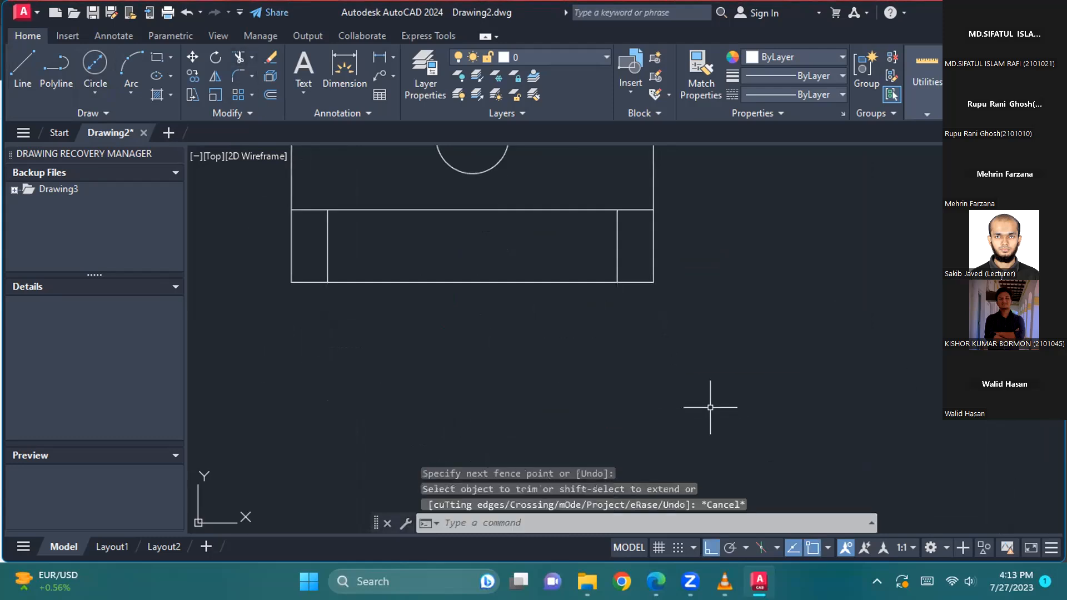
Step: Check the side view in the lecture PDF and draw its upright plate's 100 long right edge, level with the front view, and 20 long bottom edge
{"action": "scroll", "coordinate": [721, 336], "scroll_direction": "down", "scroll_amount": 4}
{"action": "scroll", "coordinate": [721, 337], "scroll_direction": "down", "scroll_amount": 2}
{"action": "mouse_move", "coordinate": [756, 279]}
{"action": "middle_mouse_down"}
{"action": "mouse_move", "coordinate": [560, 350]}
{"action": "mouse_move", "coordinate": [556, 317]}
{"action": "middle_mouse_up"}
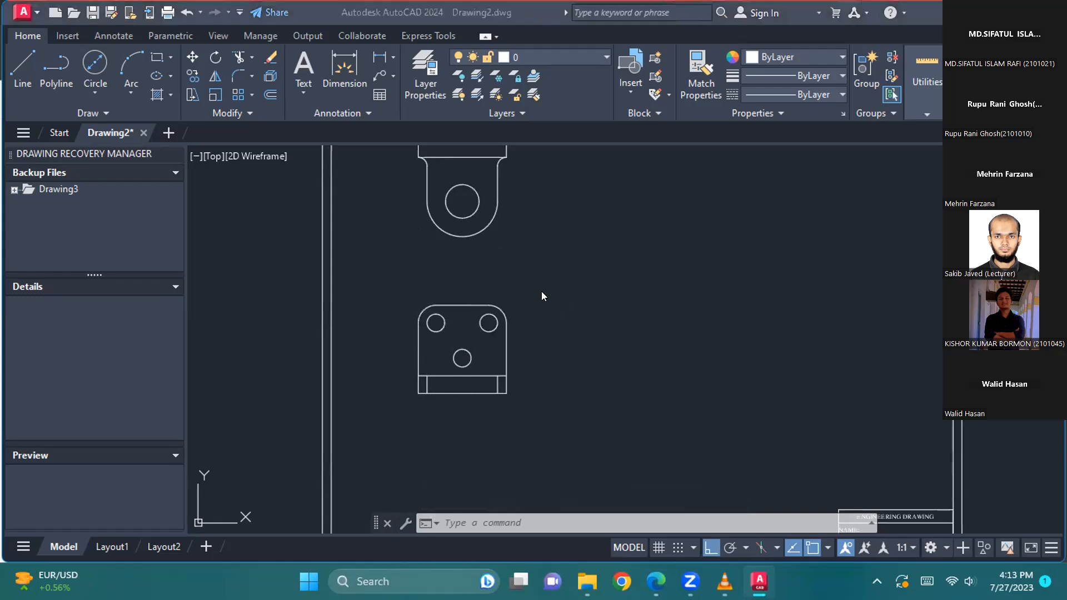
{"action": "key", "text": "alt+Tab"}
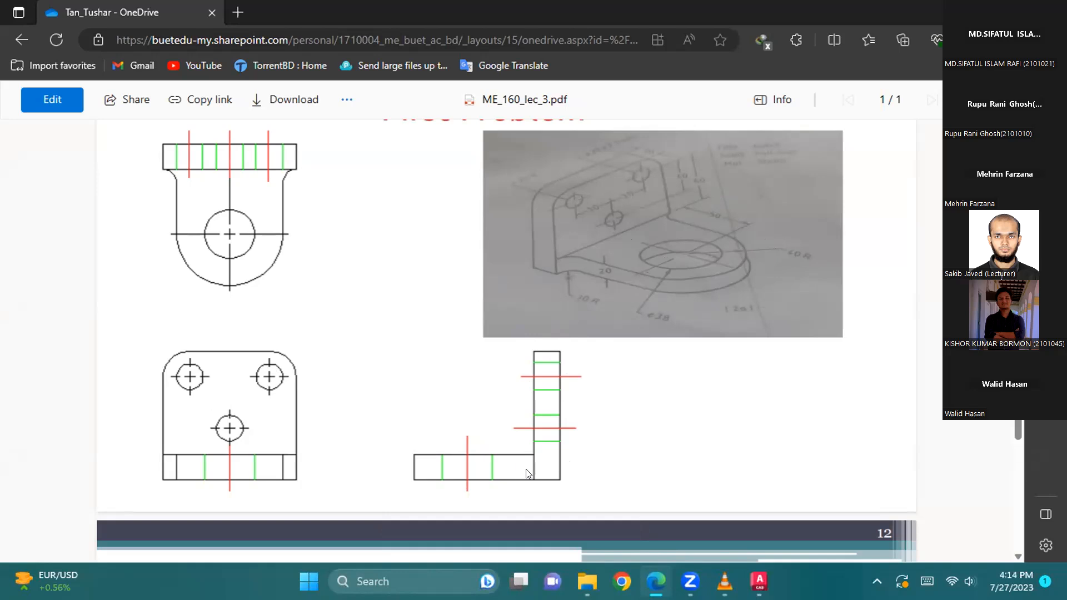
{"action": "key", "text": "alt+Tab"}
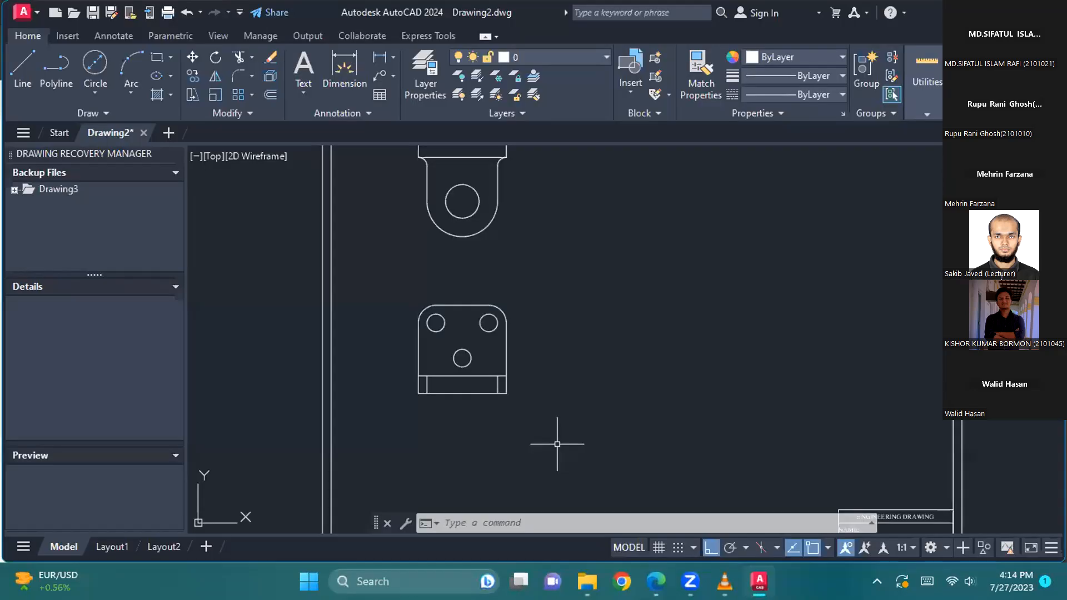
{"action": "left_click", "coordinate": [28, 63]}
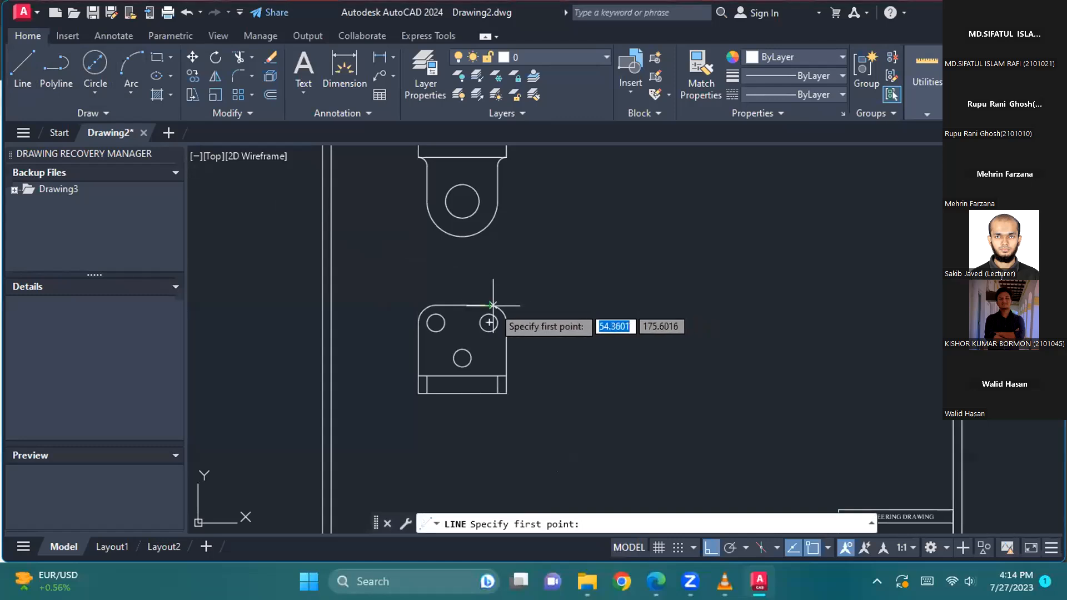
{"action": "left_click", "coordinate": [634, 304]}
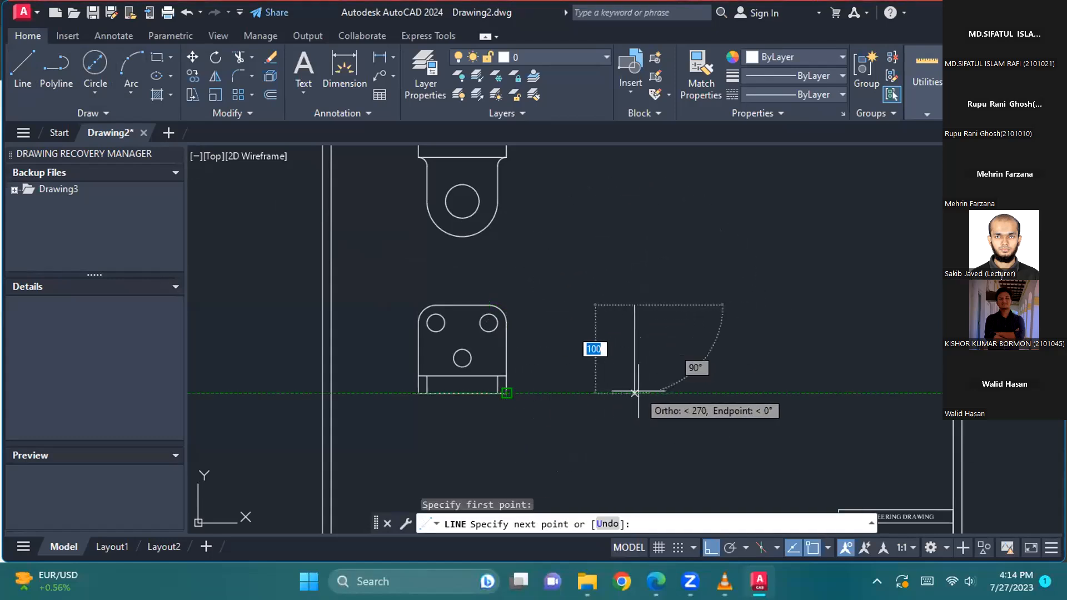
{"action": "left_click", "coordinate": [621, 392]}
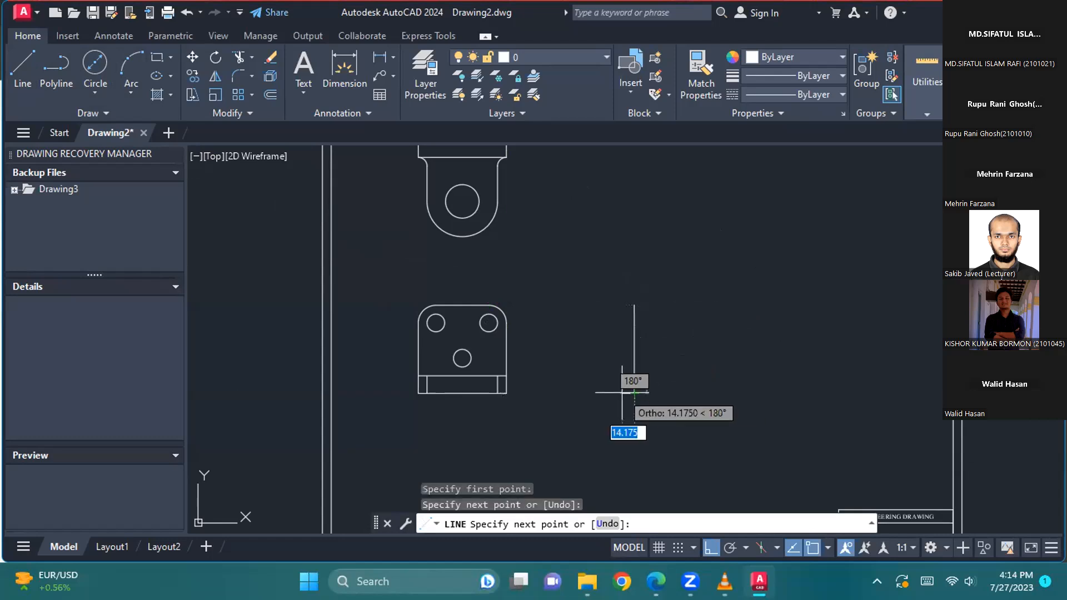
{"action": "type", "text": "20"}
{"action": "key", "text": "Return"}
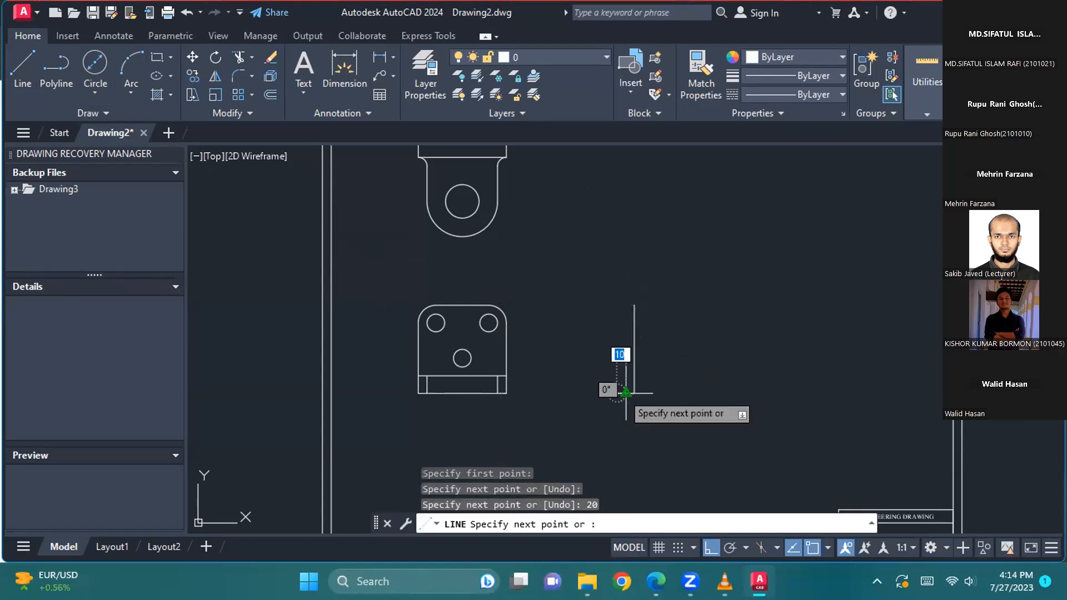
Step: Complete the side view's upright plate with a 100 long left edge and a top edge closing at the starting corner
{"action": "scroll", "coordinate": [627, 316], "scroll_direction": "up", "scroll_amount": 3}
{"action": "scroll", "coordinate": [626, 316], "scroll_direction": "up", "scroll_amount": 2}
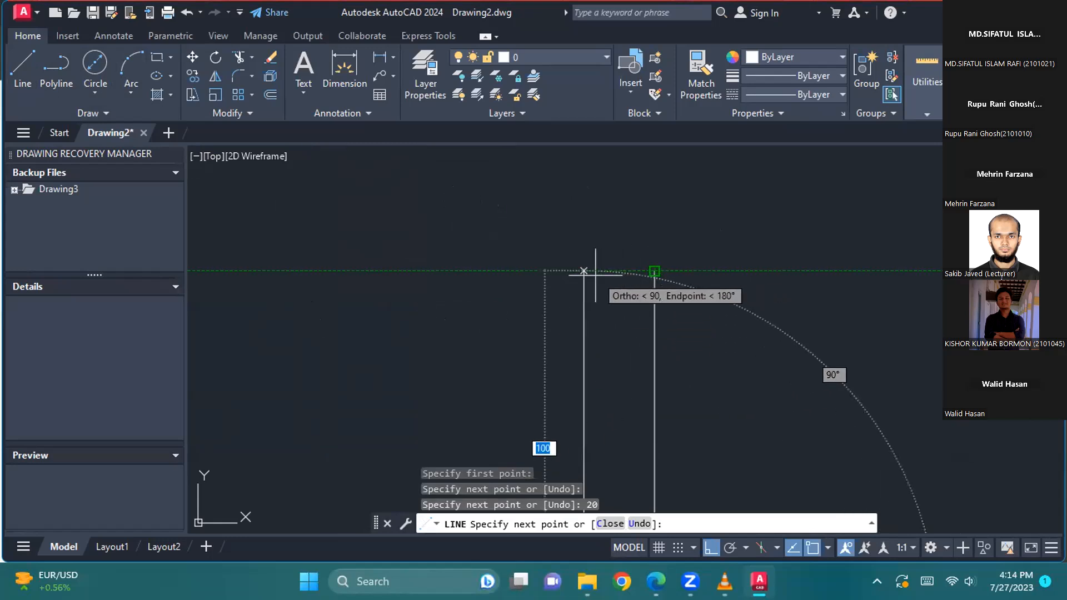
{"action": "left_click", "coordinate": [583, 272]}
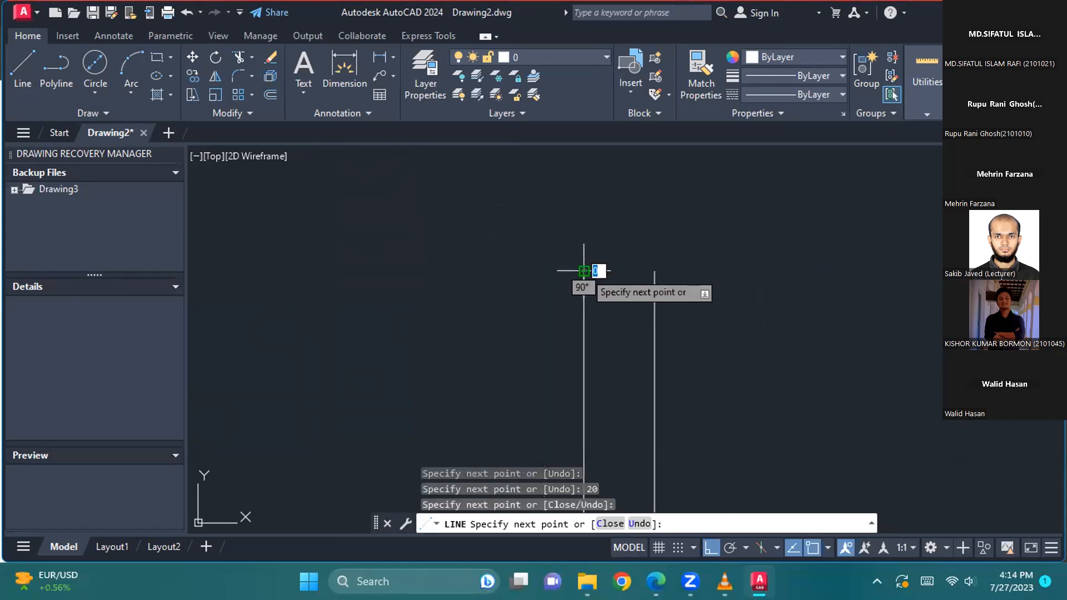
{"action": "left_click", "coordinate": [655, 272]}
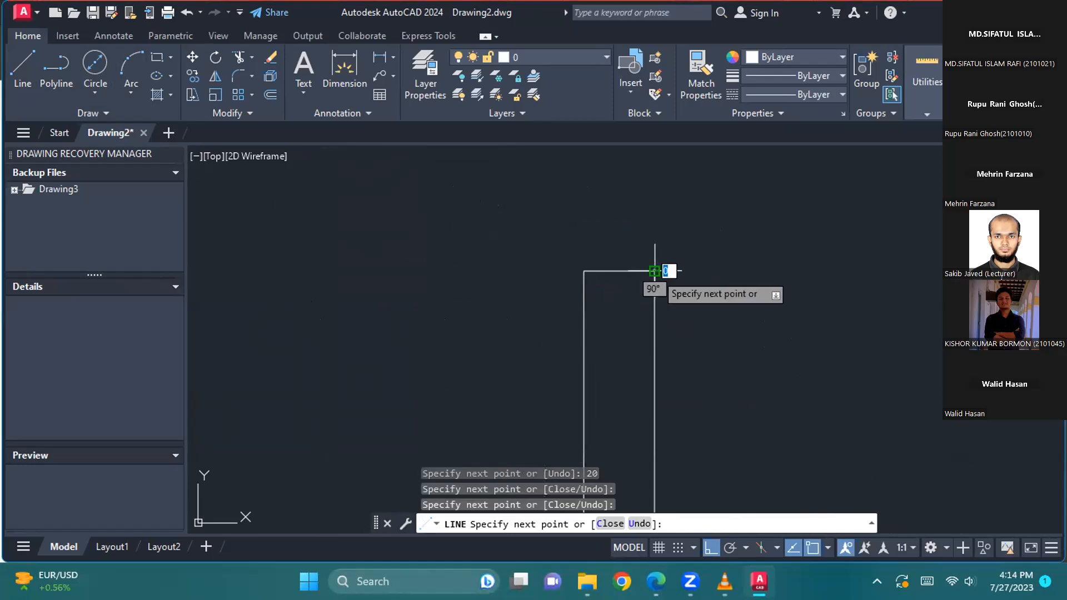
{"action": "key", "text": "Escape"}
{"action": "scroll", "coordinate": [676, 332], "scroll_direction": "down", "scroll_amount": 5}
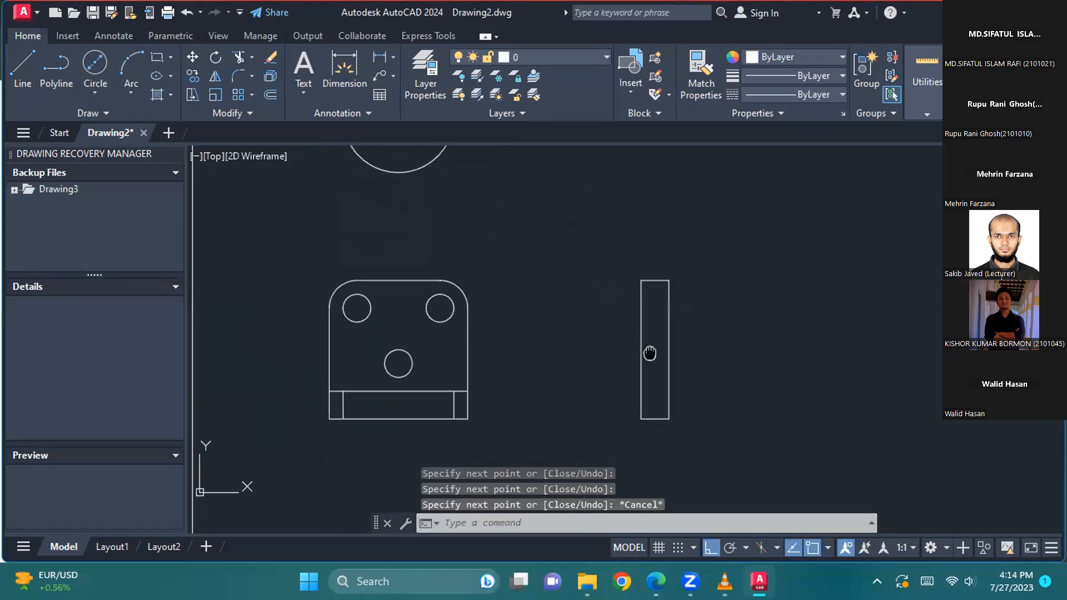
{"action": "scroll", "coordinate": [673, 332], "scroll_direction": "up", "scroll_amount": 4}
{"action": "scroll", "coordinate": [528, 262], "scroll_direction": "down", "scroll_amount": 2}
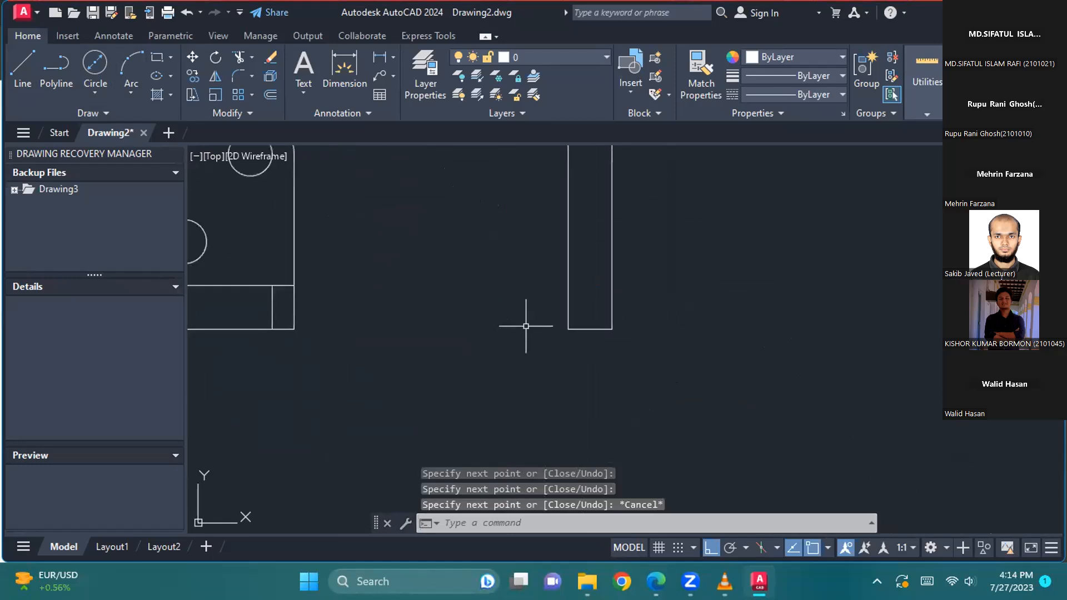
Step: Draw the side view's base leg: a 90 long bottom edge from the plate's lower-left corner, a 20 high end, and a top edge running into the plate
{"action": "middle_click_drag", "start_coordinate": [529, 262], "coordinate": [620, 305]}
{"action": "scroll", "coordinate": [619, 305], "scroll_direction": "down", "scroll_amount": 2}
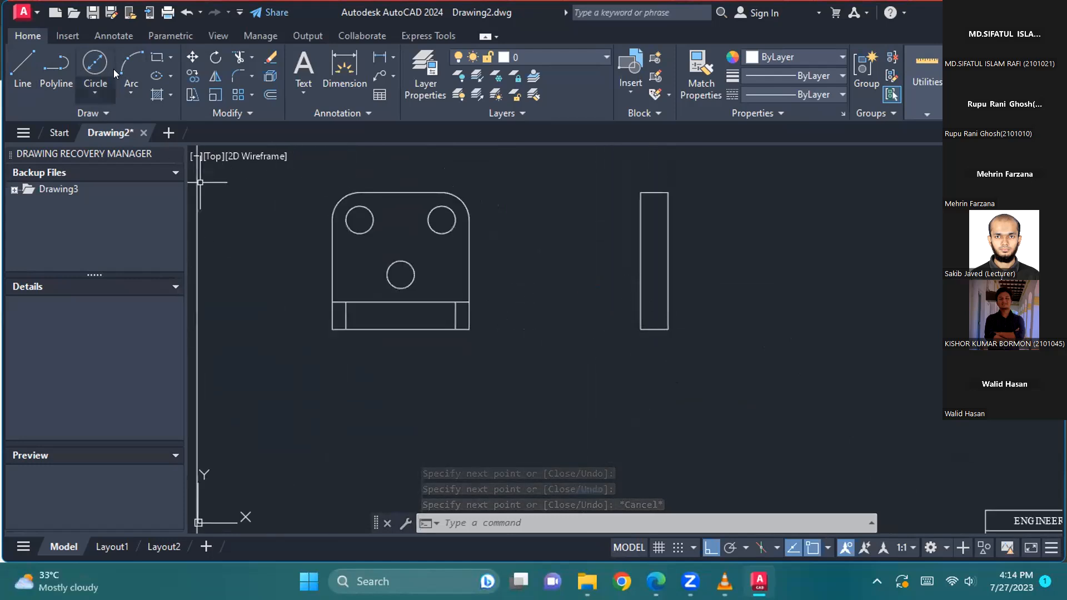
{"action": "left_click", "coordinate": [23, 65]}
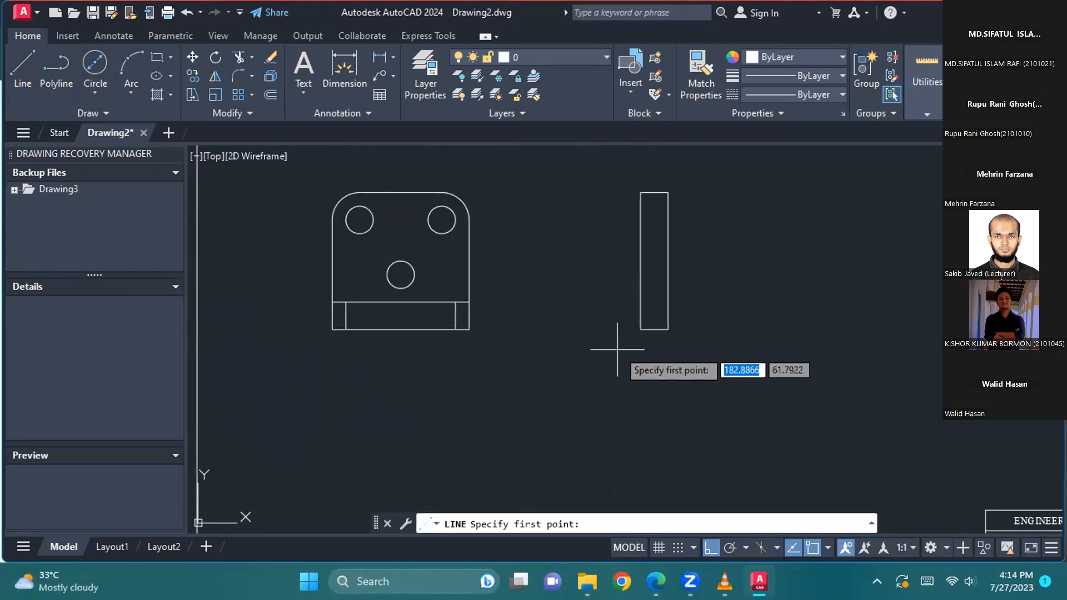
{"action": "left_click", "coordinate": [641, 330]}
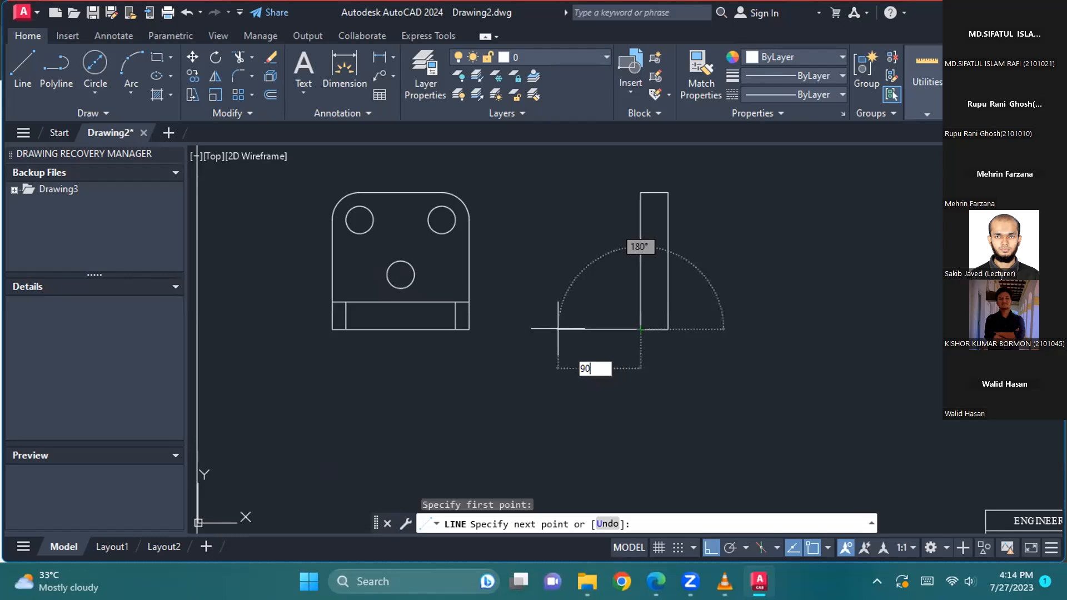
{"action": "key", "text": "Return"}
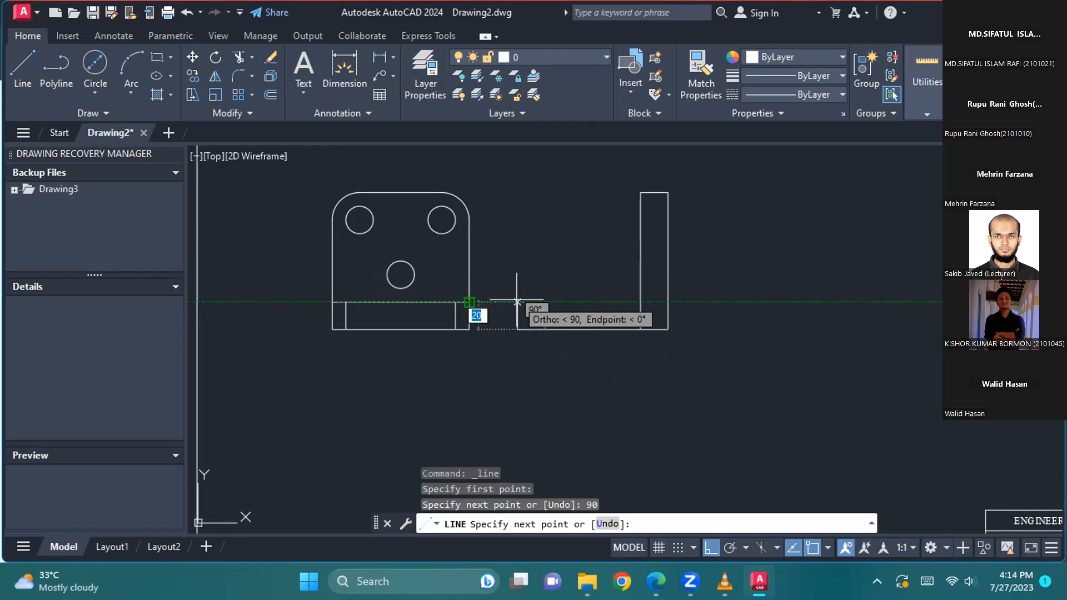
{"action": "left_click", "coordinate": [517, 302]}
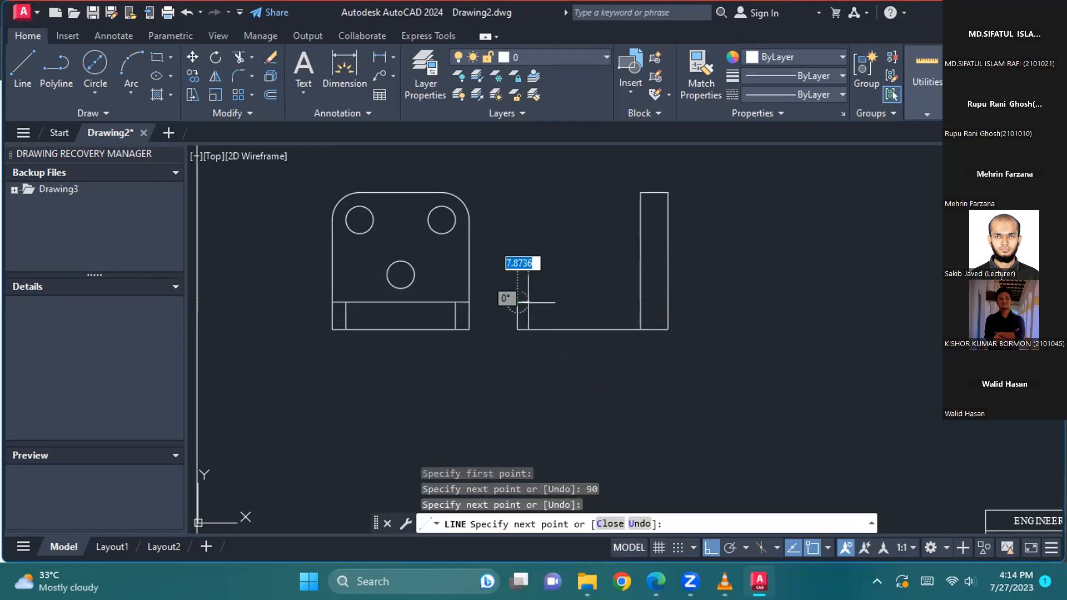
{"action": "left_click", "coordinate": [655, 296]}
{"action": "key", "text": "Escape"}
Step: Trim the part of the base leg's top edge that extends inside the side view's upright plate
{"action": "scroll", "coordinate": [651, 344], "scroll_direction": "up", "scroll_amount": 2}
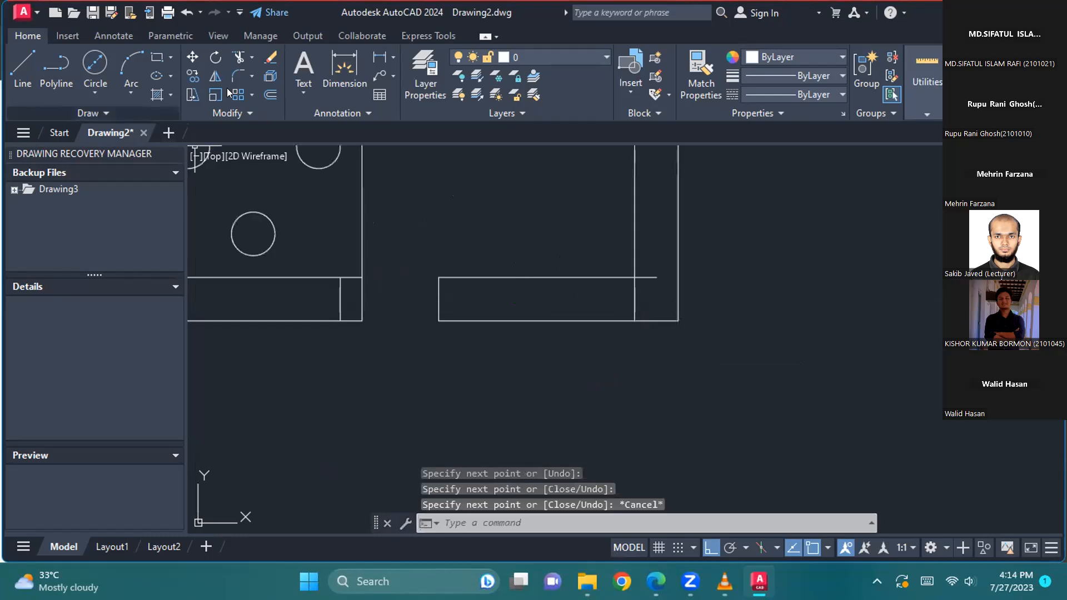
{"action": "left_click", "coordinate": [239, 57]}
{"action": "left_click_drag", "start_coordinate": [643, 262], "coordinate": [652, 296]}
{"action": "key", "text": "Escape"}
{"action": "scroll", "coordinate": [520, 249], "scroll_direction": "down", "scroll_amount": 4}
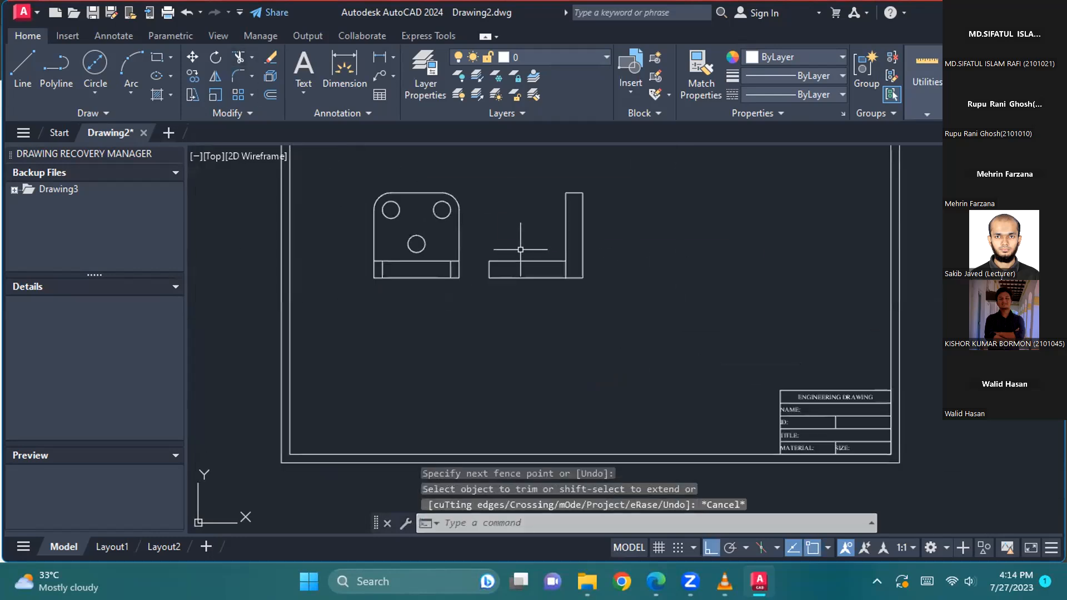
Step: Check the views in the lecture PDF, then load the HIDDEN linetype from acadiso.lin into the AutoCAD drawing
{"action": "middle_click_drag", "start_coordinate": [516, 230], "coordinate": [589, 334]}
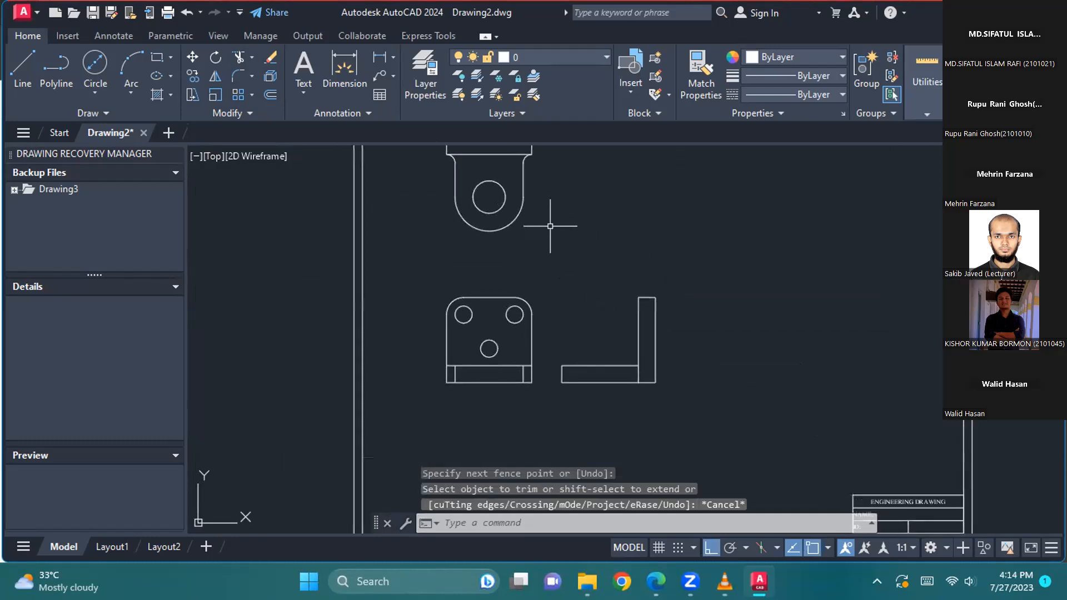
{"action": "key", "text": "alt+Tab"}
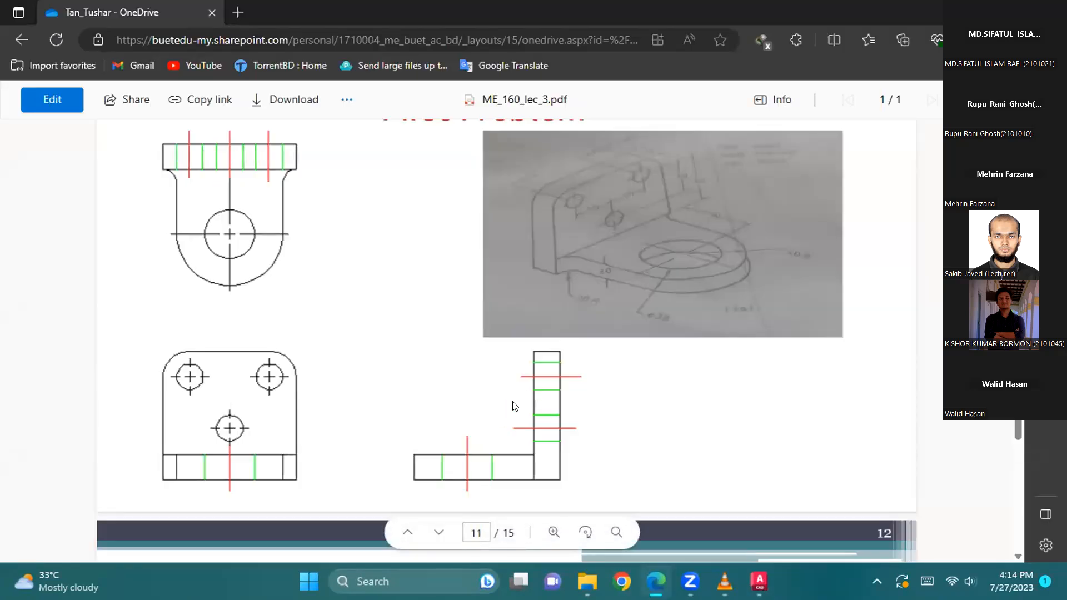
{"action": "key", "text": "alt+Tab"}
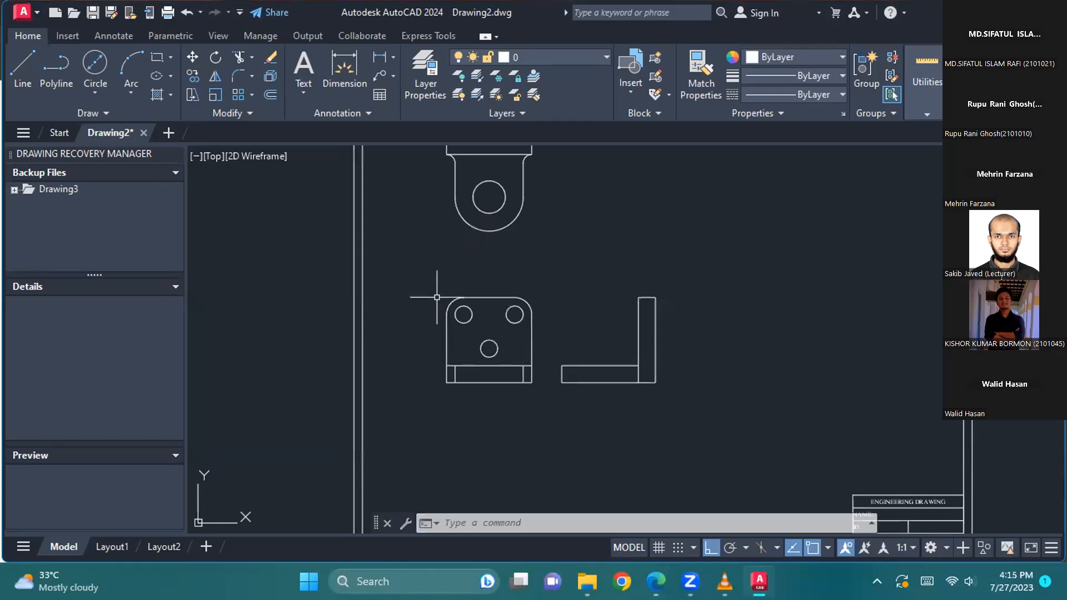
{"action": "mouse_move", "coordinate": [562, 236]}
{"action": "middle_mouse_down"}
{"action": "mouse_move", "coordinate": [564, 276]}
{"action": "mouse_move", "coordinate": [550, 308]}
{"action": "middle_mouse_up"}
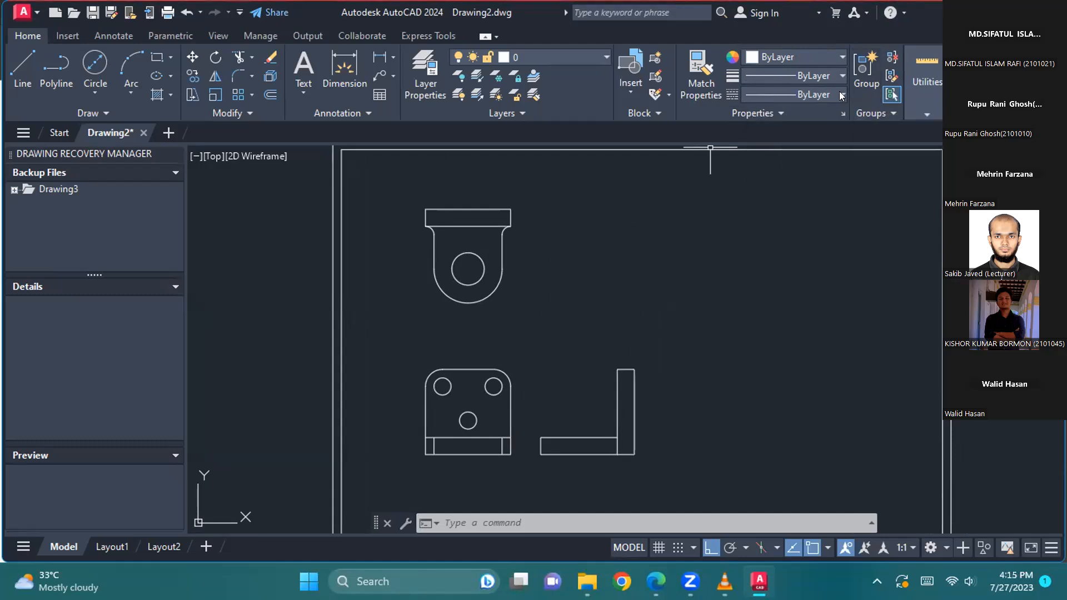
{"action": "left_click", "coordinate": [842, 95]}
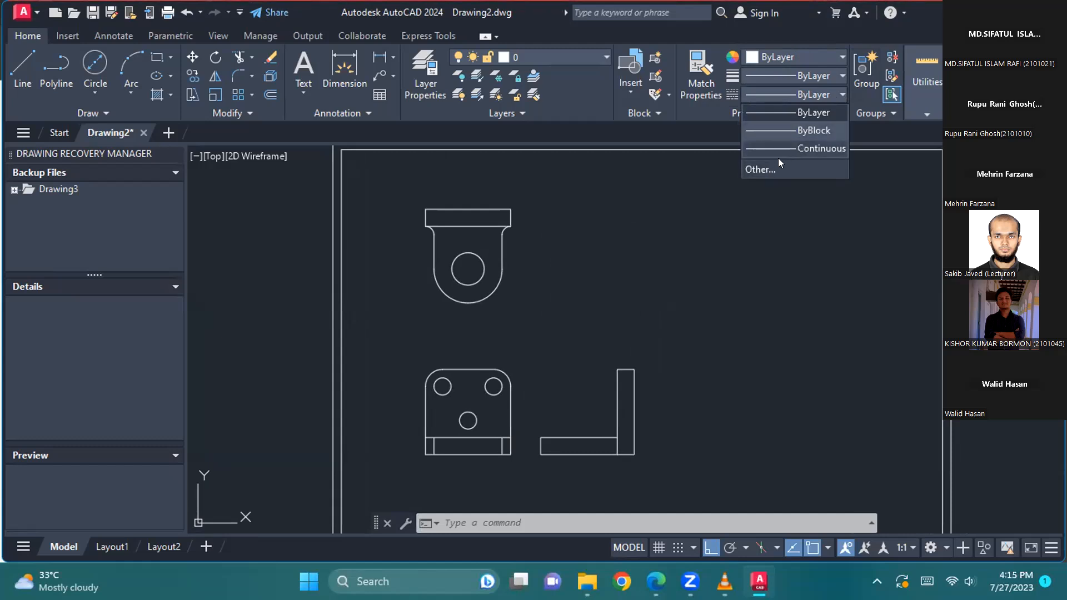
{"action": "left_click", "coordinate": [764, 170]}
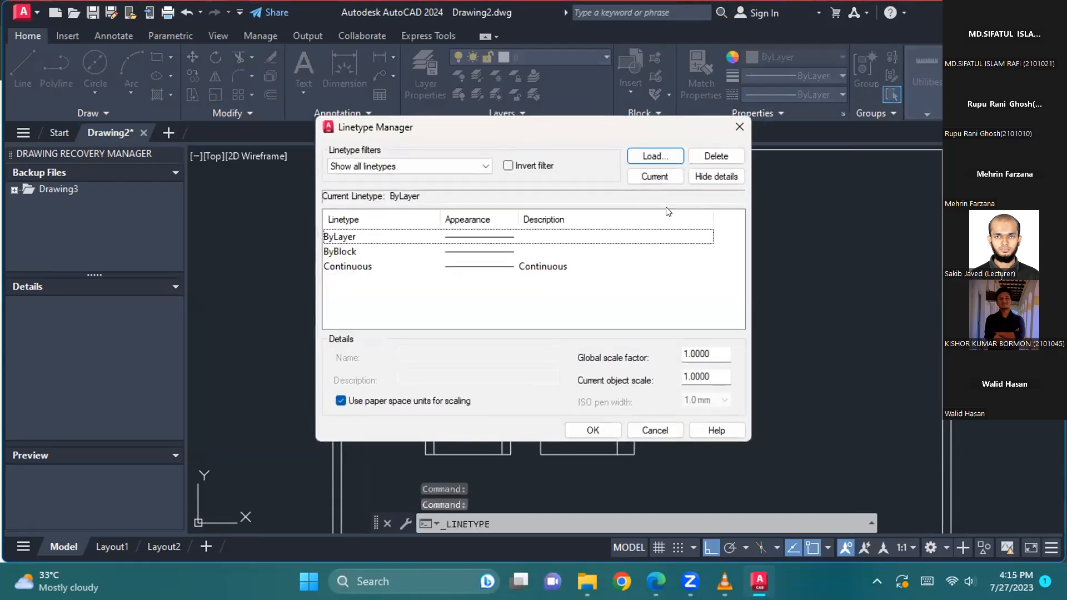
{"action": "left_click", "coordinate": [645, 157]}
{"action": "scroll", "coordinate": [439, 294], "scroll_direction": "down", "scroll_amount": 12}
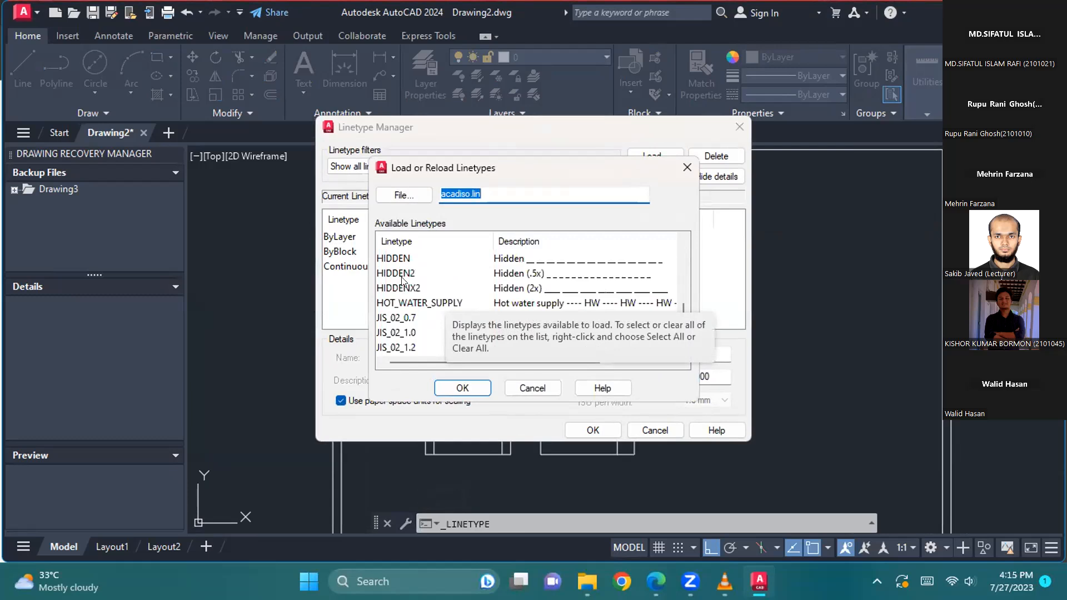
{"action": "left_click", "coordinate": [401, 259]}
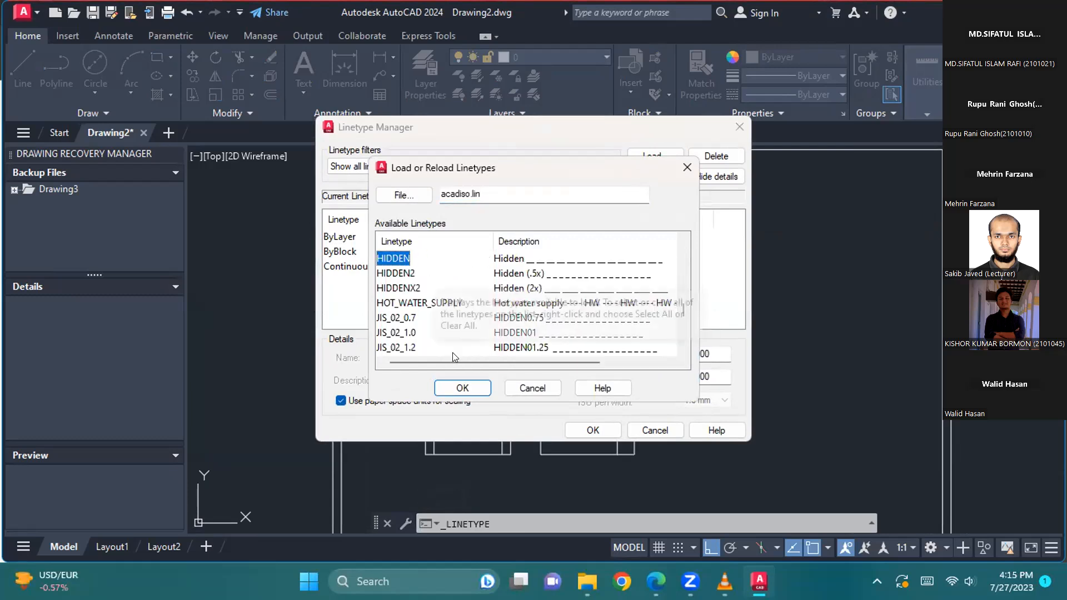
{"action": "left_click", "coordinate": [455, 383]}
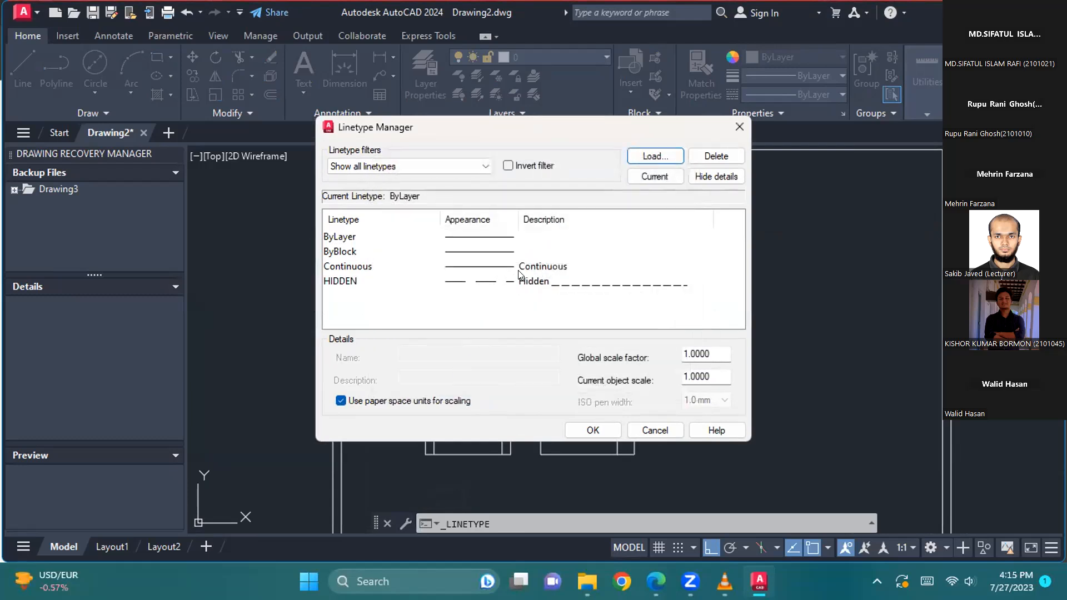
Step: Load the CENTER linetype as well and accept the linetype settings
{"action": "left_click", "coordinate": [652, 156]}
{"action": "scroll", "coordinate": [396, 305], "scroll_direction": "down", "scroll_amount": 3}
{"action": "scroll", "coordinate": [395, 304], "scroll_direction": "down", "scroll_amount": 1}
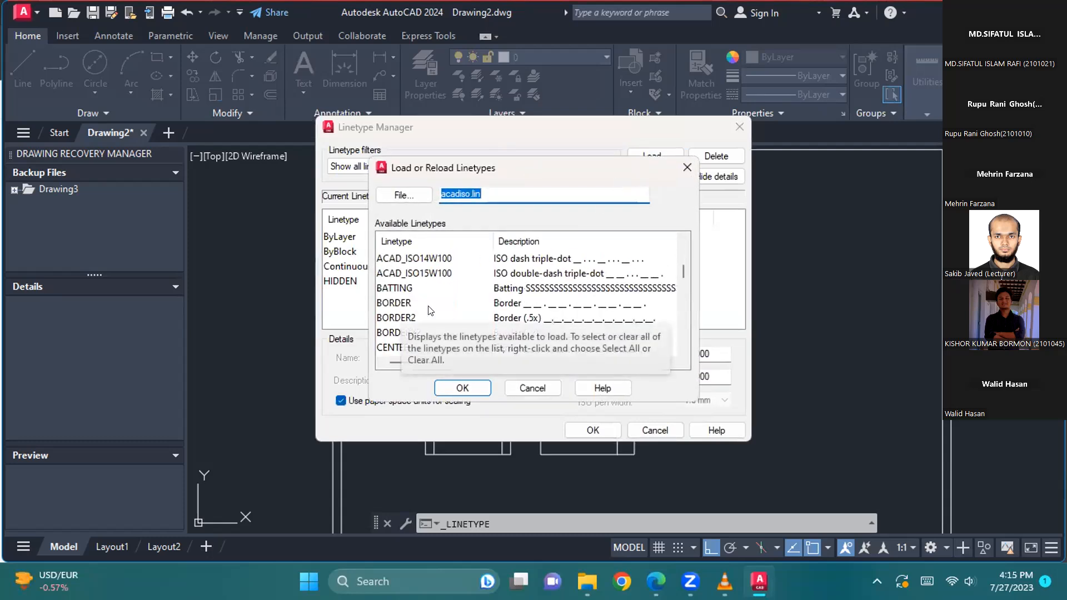
{"action": "scroll", "coordinate": [428, 309], "scroll_direction": "down", "scroll_amount": 1}
{"action": "left_click", "coordinate": [389, 302]}
{"action": "left_click", "coordinate": [454, 383]}
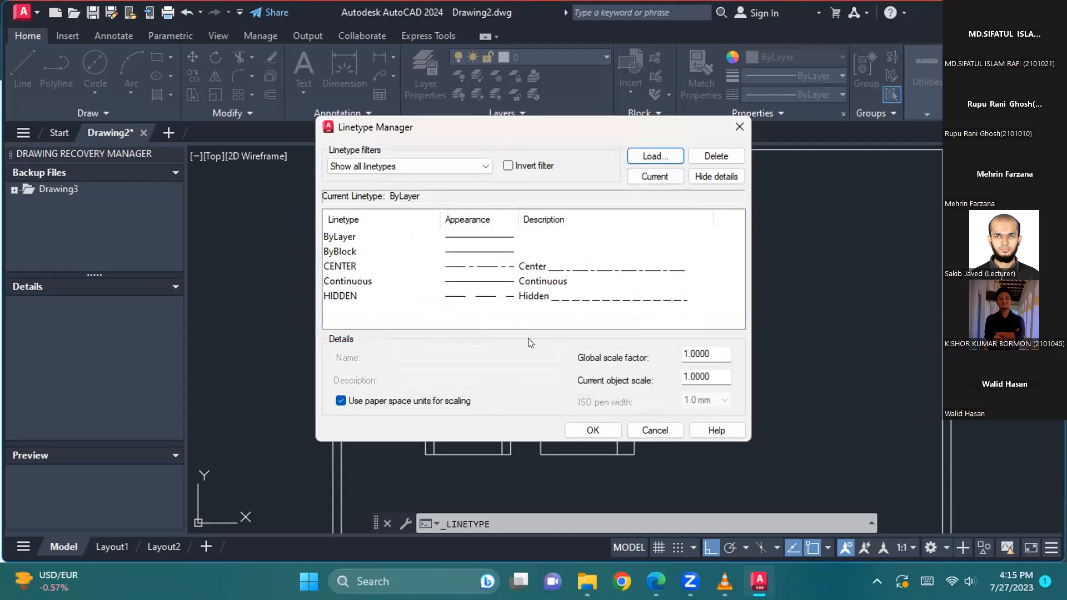
{"action": "left_click", "coordinate": [593, 430]}
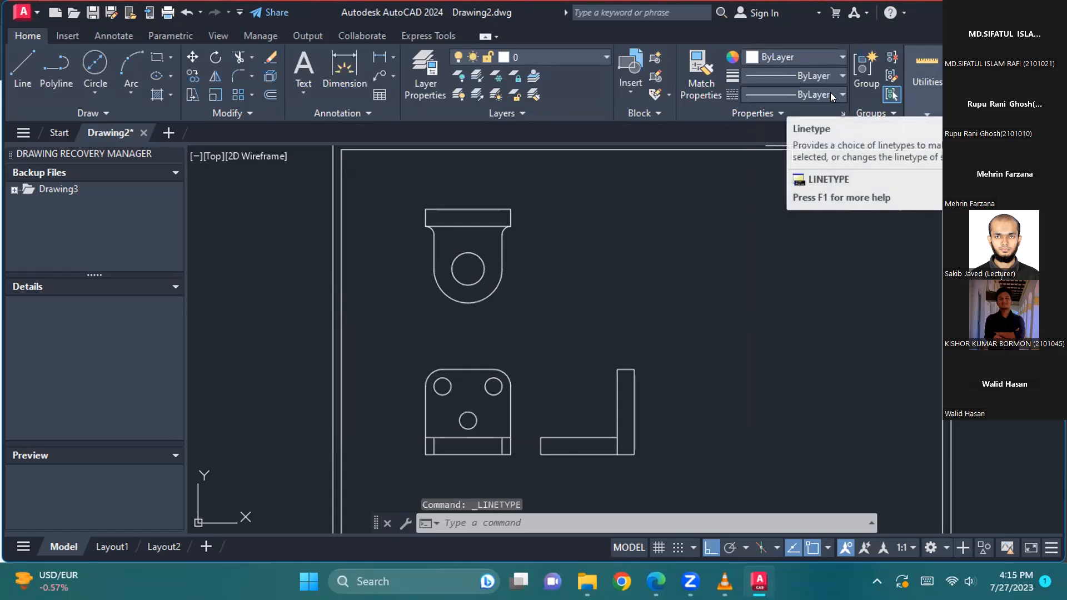
Step: Make HIDDEN the current linetype and check the top view's hidden lines in the lecture PDF
{"action": "left_click", "coordinate": [831, 93]}
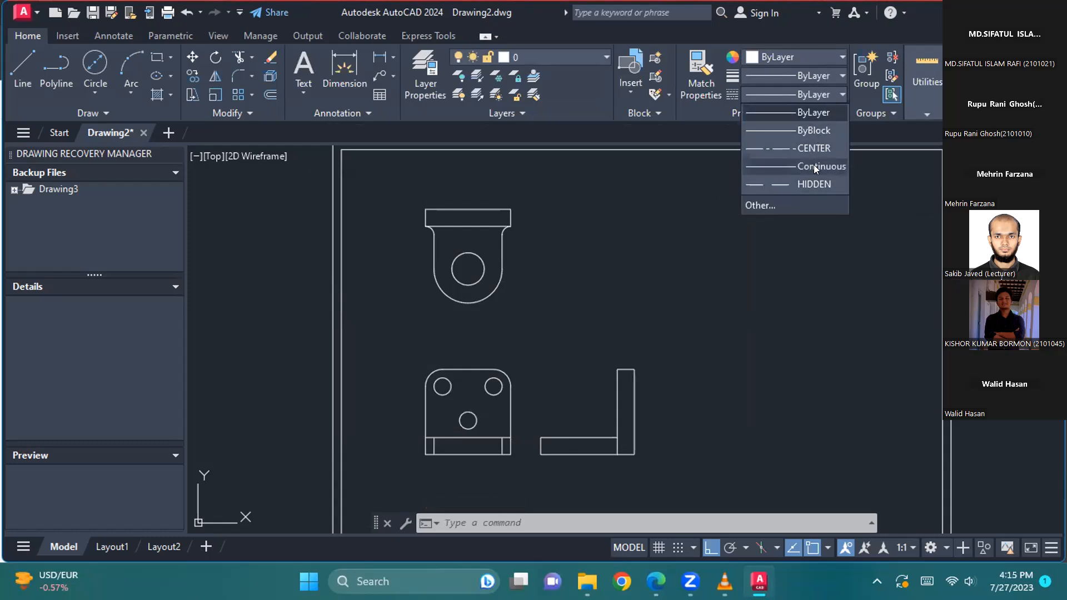
{"action": "left_click", "coordinate": [814, 185]}
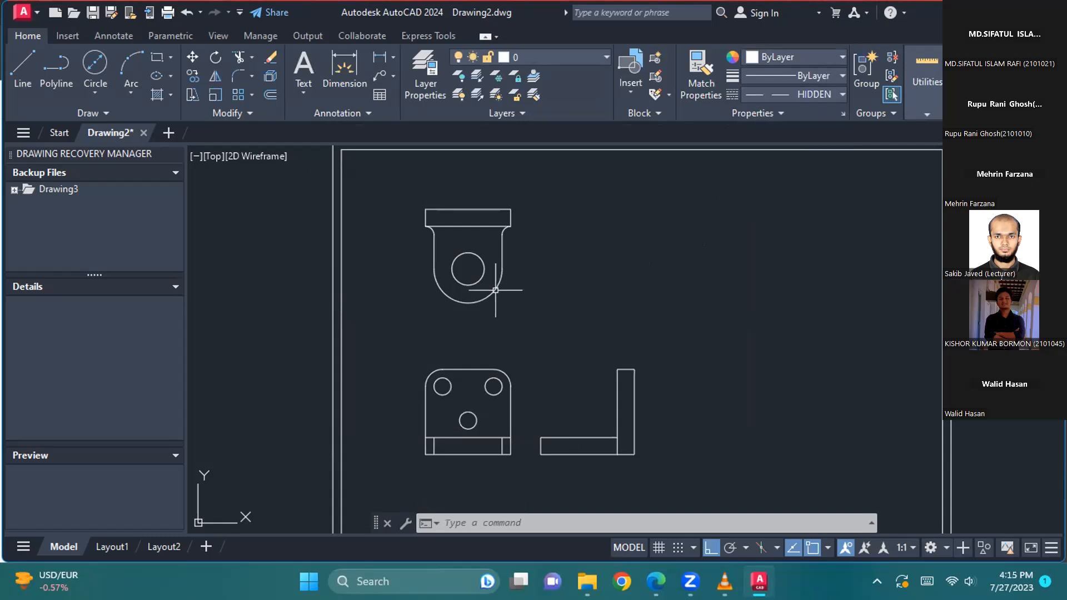
{"action": "scroll", "coordinate": [458, 300], "scroll_direction": "up", "scroll_amount": 2}
{"action": "scroll", "coordinate": [459, 298], "scroll_direction": "up", "scroll_amount": 2}
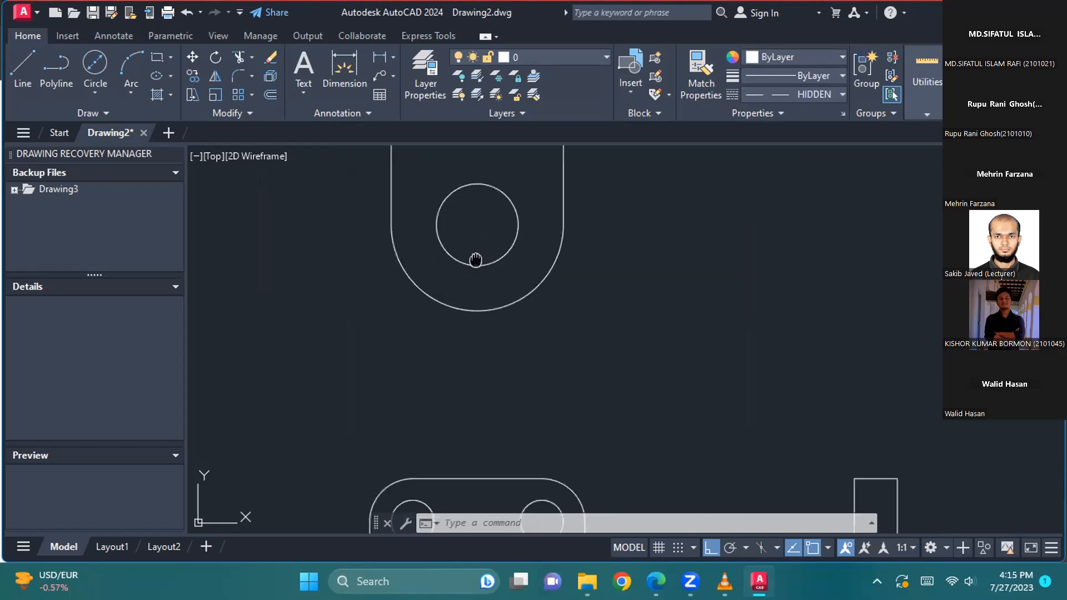
{"action": "middle_click_drag", "start_coordinate": [475, 260], "coordinate": [455, 366]}
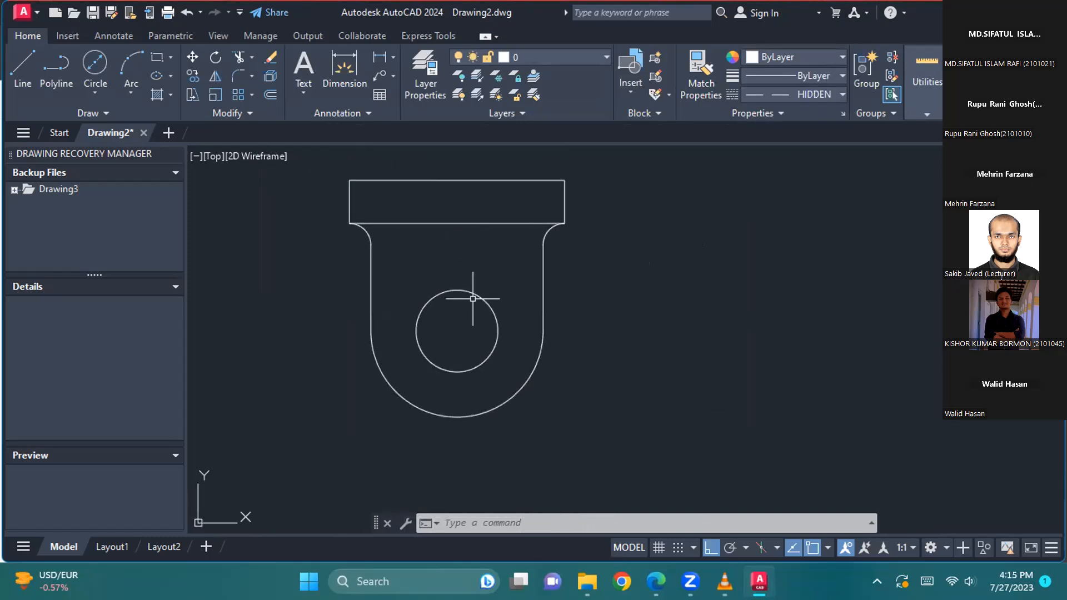
{"action": "key", "text": "alt+Tab"}
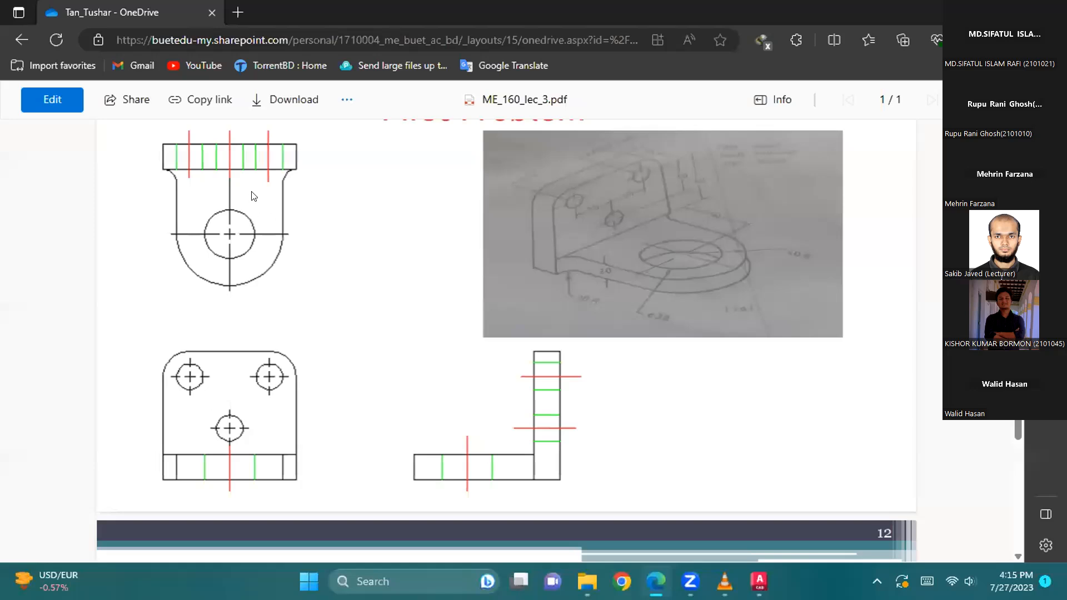
{"action": "scroll", "coordinate": [250, 227], "scroll_direction": "down", "scroll_amount": 1}
{"action": "scroll", "coordinate": [249, 228], "scroll_direction": "up", "scroll_amount": 2}
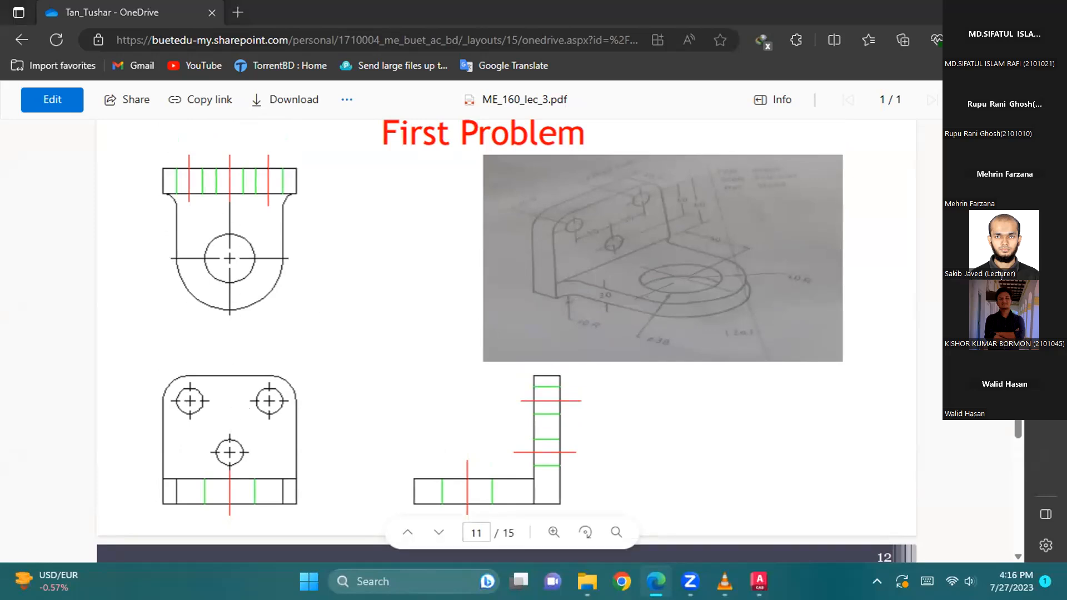
{"action": "key", "text": "alt+Tab"}
Step: Draw a vertical hidden projection line from the right edge of the front view's upper-right hole up past the top view's top edge
{"action": "scroll", "coordinate": [539, 356], "scroll_direction": "down", "scroll_amount": 2}
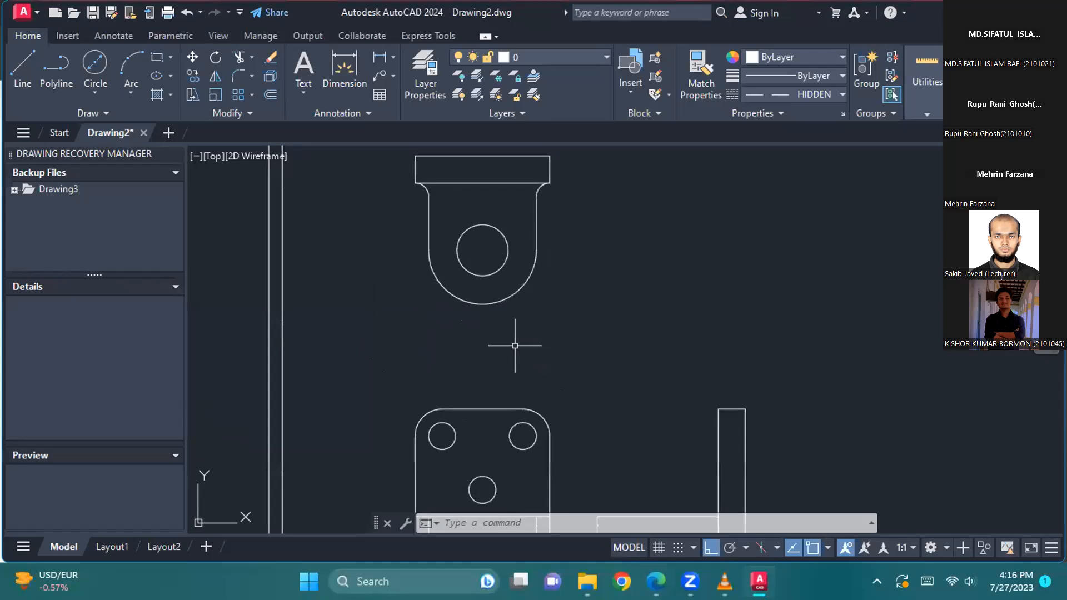
{"action": "left_click", "coordinate": [23, 69]}
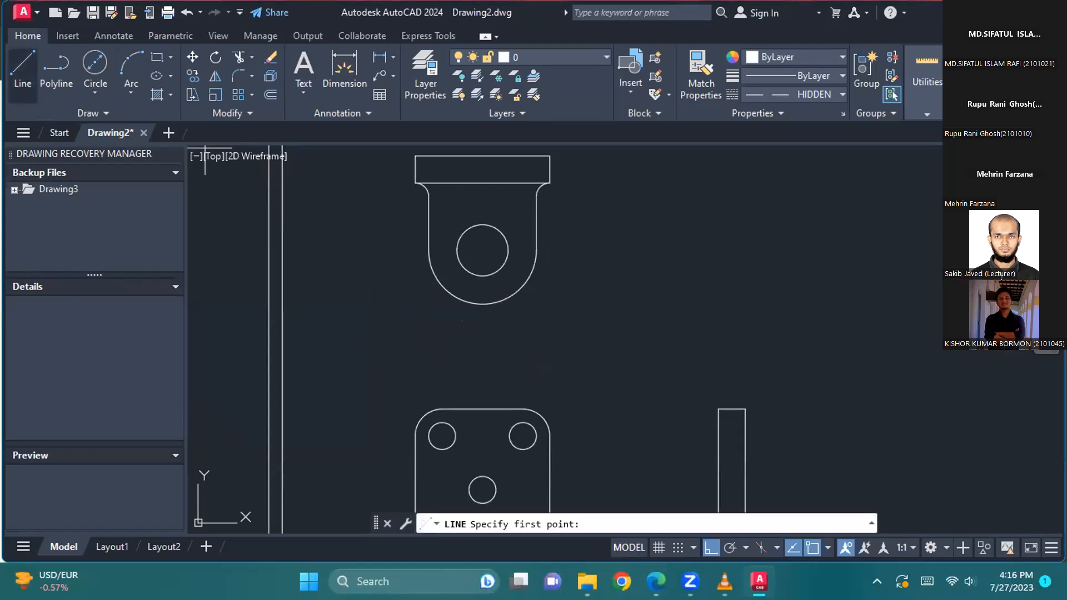
{"action": "left_click", "coordinate": [537, 435]}
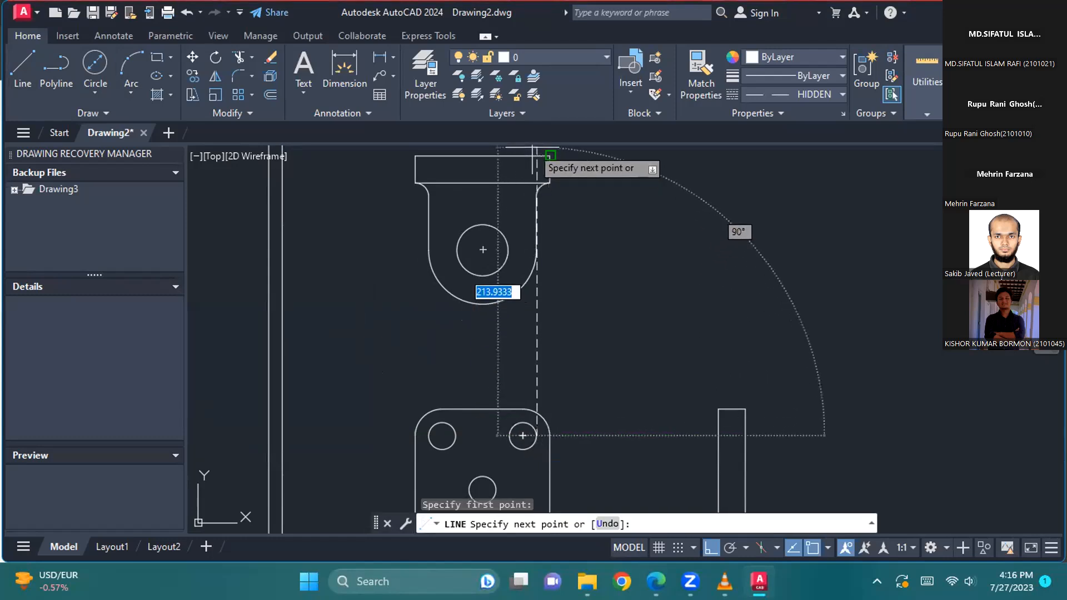
{"action": "middle_click_drag", "start_coordinate": [533, 148], "coordinate": [532, 191]}
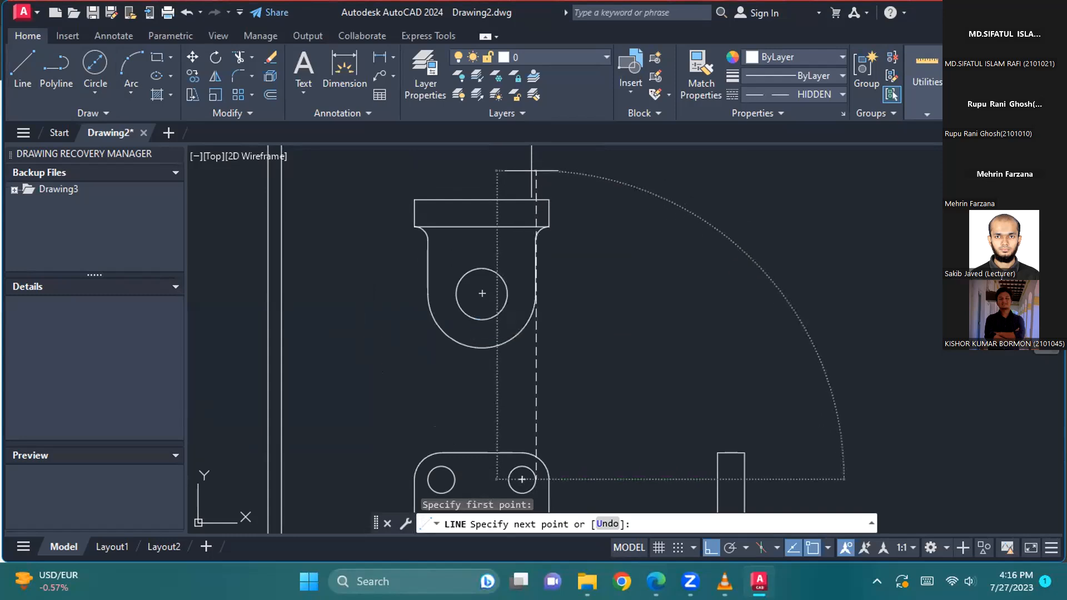
{"action": "left_click", "coordinate": [536, 171]}
{"action": "key", "text": "Escape"}
{"action": "middle_click_drag", "start_coordinate": [558, 238], "coordinate": [559, 196]}
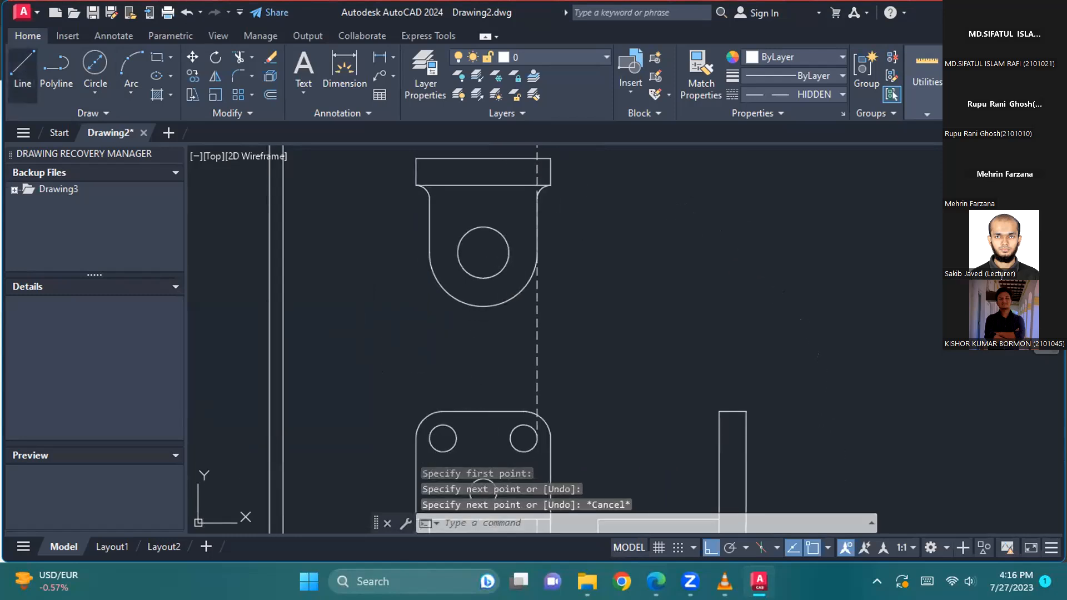
Step: Draw a second vertical hidden projection line from the left edge of the same upper-right hole up past the top view
{"action": "key", "text": "Return"}
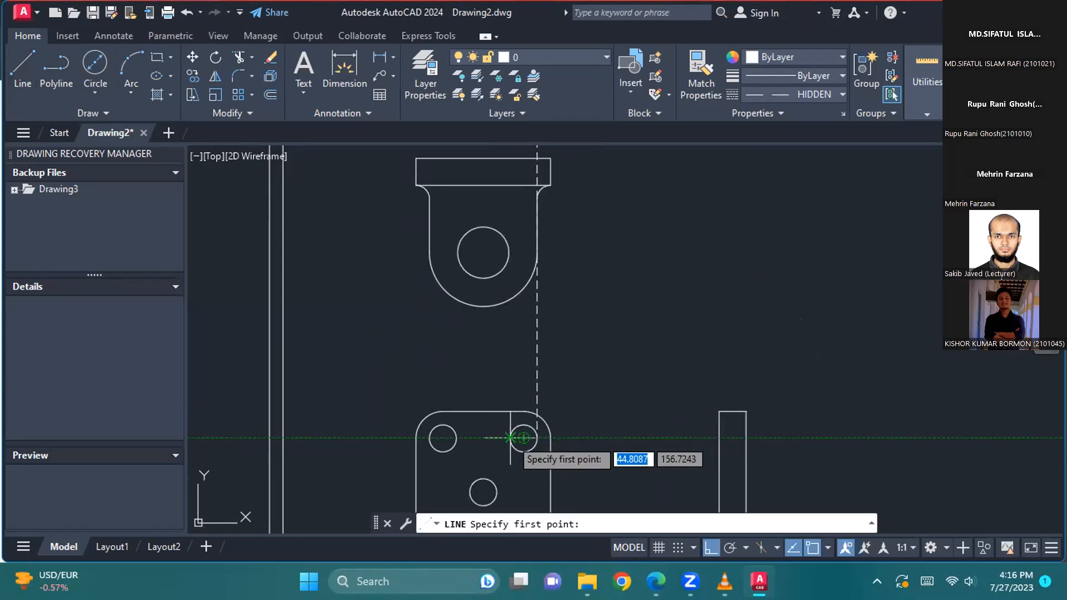
{"action": "left_click", "coordinate": [510, 438]}
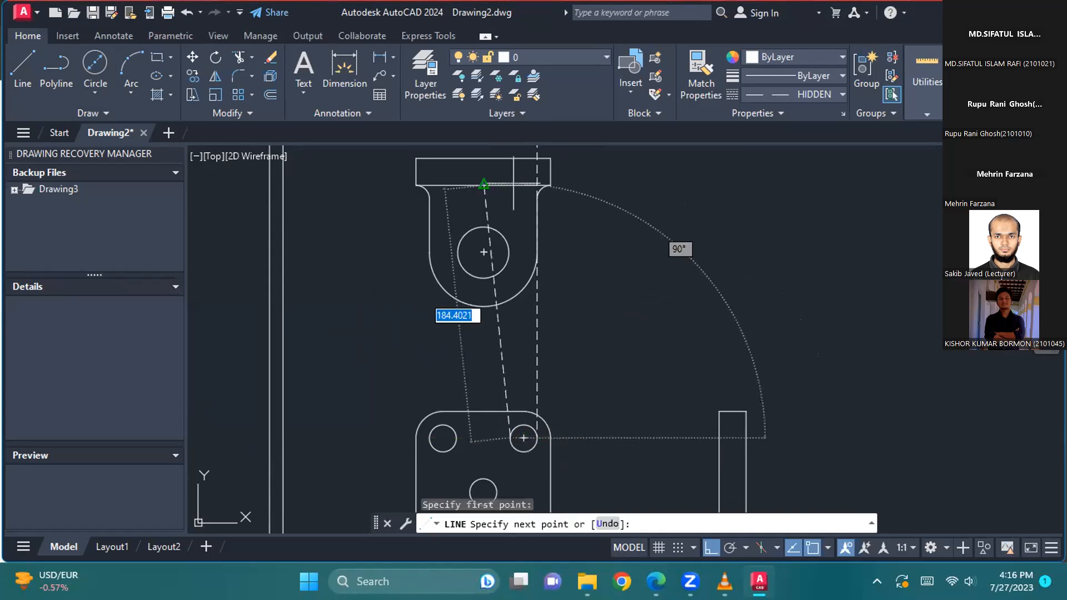
{"action": "middle_click_drag", "start_coordinate": [511, 152], "coordinate": [513, 225]}
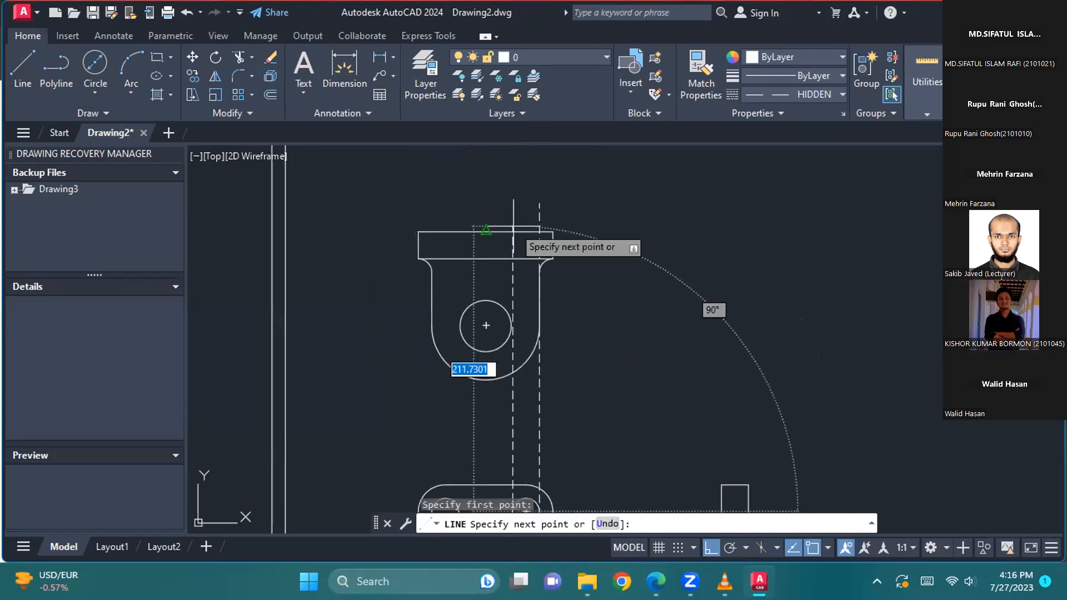
{"action": "left_click", "coordinate": [514, 199]}
{"action": "key", "text": "Escape"}
{"action": "middle_click_drag", "start_coordinate": [560, 426], "coordinate": [560, 335]}
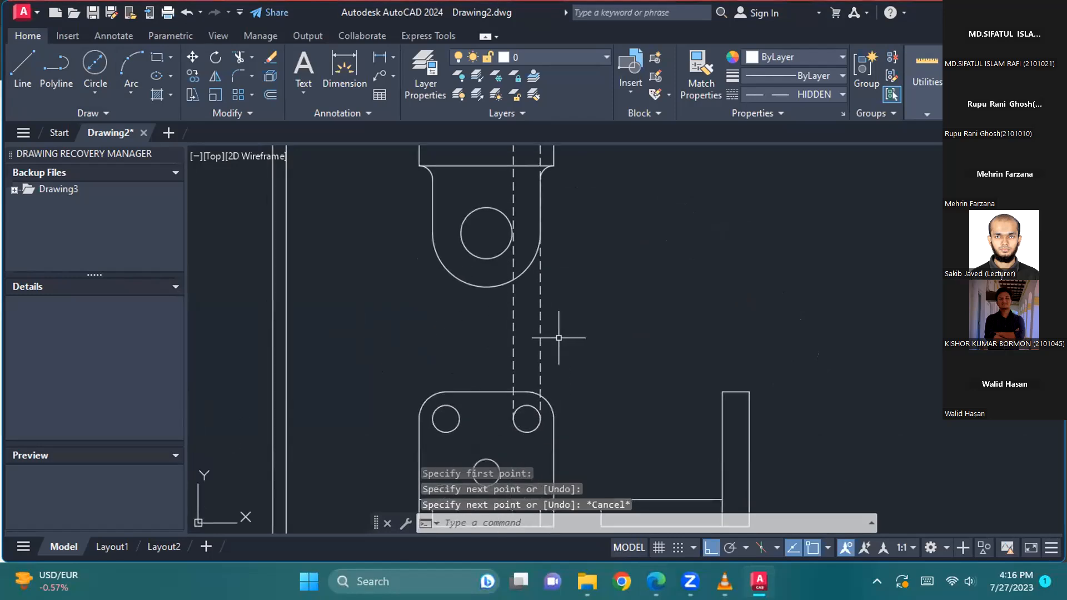
Step: Draw a vertical hidden projection line from the right edge of the front view's lower centre hole up past the top view
{"action": "middle_click_drag", "start_coordinate": [520, 410], "coordinate": [527, 381]}
{"action": "left_click", "coordinate": [22, 70]}
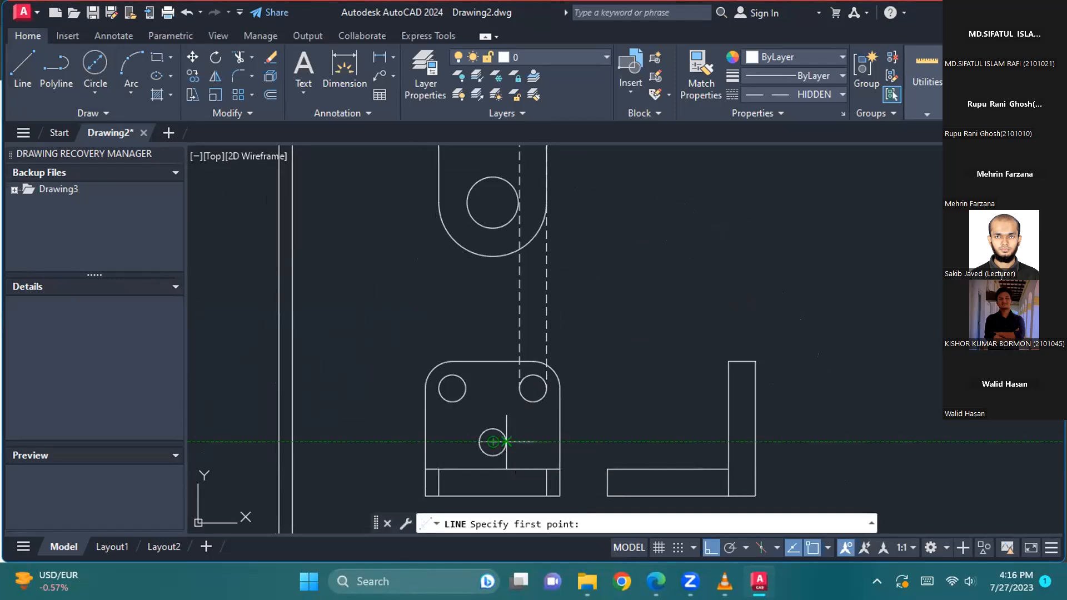
{"action": "left_click", "coordinate": [507, 442]}
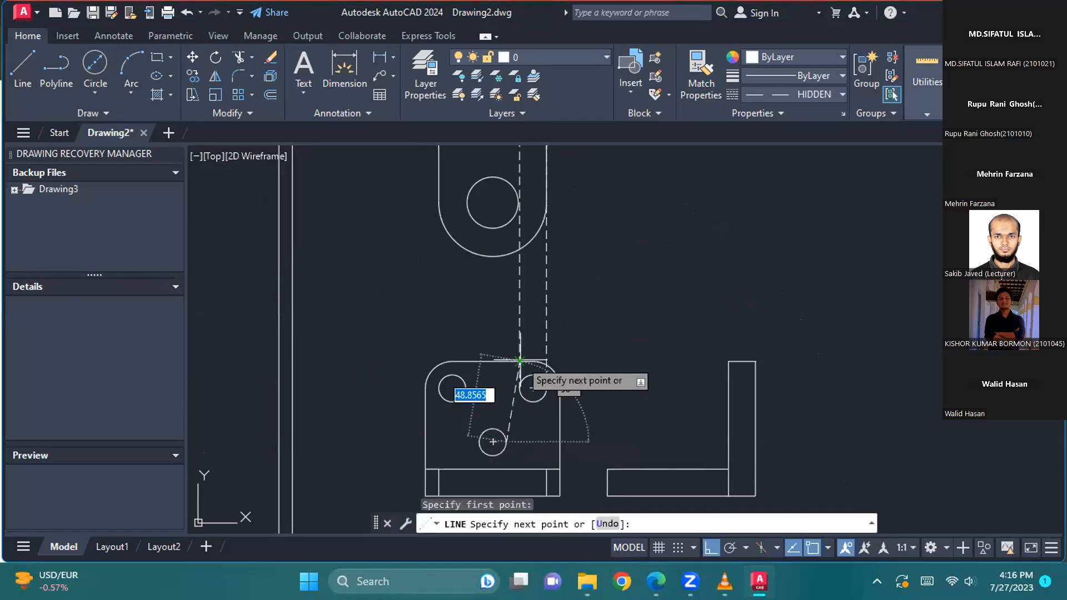
{"action": "middle_click_drag", "start_coordinate": [505, 199], "coordinate": [507, 429]}
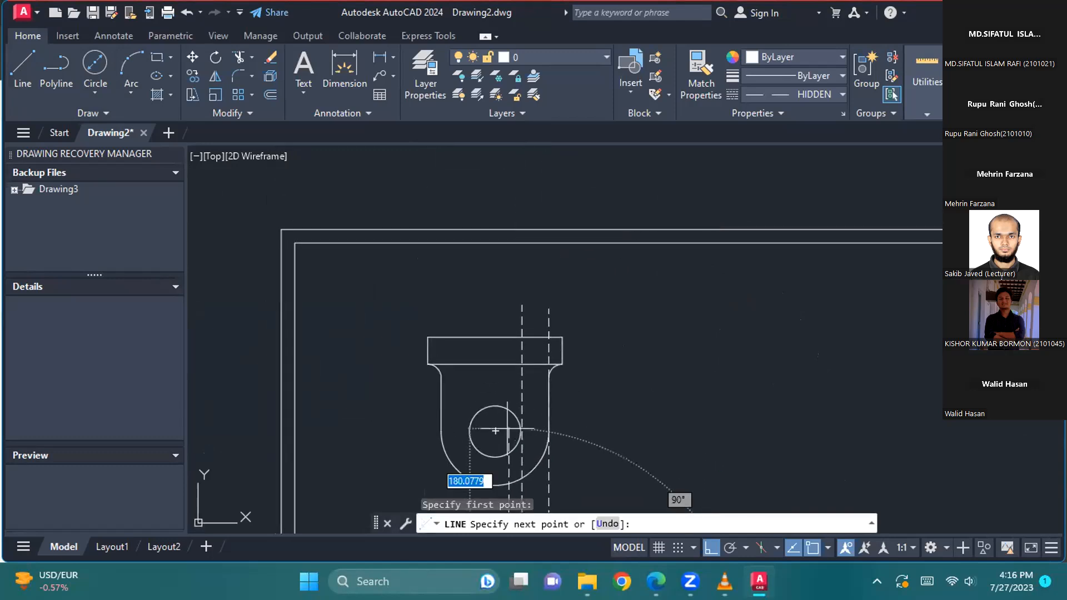
{"action": "left_click", "coordinate": [506, 312]}
{"action": "key", "text": "Escape"}
{"action": "scroll", "coordinate": [503, 362], "scroll_direction": "down", "scroll_amount": 3}
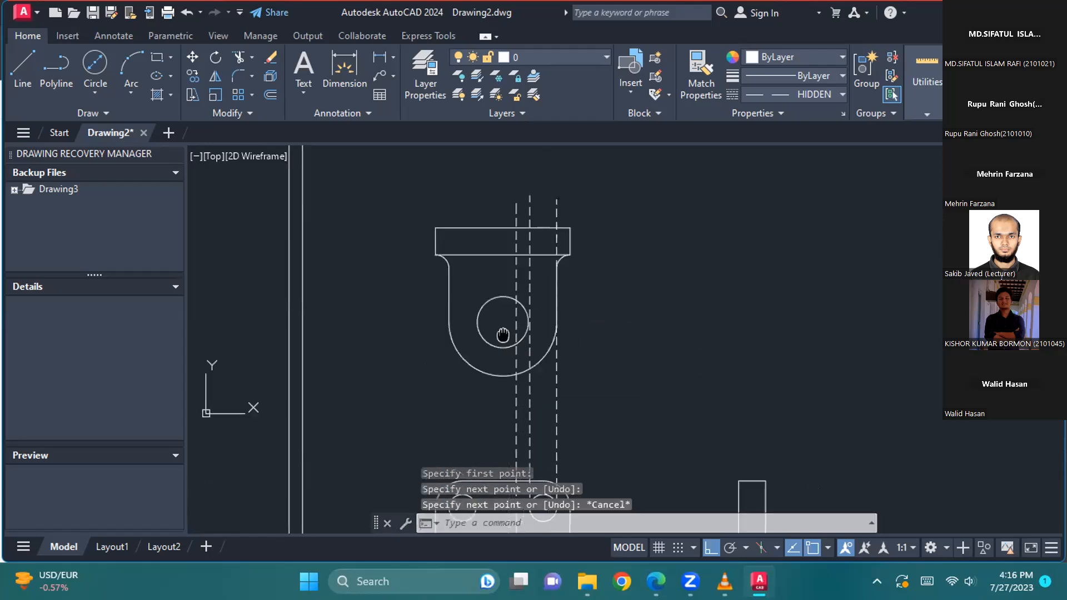
{"action": "mouse_move", "coordinate": [507, 371]}
{"action": "middle_mouse_down"}
{"action": "mouse_move", "coordinate": [512, 421]}
{"action": "mouse_move", "coordinate": [531, 388]}
{"action": "middle_mouse_up"}
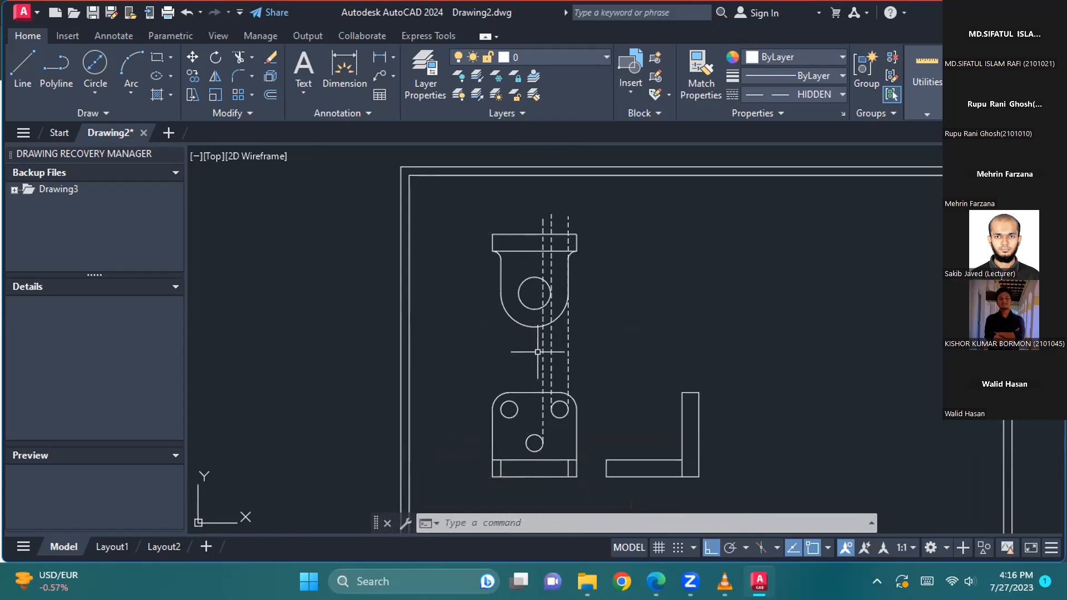
{"action": "middle_click_drag", "start_coordinate": [587, 321], "coordinate": [601, 371]}
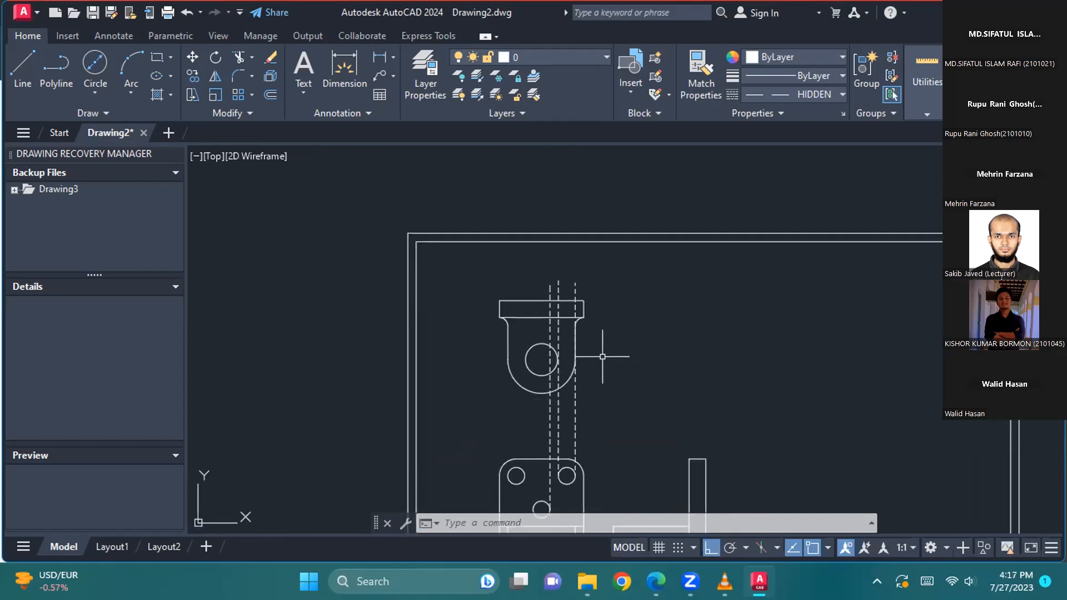
Step: Trim the three hidden lines above and below the top view's upper rectangle so only the segments inside it remain
{"action": "scroll", "coordinate": [603, 356], "scroll_direction": "up", "scroll_amount": 6}
{"action": "middle_click_drag", "start_coordinate": [578, 284], "coordinate": [631, 469]}
{"action": "scroll", "coordinate": [604, 381], "scroll_direction": "up", "scroll_amount": 2}
{"action": "middle_click_drag", "start_coordinate": [603, 380], "coordinate": [656, 340]}
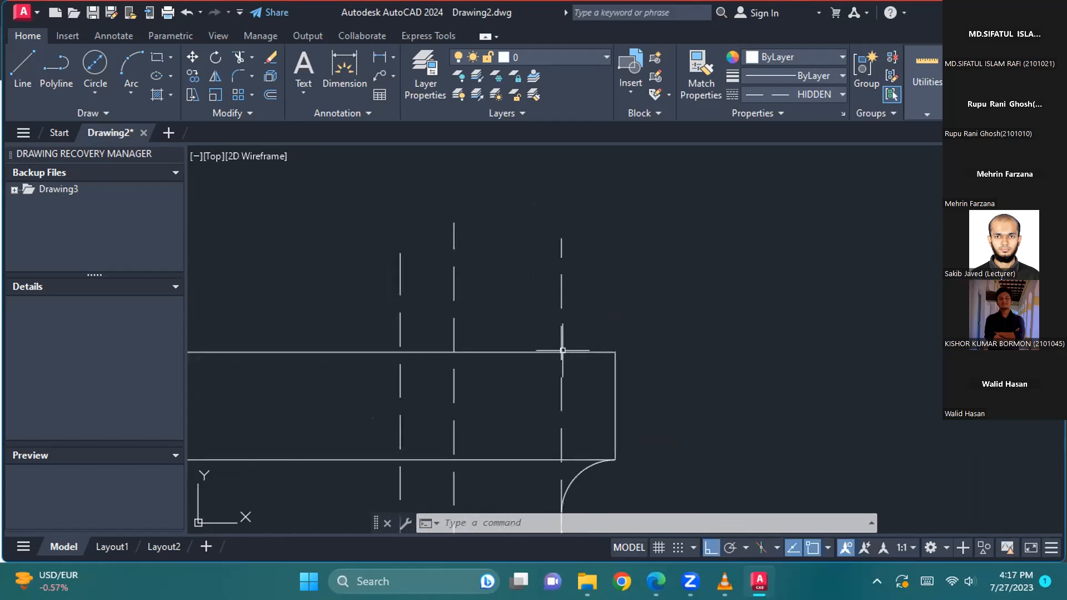
{"action": "left_click", "coordinate": [241, 57]}
{"action": "left_click_drag", "start_coordinate": [352, 308], "coordinate": [628, 307]}
{"action": "middle_click_drag", "start_coordinate": [636, 365], "coordinate": [670, 187]}
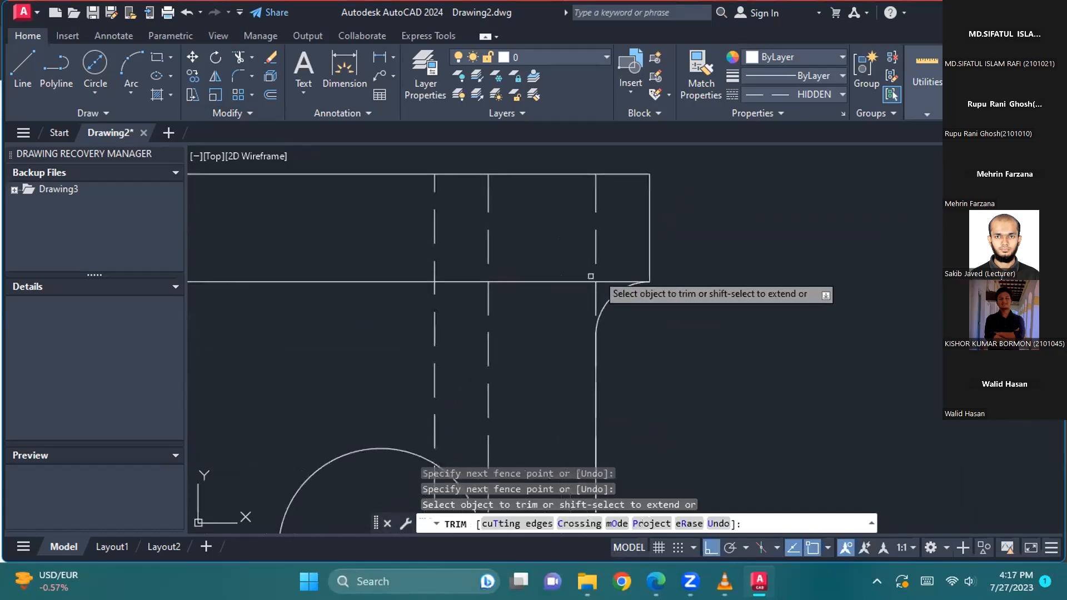
{"action": "left_click_drag", "start_coordinate": [401, 312], "coordinate": [600, 297]}
{"action": "scroll", "coordinate": [626, 401], "scroll_direction": "down", "scroll_amount": 2}
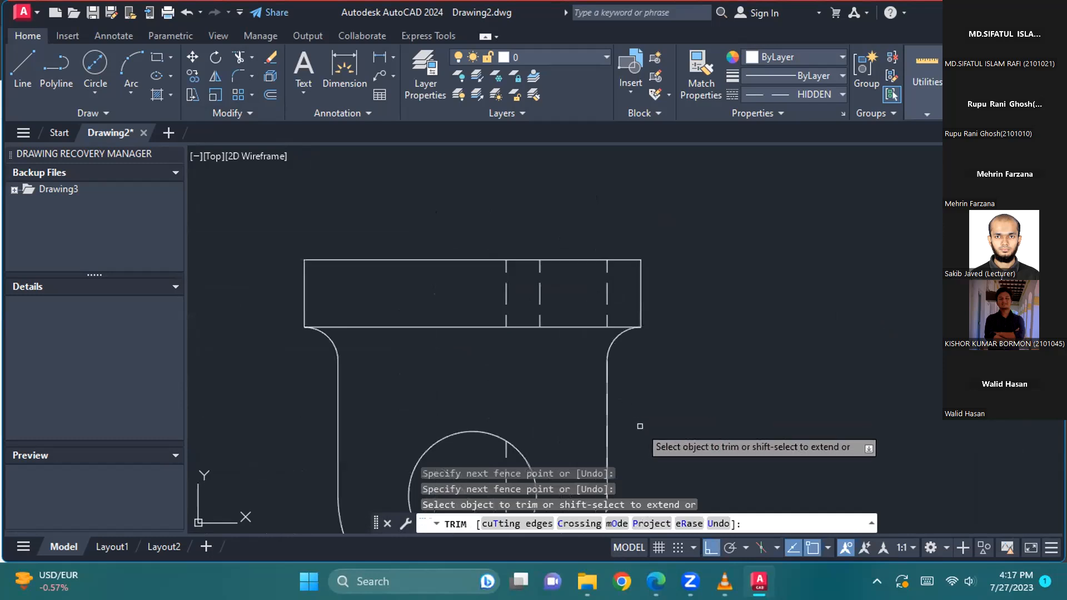
{"action": "key", "text": "Escape"}
Step: Delete the two leftover hidden projection lines running from the top view down to the front view
{"action": "middle_click_drag", "start_coordinate": [639, 428], "coordinate": [640, 356]}
{"action": "scroll", "coordinate": [643, 381], "scroll_direction": "down", "scroll_amount": 1}
{"action": "left_click", "coordinate": [624, 439]}
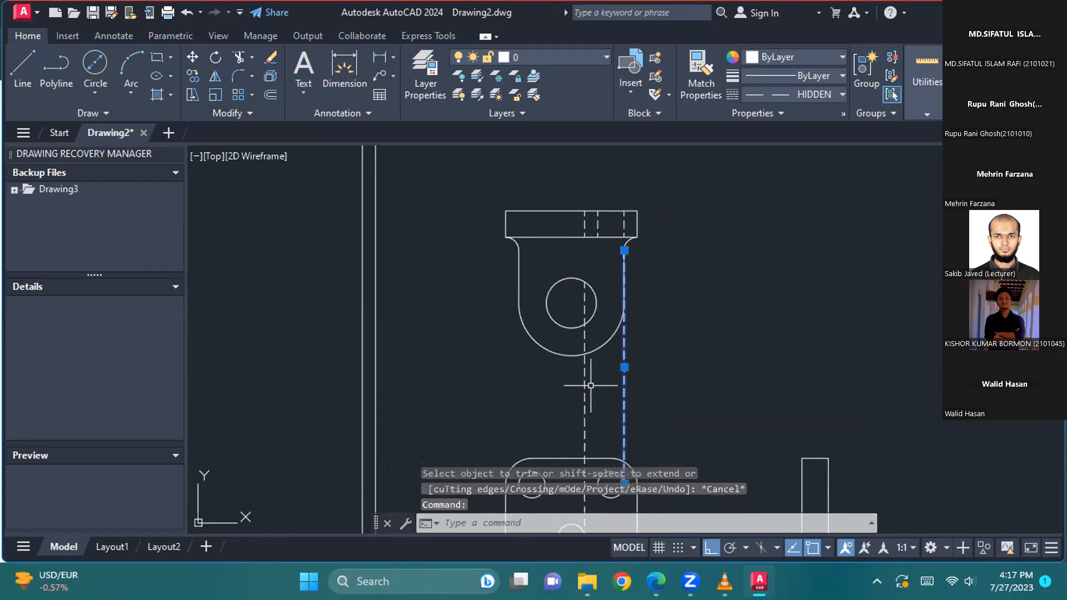
{"action": "left_click", "coordinate": [585, 383]}
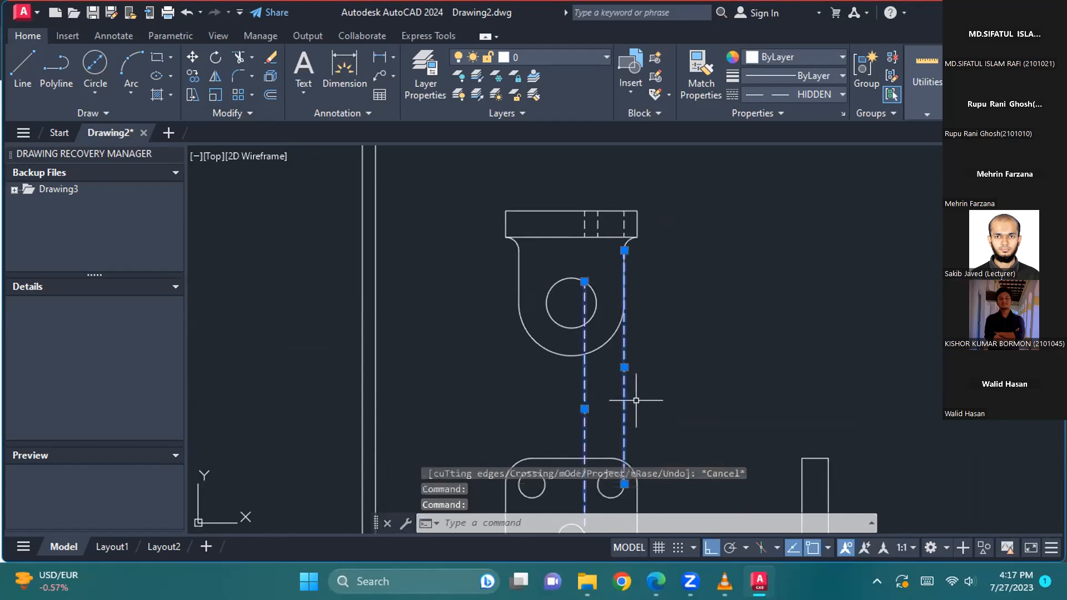
{"action": "key", "text": "Delete"}
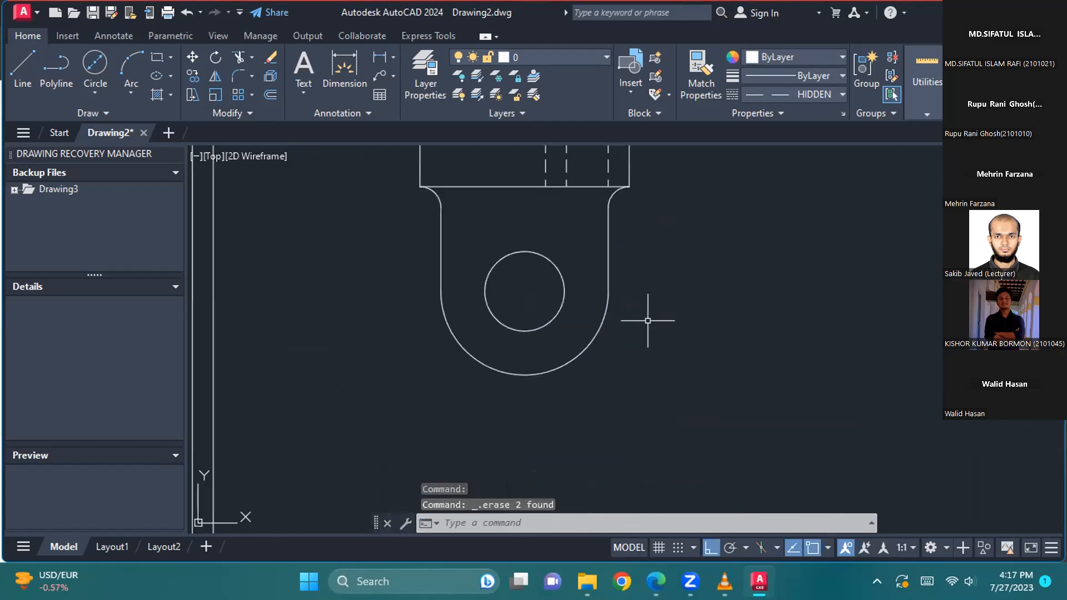
Step: Examine the top view's hidden hole lines and compare them with the lecture PDF
{"action": "mouse_move", "coordinate": [650, 365]}
{"action": "middle_mouse_down"}
{"action": "mouse_move", "coordinate": [644, 285]}
{"action": "mouse_move", "coordinate": [645, 339]}
{"action": "middle_mouse_up"}
{"action": "scroll", "coordinate": [630, 313], "scroll_direction": "up", "scroll_amount": 2}
{"action": "middle_click_drag", "start_coordinate": [648, 260], "coordinate": [662, 438]}
{"action": "scroll", "coordinate": [632, 372], "scroll_direction": "up", "scroll_amount": 2}
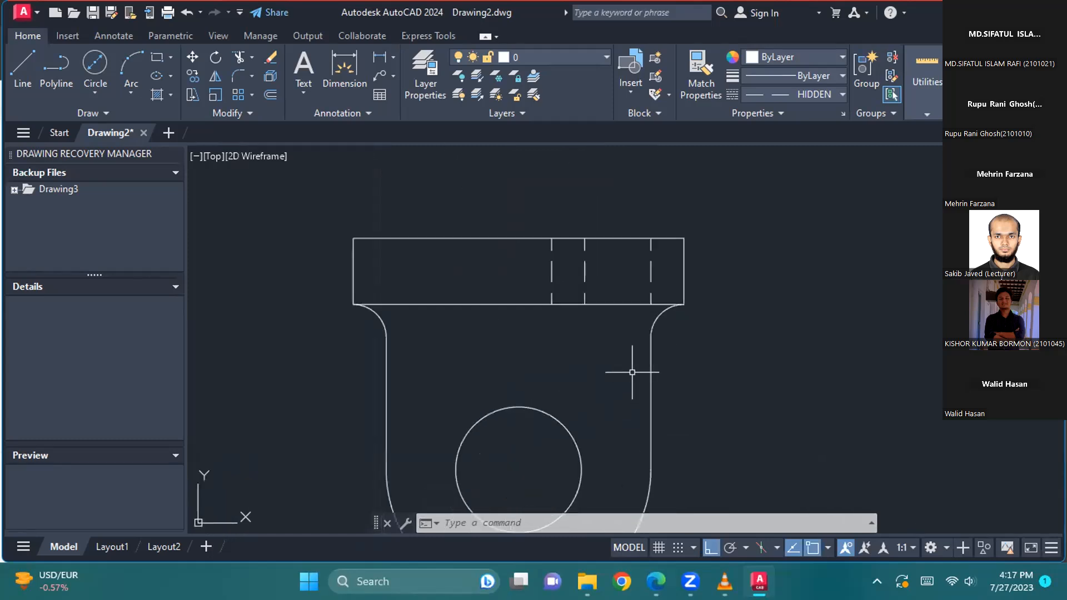
{"action": "middle_click_drag", "start_coordinate": [632, 372], "coordinate": [637, 441]}
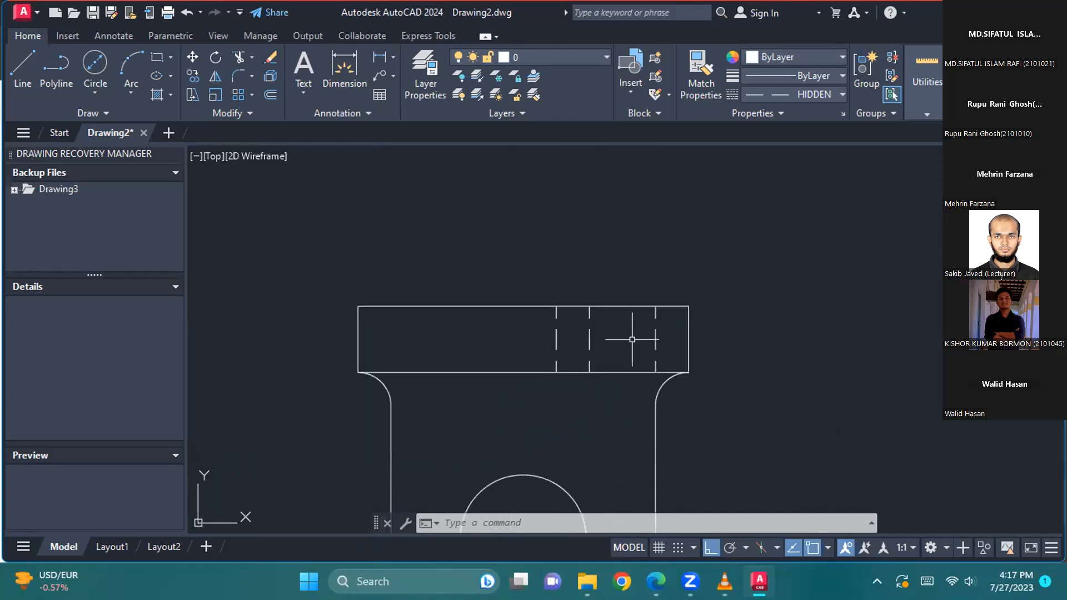
{"action": "scroll", "coordinate": [568, 369], "scroll_direction": "down", "scroll_amount": 2}
{"action": "key", "text": "alt+Tab"}
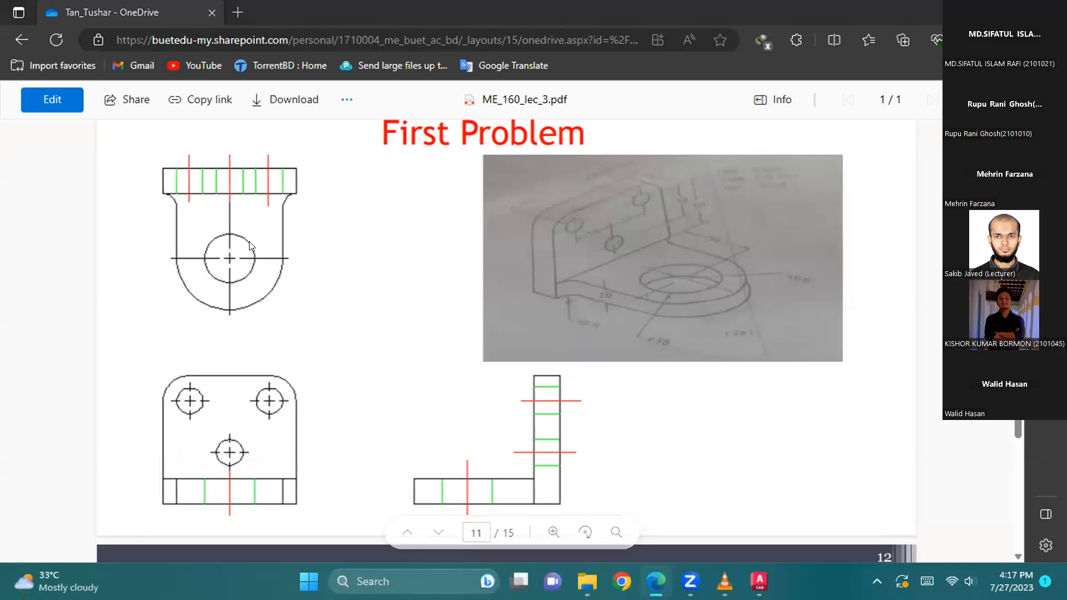
{"action": "key", "text": "alt+Tab"}
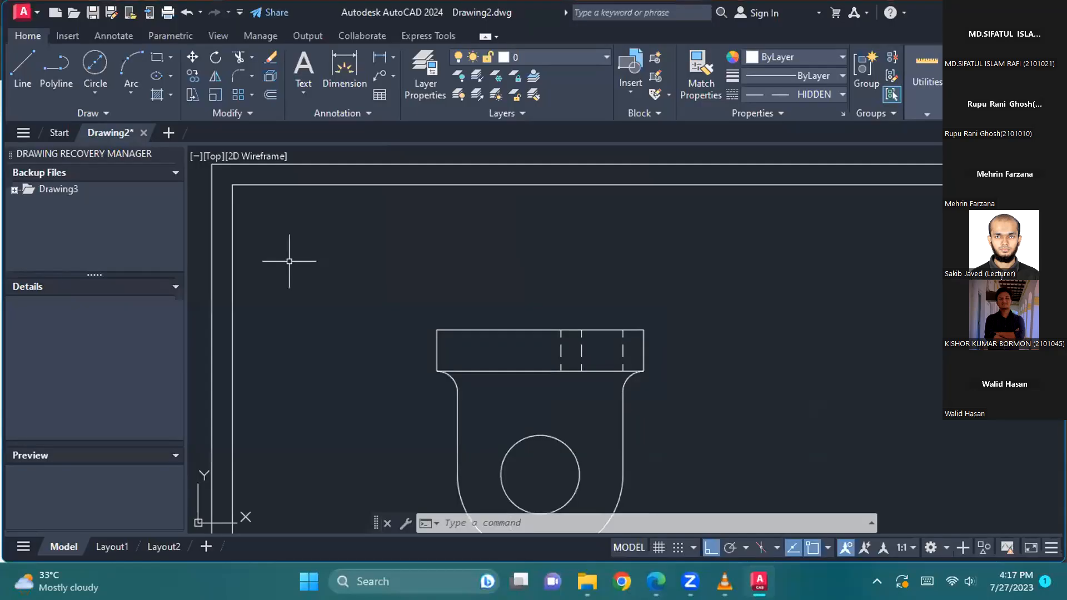
Step: Mirror the three hidden lines about the vertical centreline of the top view's upper rectangle, keeping the source lines
{"action": "left_click", "coordinate": [622, 352]}
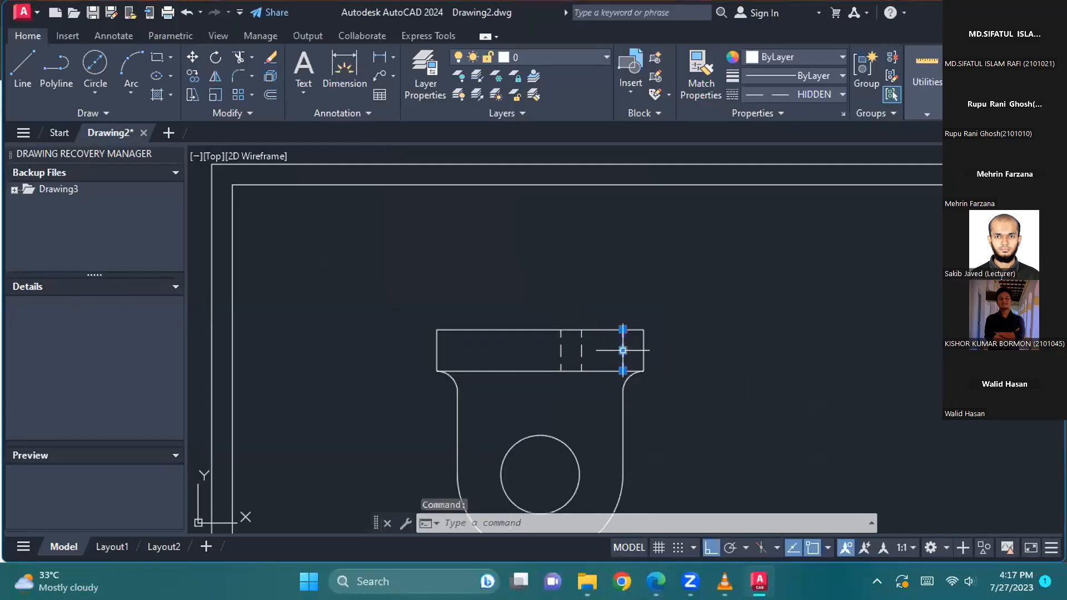
{"action": "left_click", "coordinate": [581, 346]}
{"action": "left_click", "coordinate": [561, 351]}
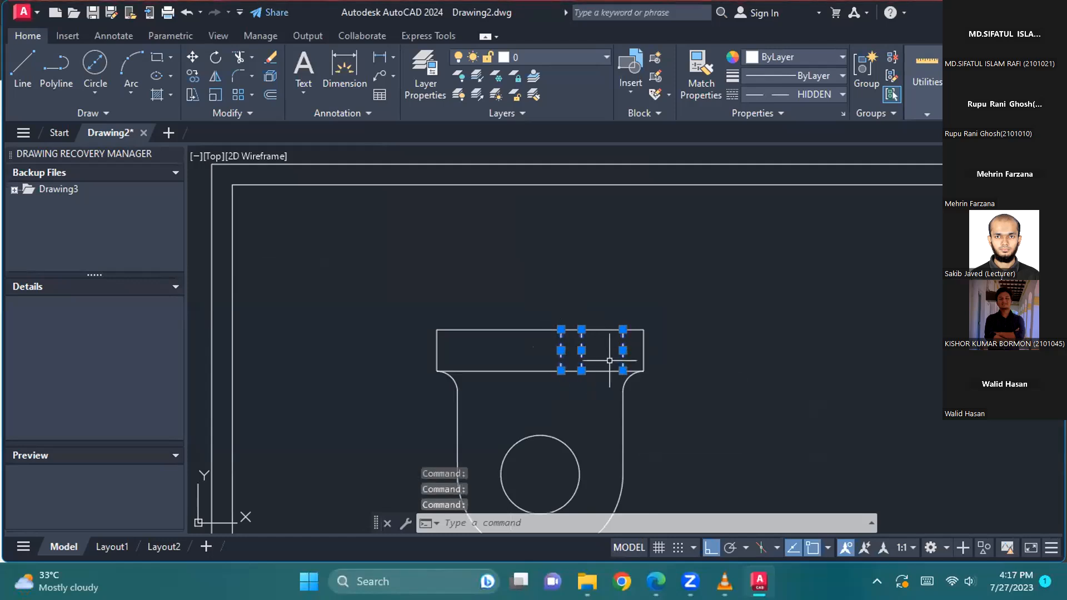
{"action": "left_click", "coordinate": [215, 77]}
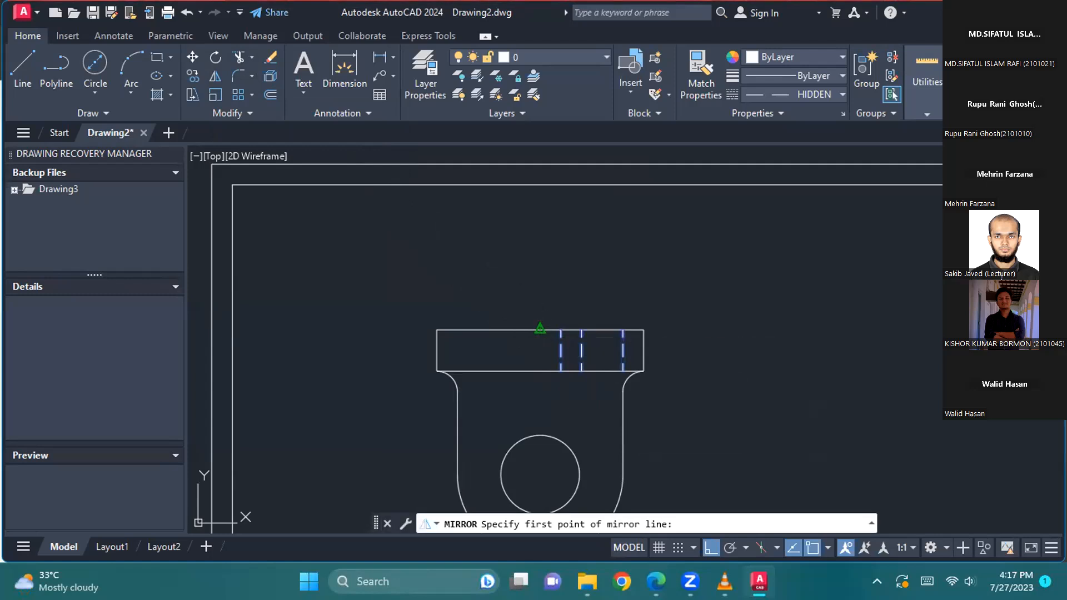
{"action": "left_click", "coordinate": [540, 330]}
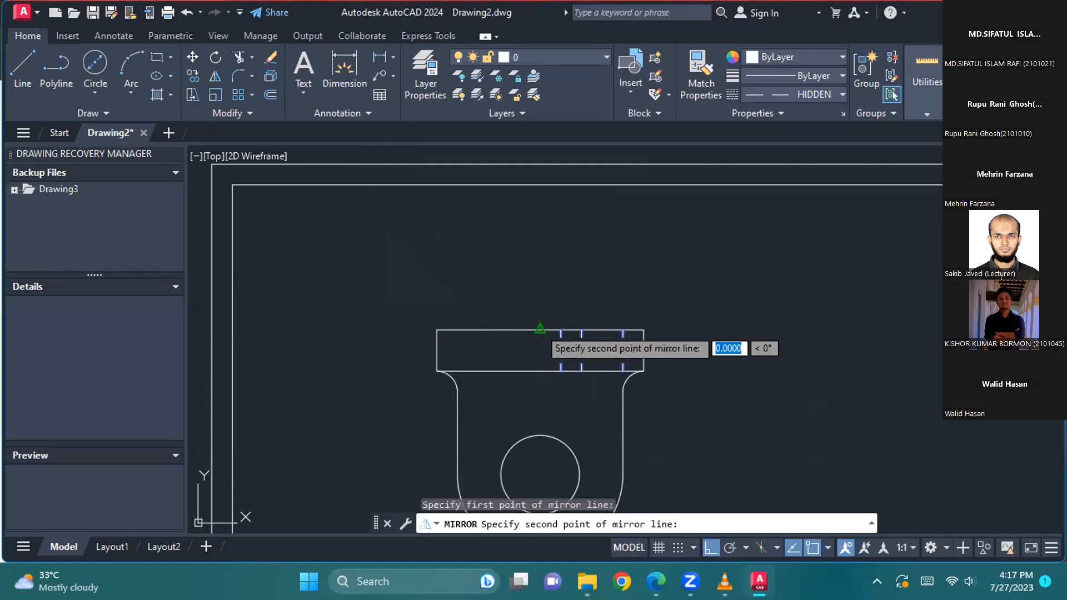
{"action": "left_click", "coordinate": [540, 369]}
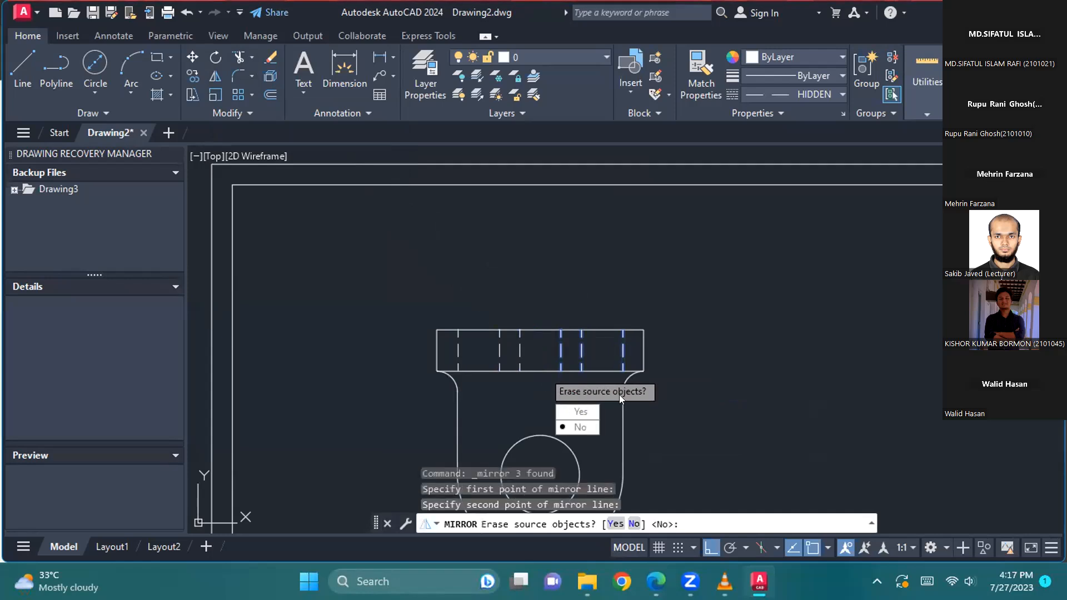
{"action": "key", "text": "Return"}
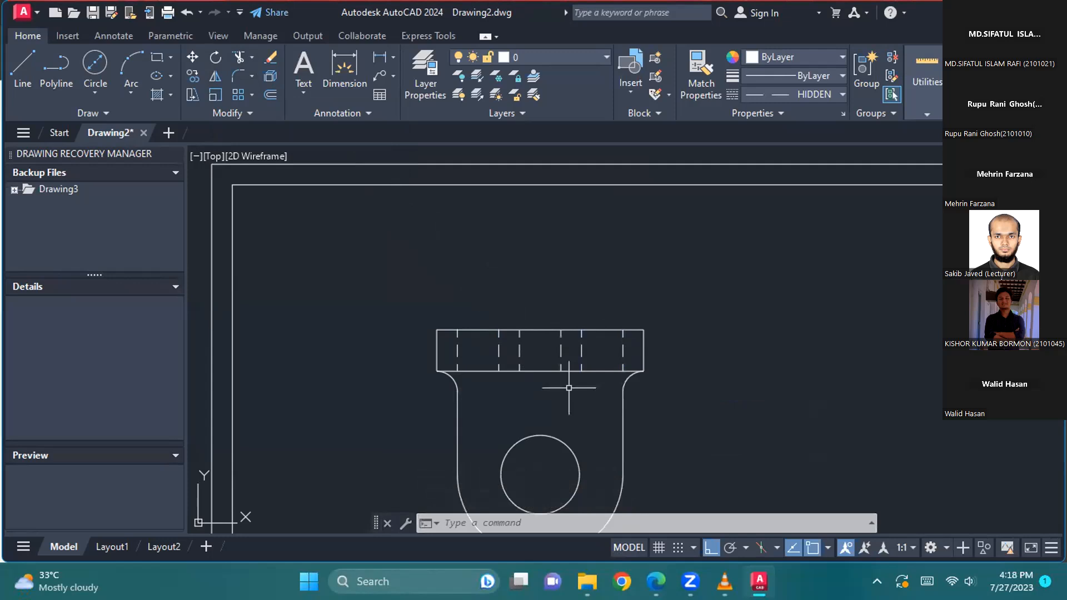
Step: Review the three views and check the large hole's hidden lines in the front view of the lecture PDF
{"action": "scroll", "coordinate": [569, 388], "scroll_direction": "down", "scroll_amount": 2}
{"action": "middle_click_drag", "start_coordinate": [572, 409], "coordinate": [566, 336]}
{"action": "scroll", "coordinate": [642, 344], "scroll_direction": "up", "scroll_amount": 2}
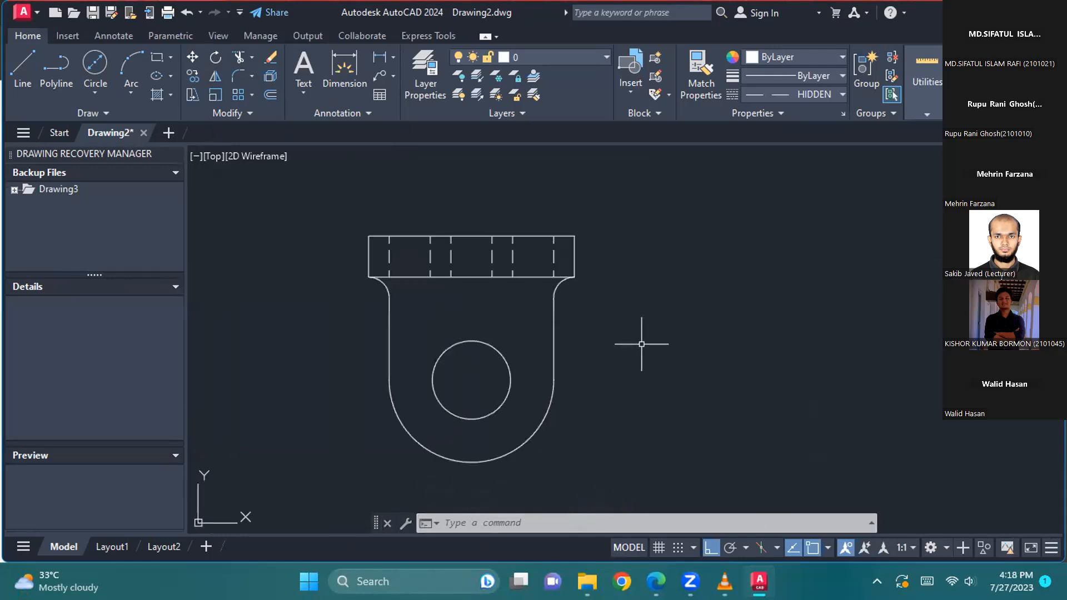
{"action": "scroll", "coordinate": [645, 348], "scroll_direction": "down", "scroll_amount": 4}
{"action": "middle_click_drag", "start_coordinate": [667, 396], "coordinate": [647, 323]}
{"action": "scroll", "coordinate": [628, 348], "scroll_direction": "up", "scroll_amount": 4}
{"action": "middle_click_drag", "start_coordinate": [622, 398], "coordinate": [660, 233]}
{"action": "scroll", "coordinate": [638, 301], "scroll_direction": "down", "scroll_amount": 2}
{"action": "scroll", "coordinate": [575, 363], "scroll_direction": "down", "scroll_amount": 2}
{"action": "middle_click_drag", "start_coordinate": [612, 296], "coordinate": [618, 343]}
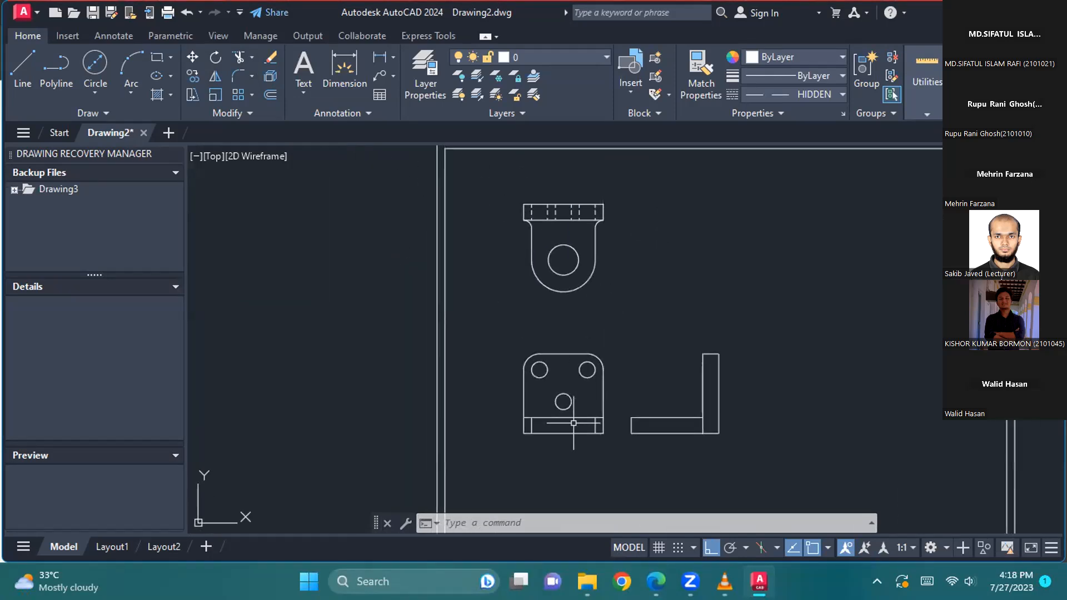
{"action": "key", "text": "alt+Tab"}
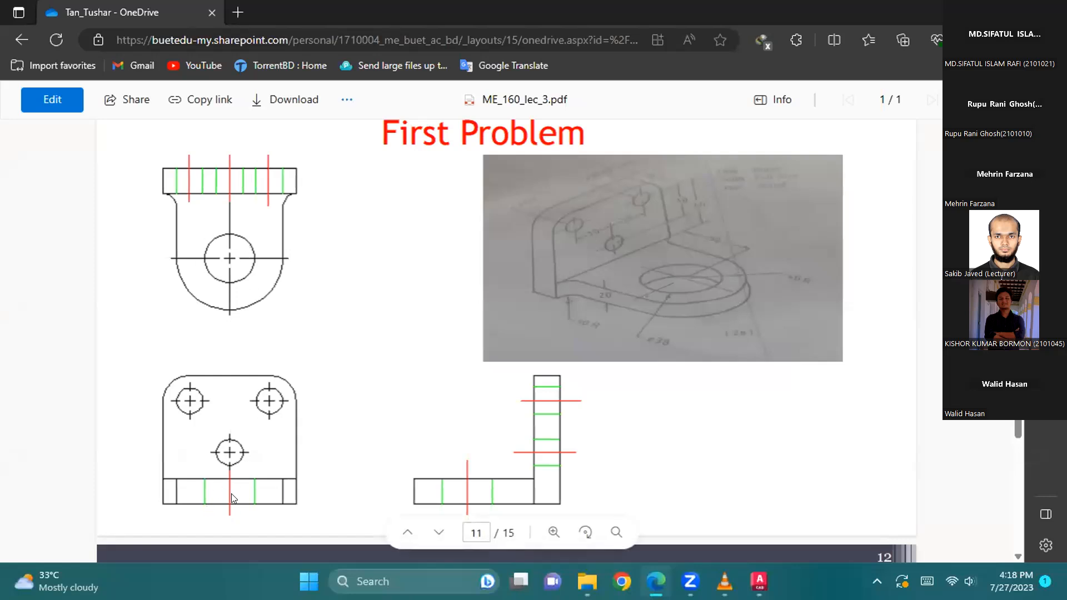
{"action": "key", "text": "alt+Tab"}
Step: Draw a vertical hidden projection line from the right edge of the top view's large hole down past the front view's bottom edge
{"action": "left_click", "coordinate": [22, 70]}
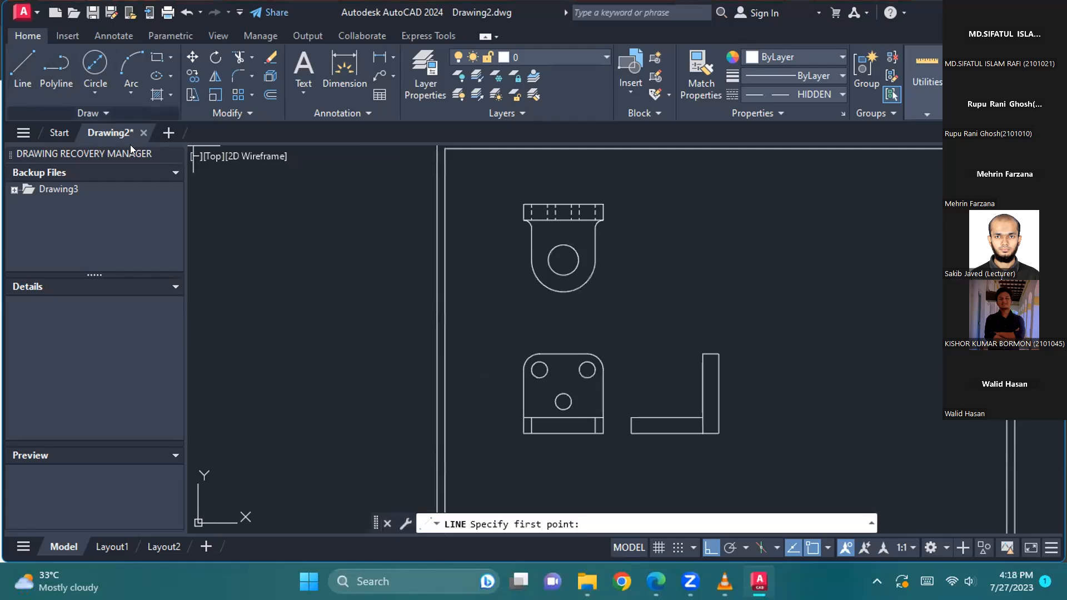
{"action": "scroll", "coordinate": [563, 317], "scroll_direction": "up", "scroll_amount": 2}
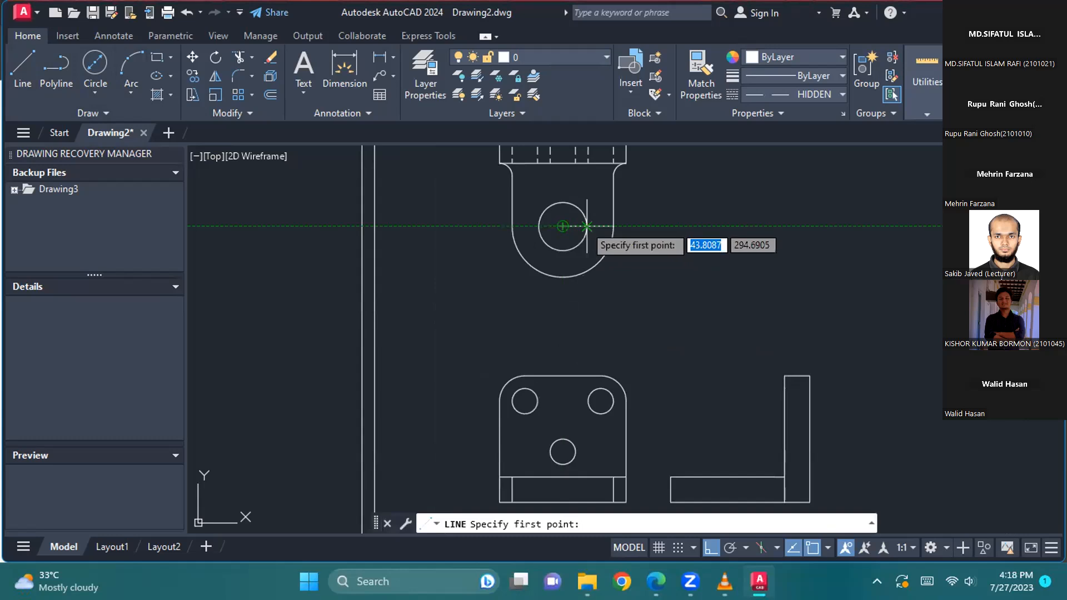
{"action": "left_click", "coordinate": [587, 227]}
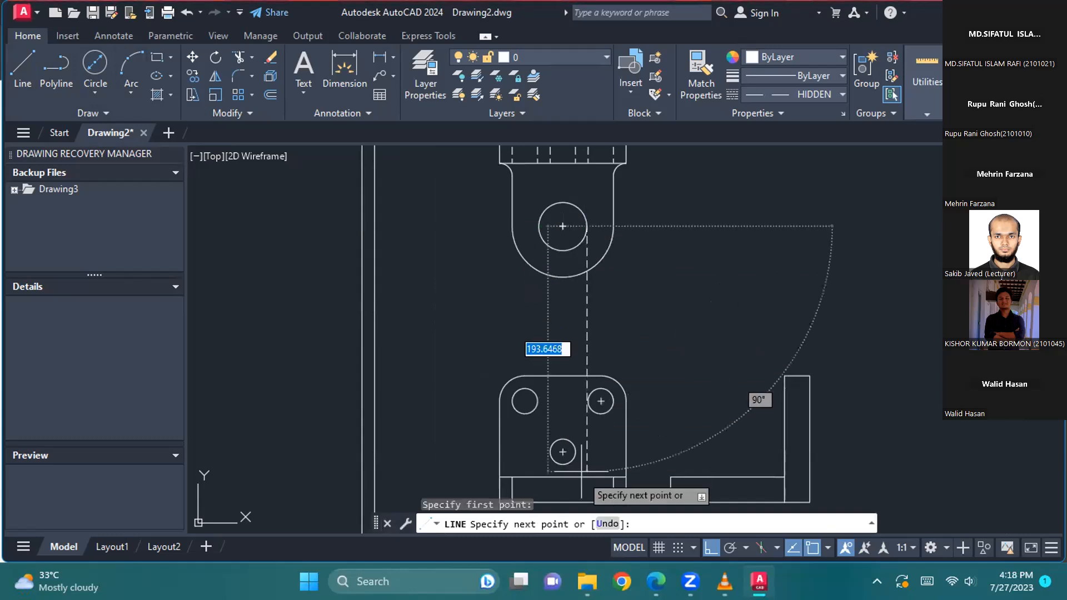
{"action": "middle_click_drag", "start_coordinate": [563, 500], "coordinate": [569, 449]}
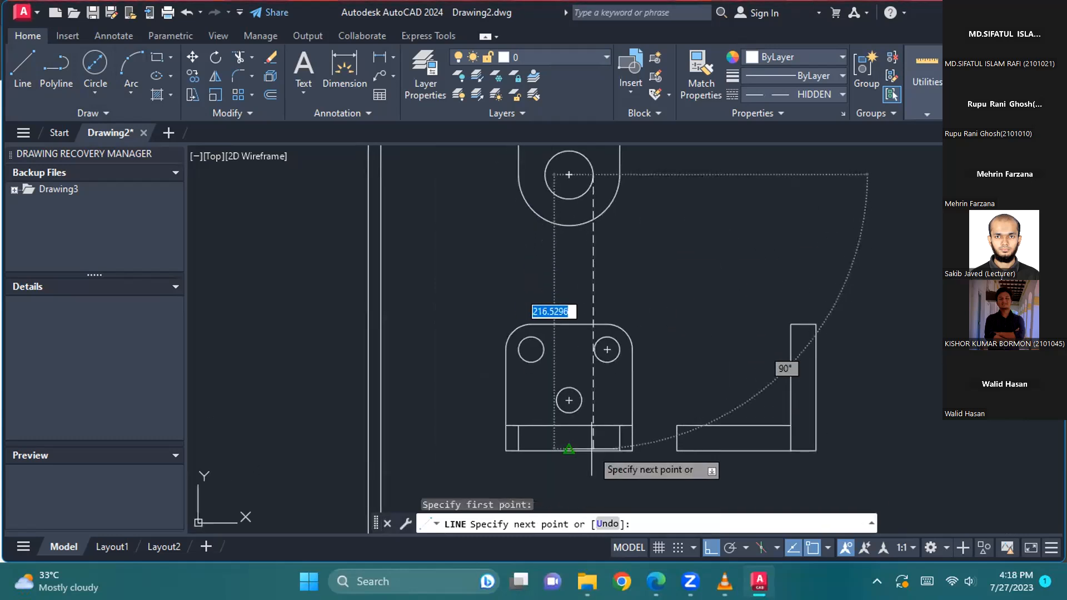
{"action": "left_click", "coordinate": [593, 465]}
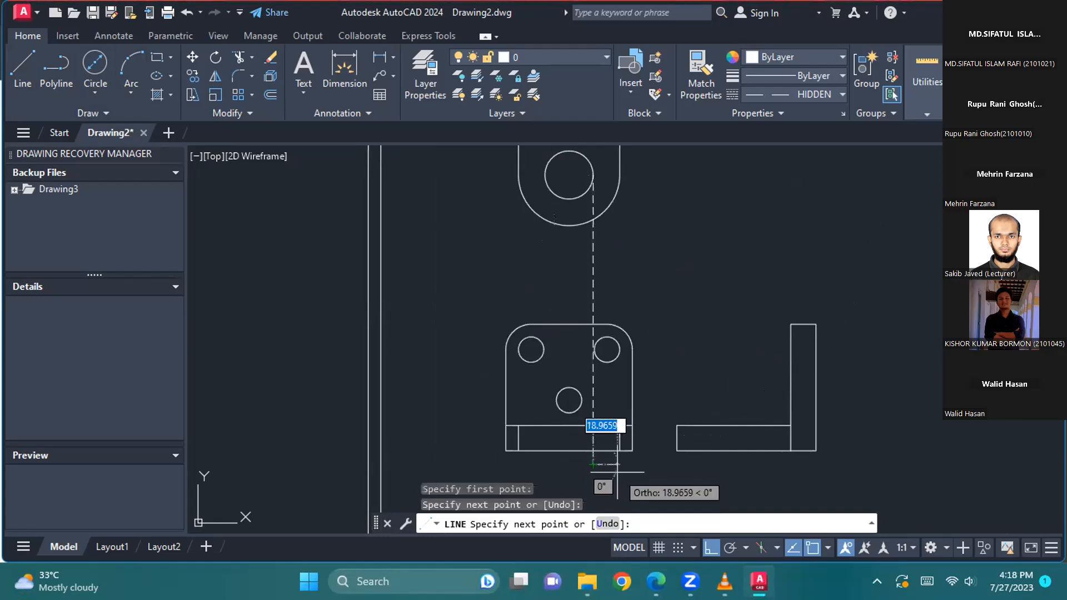
{"action": "key", "text": "Escape"}
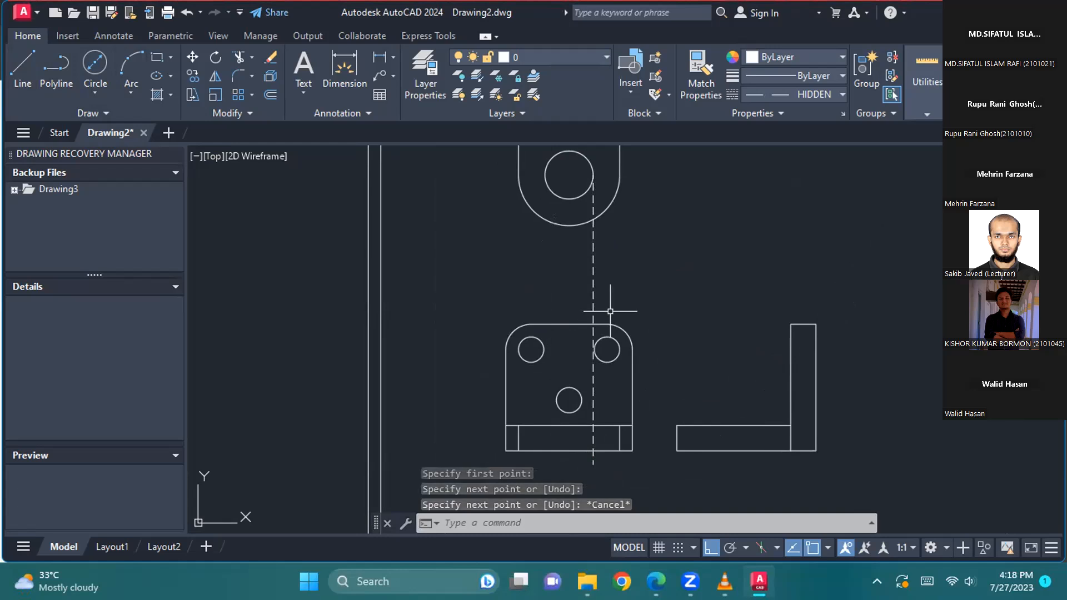
Step: Draw a vertical hidden projection line from the left edge of the top view's large hole down past the front view's bottom edge
{"action": "left_click", "coordinate": [22, 68]}
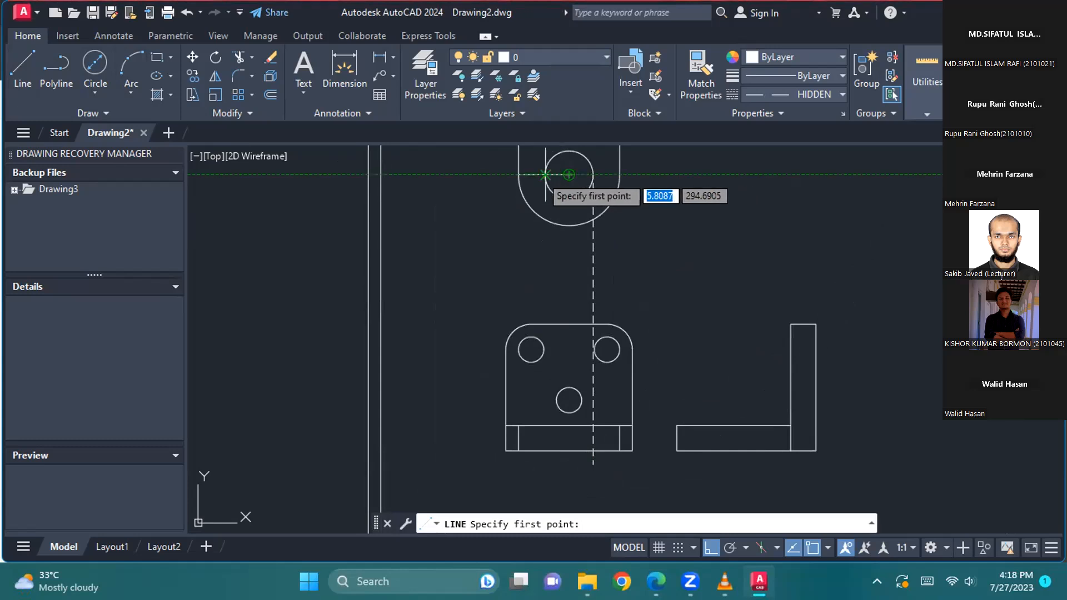
{"action": "left_click", "coordinate": [506, 175]}
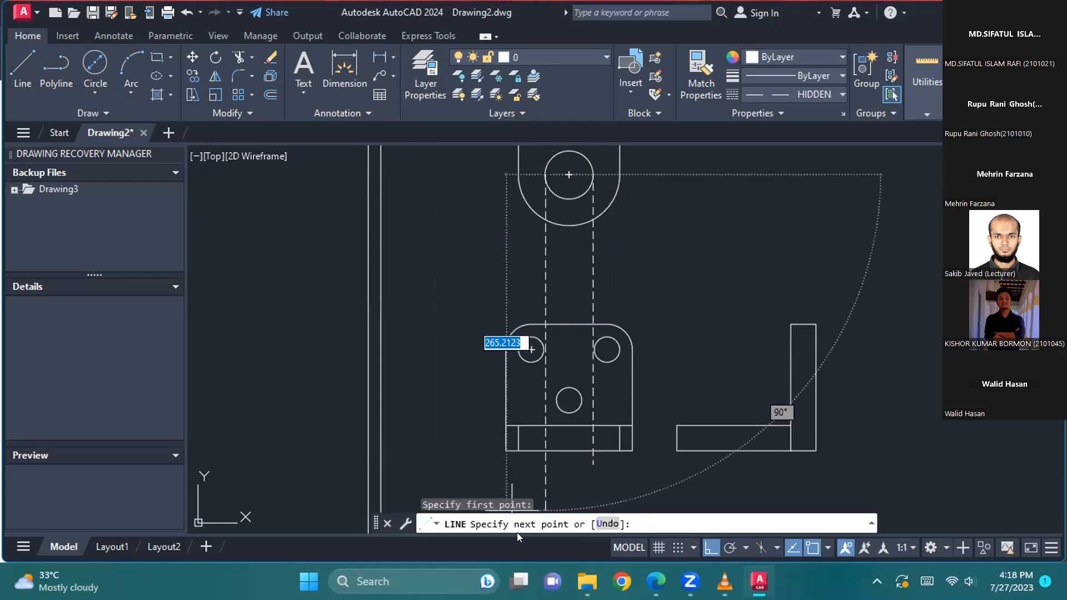
{"action": "left_click", "coordinate": [542, 488]}
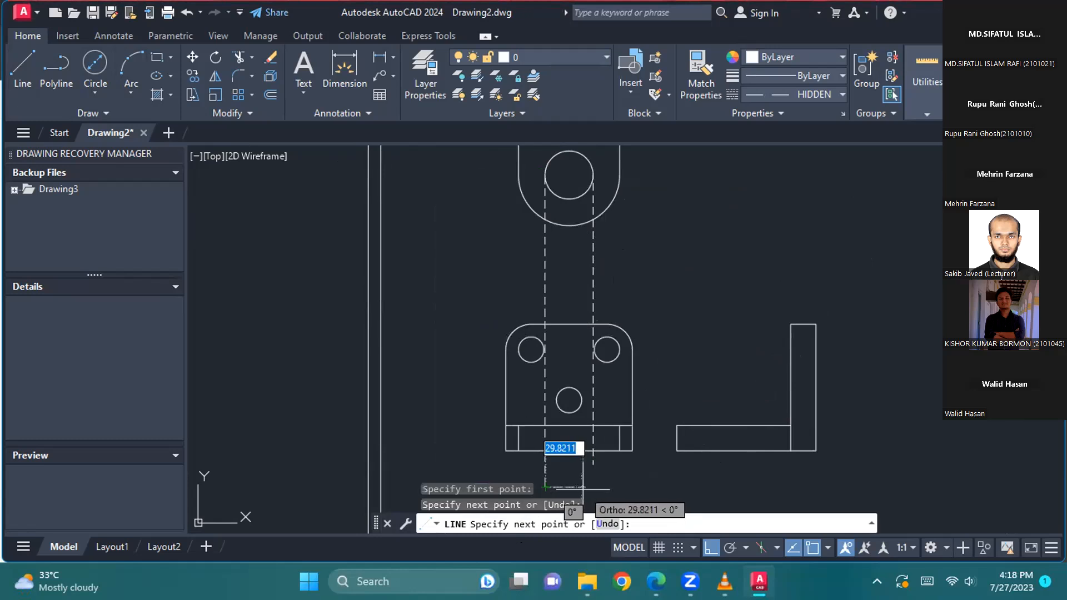
{"action": "key", "text": "Escape"}
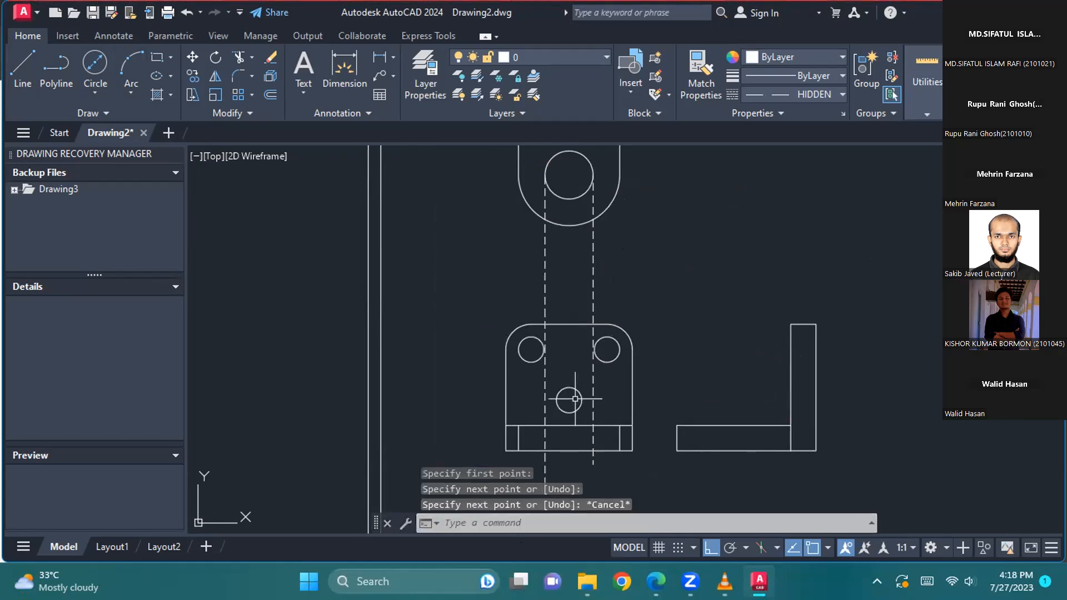
Step: Trim the two hidden projection lines below the front view and above its base strip, up to the plate's top edge
{"action": "middle_click_drag", "start_coordinate": [576, 426], "coordinate": [576, 363]}
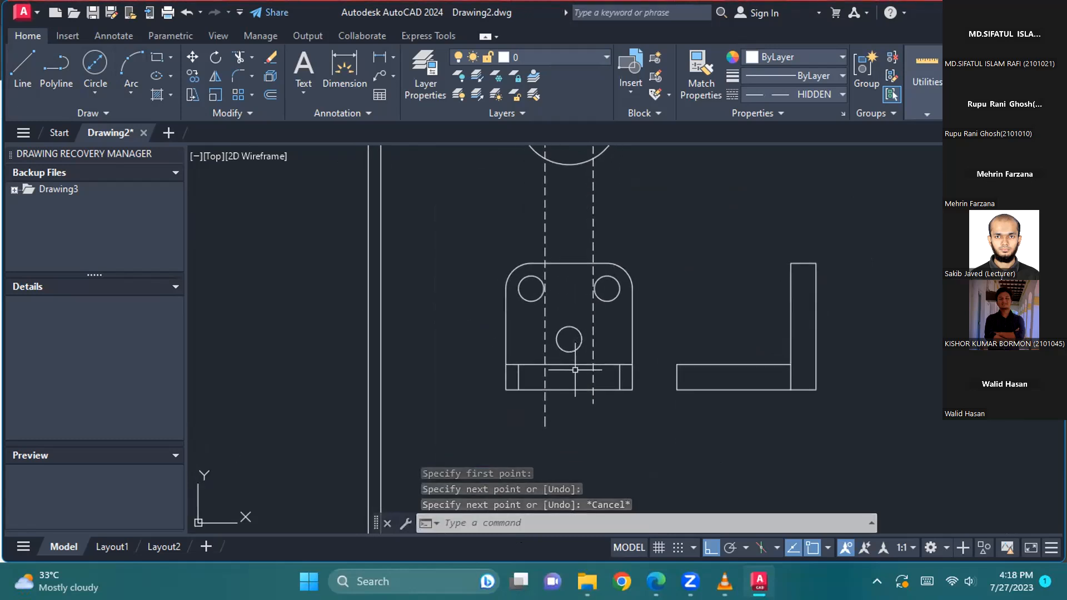
{"action": "scroll", "coordinate": [576, 369], "scroll_direction": "up", "scroll_amount": 2}
{"action": "left_click", "coordinate": [239, 57]}
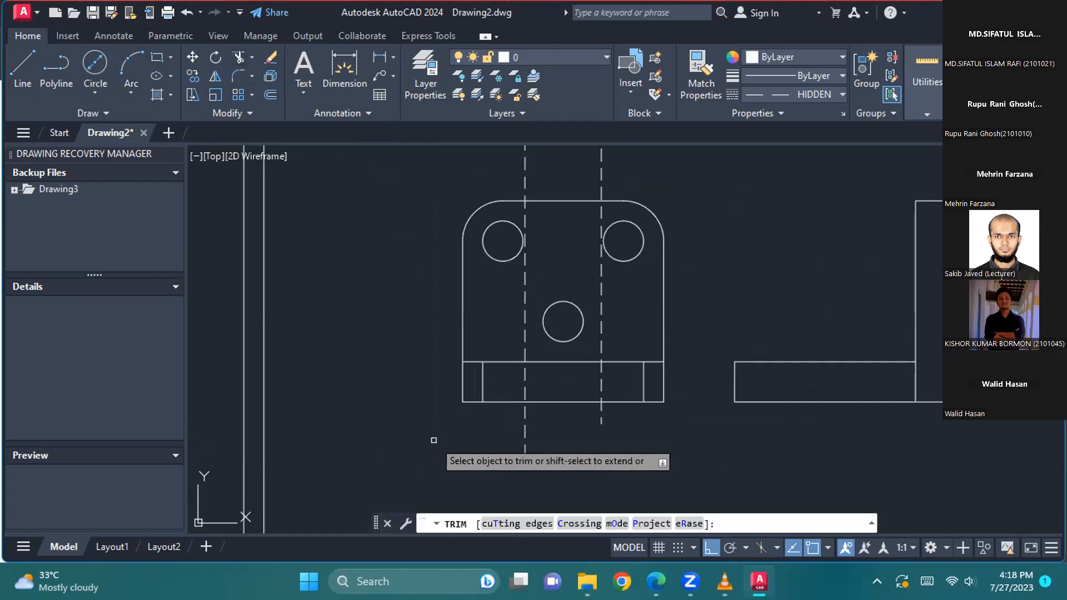
{"action": "left_click", "coordinate": [434, 440]}
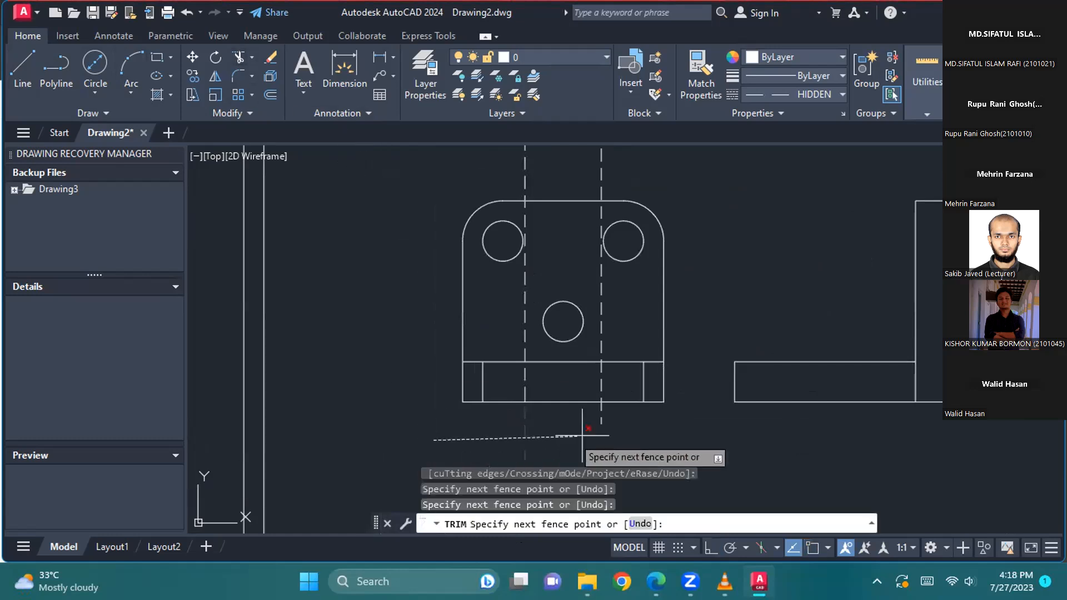
{"action": "left_click", "coordinate": [633, 413]}
{"action": "left_click", "coordinate": [504, 347]}
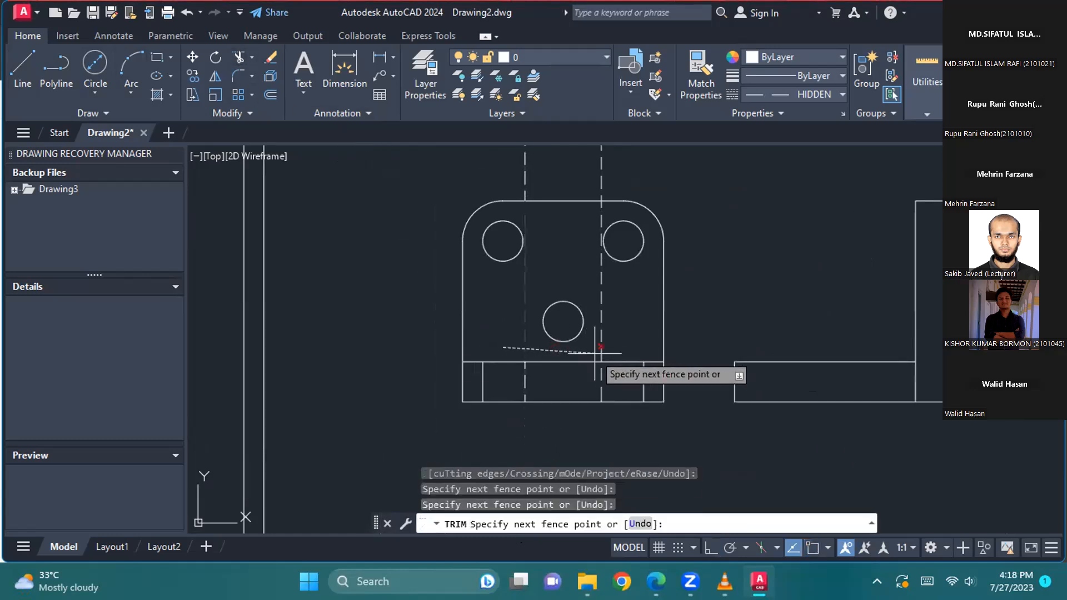
{"action": "key", "text": "Return"}
{"action": "key", "text": "Escape"}
Step: Delete the two leftover hidden projection lines between the top view's large hole and the front view's top edge
{"action": "scroll", "coordinate": [569, 290], "scroll_direction": "up", "scroll_amount": 2}
{"action": "scroll", "coordinate": [564, 289], "scroll_direction": "down", "scroll_amount": 2}
{"action": "middle_click_drag", "start_coordinate": [564, 289], "coordinate": [560, 434]}
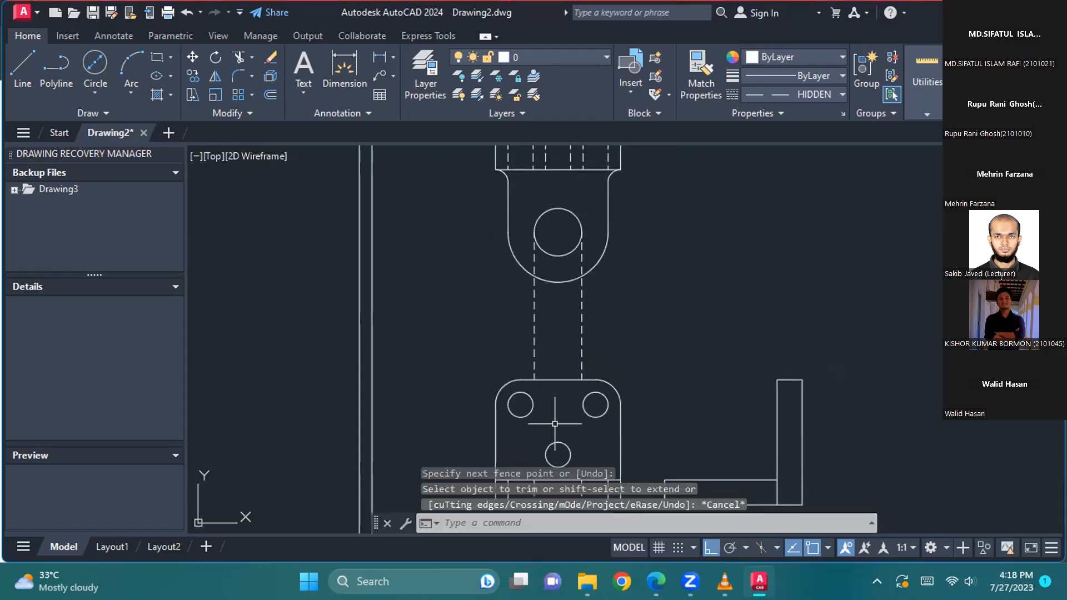
{"action": "left_click", "coordinate": [533, 353]}
{"action": "left_click", "coordinate": [582, 352]}
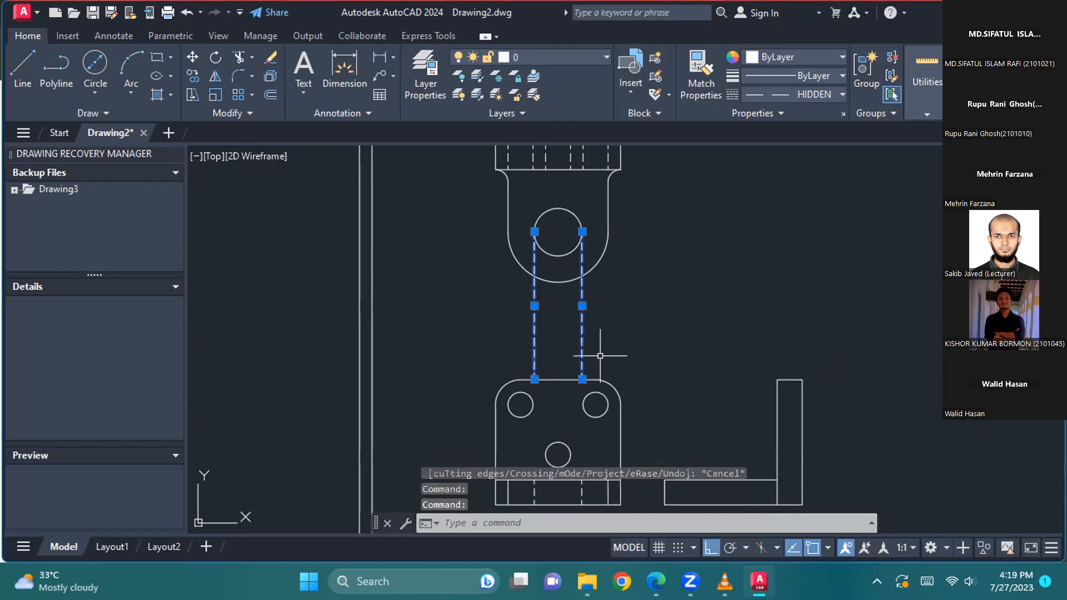
{"action": "key", "text": "Delete"}
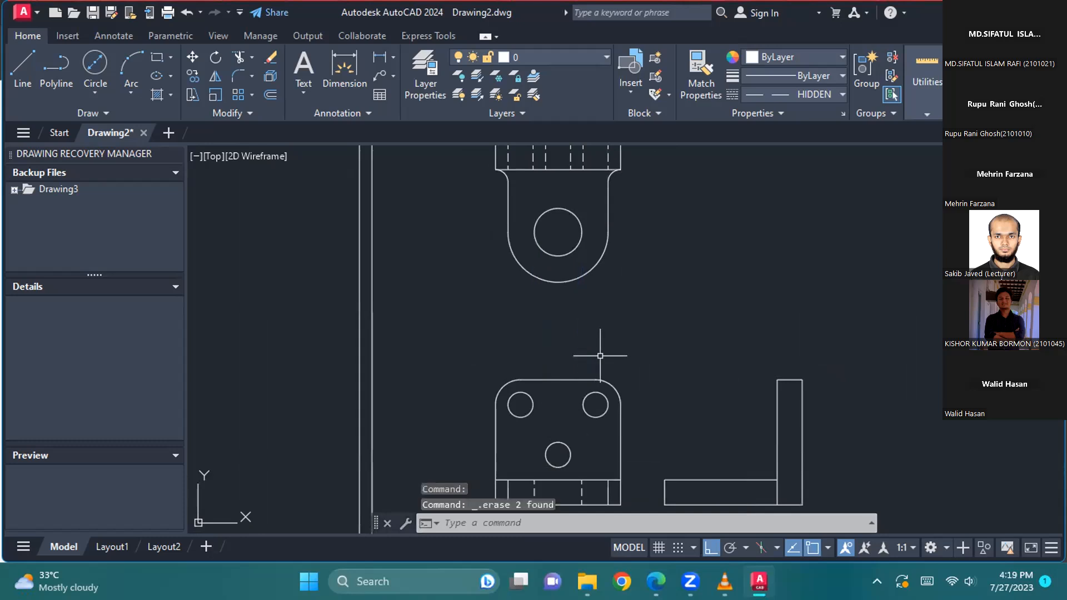
{"action": "middle_click_drag", "start_coordinate": [648, 373], "coordinate": [632, 293]}
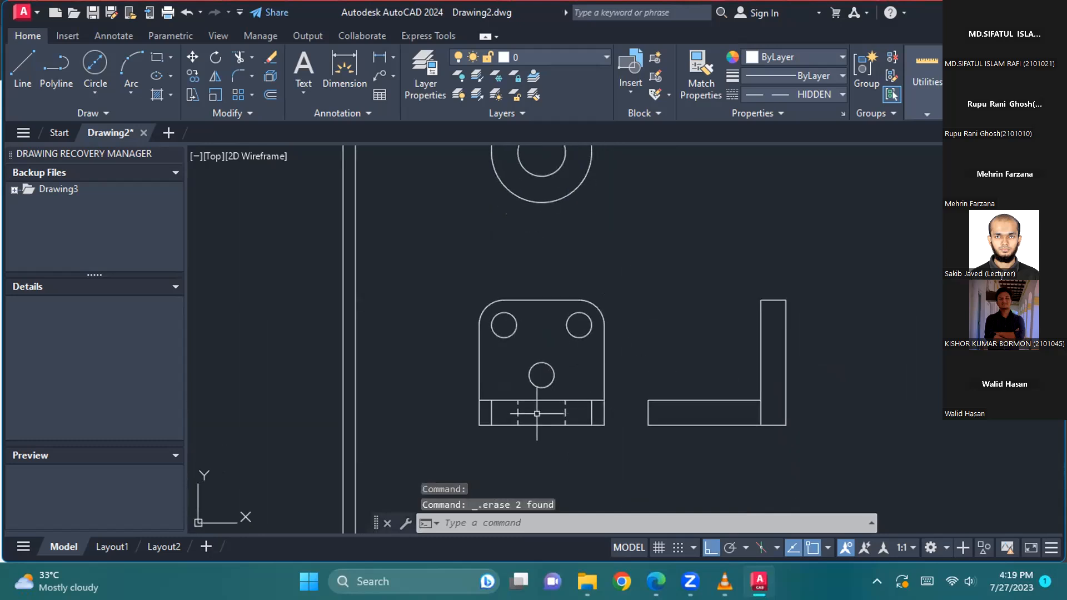
{"action": "scroll", "coordinate": [540, 413], "scroll_direction": "up", "scroll_amount": 2}
{"action": "middle_click_drag", "start_coordinate": [761, 338], "coordinate": [607, 340]}
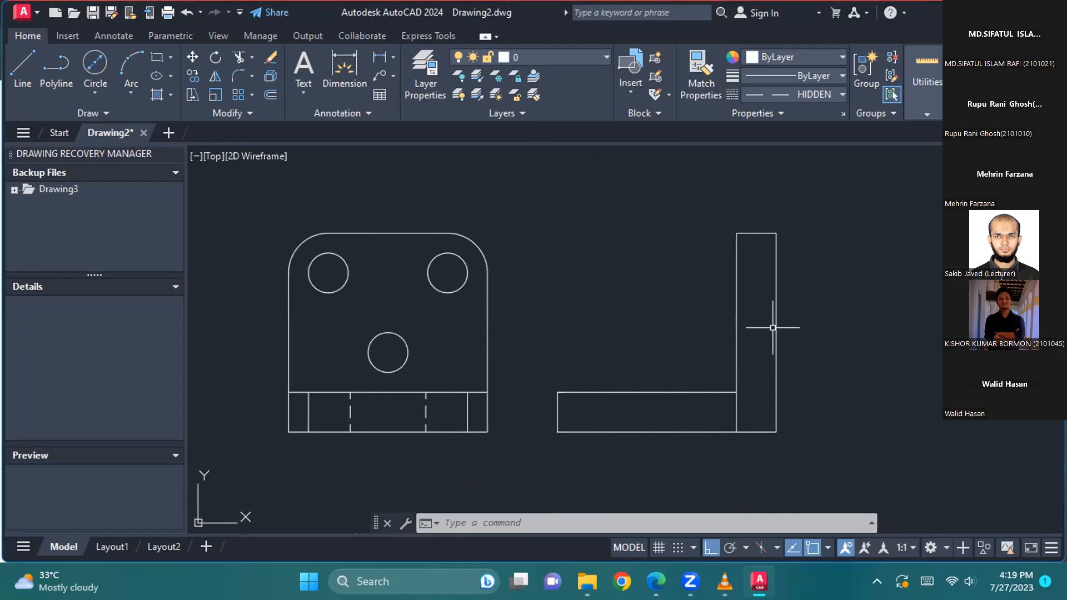
Step: Draw horizontal hidden lines from the top and bottom of the front view's upper-right circle across the side view's upright
{"action": "left_click", "coordinate": [26, 57]}
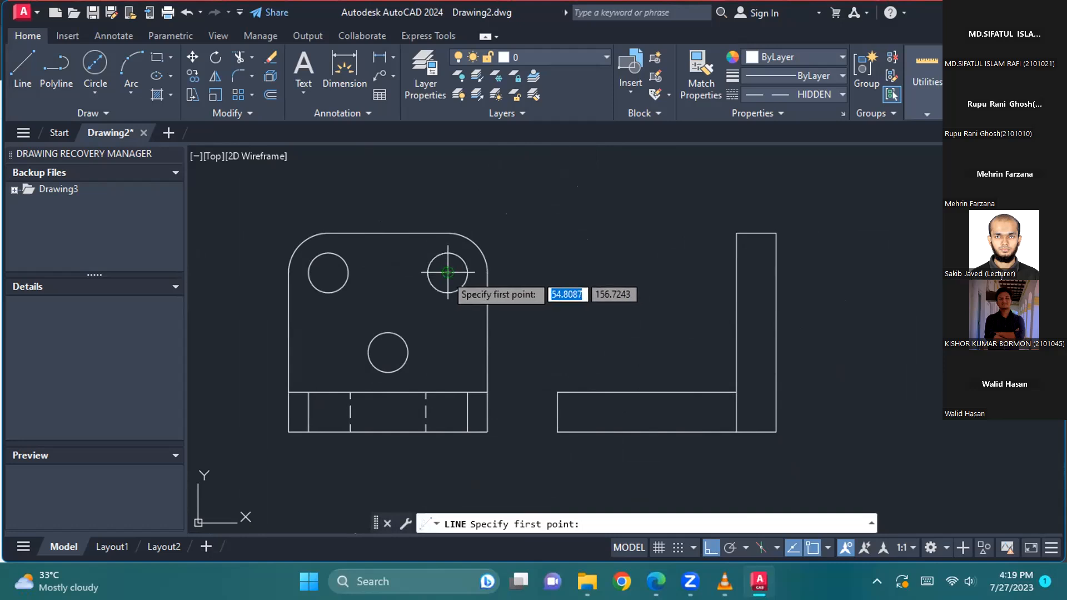
{"action": "left_click", "coordinate": [447, 252]}
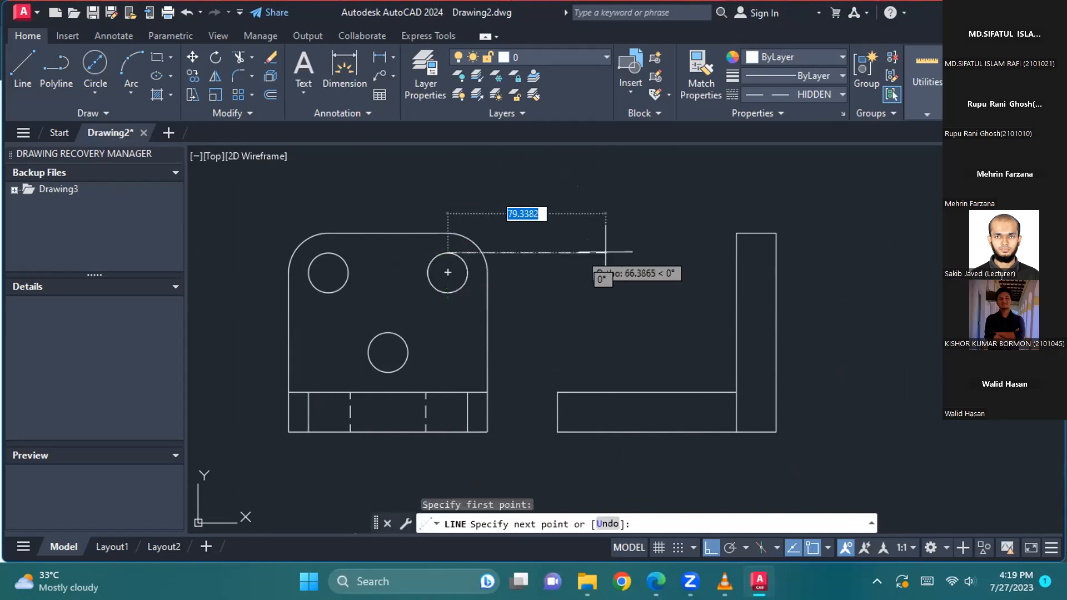
{"action": "left_click", "coordinate": [878, 239]}
{"action": "key", "text": "Escape"}
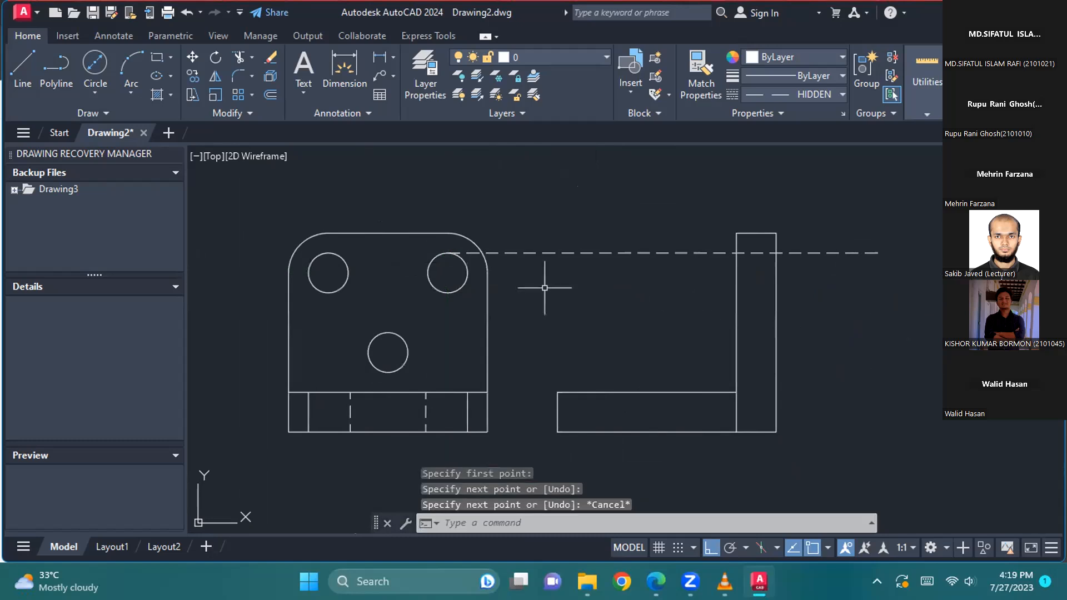
{"action": "left_click", "coordinate": [22, 70]}
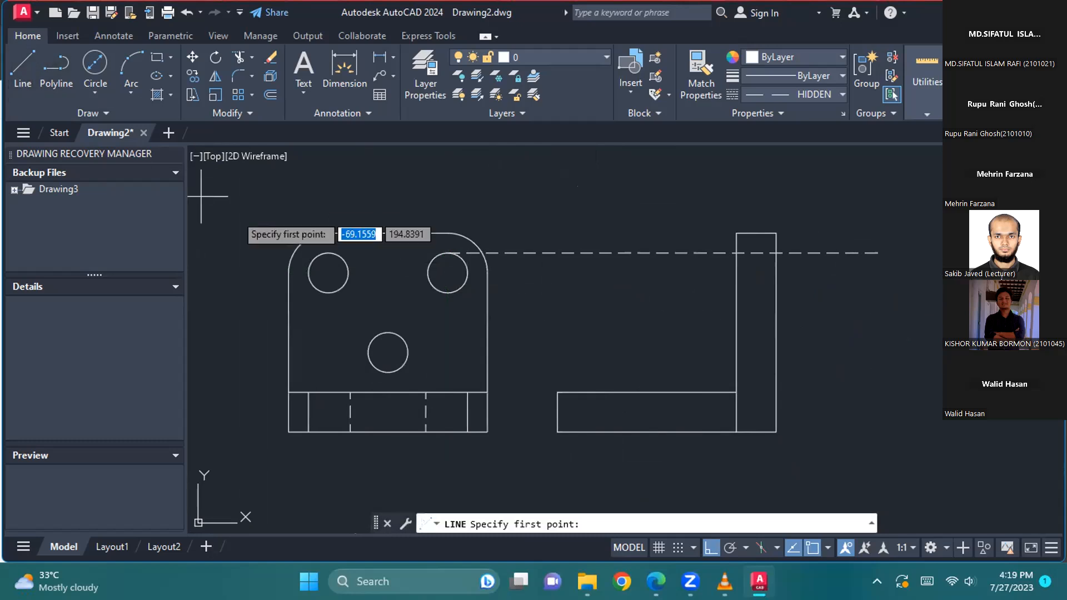
{"action": "left_click", "coordinate": [449, 295]}
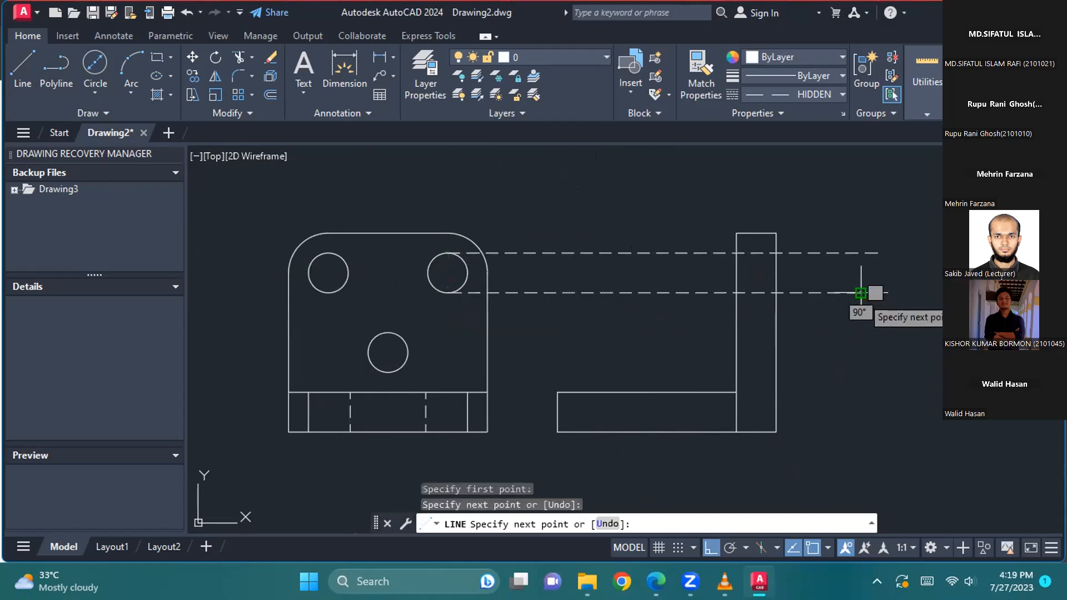
{"action": "key", "text": "Escape"}
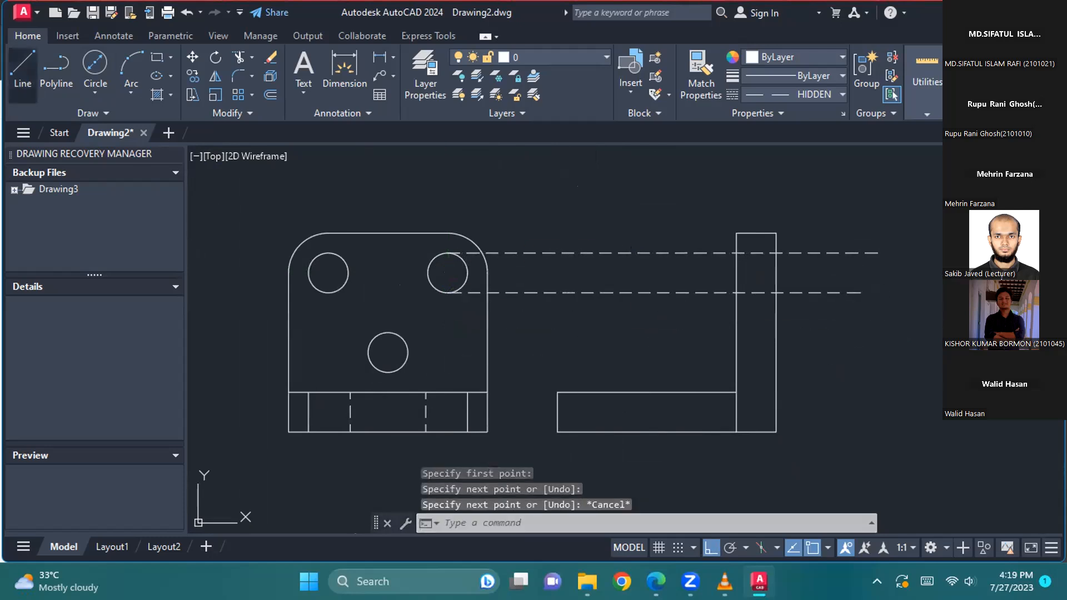
Step: Draw horizontal hidden lines from the top and bottom of the front view's lower circle across the side view's upright
{"action": "left_click", "coordinate": [22, 71]}
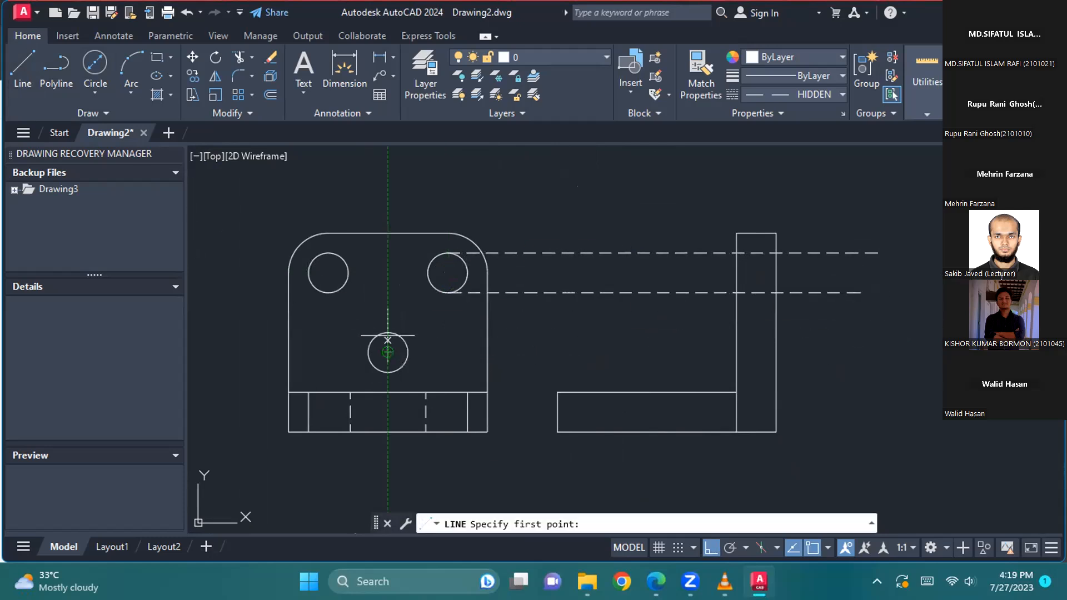
{"action": "left_click", "coordinate": [388, 334]}
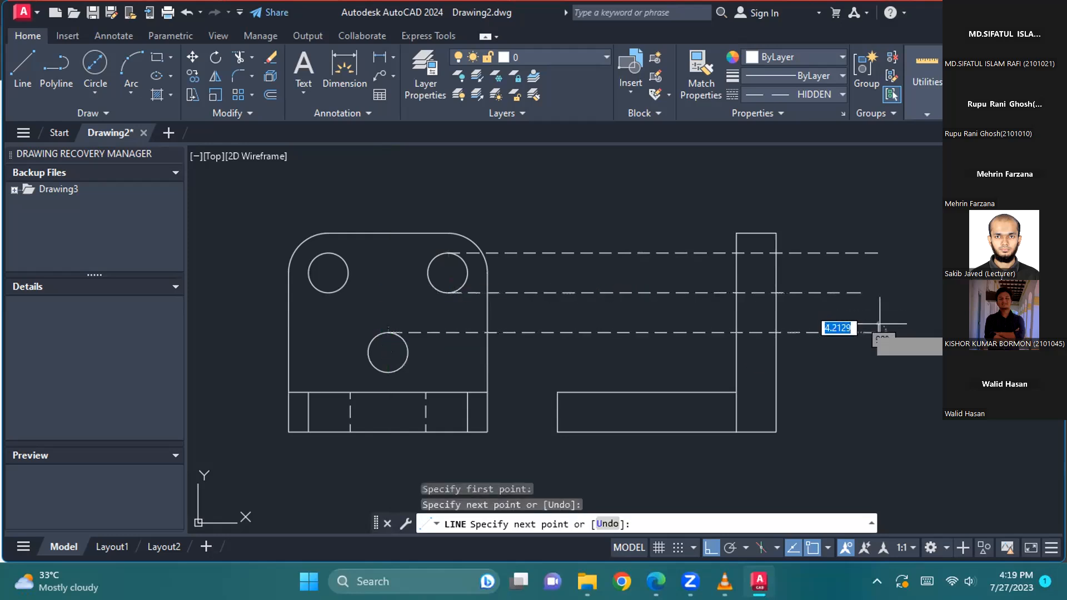
{"action": "key", "text": "Escape"}
{"action": "left_click", "coordinate": [18, 67]}
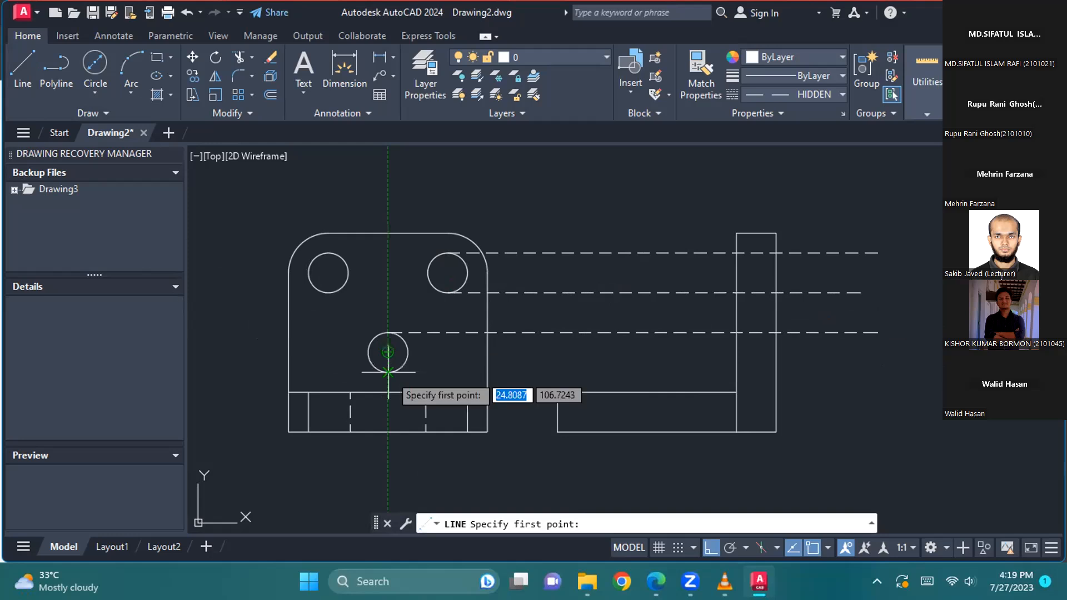
{"action": "left_click", "coordinate": [388, 372]}
{"action": "key", "text": "Escape"}
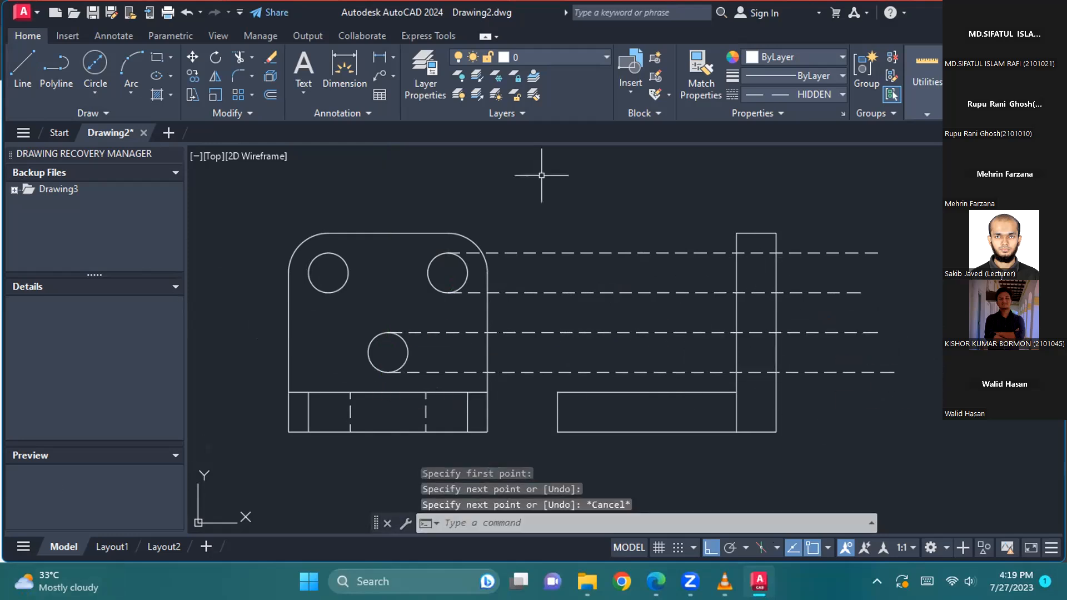
Step: Trim the four projection lines beyond the upright's outer edge and in the gap between the front and side views
{"action": "left_click", "coordinate": [245, 57]}
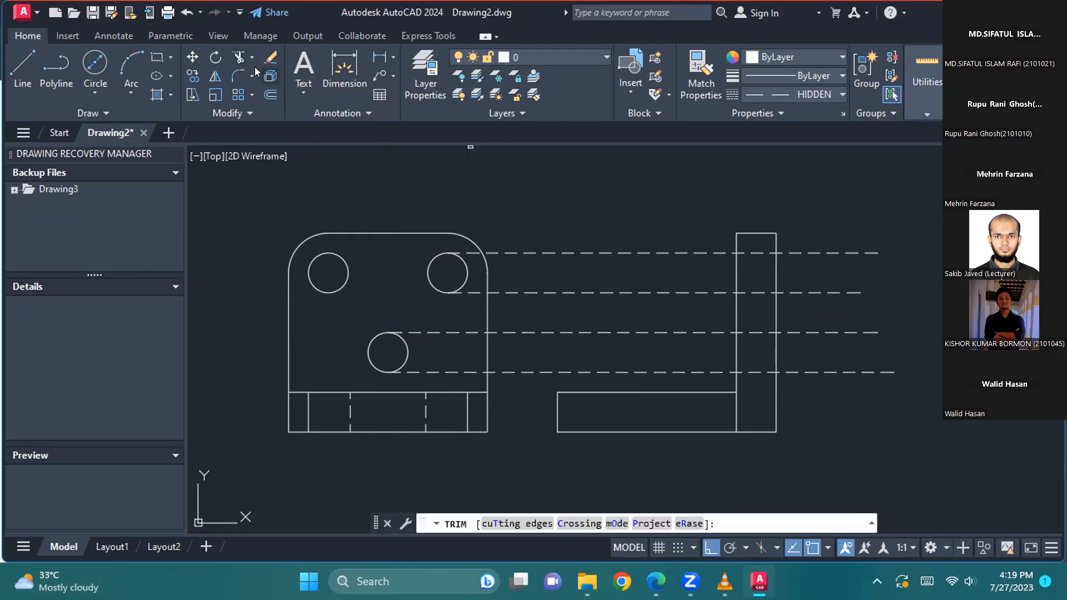
{"action": "left_click", "coordinate": [820, 225]}
{"action": "key", "text": "Return"}
{"action": "left_click", "coordinate": [670, 206]}
{"action": "key", "text": "Return"}
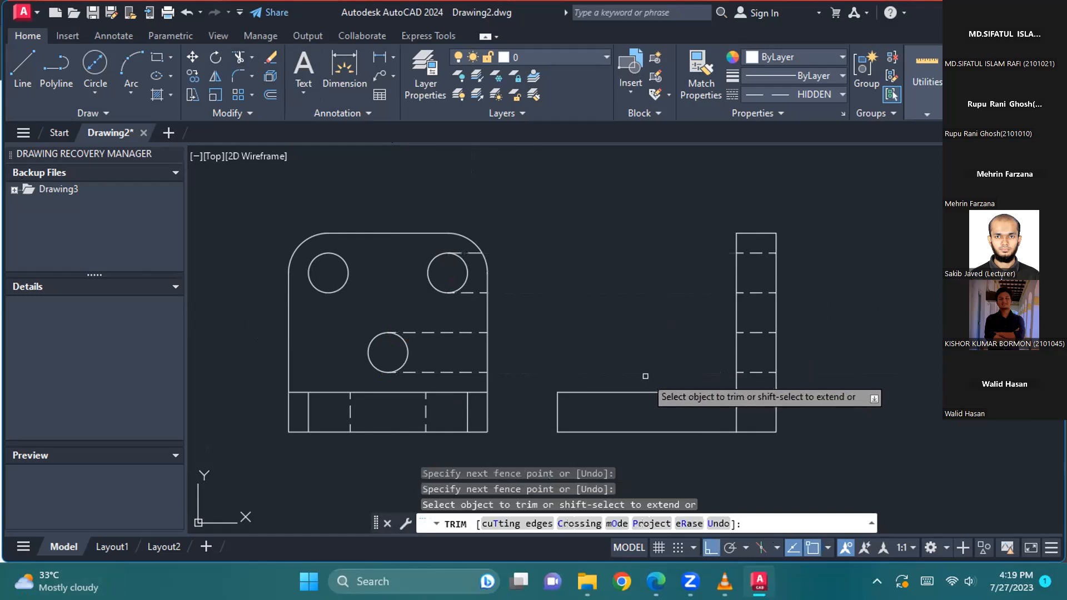
Step: Trim away the leftover pieces of the four projection lines inside the front view
{"action": "left_click", "coordinate": [464, 243]}
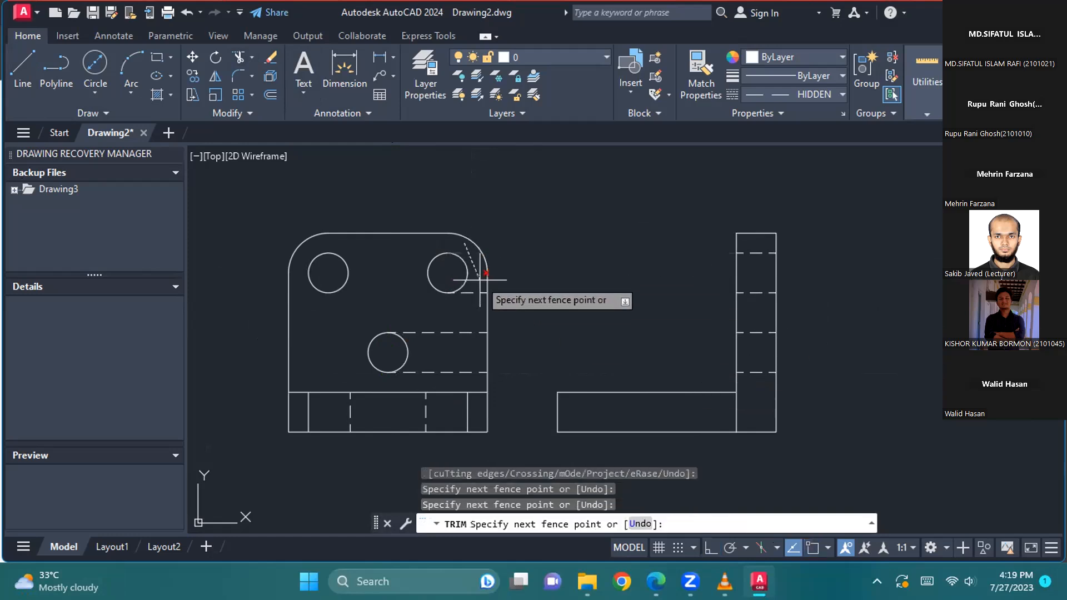
{"action": "key", "text": "Return"}
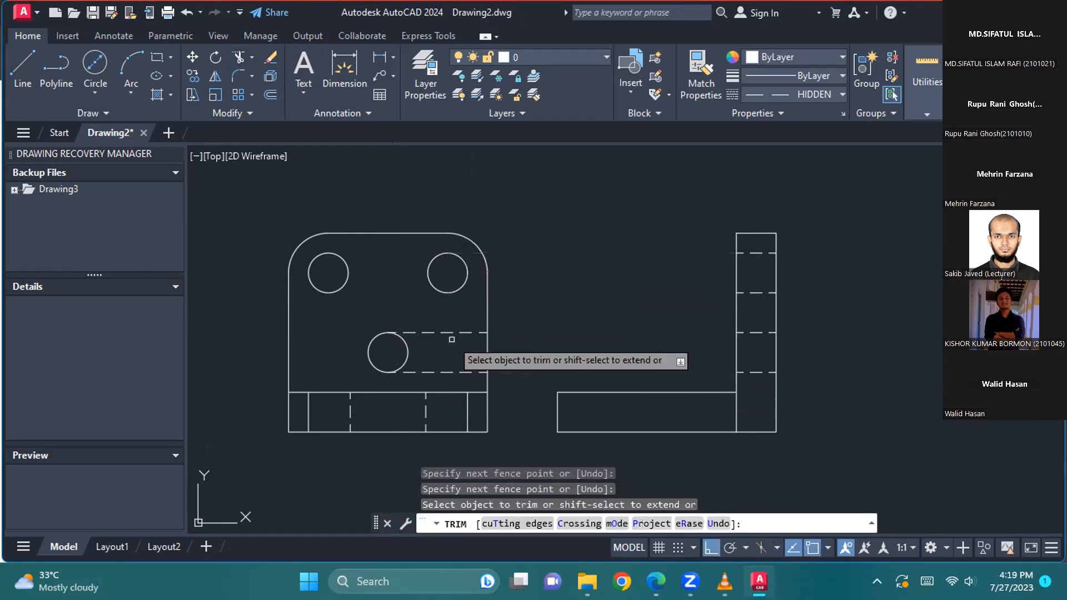
{"action": "left_click_drag", "start_coordinate": [450, 325], "coordinate": [447, 382]}
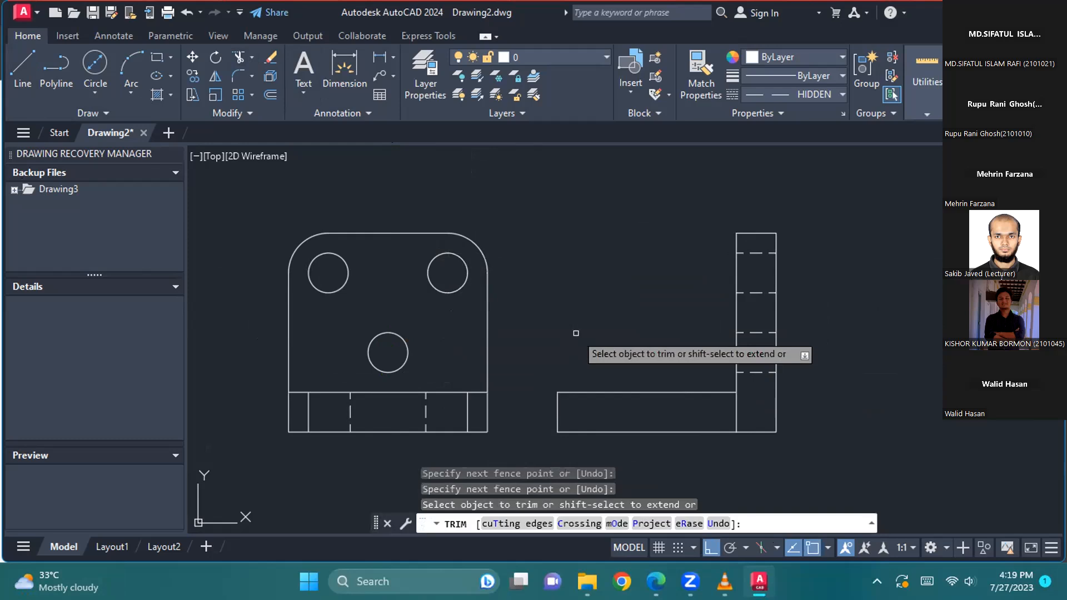
{"action": "key", "text": "Escape"}
Step: Switch to the browser to examine the First Problem side view in ME_160_lec_3.pdf, and return to the AutoCAD drawing
{"action": "middle_click_drag", "start_coordinate": [705, 348], "coordinate": [675, 300]}
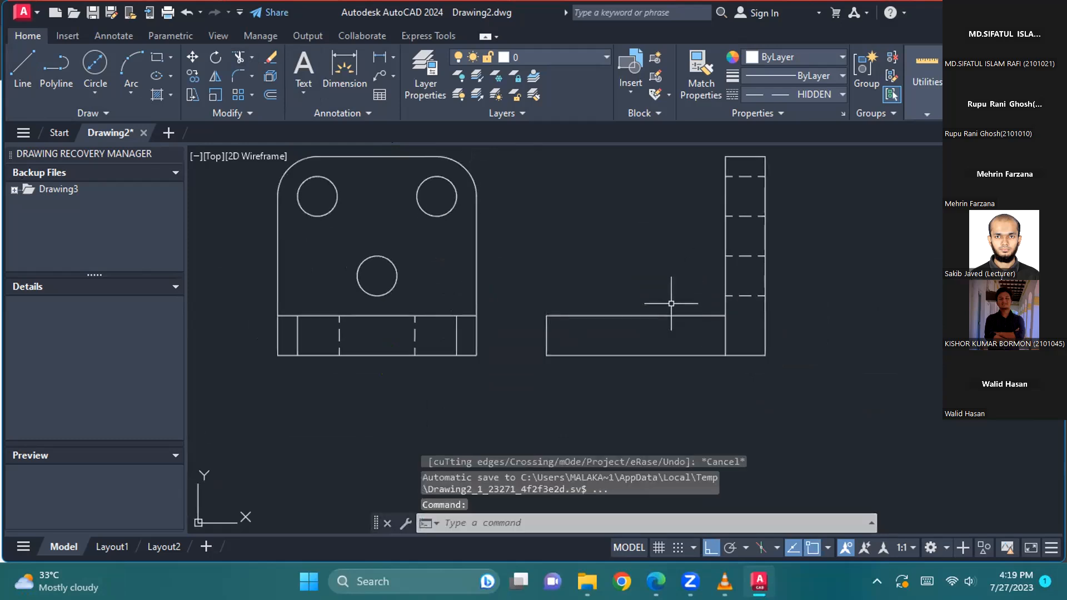
{"action": "key", "text": "alt+Tab"}
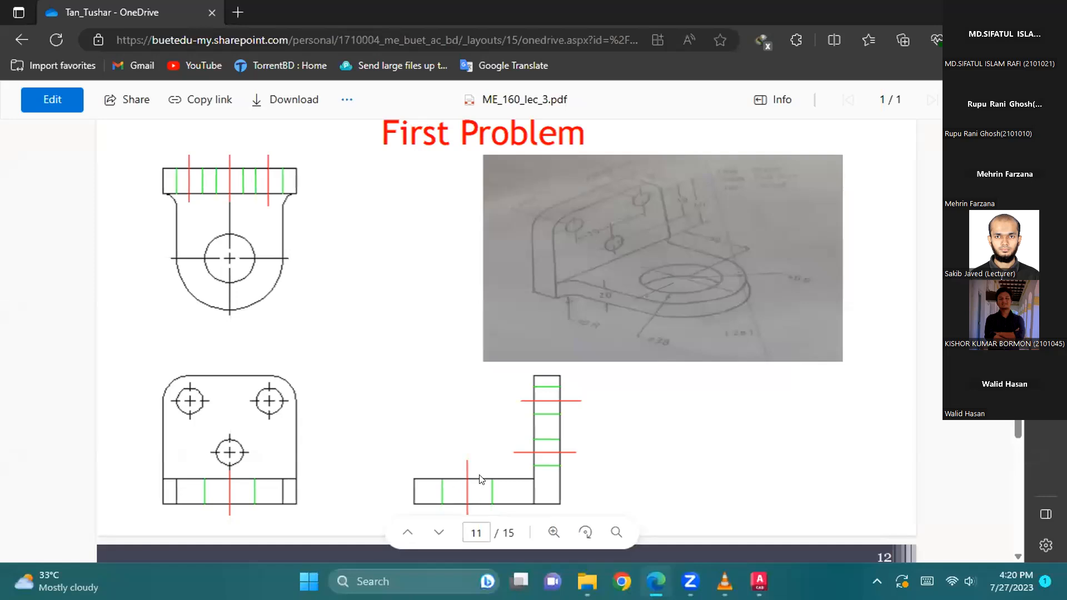
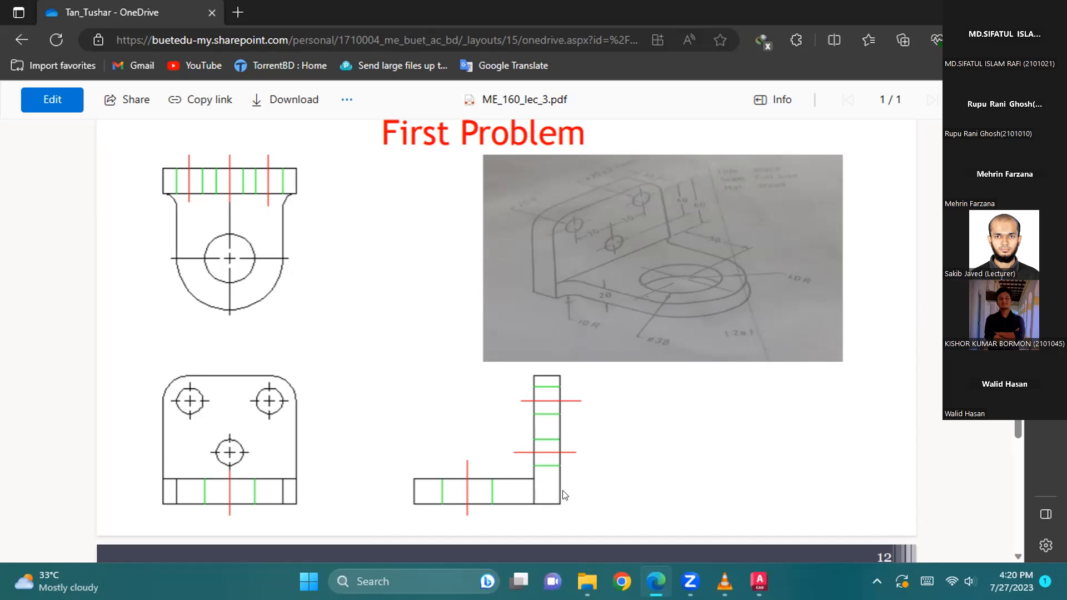
{"action": "key", "text": "alt+Tab"}
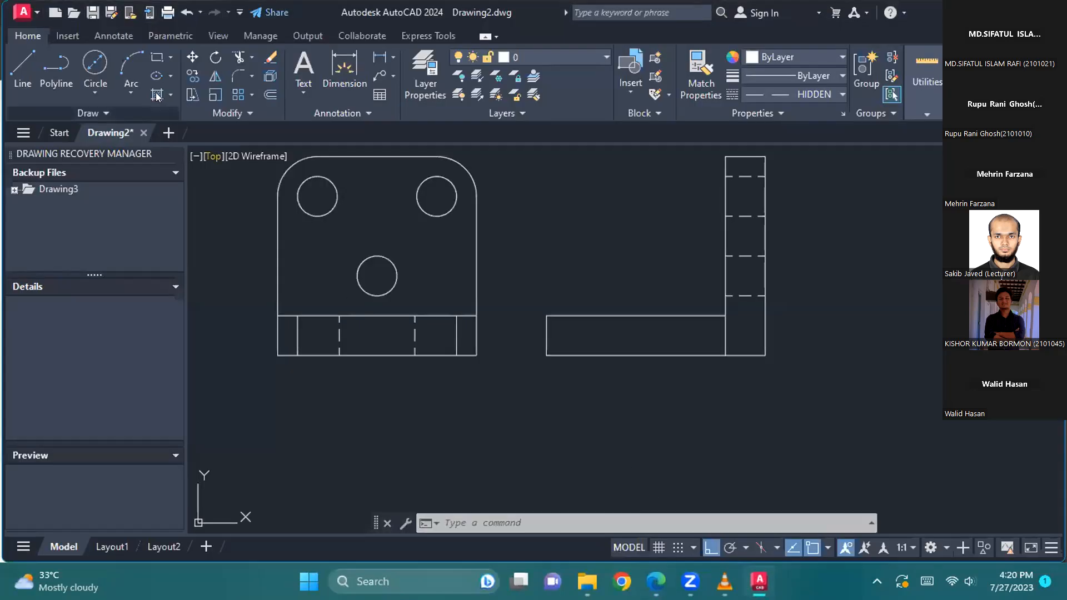
Step: Draw a vertical line up through the side view's base, starting on its bottom edge 50 units from the upright's inner corner
{"action": "left_click", "coordinate": [21, 71]}
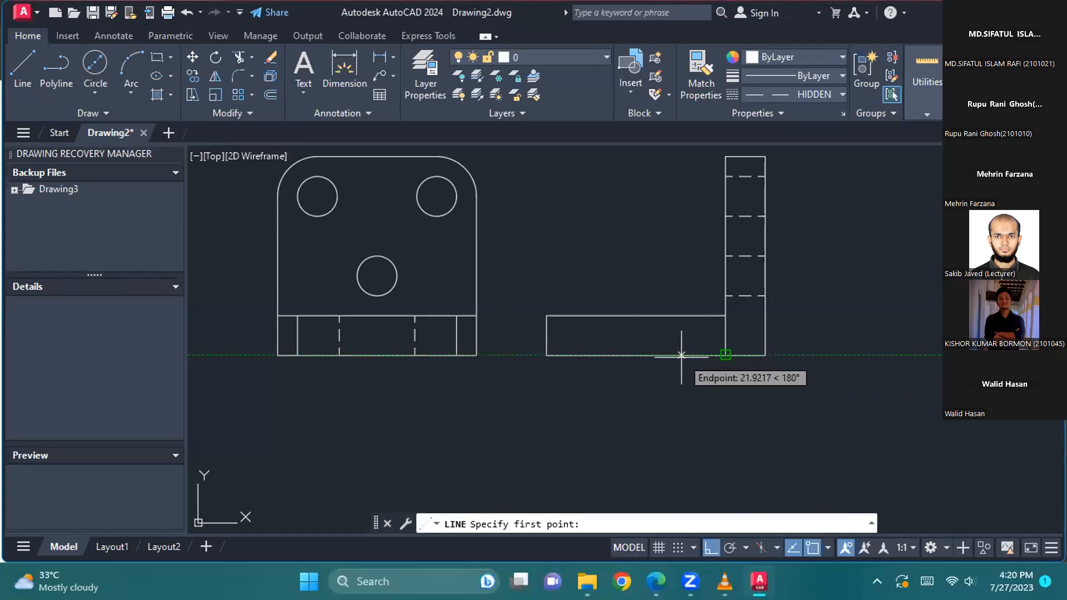
{"action": "type", "text": "50"}
{"action": "key", "text": "Return"}
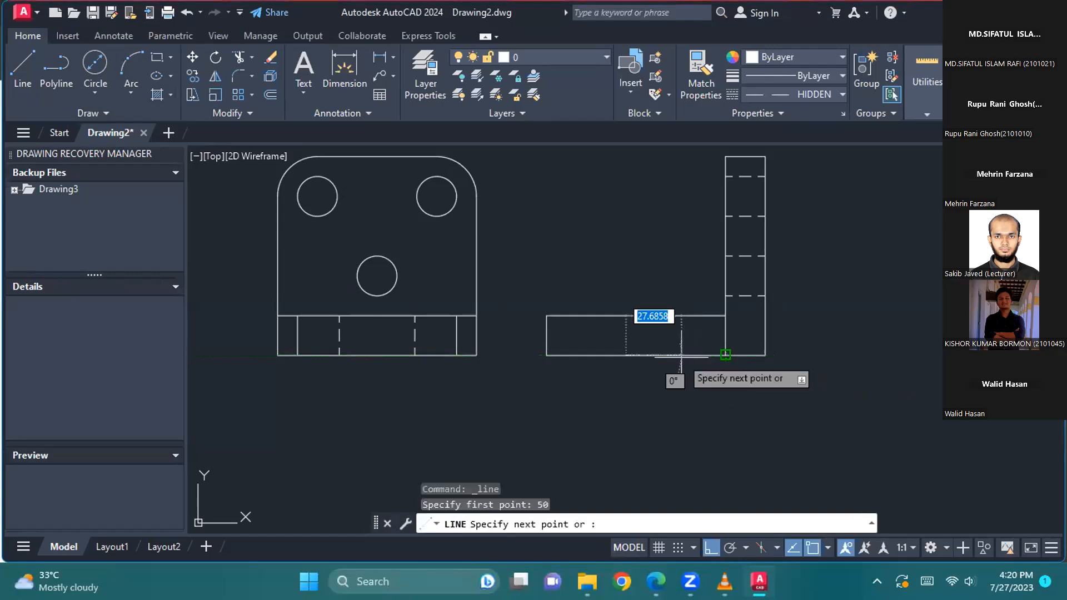
{"action": "left_click", "coordinate": [626, 258]}
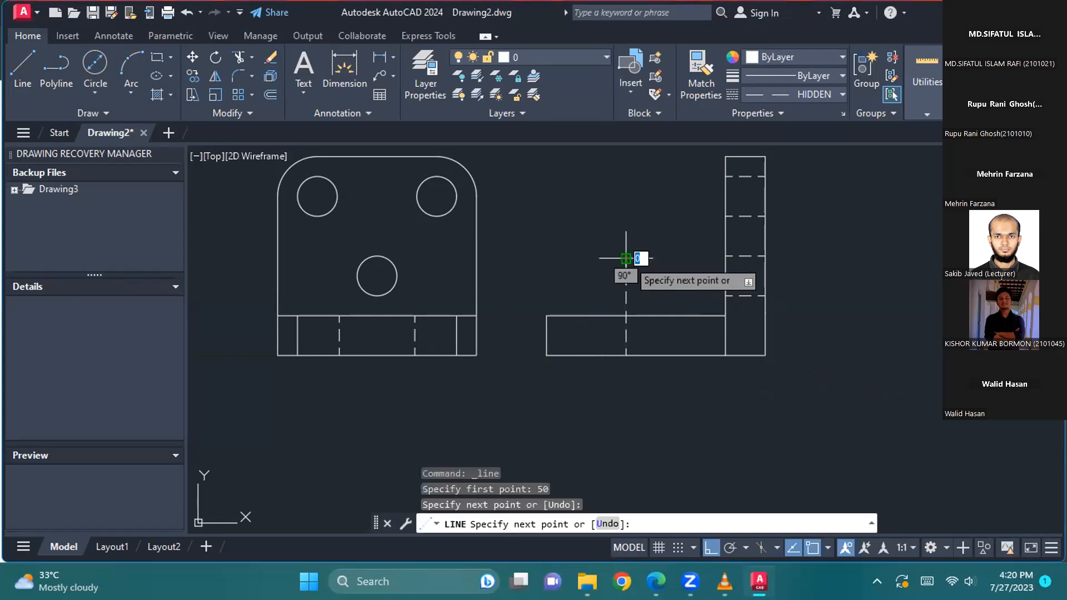
{"action": "key", "text": "Escape"}
Step: Draw a vertical hidden line through the base, offset 19 units from the hole's centre line on the side toward the upright
{"action": "scroll", "coordinate": [639, 341], "scroll_direction": "up", "scroll_amount": 4}
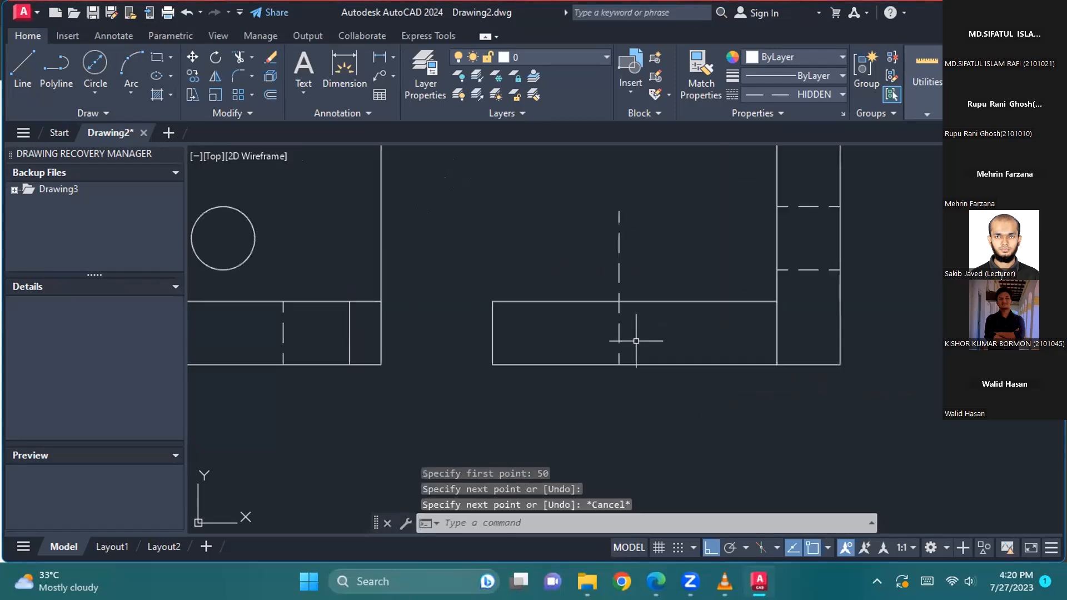
{"action": "left_click", "coordinate": [22, 68]}
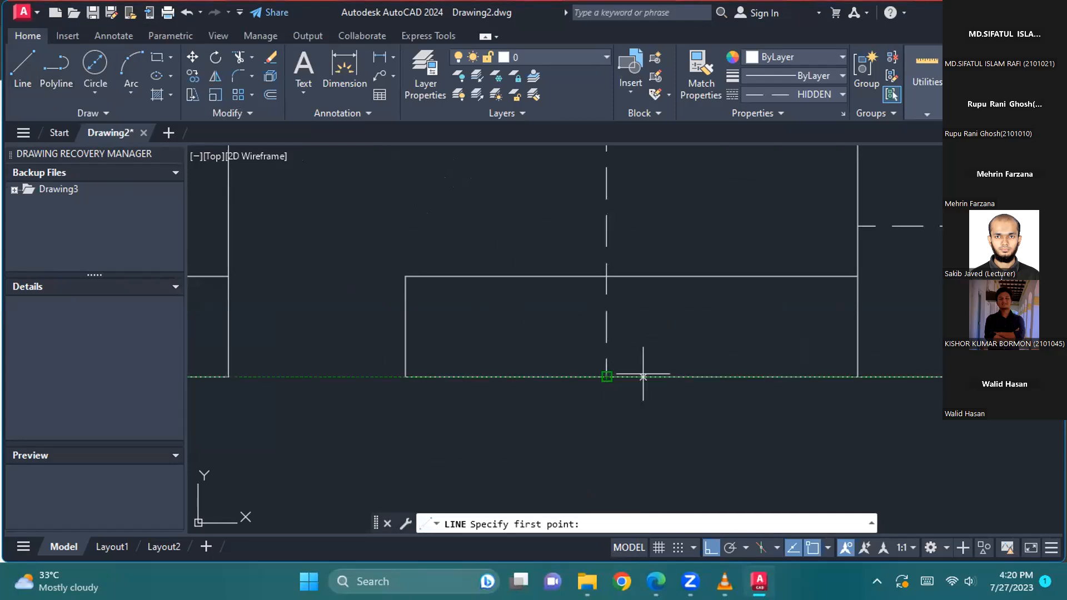
{"action": "type", "text": "19"}
{"action": "key", "text": "Return"}
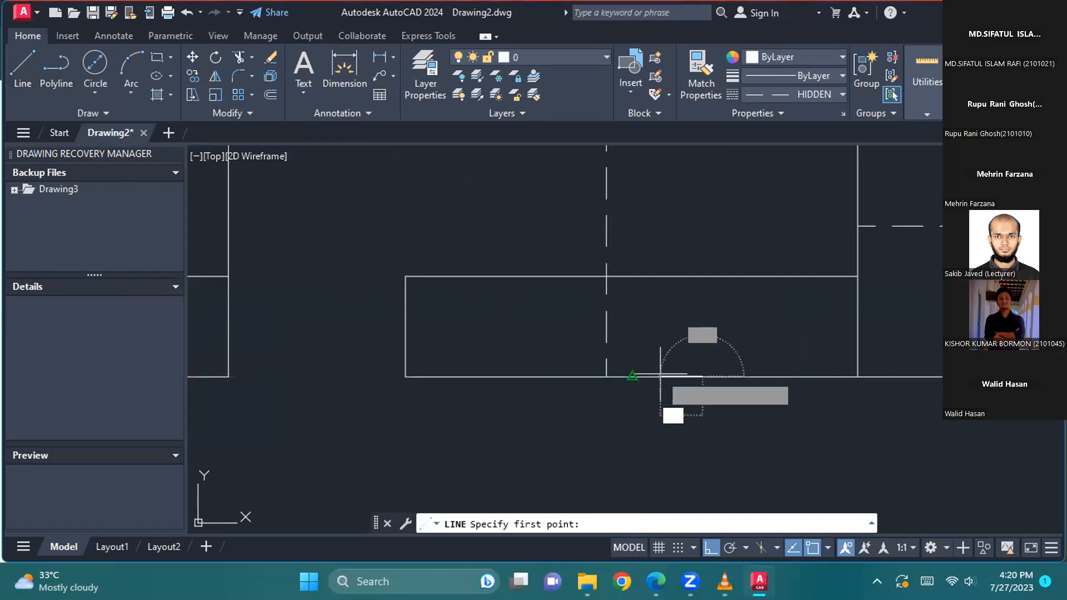
{"action": "left_click", "coordinate": [673, 241]}
{"action": "key", "text": "Escape"}
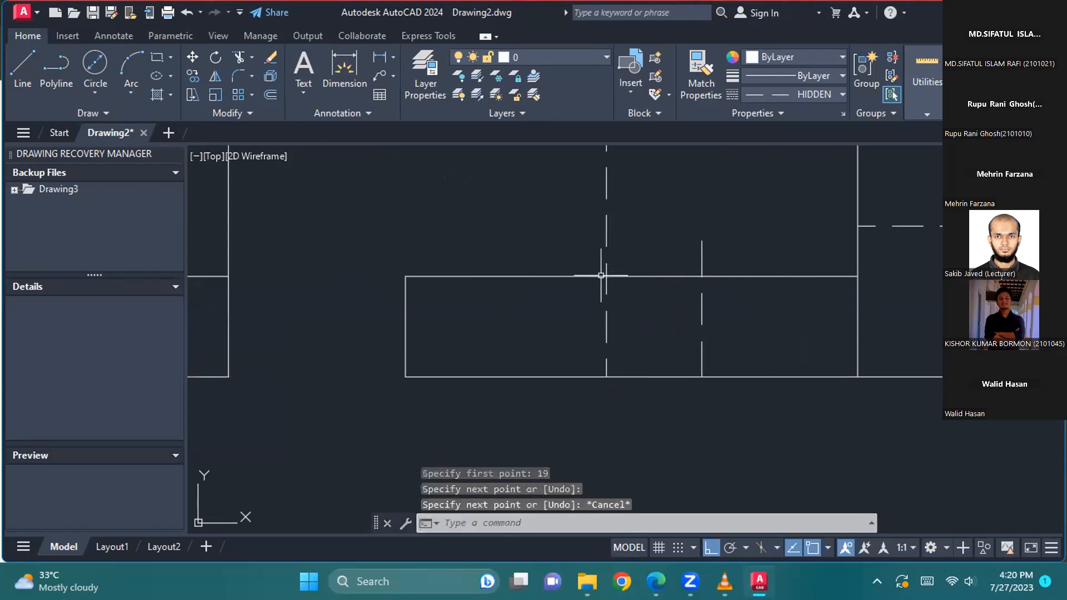
Step: Draw a vertical hidden line through the base, offset 19 units from the hole's centre line on the side away from the upright
{"action": "left_click", "coordinate": [19, 63]}
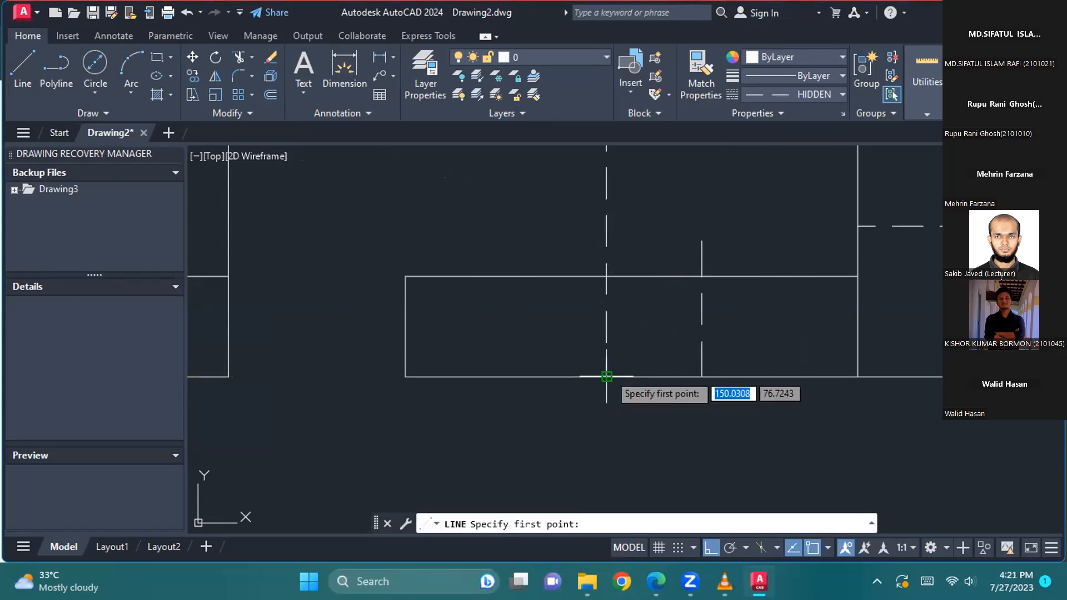
{"action": "type", "text": "1"}
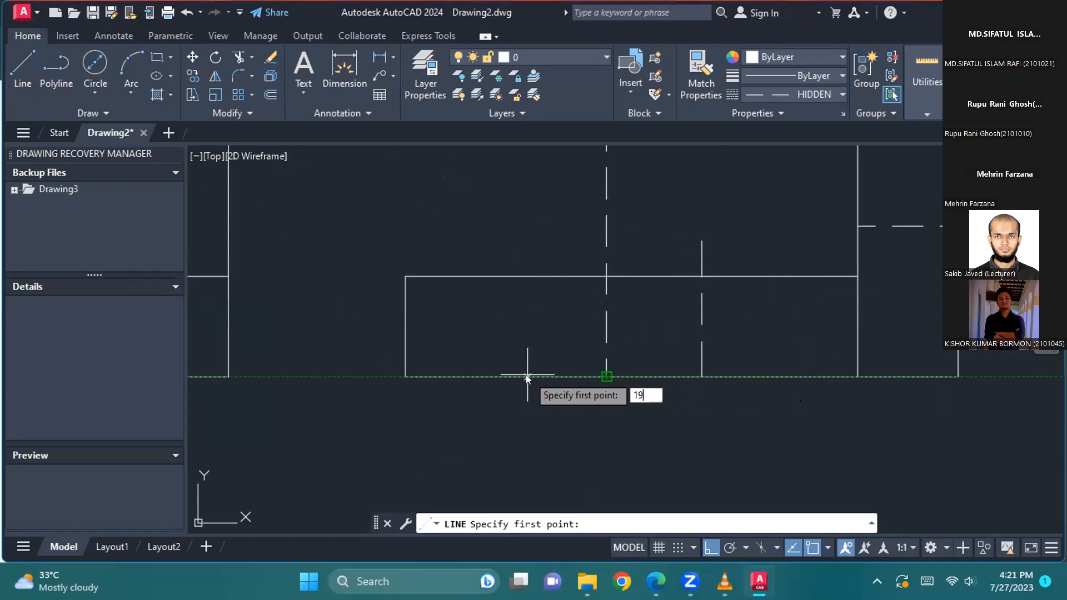
{"action": "type", "text": "9"}
{"action": "key", "text": "Return"}
{"action": "left_click", "coordinate": [511, 237]}
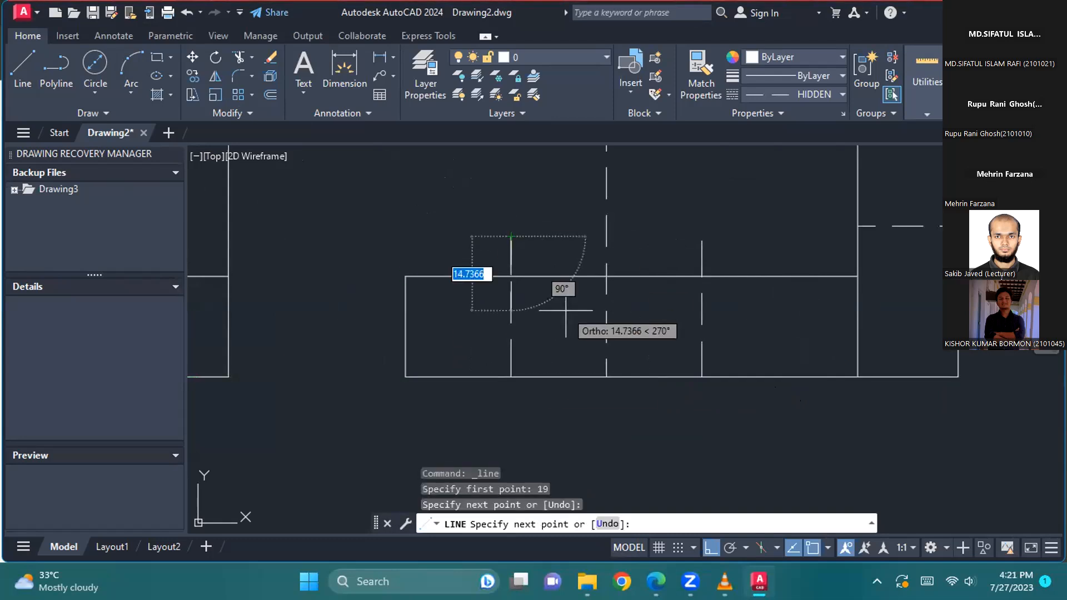
{"action": "key", "text": "Escape"}
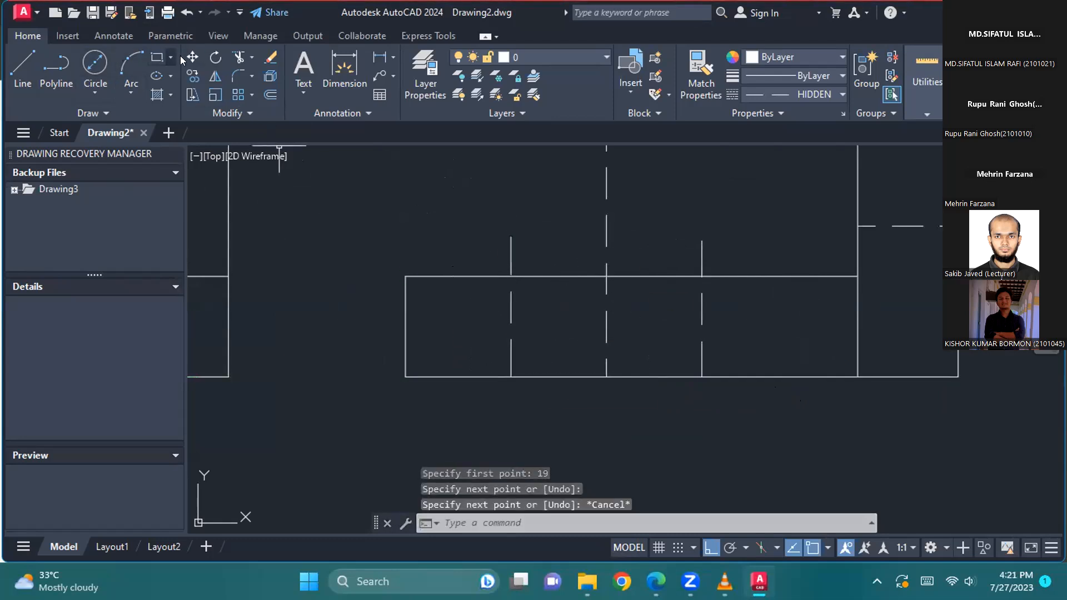
Step: Trim the three vertical lines above the side view's base and remove the middle line inside it
{"action": "left_click", "coordinate": [239, 57]}
{"action": "mouse_move", "coordinate": [493, 249]}
{"action": "left_mouse_down"}
{"action": "mouse_move", "coordinate": [489, 240]}
{"action": "mouse_move", "coordinate": [762, 245]}
{"action": "mouse_move", "coordinate": [765, 257]}
{"action": "left_mouse_up"}
{"action": "mouse_move", "coordinate": [603, 341]}
{"action": "left_mouse_down"}
{"action": "mouse_move", "coordinate": [610, 350]}
{"action": "mouse_move", "coordinate": [605, 336]}
{"action": "left_mouse_up"}
{"action": "key", "text": "Escape"}
{"action": "scroll", "coordinate": [613, 340], "scroll_direction": "down", "scroll_amount": 5}
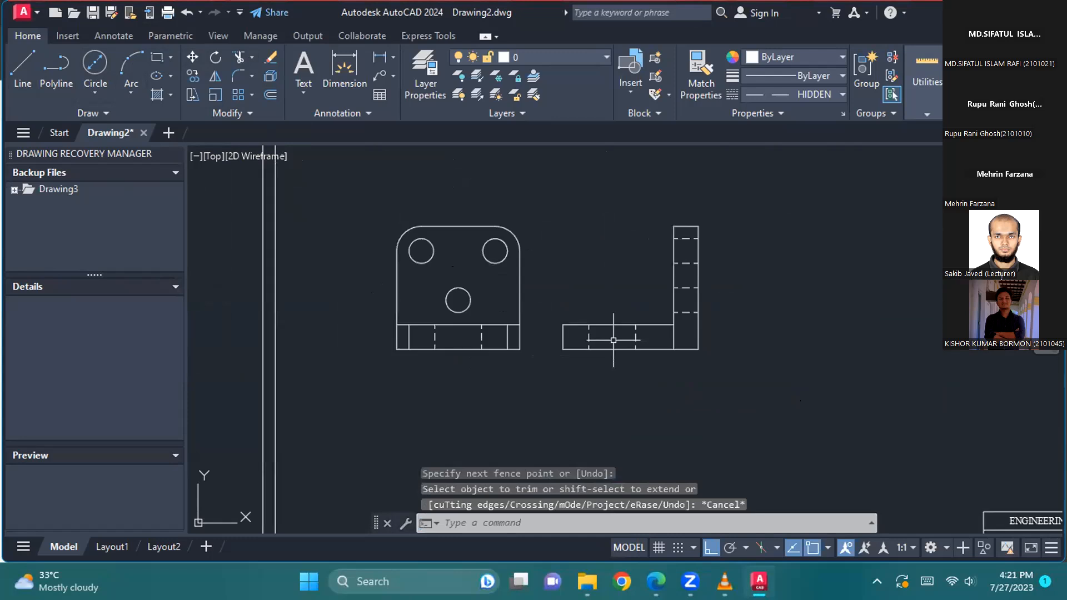
{"action": "scroll", "coordinate": [624, 255], "scroll_direction": "down", "scroll_amount": 3}
{"action": "scroll", "coordinate": [638, 236], "scroll_direction": "up", "scroll_amount": 5}
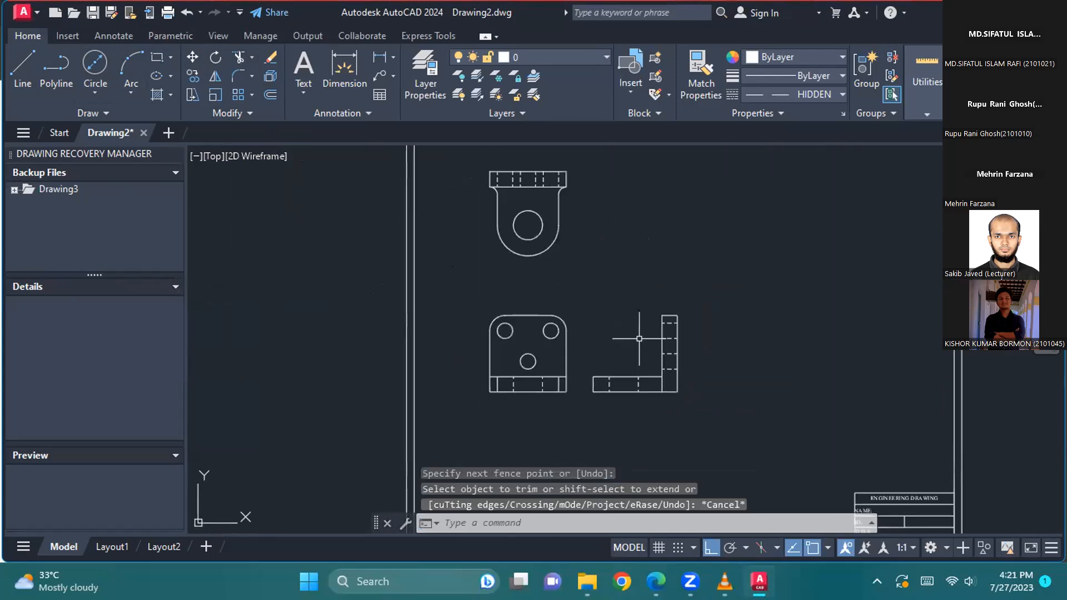
{"action": "scroll", "coordinate": [607, 240], "scroll_direction": "down", "scroll_amount": 2}
{"action": "middle_click_drag", "start_coordinate": [606, 242], "coordinate": [625, 301]}
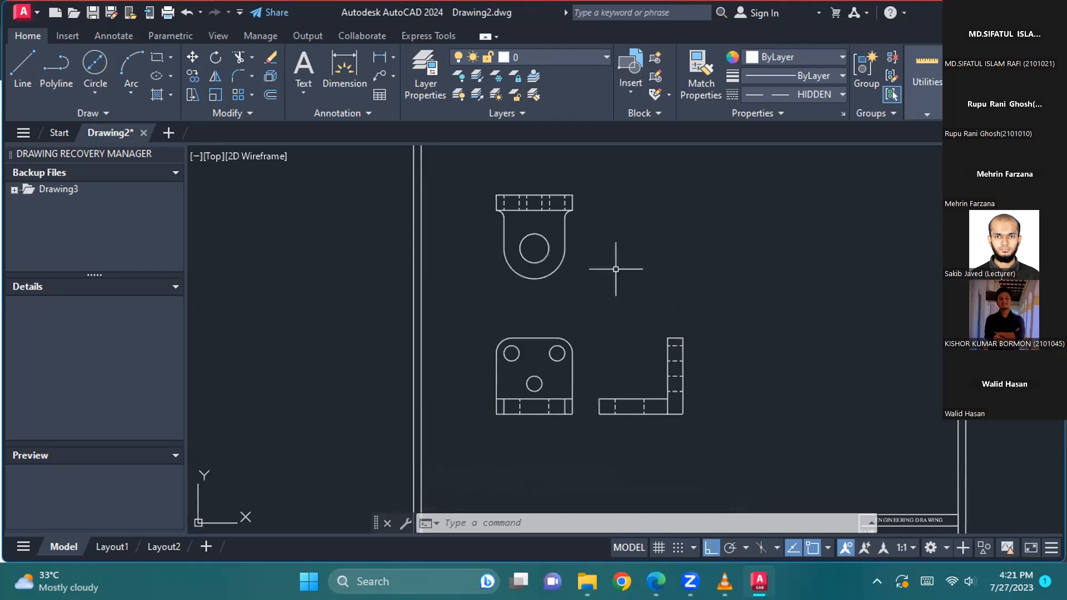
{"action": "scroll", "coordinate": [549, 309], "scroll_direction": "up", "scroll_amount": 2}
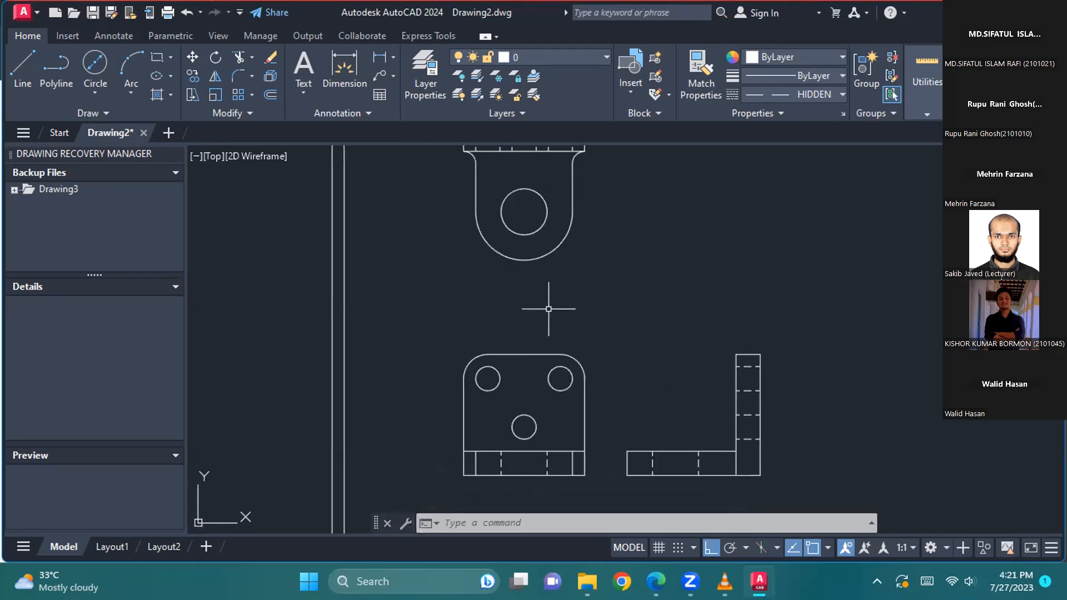
{"action": "middle_click_drag", "start_coordinate": [552, 298], "coordinate": [558, 321]}
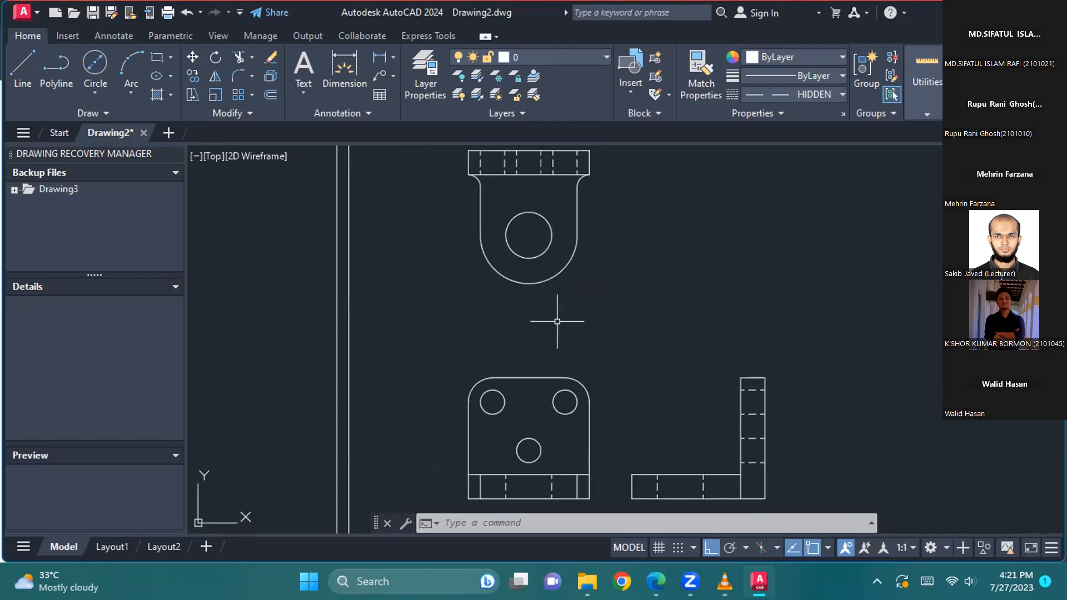
Step: Set the linetype to CENTER and draw a vertical line through the top view's plate, aligned with the front view's upper-right hole centre
{"action": "left_click", "coordinate": [828, 94]}
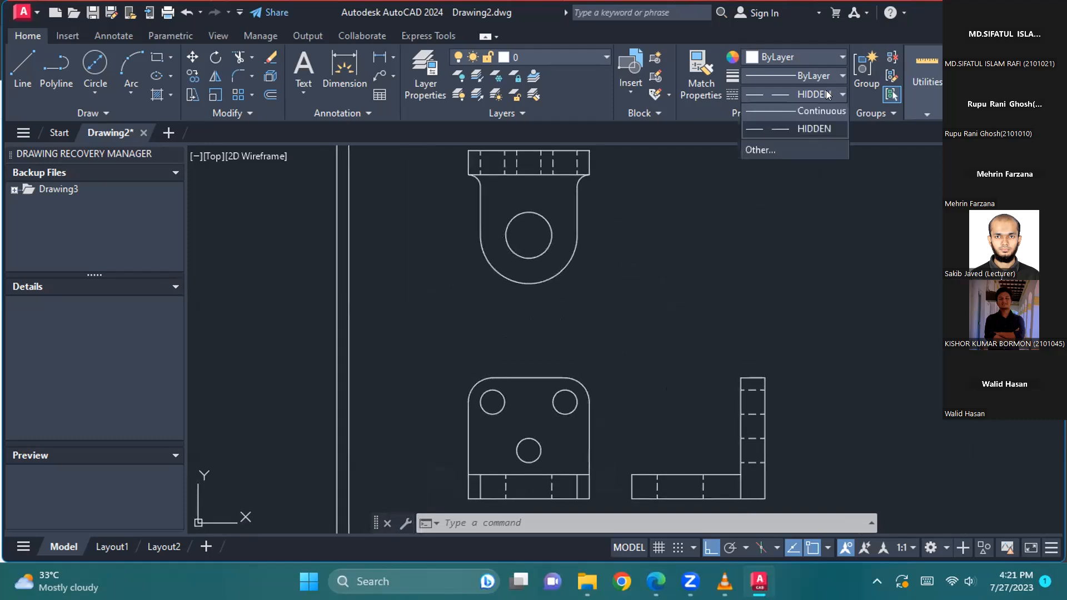
{"action": "left_click", "coordinate": [813, 148]}
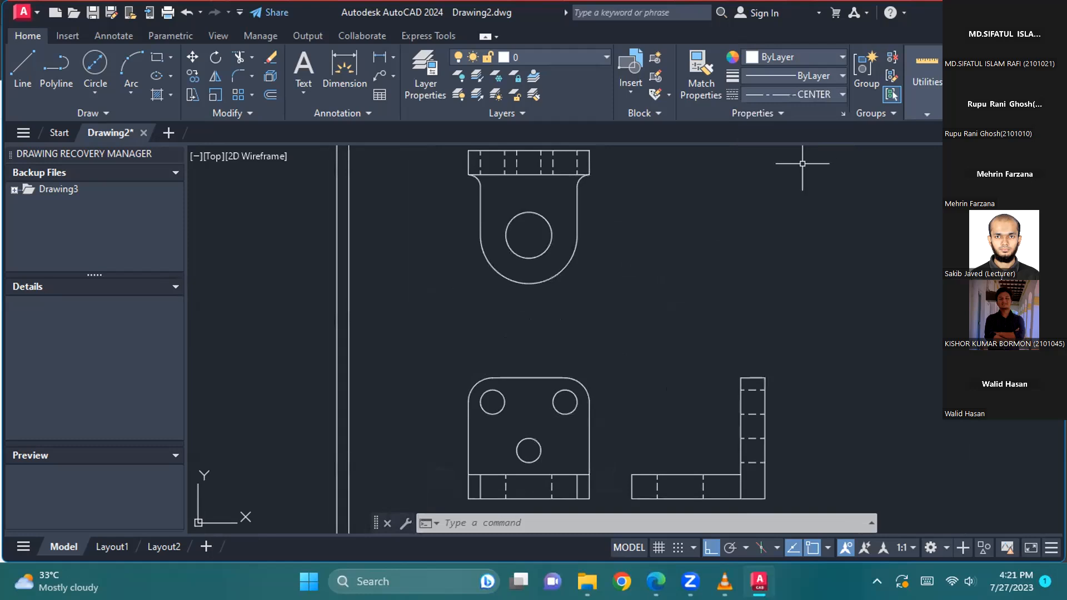
{"action": "middle_click_drag", "start_coordinate": [602, 267], "coordinate": [601, 283]}
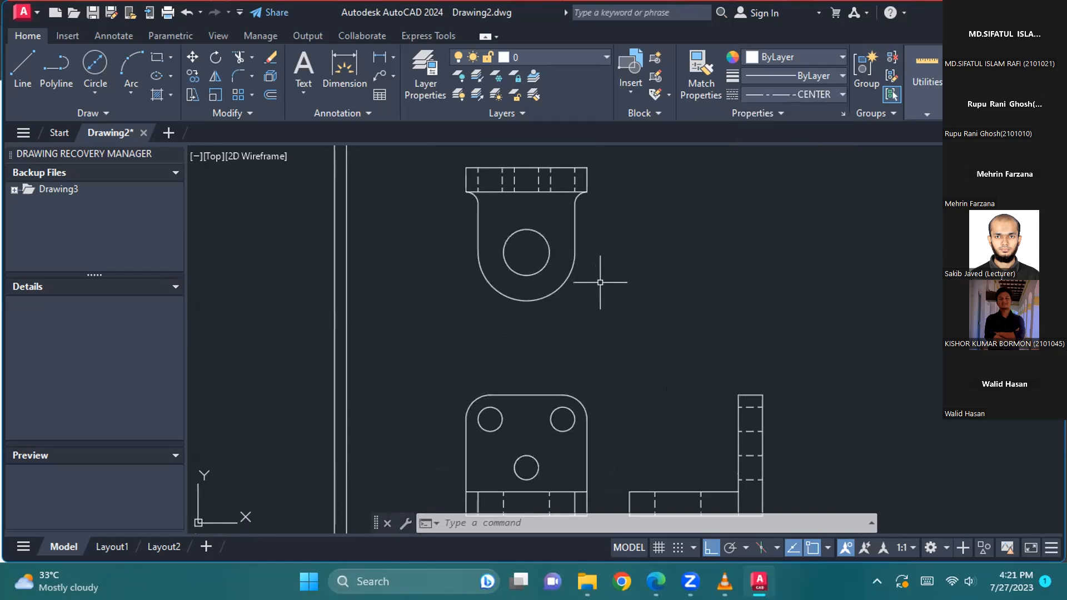
{"action": "left_click", "coordinate": [22, 71]}
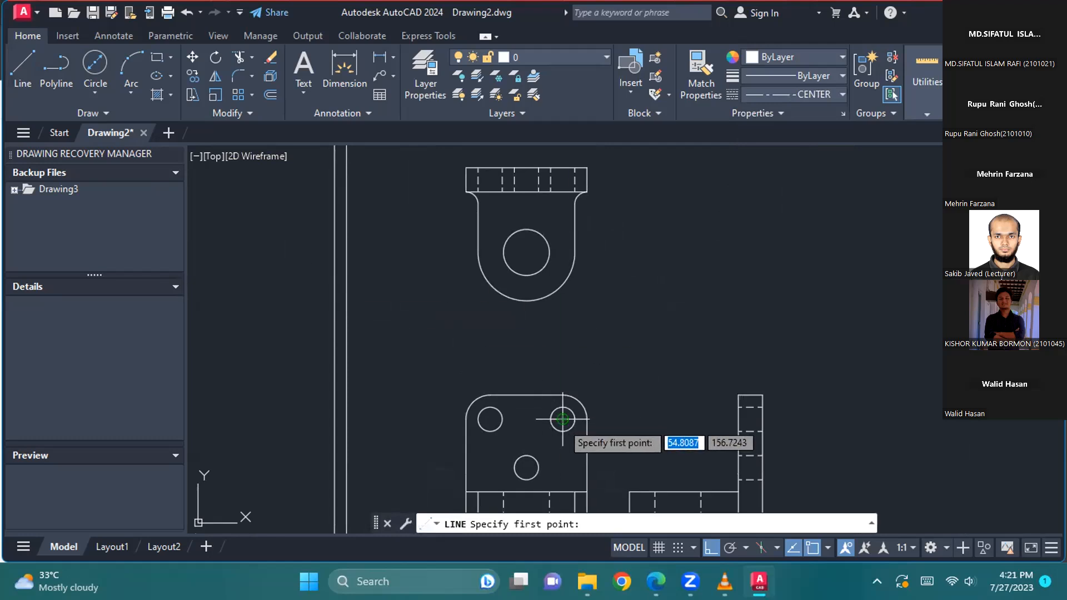
{"action": "left_click", "coordinate": [563, 192]}
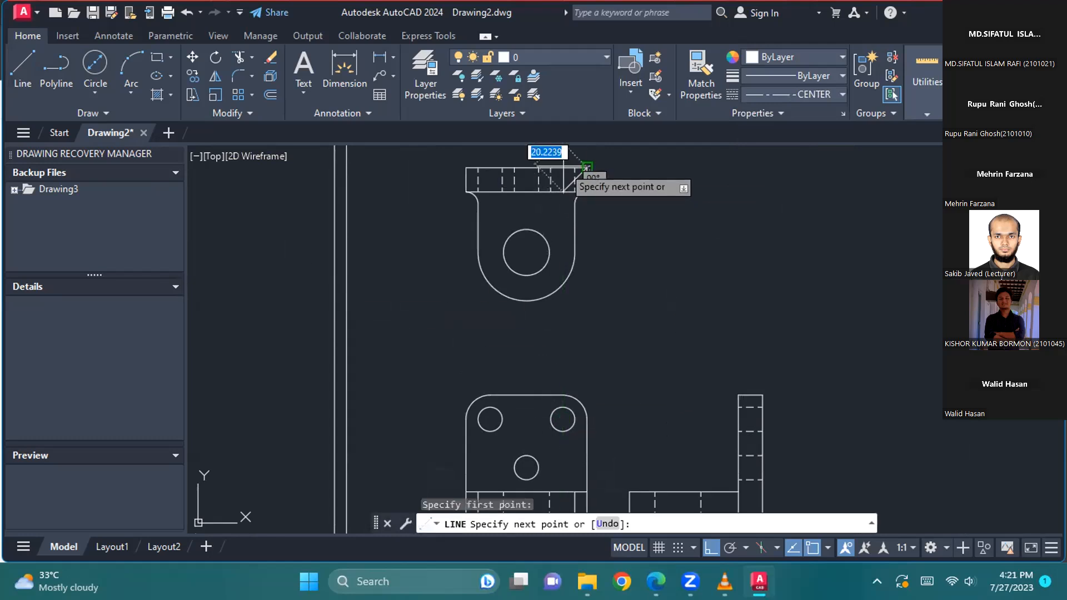
{"action": "left_click", "coordinate": [563, 153]}
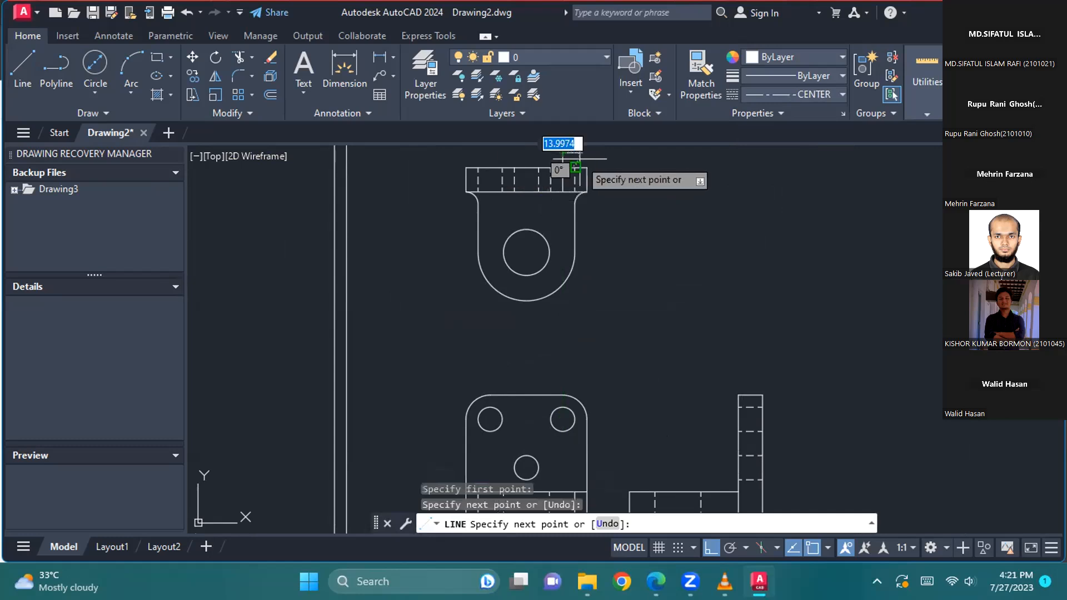
{"action": "key", "text": "Escape"}
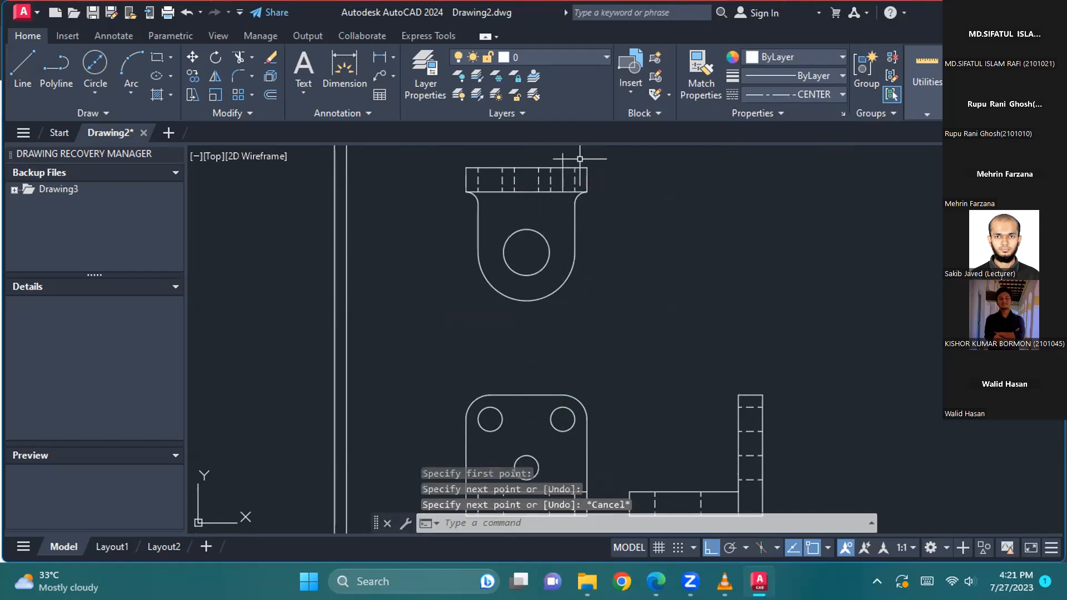
Step: Draw two more vertical centre lines through the top view's plate, aligned with the front view's lower middle and upper-left holes
{"action": "left_click", "coordinate": [22, 65]}
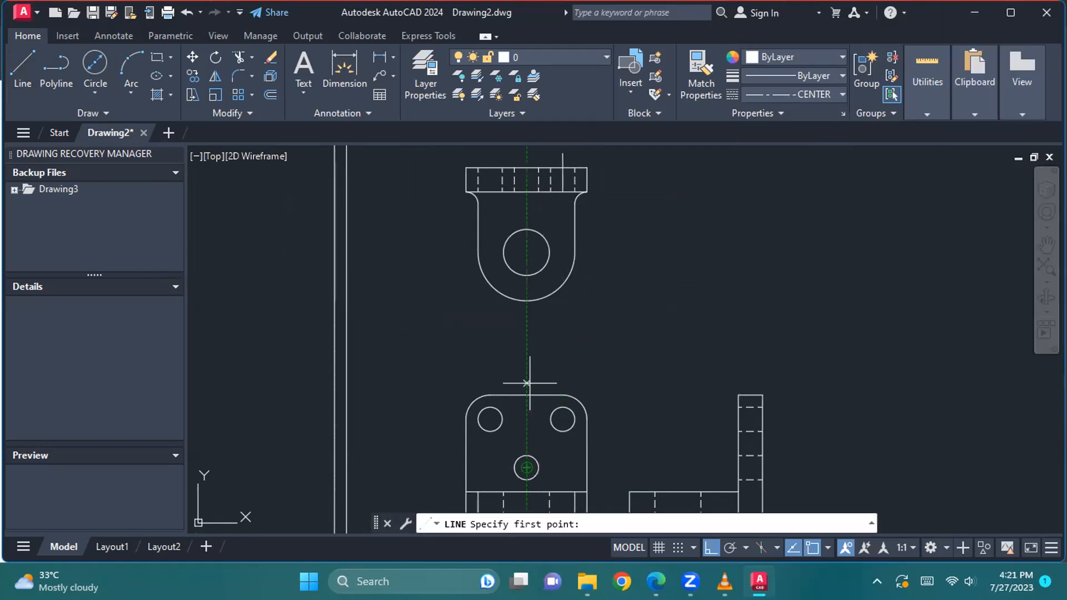
{"action": "left_click", "coordinate": [526, 195]}
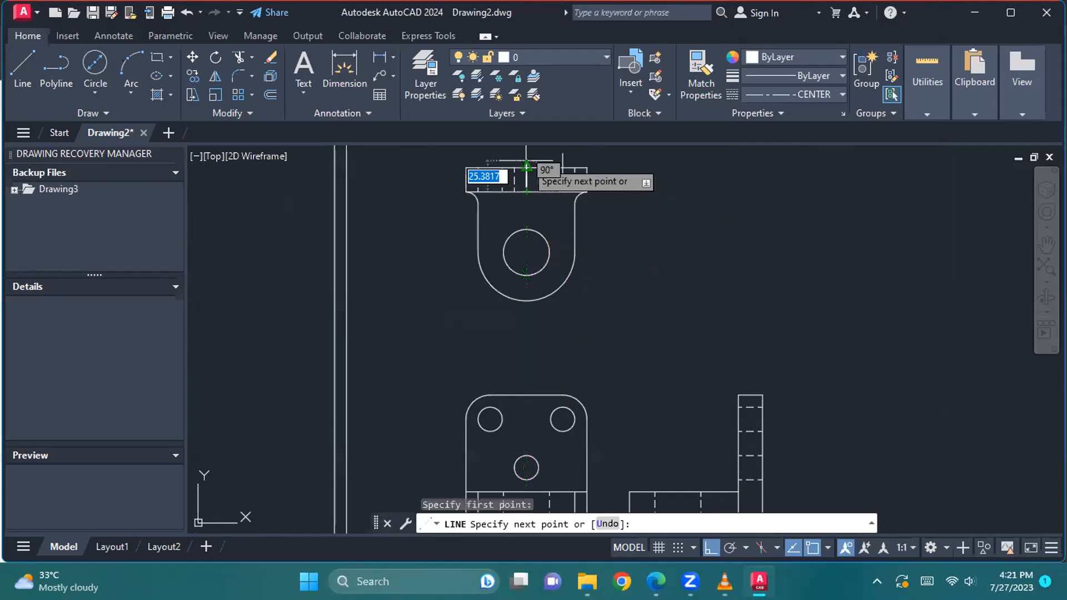
{"action": "left_click", "coordinate": [526, 166]}
{"action": "key", "text": "Escape"}
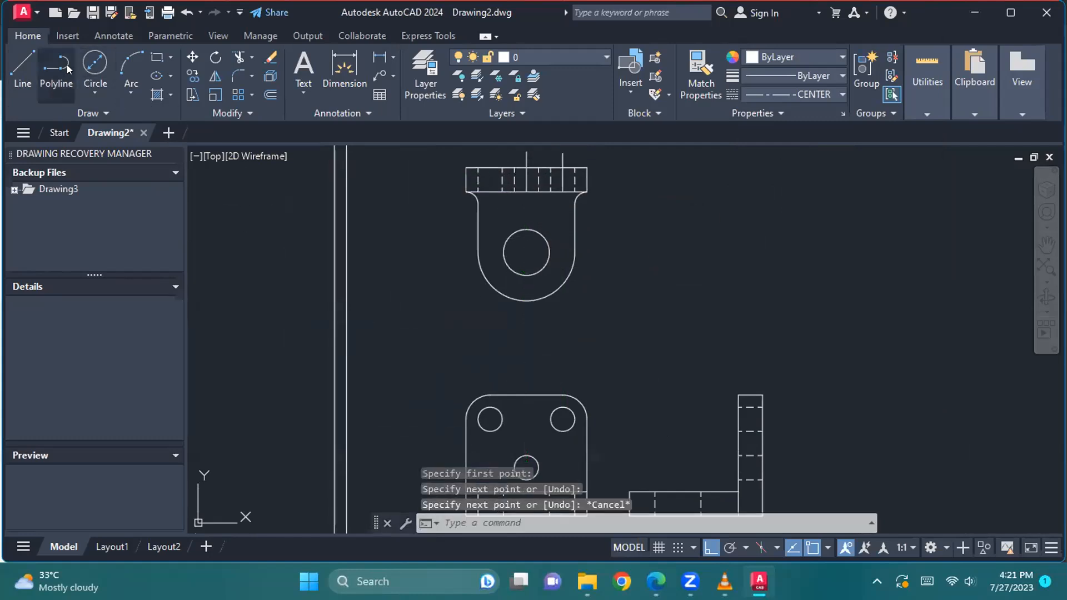
{"action": "left_click", "coordinate": [17, 68]}
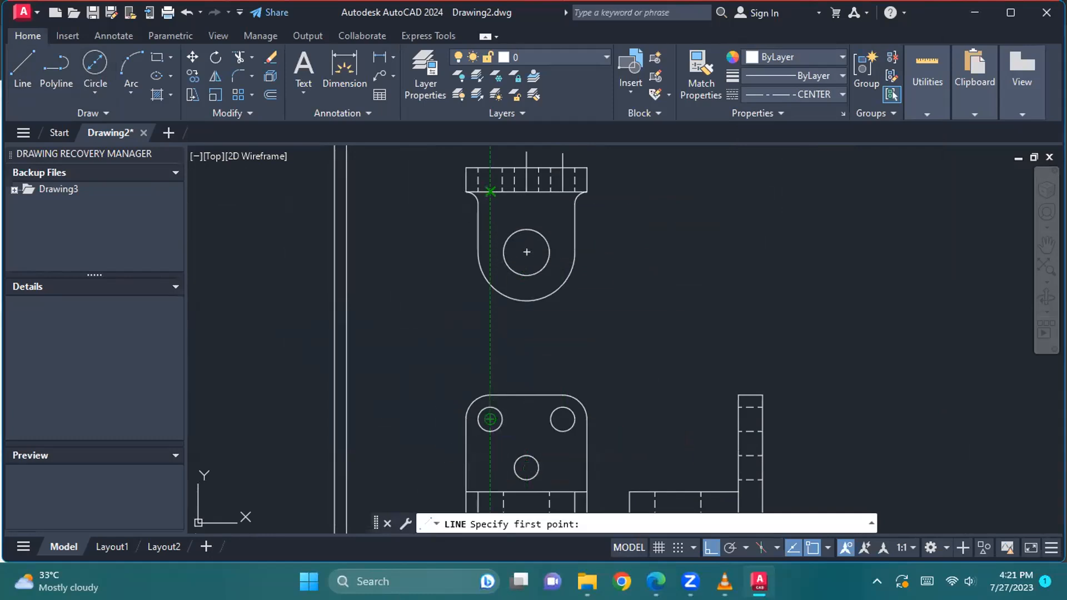
{"action": "left_click", "coordinate": [491, 192]}
{"action": "left_click", "coordinate": [491, 152]}
{"action": "key", "text": "Escape"}
Step: Trim the three centre lines where they extend above the upper edge of the top view's plate
{"action": "scroll", "coordinate": [516, 197], "scroll_direction": "up", "scroll_amount": 2}
{"action": "scroll", "coordinate": [516, 198], "scroll_direction": "up", "scroll_amount": 1}
{"action": "middle_click_drag", "start_coordinate": [547, 197], "coordinate": [496, 457]}
{"action": "scroll", "coordinate": [550, 453], "scroll_direction": "up", "scroll_amount": 2}
{"action": "left_click", "coordinate": [239, 57]}
{"action": "mouse_move", "coordinate": [247, 312]}
{"action": "left_mouse_down"}
{"action": "mouse_move", "coordinate": [562, 325]}
{"action": "mouse_move", "coordinate": [609, 304]}
{"action": "left_mouse_up"}
{"action": "key", "text": "Escape"}
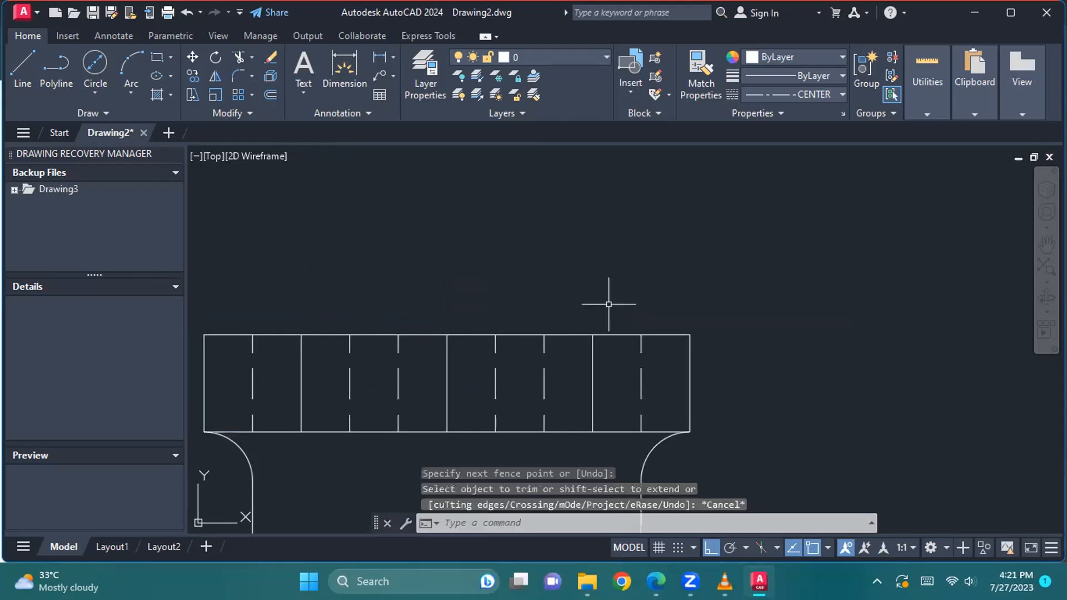
Step: Stretch both ends of the right-hand hole's centre line 3 units beyond the top view's plate edges
{"action": "middle_click_drag", "start_coordinate": [608, 304], "coordinate": [656, 253]}
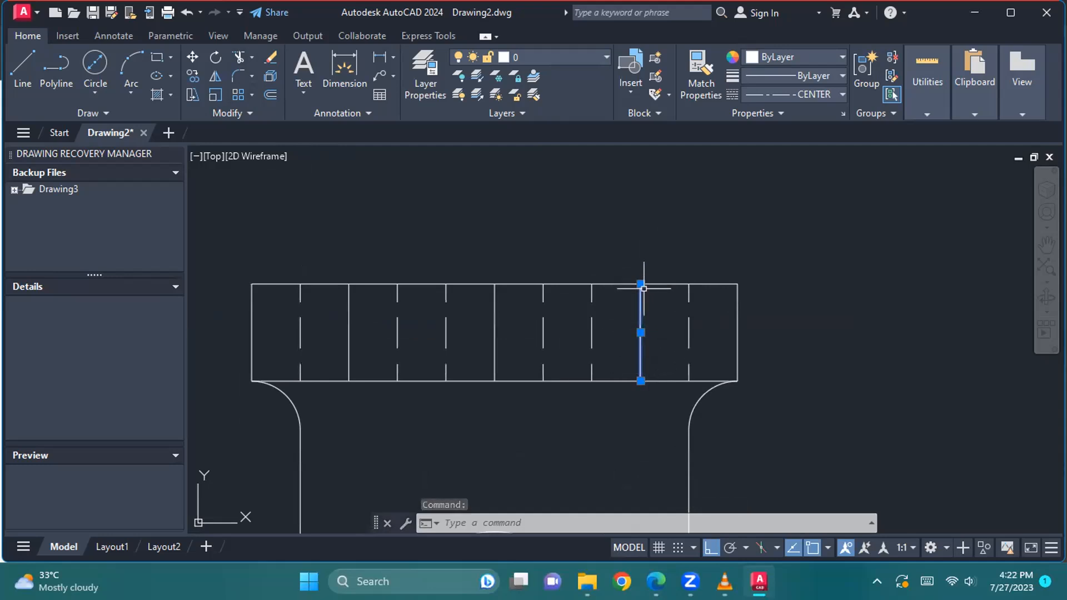
{"action": "mouse_move", "coordinate": [641, 284]}
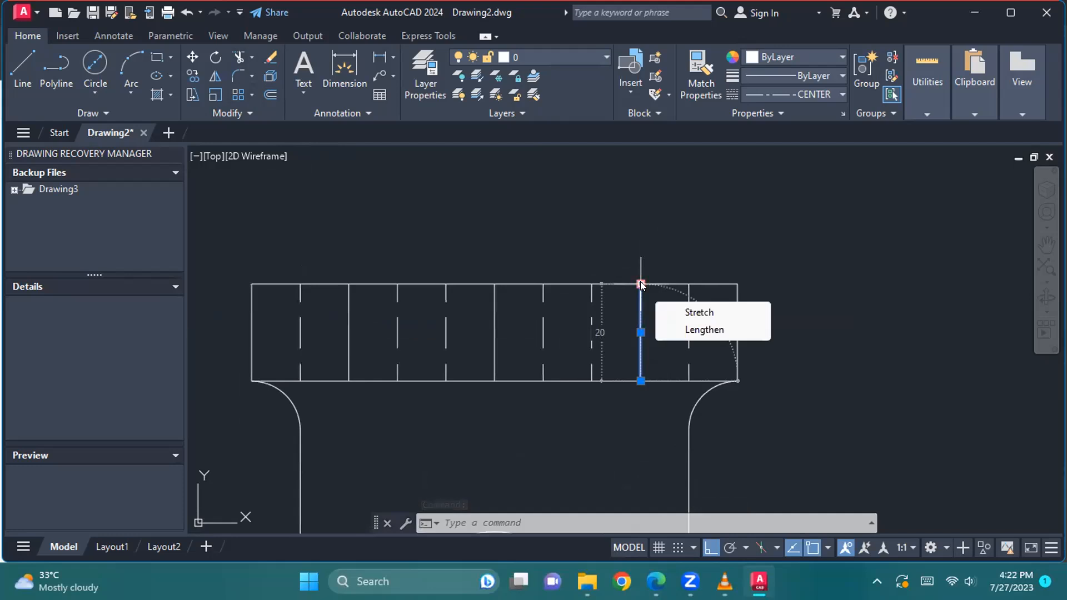
{"action": "left_click", "coordinate": [641, 284]}
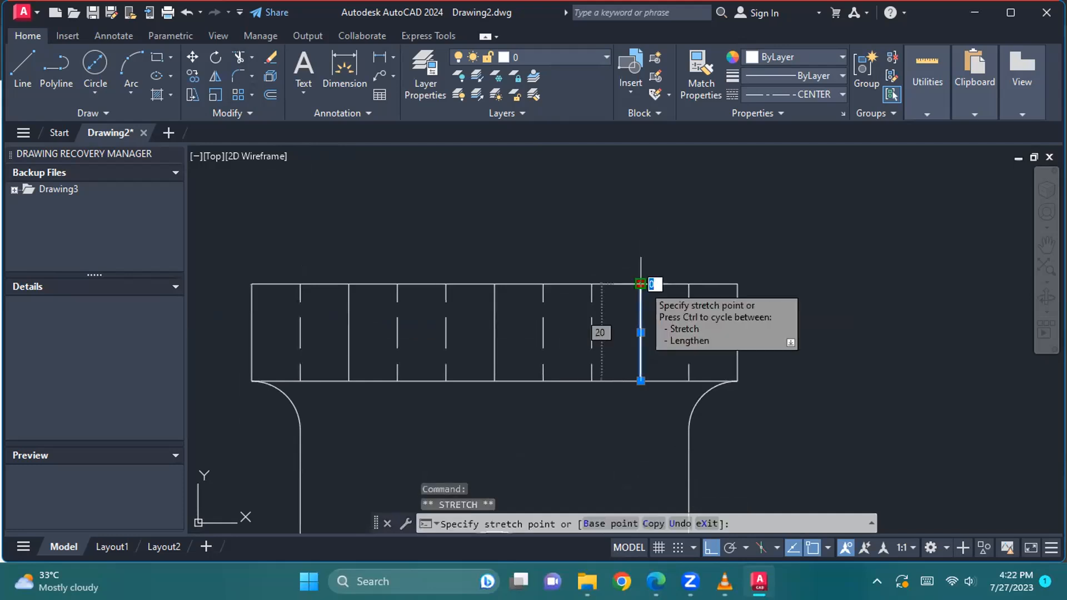
{"action": "type", "text": "3"}
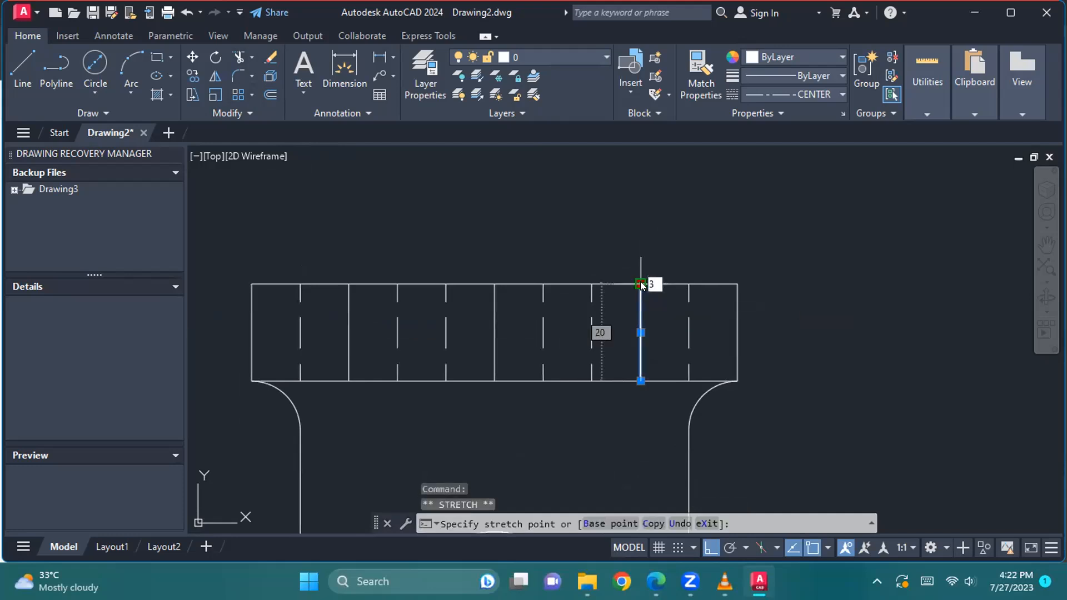
{"action": "key", "text": "Return"}
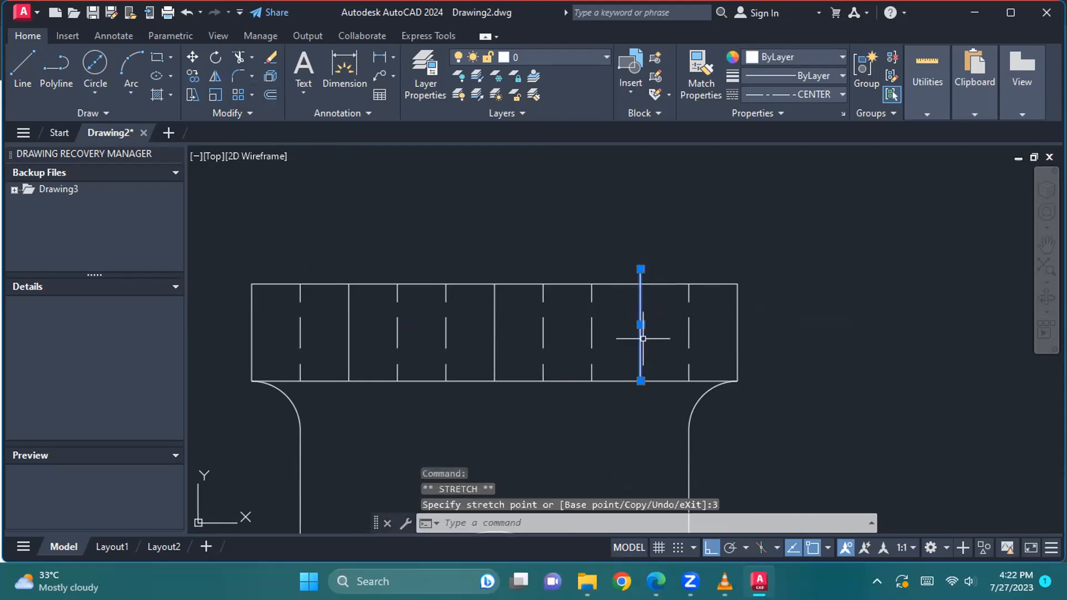
{"action": "left_click", "coordinate": [641, 381]}
{"action": "type", "text": "3"}
{"action": "key", "text": "Return"}
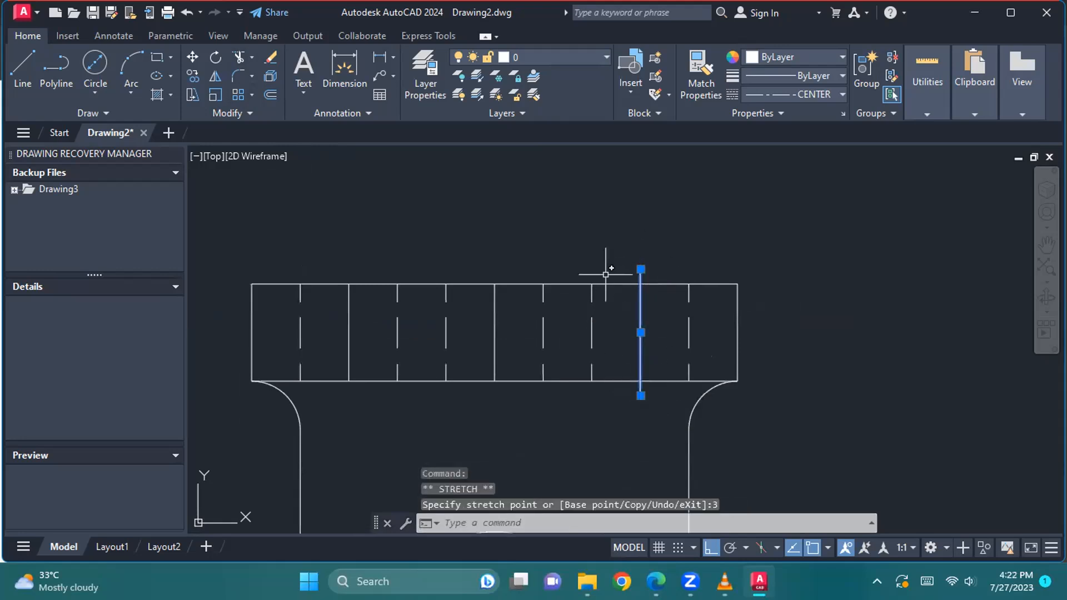
Step: Stretch both ends of the middle hole's centre line 3 units beyond the top view's plate edges
{"action": "left_click", "coordinate": [495, 311]}
{"action": "left_click", "coordinate": [495, 284]}
{"action": "type", "text": "3"}
{"action": "key", "text": "Return"}
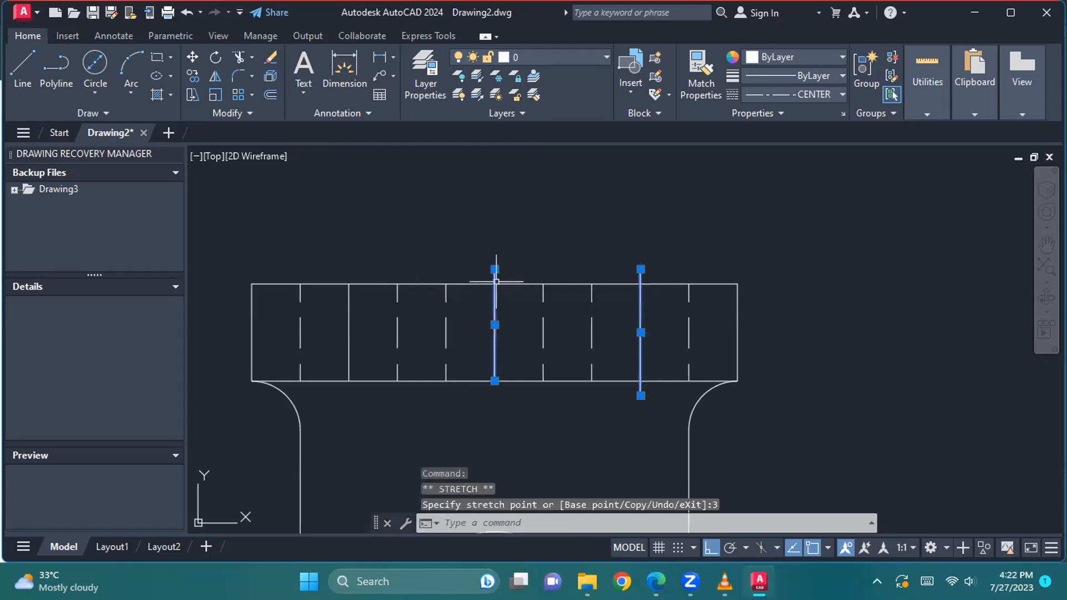
{"action": "left_click", "coordinate": [495, 381]}
{"action": "type", "text": "3"}
{"action": "key", "text": "Return"}
Step: Stretch both ends of the left-hand hole's centre line 3 units beyond the top view's plate edges and clear the selection
{"action": "left_click", "coordinate": [349, 319]}
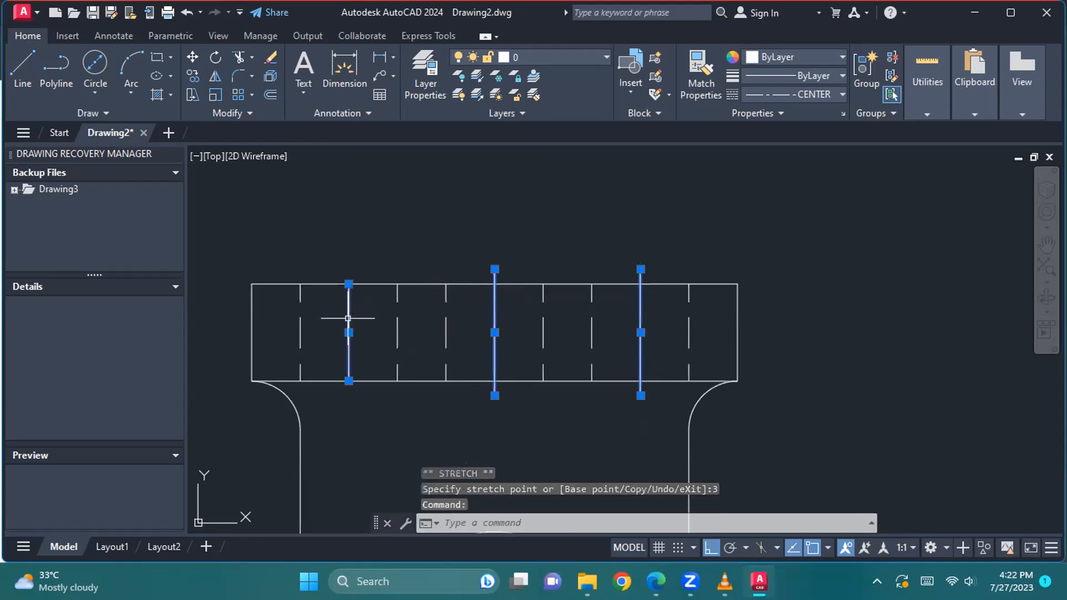
{"action": "left_click", "coordinate": [348, 284]}
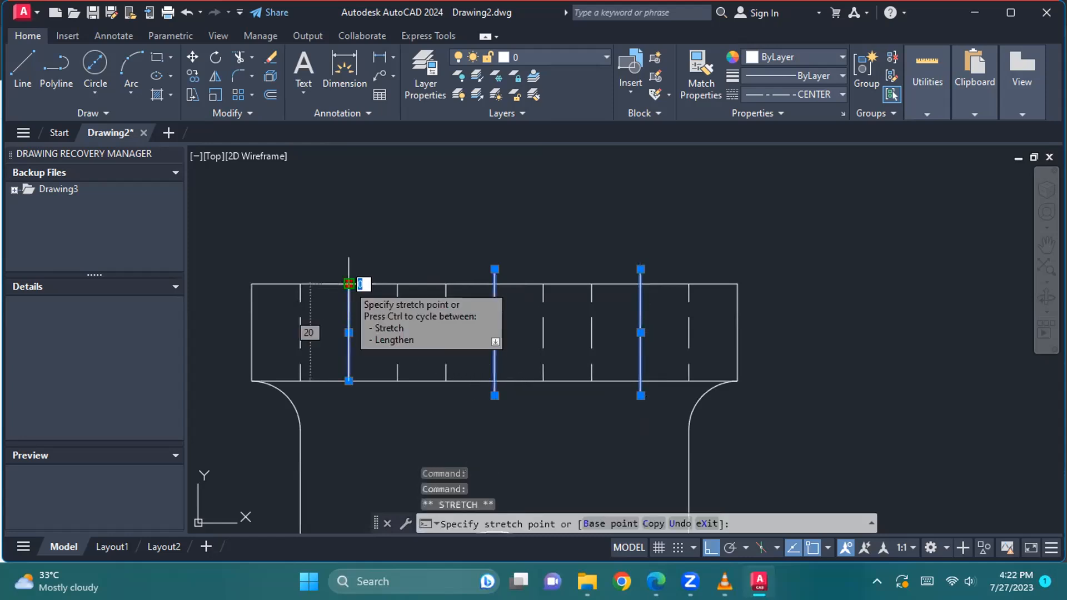
{"action": "type", "text": "3"}
{"action": "key", "text": "Return"}
{"action": "left_click", "coordinate": [349, 381]}
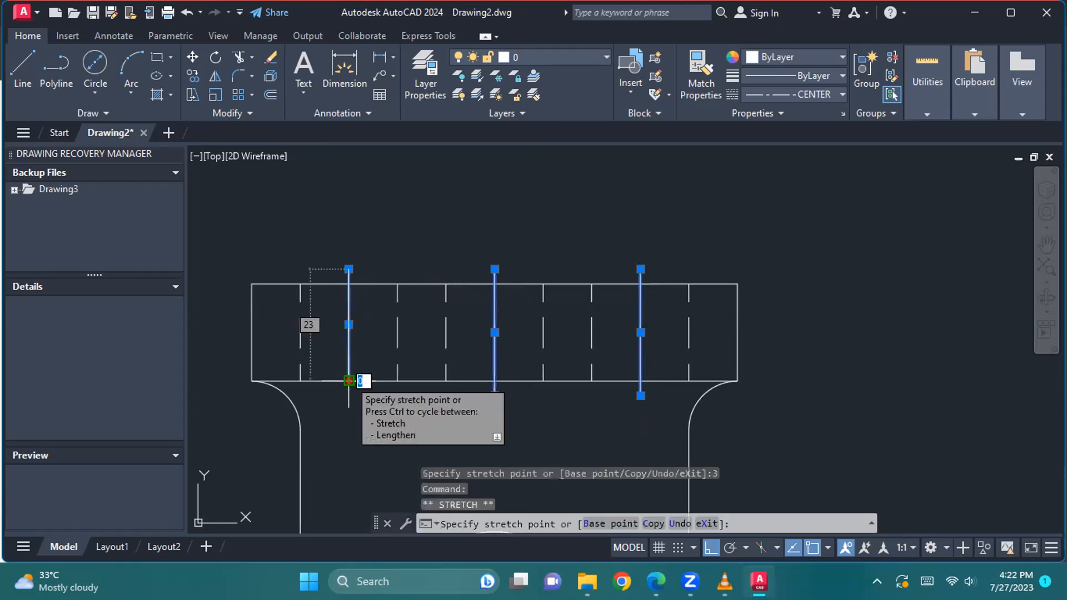
{"action": "type", "text": "3"}
{"action": "key", "text": "Return"}
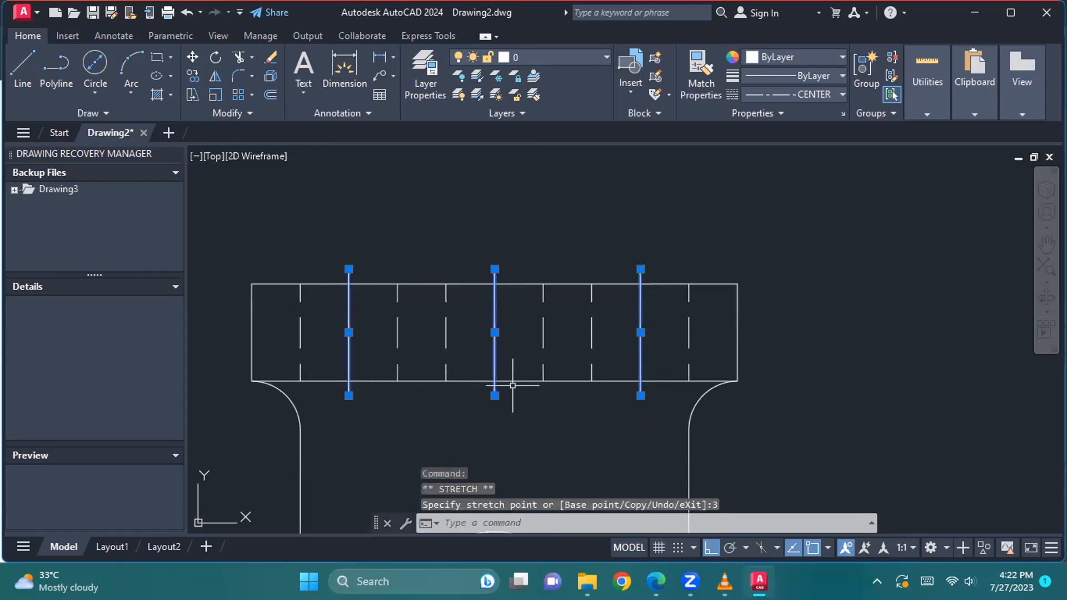
{"action": "scroll", "coordinate": [520, 384], "scroll_direction": "down", "scroll_amount": 2}
{"action": "scroll", "coordinate": [523, 402], "scroll_direction": "down", "scroll_amount": 3}
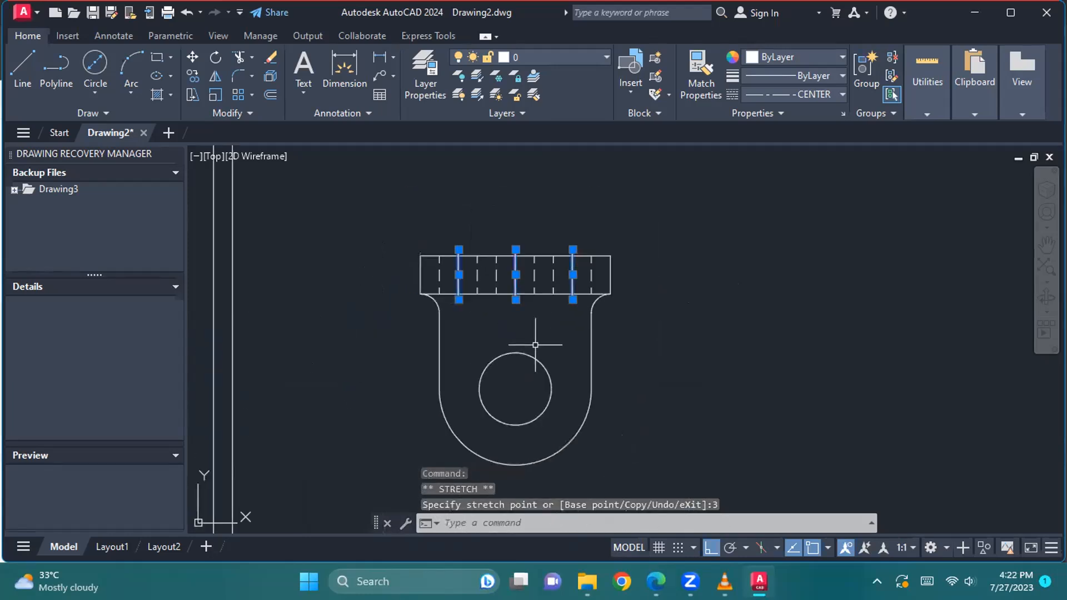
{"action": "left_click", "coordinate": [663, 352]}
{"action": "left_click", "coordinate": [663, 352]}
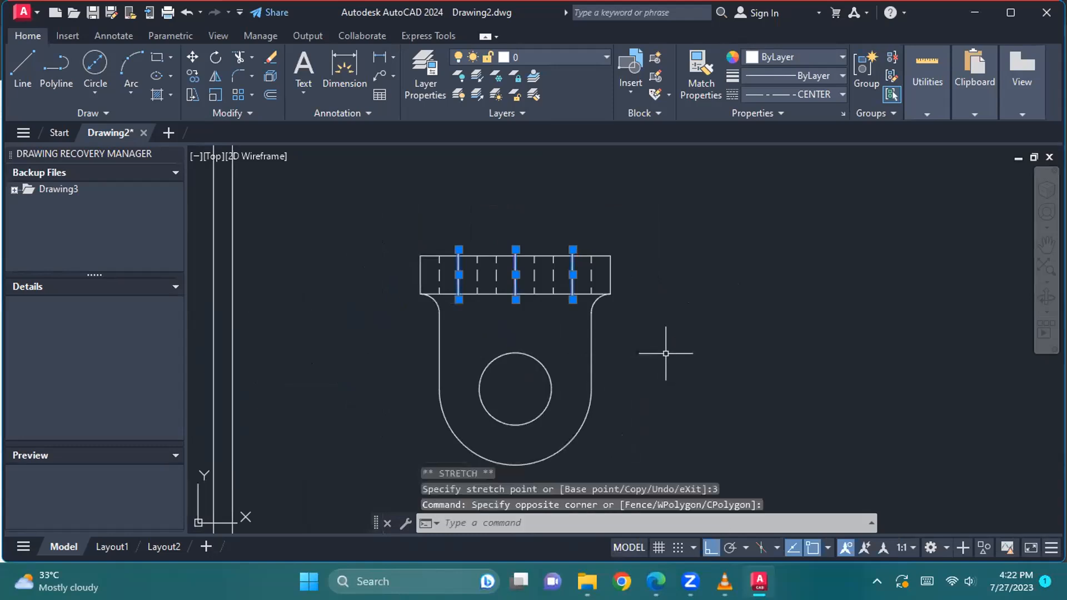
{"action": "key", "text": "Escape"}
Step: Check the centre lines in the reference PDF, and draw a vertical centre line through the middle of the front view's base strip
{"action": "scroll", "coordinate": [567, 270], "scroll_direction": "down", "scroll_amount": 4}
{"action": "scroll", "coordinate": [541, 403], "scroll_direction": "up", "scroll_amount": 3}
{"action": "scroll", "coordinate": [596, 275], "scroll_direction": "up", "scroll_amount": 2}
{"action": "middle_click_drag", "start_coordinate": [596, 276], "coordinate": [565, 413]}
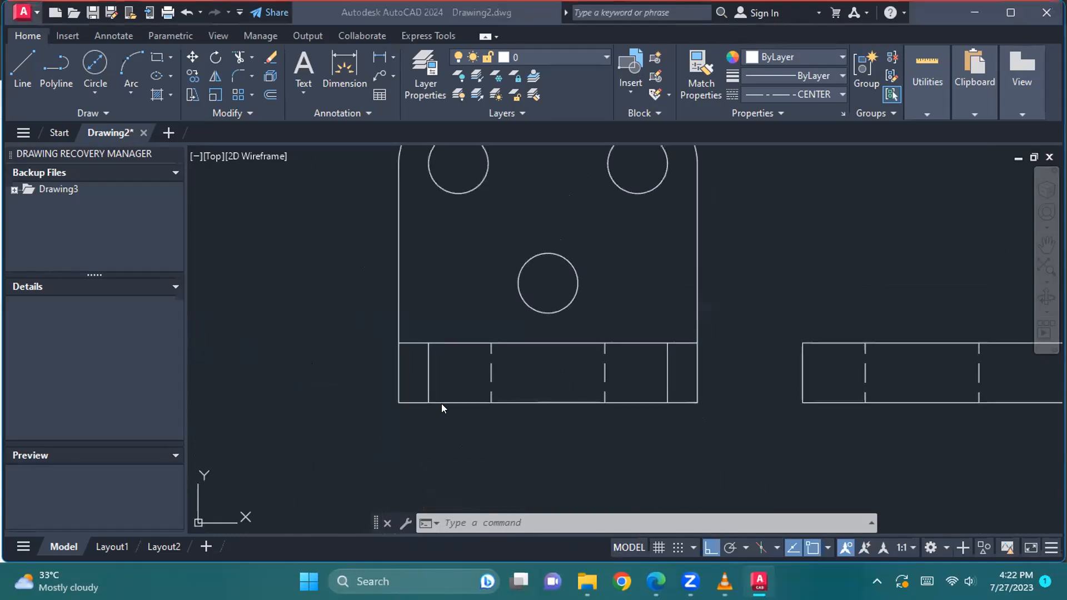
{"action": "key", "text": "alt+Tab"}
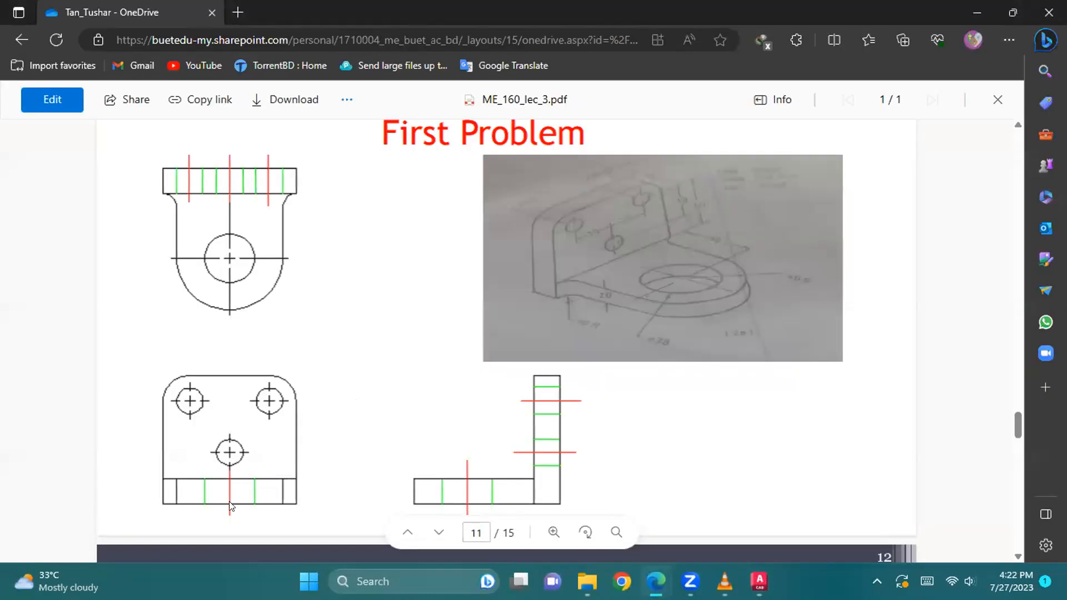
{"action": "key", "text": "alt+Tab"}
{"action": "left_click", "coordinate": [21, 67]}
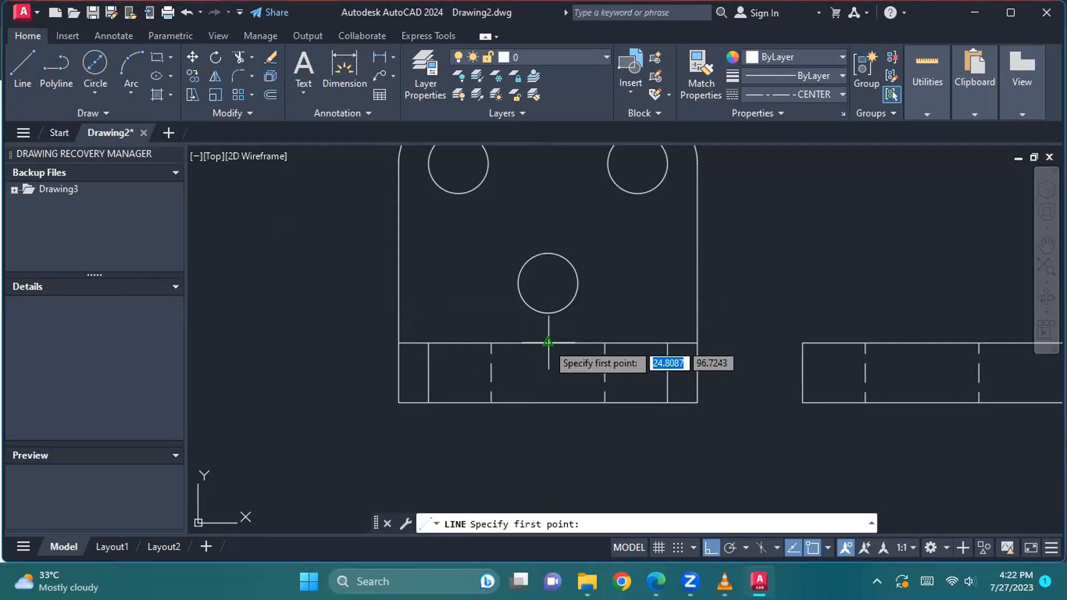
{"action": "left_click", "coordinate": [548, 343]}
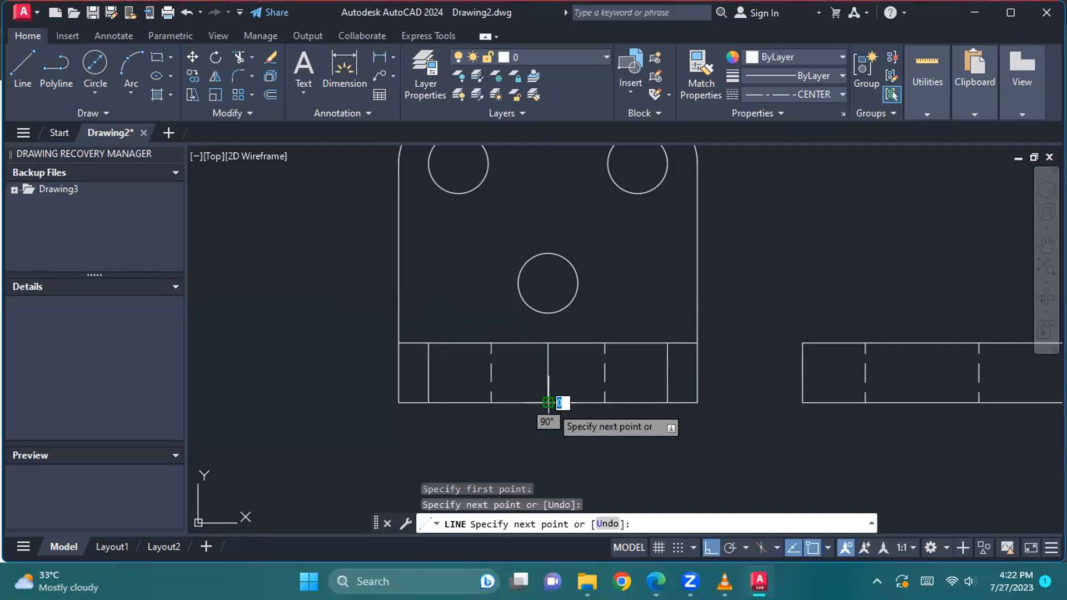
{"action": "key", "text": "Escape"}
Step: Stretch both ends of the front view's base centre line 3 units beyond the base edges and clear the selection
{"action": "scroll", "coordinate": [553, 383], "scroll_direction": "up", "scroll_amount": 4}
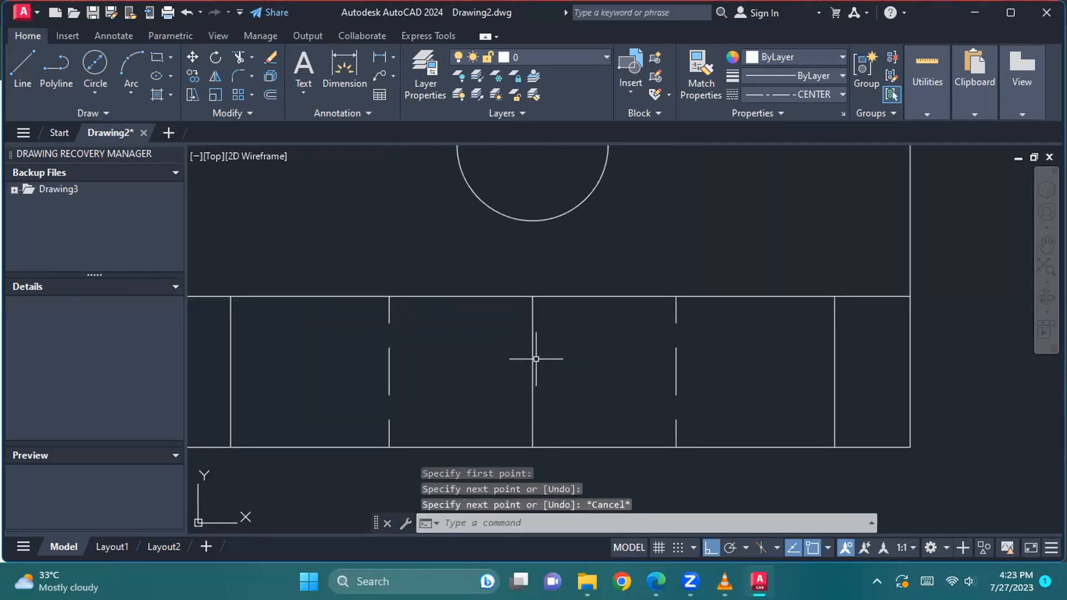
{"action": "left_click", "coordinate": [534, 359]}
{"action": "left_click", "coordinate": [533, 296]}
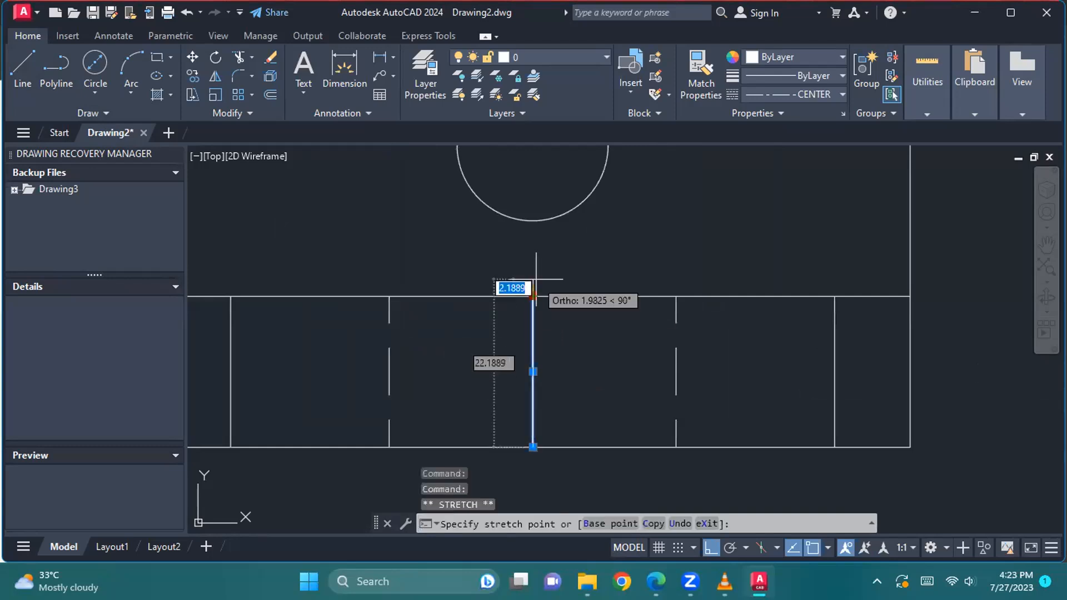
{"action": "type", "text": "3"}
{"action": "key", "text": "Return"}
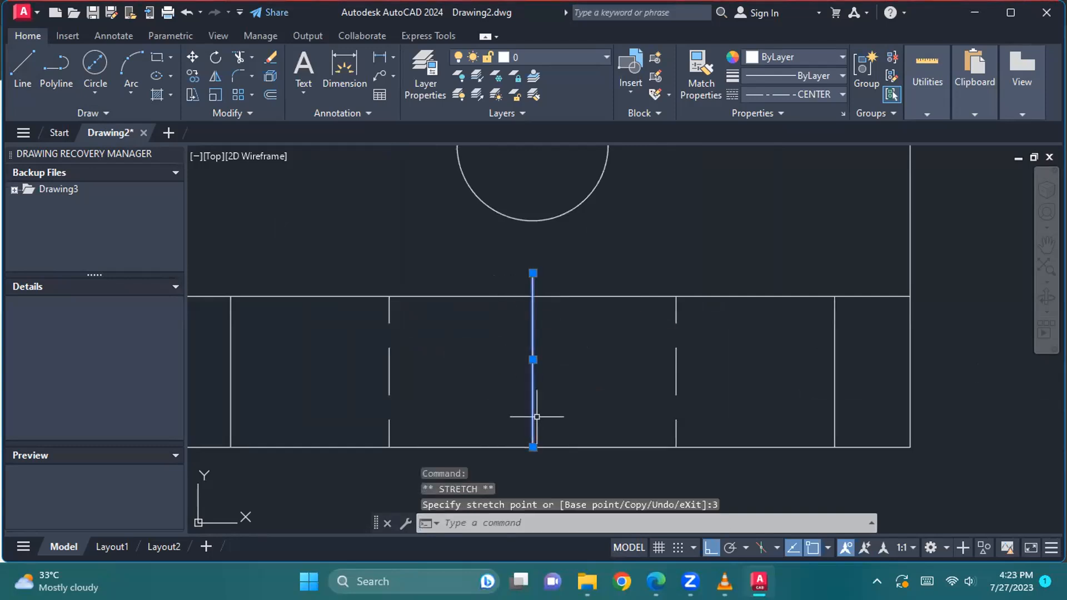
{"action": "left_click", "coordinate": [533, 447]}
{"action": "type", "text": "3"}
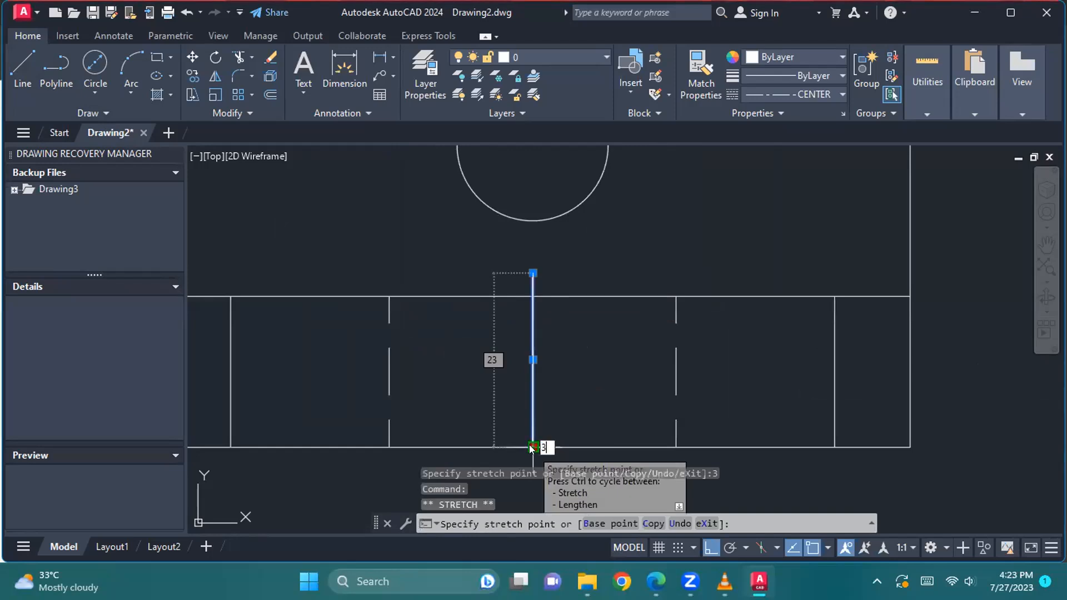
{"action": "key", "text": "Return"}
{"action": "key", "text": "Escape"}
Step: Draw a horizontal line through the side view's upper hole, level with the front view's upper hole centres and extending past the upright's outer edge
{"action": "scroll", "coordinate": [679, 410], "scroll_direction": "down", "scroll_amount": 4}
{"action": "middle_click_drag", "start_coordinate": [820, 392], "coordinate": [577, 372]}
{"action": "scroll", "coordinate": [810, 310], "scroll_direction": "down", "scroll_amount": 2}
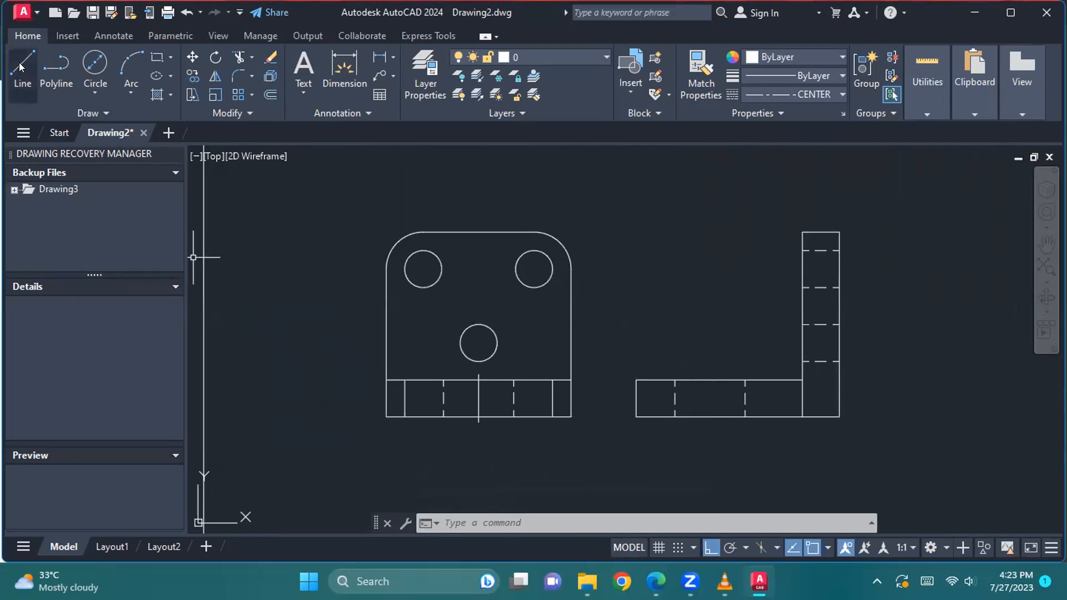
{"action": "type", "text": "l"}
{"action": "key", "text": "Return"}
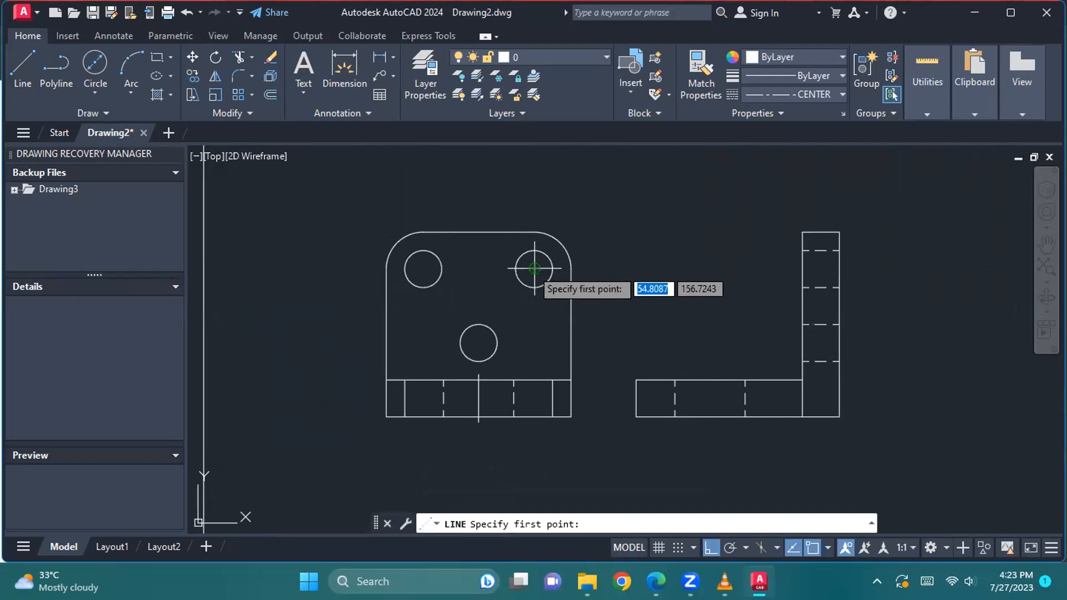
{"action": "left_click", "coordinate": [802, 268]}
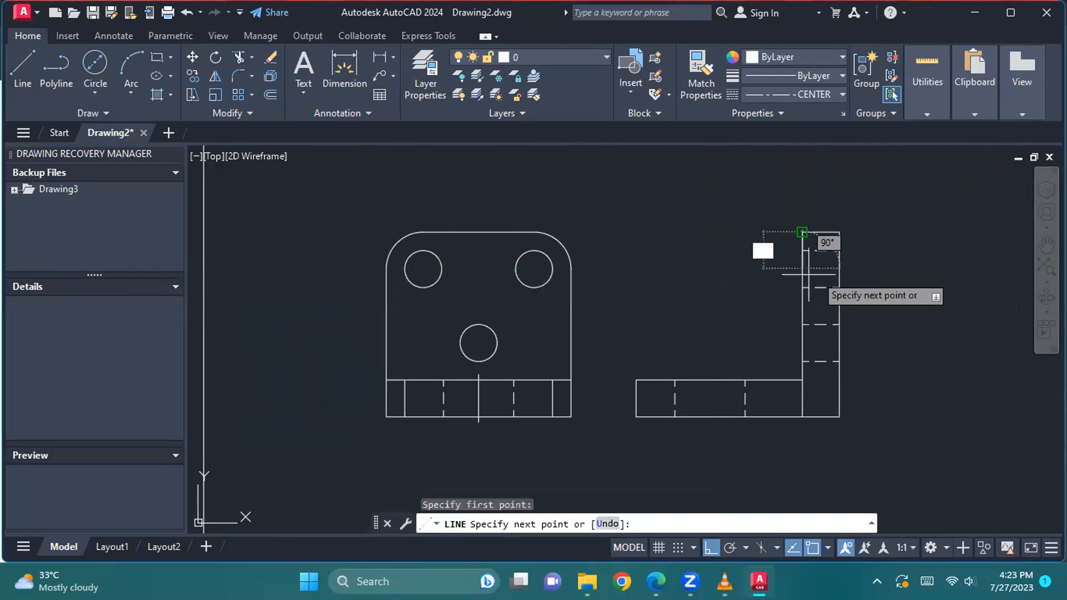
{"action": "left_click", "coordinate": [861, 269]}
{"action": "key", "text": "Escape"}
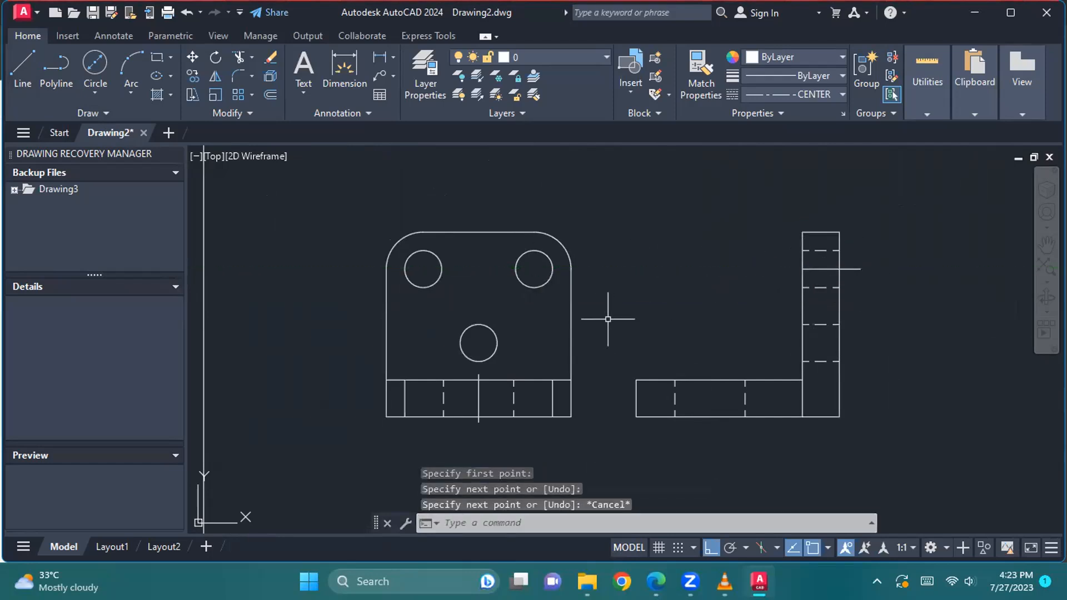
Step: Draw a horizontal line through the side view's lower hole, level with the front view's lower hole centre and extending past the upright's outer edge
{"action": "left_click", "coordinate": [22, 67]}
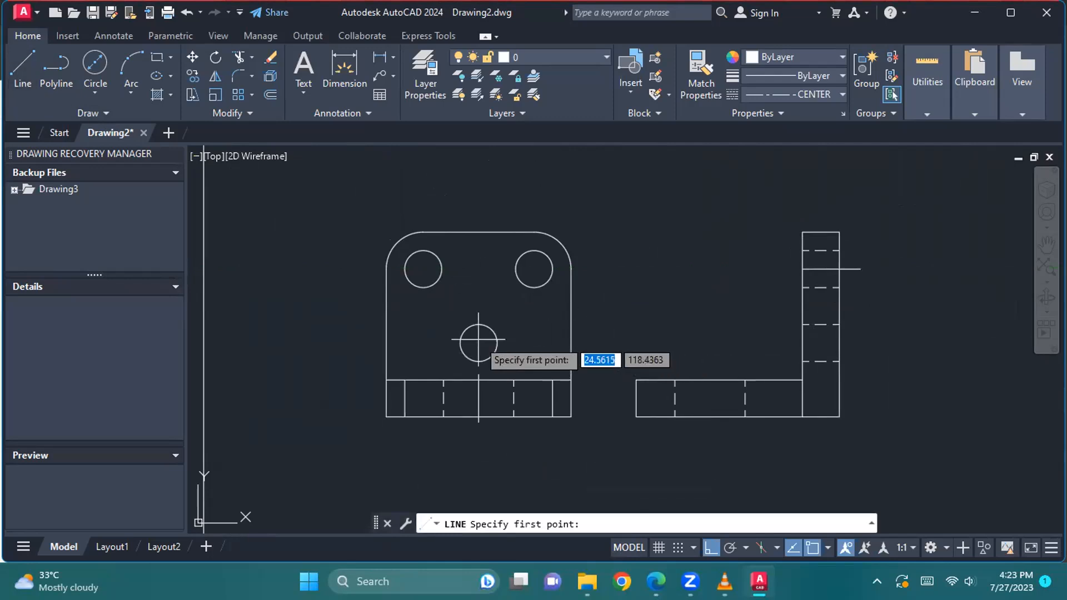
{"action": "mouse_move", "coordinate": [479, 343]}
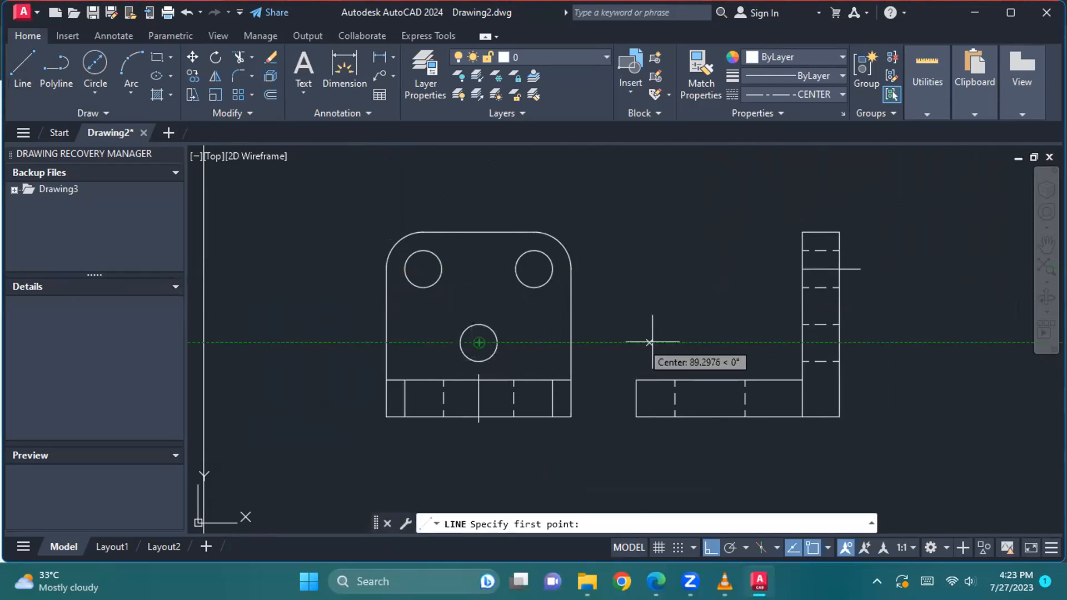
{"action": "left_click", "coordinate": [802, 343]}
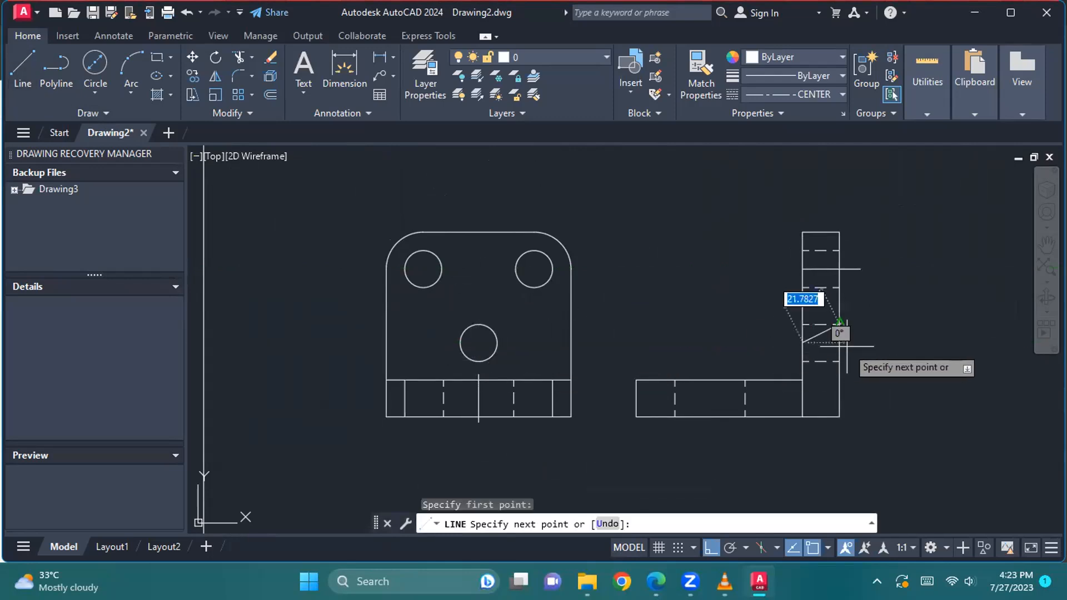
{"action": "left_click", "coordinate": [860, 342]}
{"action": "key", "text": "Escape"}
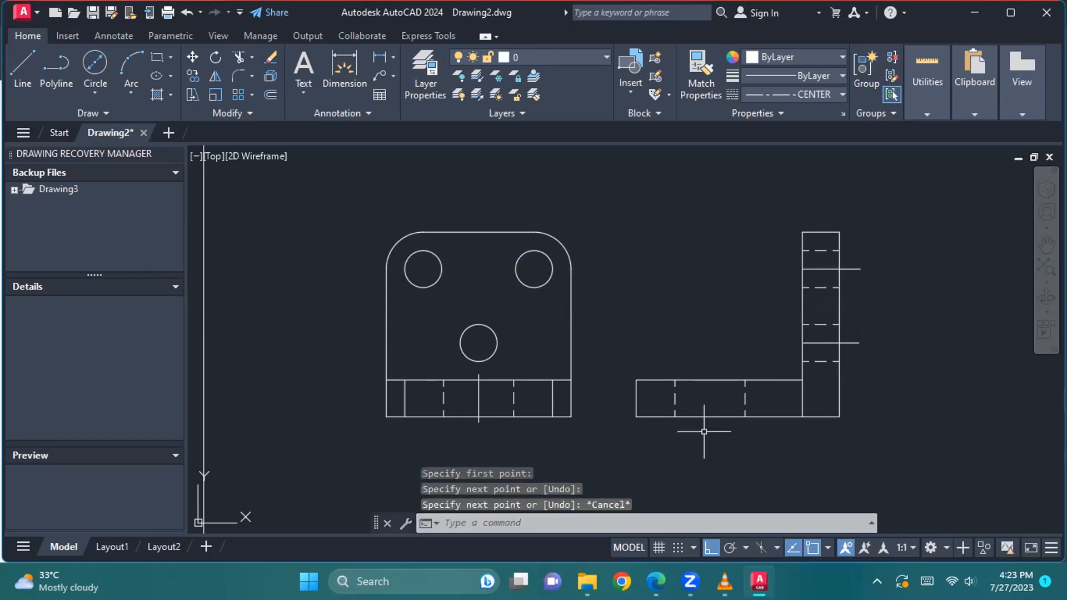
Step: Draw a vertical line up through the side view's base, starting on its bottom edge 50 units from the upright's inner face
{"action": "left_click", "coordinate": [22, 70]}
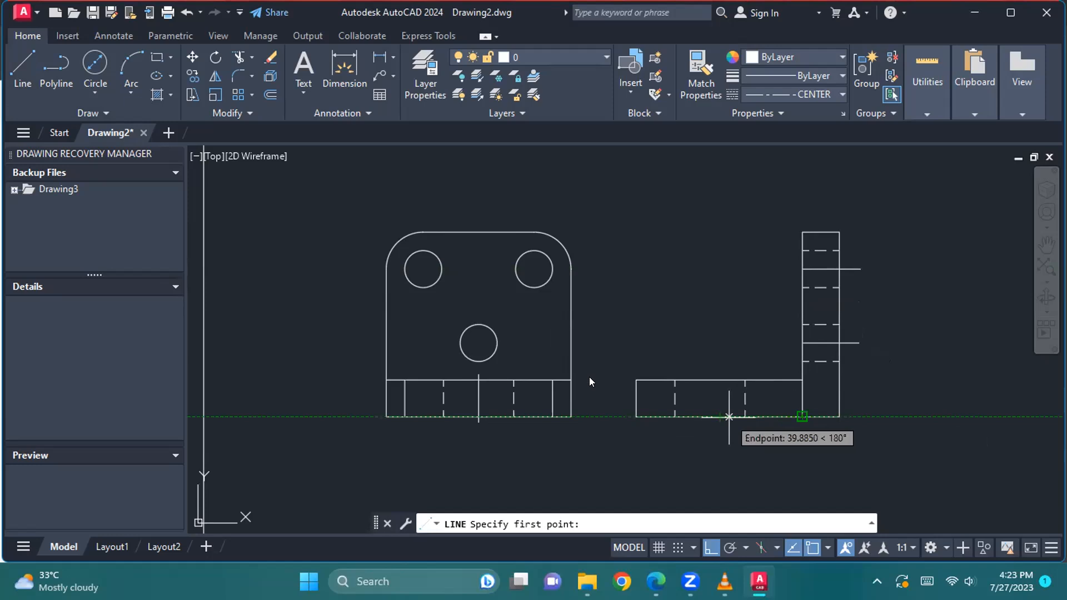
{"action": "type", "text": "50"}
{"action": "key", "text": "Return"}
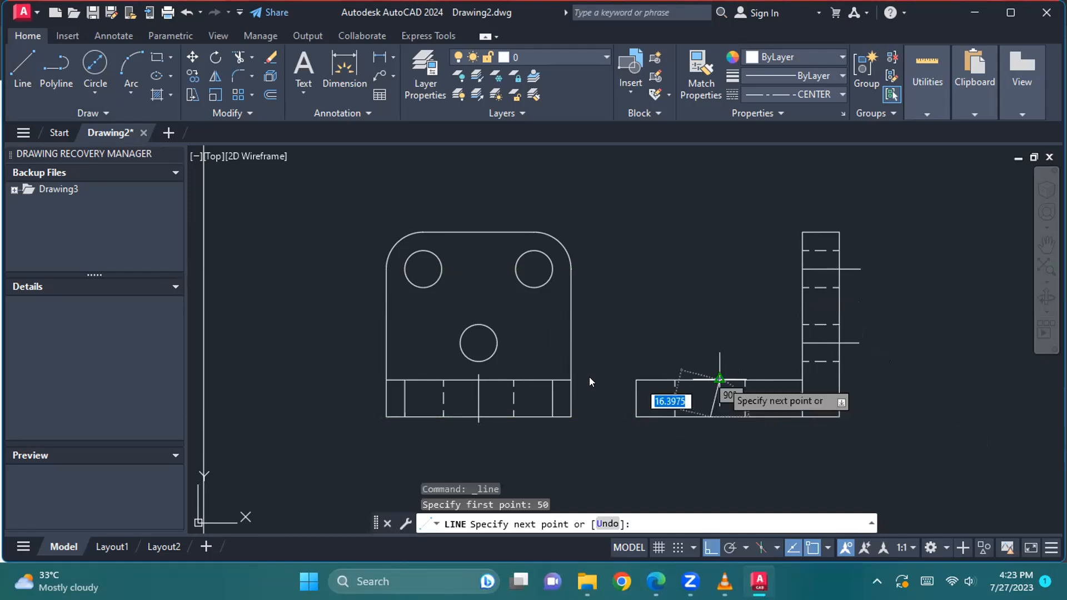
{"action": "left_click", "coordinate": [709, 345]}
{"action": "key", "text": "Escape"}
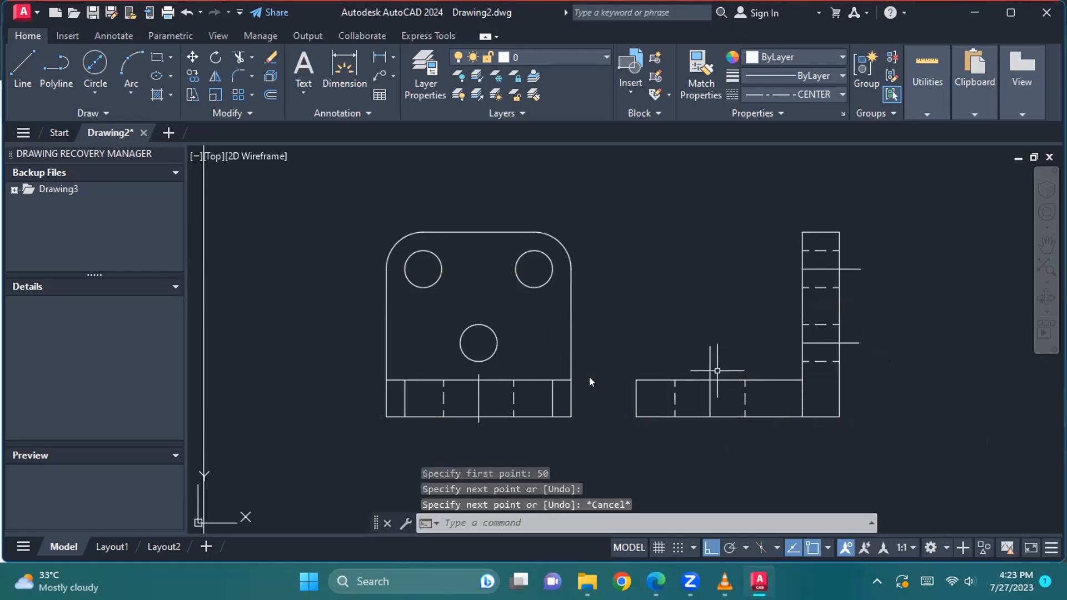
Step: Trim the overhanging ends of the three new centre lines back to the side view's outline
{"action": "left_click", "coordinate": [239, 57]}
{"action": "left_click_drag", "start_coordinate": [695, 359], "coordinate": [730, 358]}
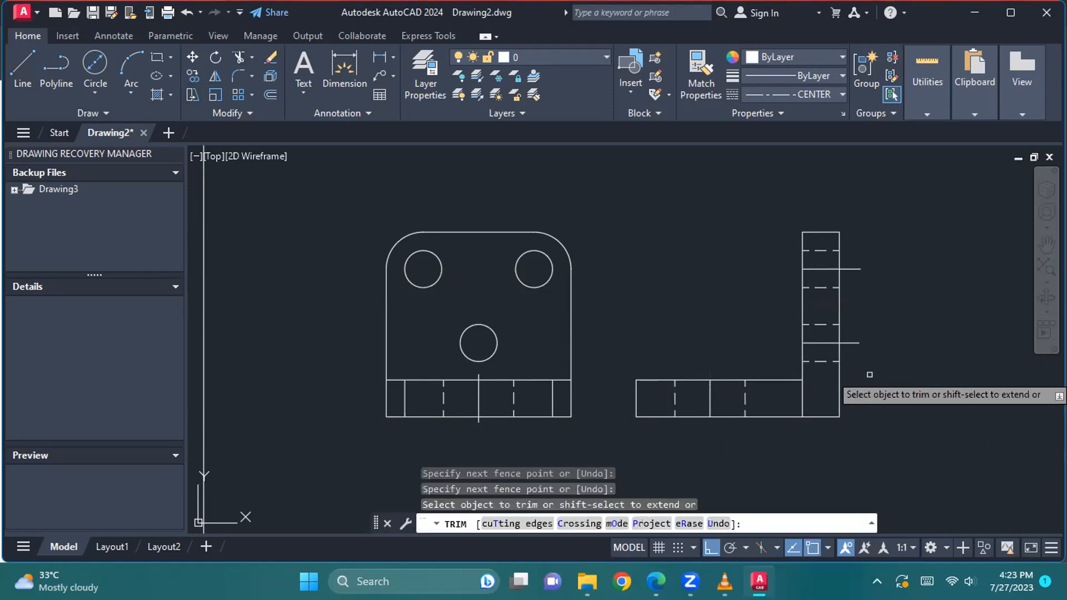
{"action": "left_click", "coordinate": [870, 374]}
{"action": "key", "text": "Escape"}
Step: Stretch both ends of the lower hole's centre line 3 units beyond the edges of the side view's upright
{"action": "scroll", "coordinate": [844, 380], "scroll_direction": "up", "scroll_amount": 2}
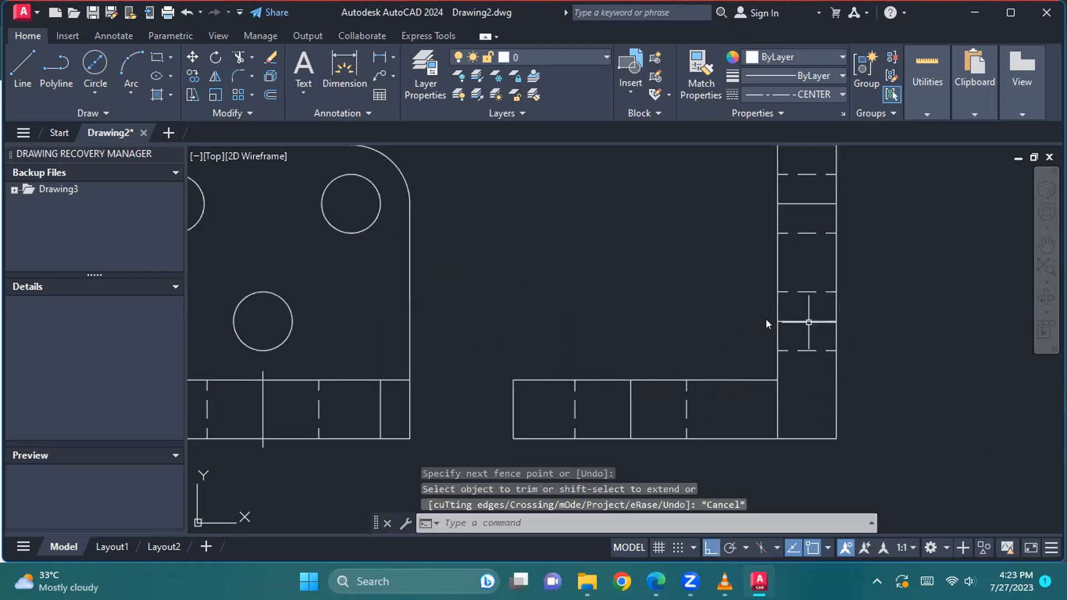
{"action": "left_click", "coordinate": [809, 322]}
{"action": "left_click", "coordinate": [837, 321]}
{"action": "type", "text": "3"}
{"action": "key", "text": "Return"}
{"action": "left_click", "coordinate": [778, 321]}
{"action": "type", "text": "3"}
{"action": "key", "text": "Return"}
Step: Stretch both ends of the upper hole's centre line 3 units beyond the edges of the side view's upright
{"action": "middle_click_drag", "start_coordinate": [820, 288], "coordinate": [812, 374]}
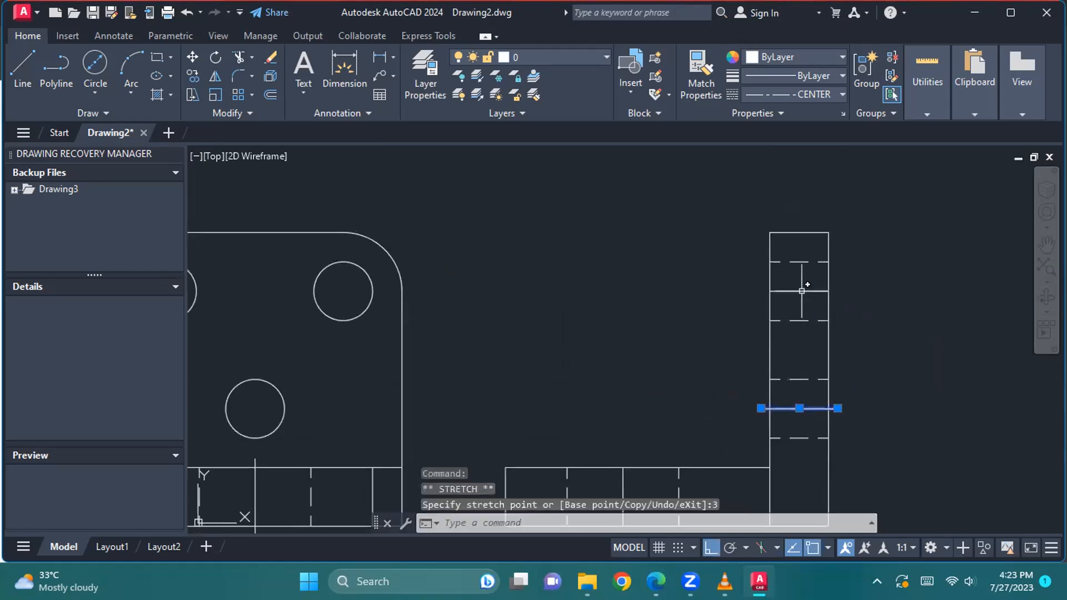
{"action": "left_click", "coordinate": [802, 291]}
{"action": "left_click", "coordinate": [828, 291]}
{"action": "type", "text": "3"}
{"action": "key", "text": "Return"}
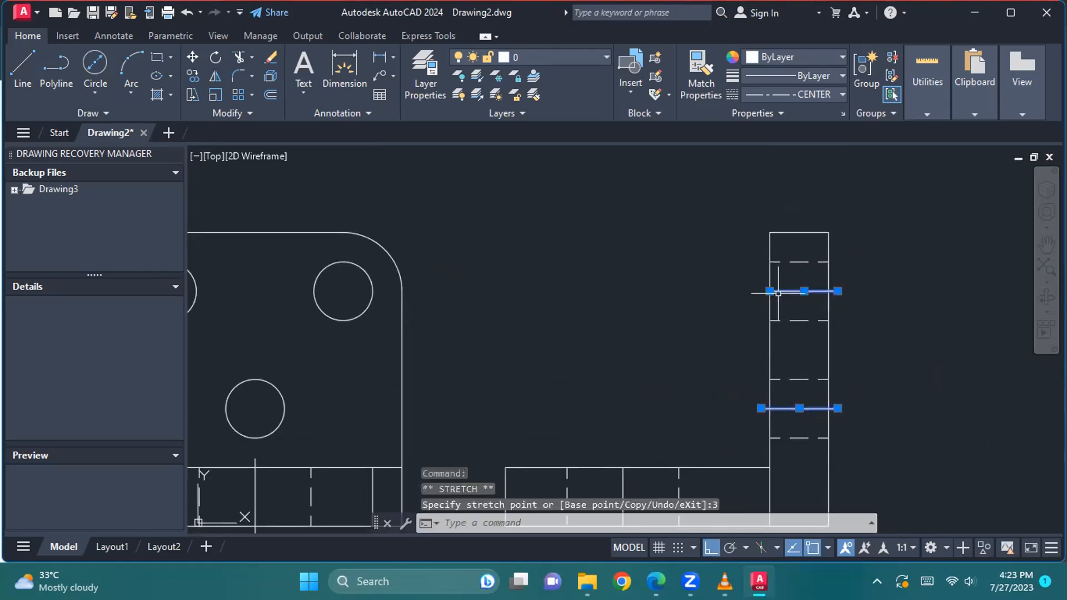
{"action": "left_click", "coordinate": [770, 291]}
{"action": "type", "text": "3"}
{"action": "key", "text": "Return"}
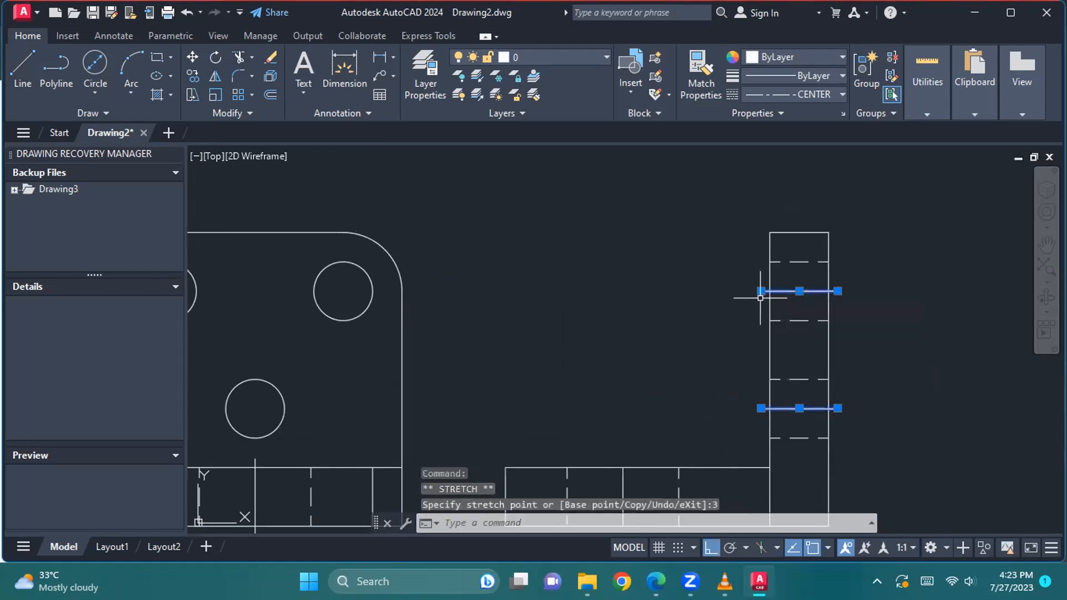
Step: Stretch both ends of the side view's vertical base centre line 3 units beyond the base edges and clear the selection
{"action": "middle_click_drag", "start_coordinate": [717, 409], "coordinate": [734, 312]}
{"action": "left_click", "coordinate": [626, 397]}
{"action": "left_click", "coordinate": [629, 393]}
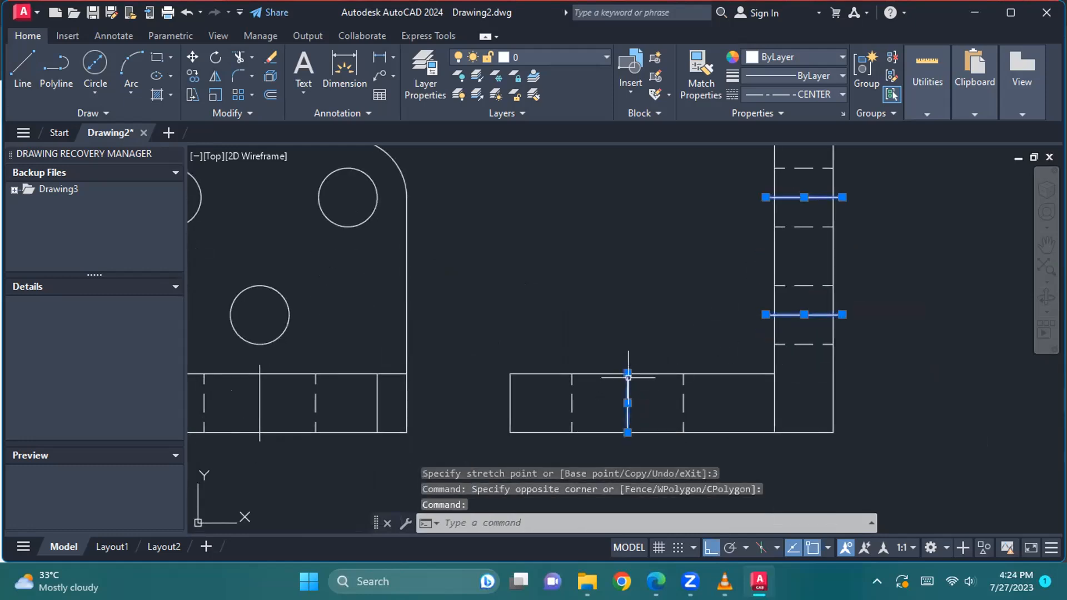
{"action": "left_click", "coordinate": [628, 372]}
{"action": "type", "text": "3"}
{"action": "key", "text": "Return"}
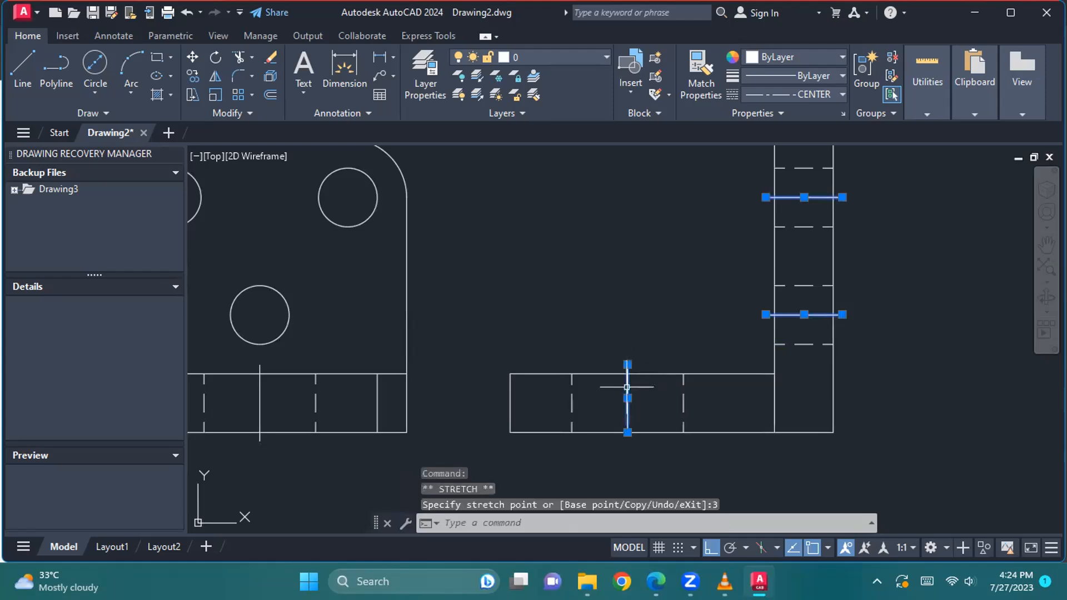
{"action": "left_click", "coordinate": [627, 431]}
{"action": "type", "text": "3"}
{"action": "key", "text": "Return"}
{"action": "left_click", "coordinate": [633, 450]}
{"action": "key", "text": "Escape"}
{"action": "key", "text": "Escape"}
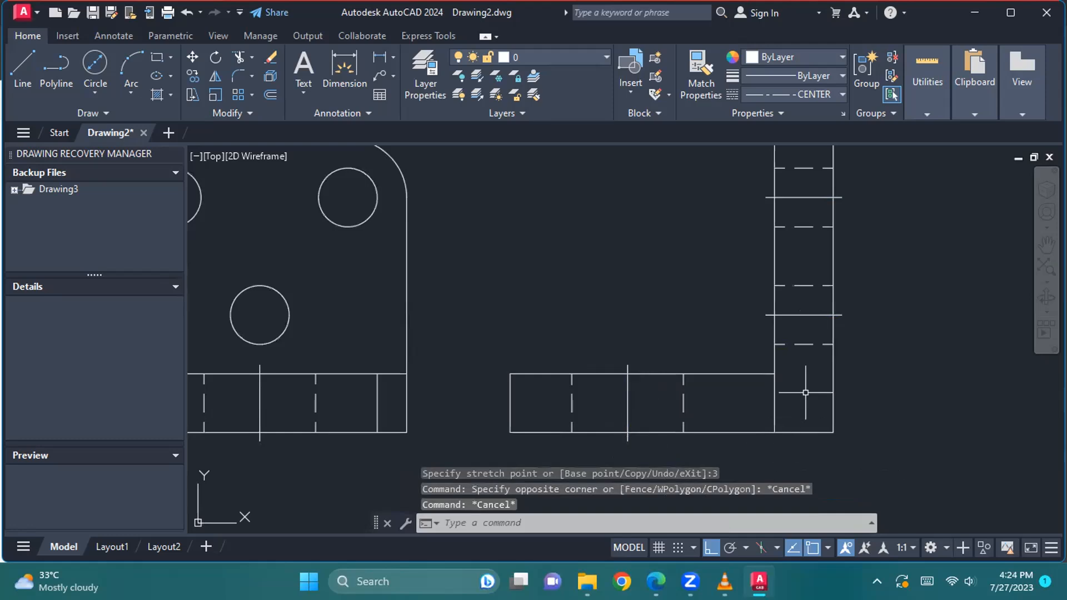
Step: Examine how the linetype of the centre lines and hidden lines displays in the top view's plate
{"action": "scroll", "coordinate": [796, 369], "scroll_direction": "down", "scroll_amount": 2}
{"action": "mouse_move", "coordinate": [694, 311]}
{"action": "middle_mouse_down"}
{"action": "mouse_move", "coordinate": [715, 424]}
{"action": "mouse_move", "coordinate": [717, 531]}
{"action": "middle_mouse_up"}
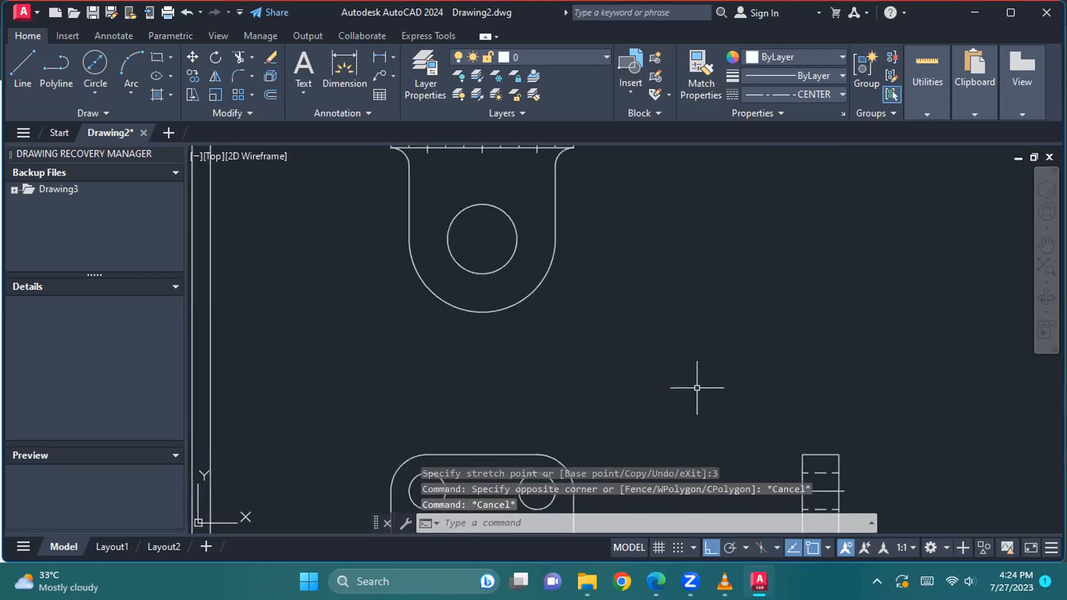
{"action": "scroll", "coordinate": [696, 383], "scroll_direction": "down", "scroll_amount": 2}
{"action": "middle_click_drag", "start_coordinate": [689, 350], "coordinate": [689, 431]}
{"action": "scroll", "coordinate": [572, 328], "scroll_direction": "up", "scroll_amount": 5}
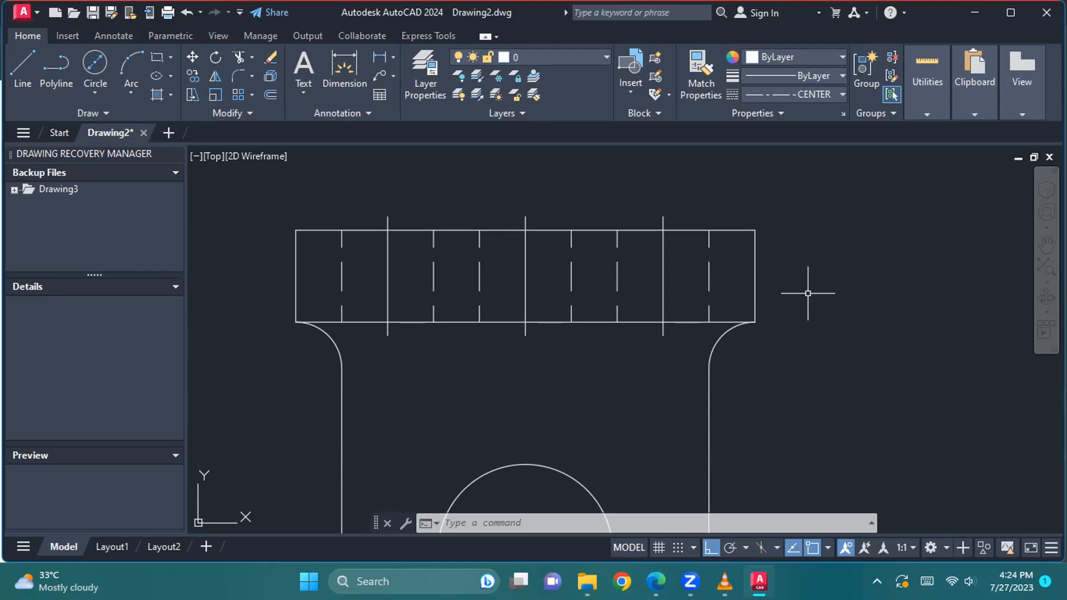
{"action": "scroll", "coordinate": [808, 293], "scroll_direction": "down", "scroll_amount": 2}
{"action": "mouse_move", "coordinate": [865, 370]}
{"action": "middle_mouse_down"}
{"action": "mouse_move", "coordinate": [694, 300]}
{"action": "mouse_move", "coordinate": [627, 317]}
{"action": "middle_mouse_up"}
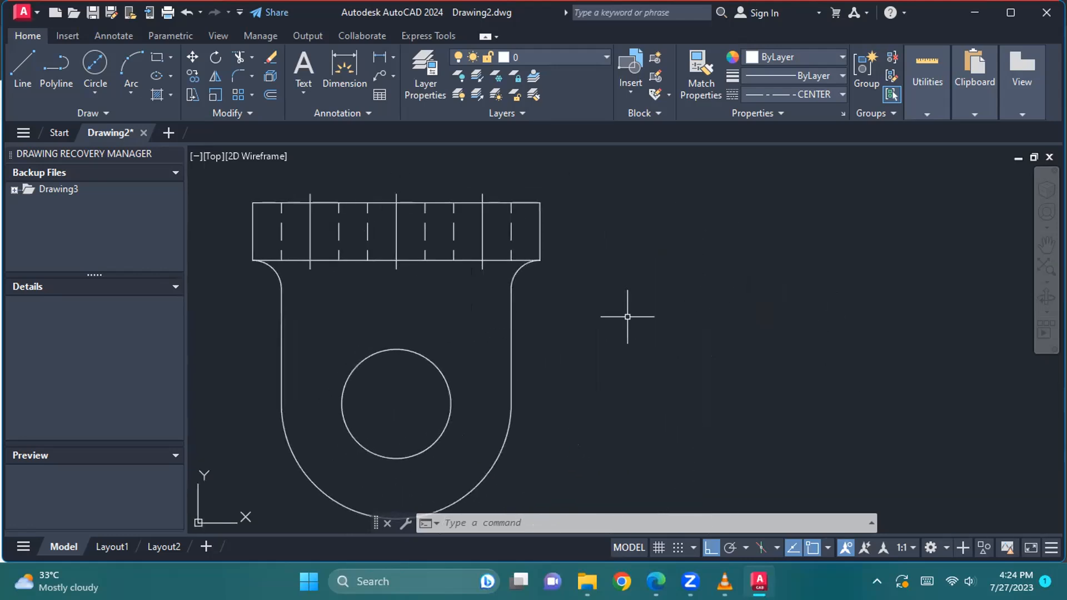
Step: Draw a long horizontal test line in the CENTER linetype in the empty space beside the top view, and delete it
{"action": "left_click", "coordinate": [22, 65]}
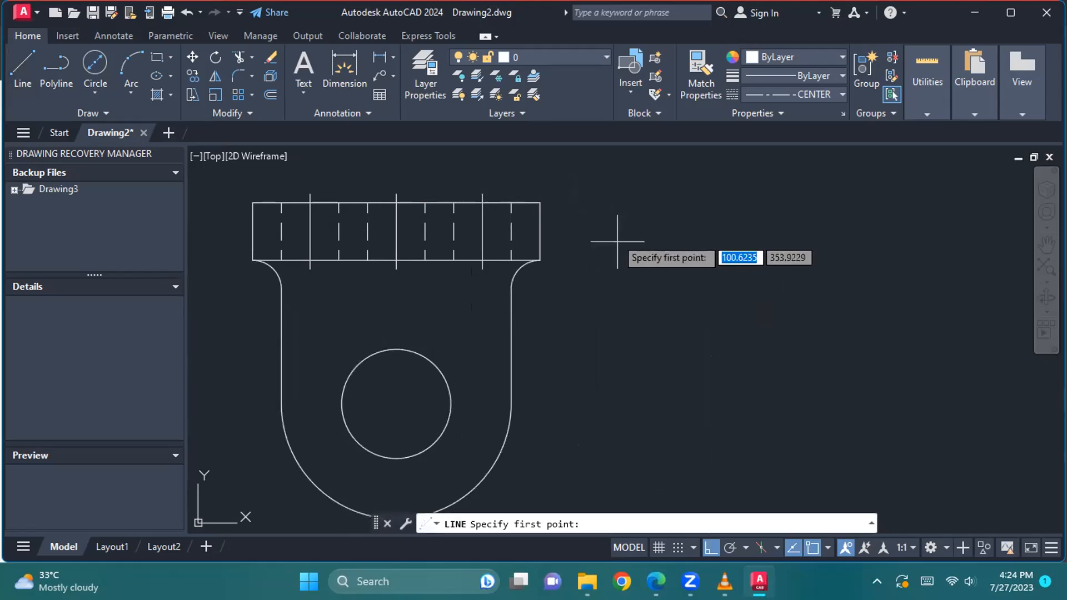
{"action": "left_click", "coordinate": [610, 305]}
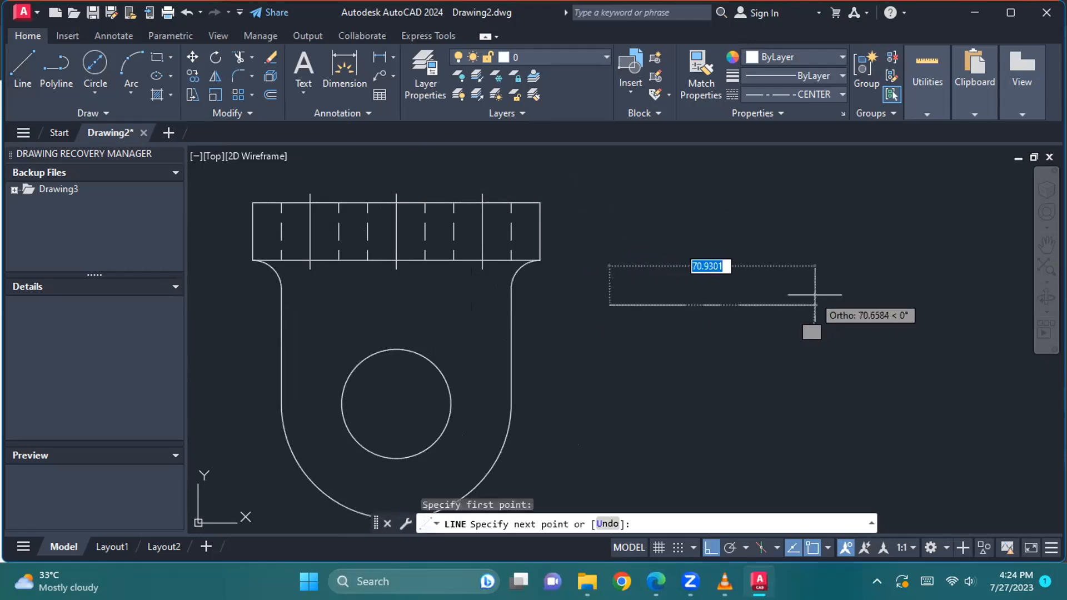
{"action": "left_click", "coordinate": [894, 304]}
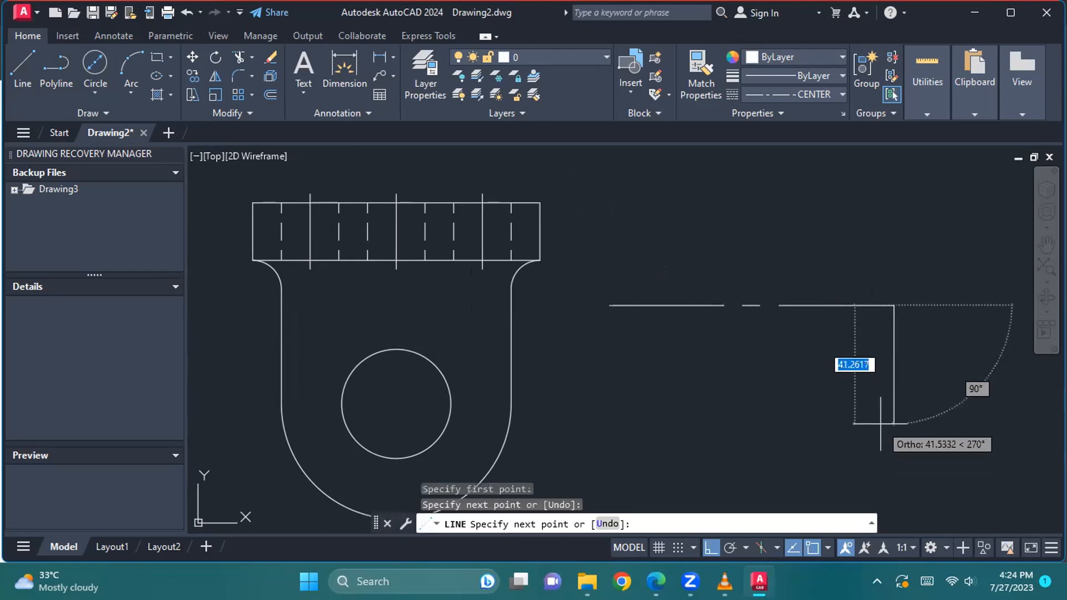
{"action": "key", "text": "Escape"}
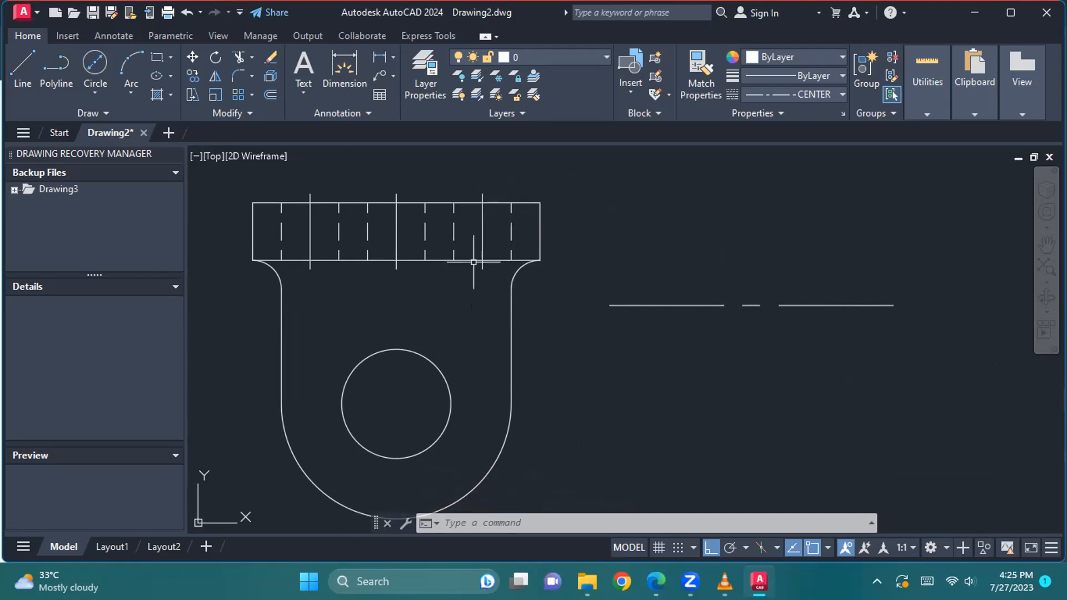
{"action": "left_click", "coordinate": [654, 305]}
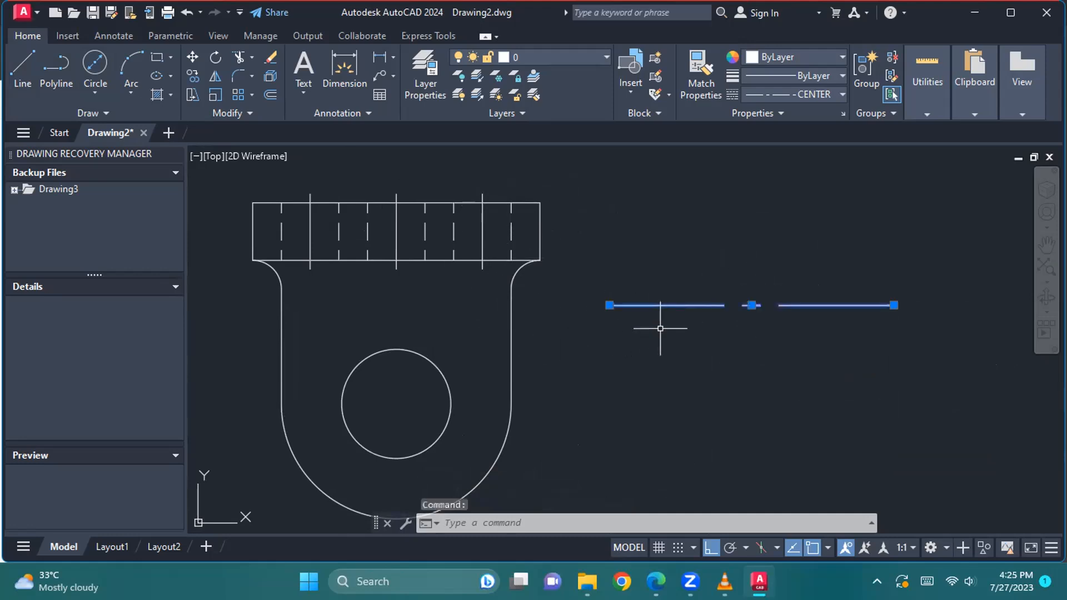
{"action": "key", "text": "Delete"}
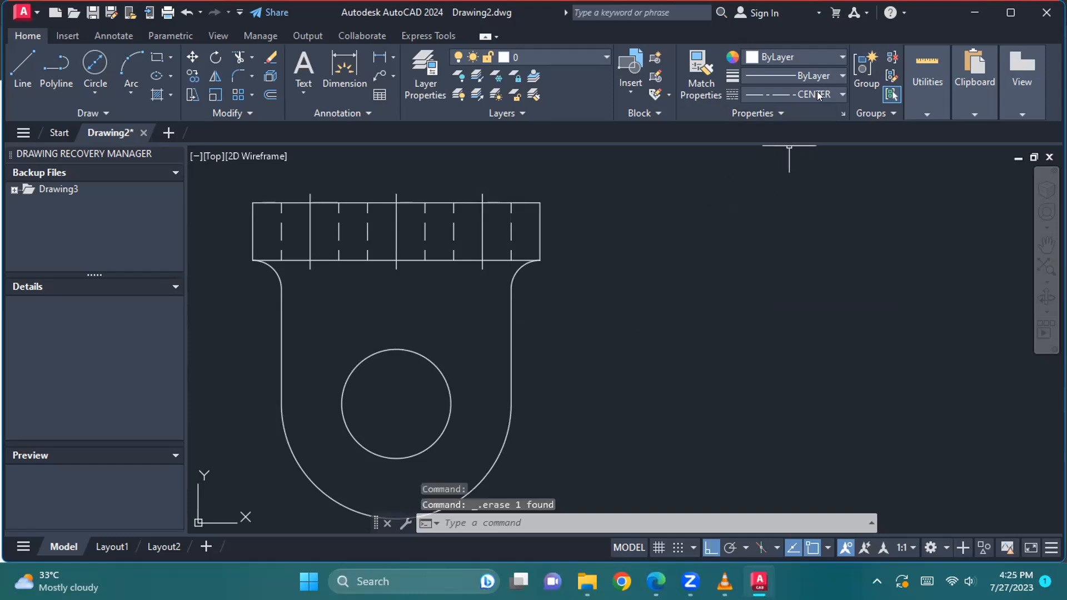
Step: Set the global linetype scale factor to 0.5 for the drawing
{"action": "left_click", "coordinate": [840, 94]}
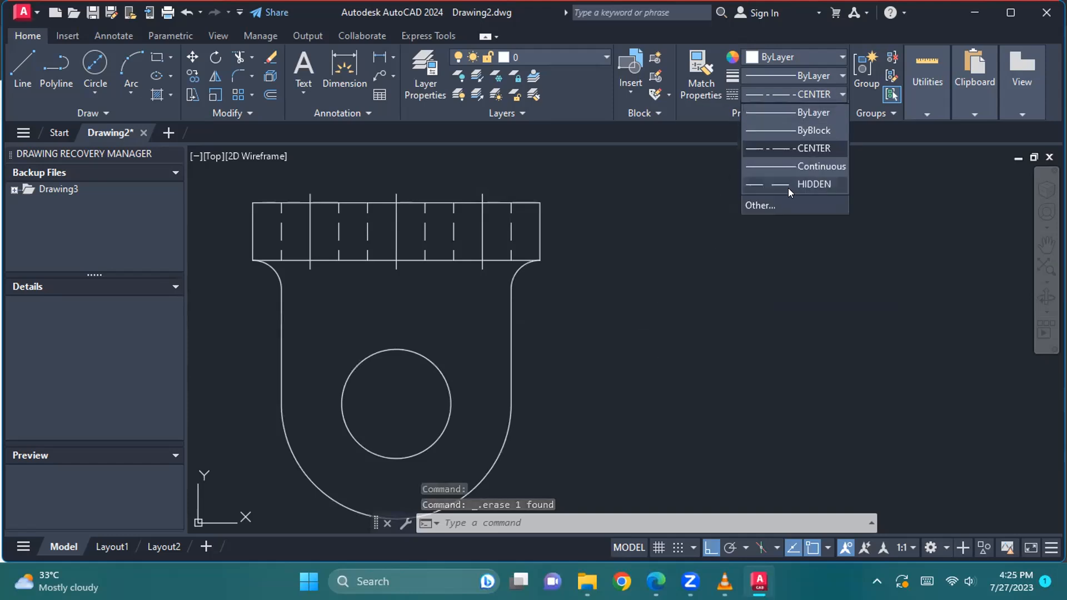
{"action": "left_click", "coordinate": [778, 203]}
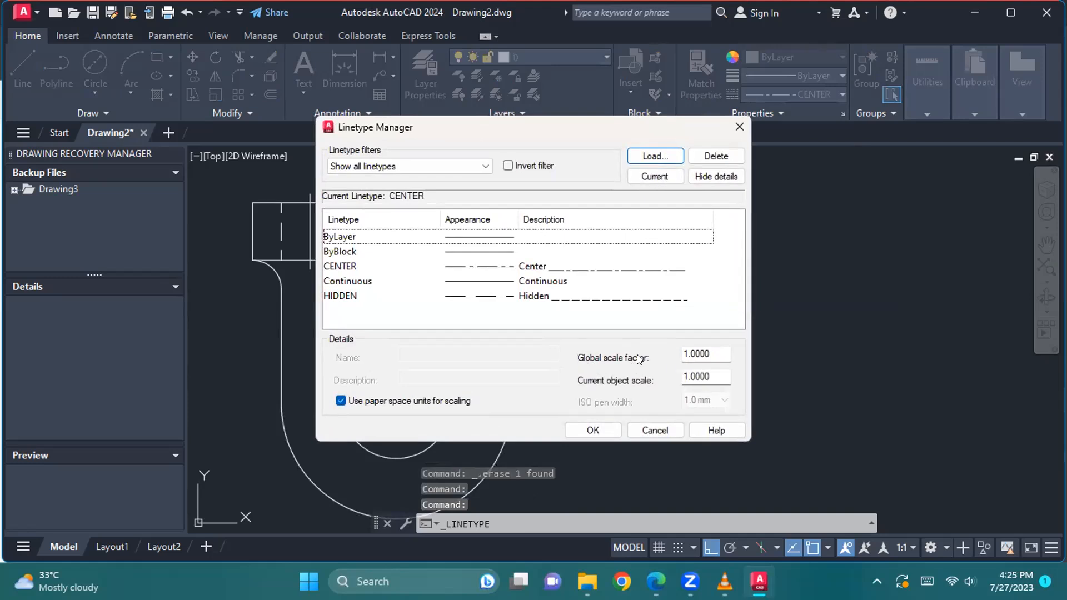
{"action": "double_click", "coordinate": [699, 352]}
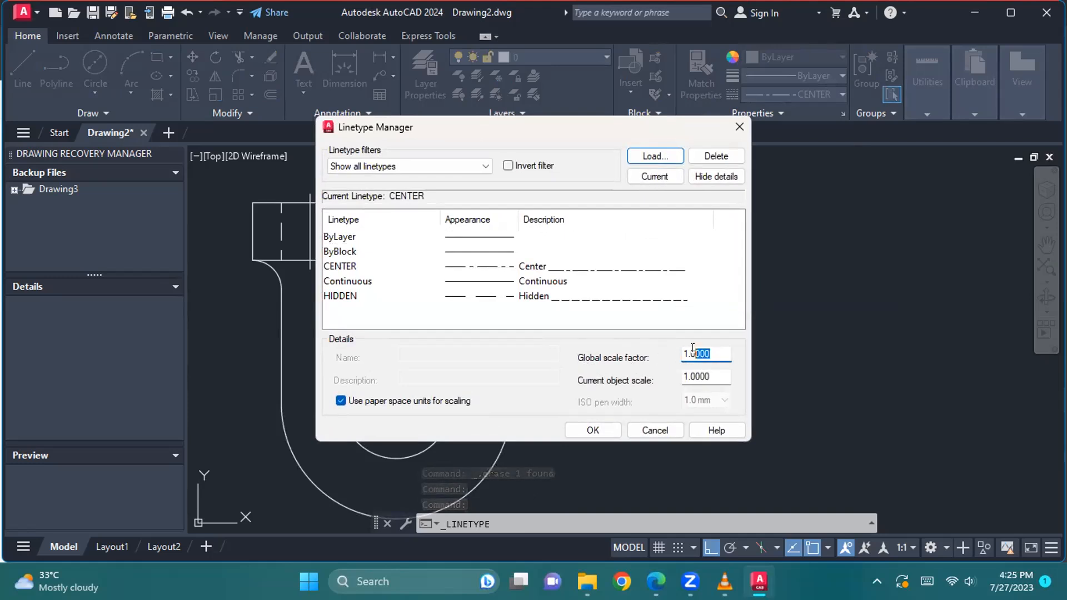
{"action": "type", "text": "0.5"}
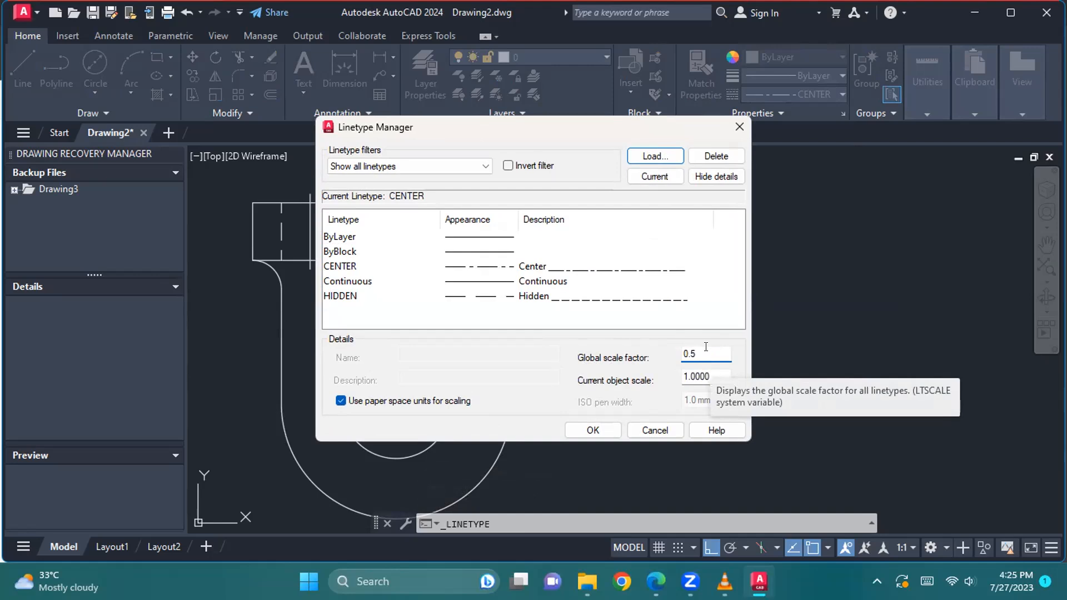
{"action": "left_click", "coordinate": [600, 430]}
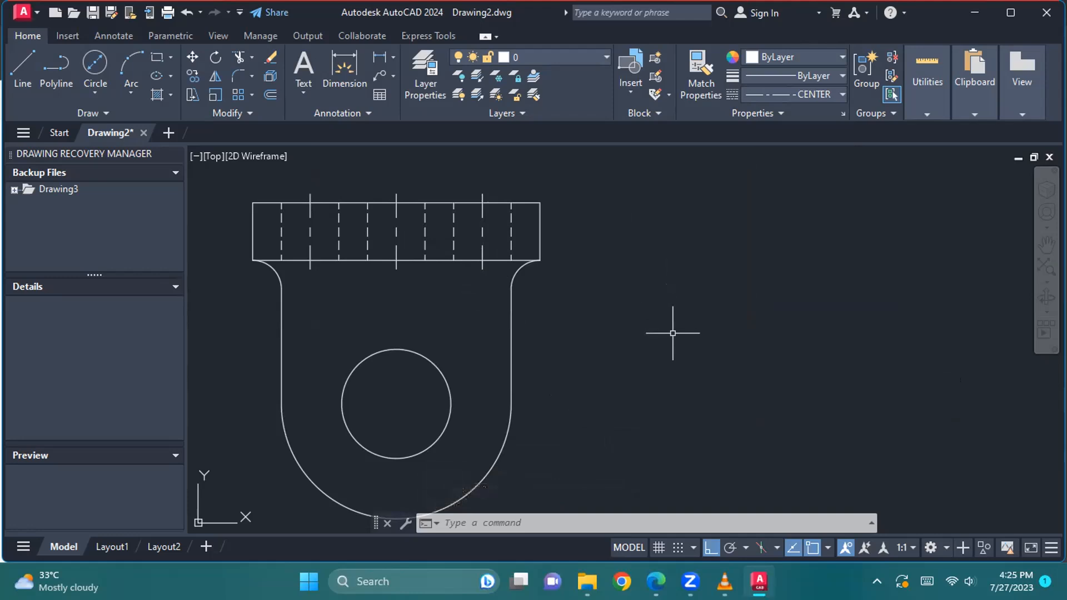
{"action": "scroll", "coordinate": [677, 332], "scroll_direction": "down", "scroll_amount": 2}
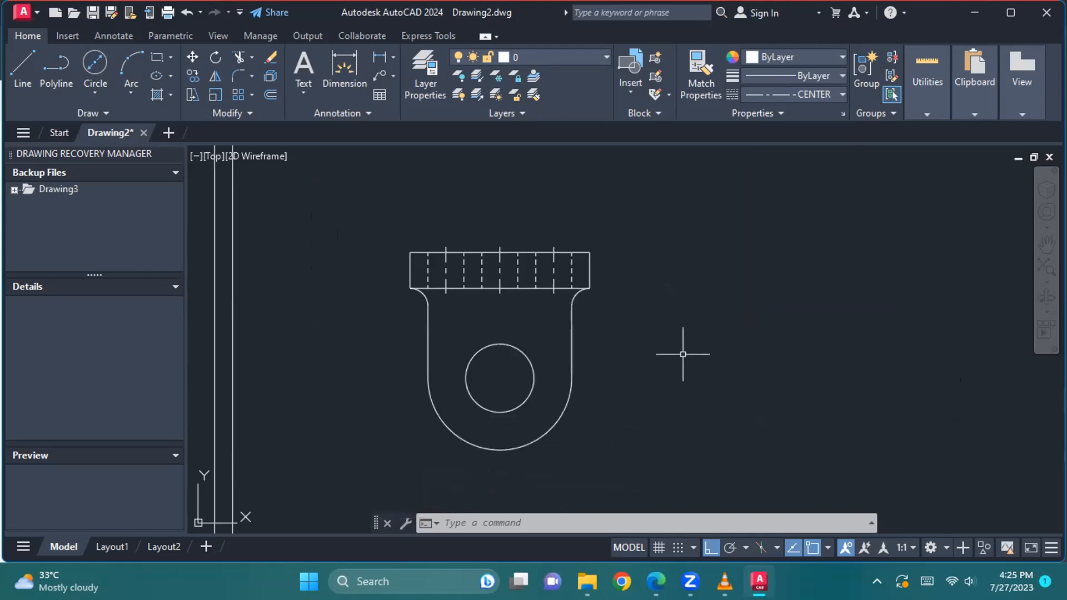
{"action": "scroll", "coordinate": [667, 309], "scroll_direction": "down", "scroll_amount": 2}
{"action": "mouse_move", "coordinate": [686, 353]}
{"action": "middle_mouse_down"}
{"action": "mouse_move", "coordinate": [650, 284]}
{"action": "mouse_move", "coordinate": [600, 287]}
{"action": "middle_mouse_up"}
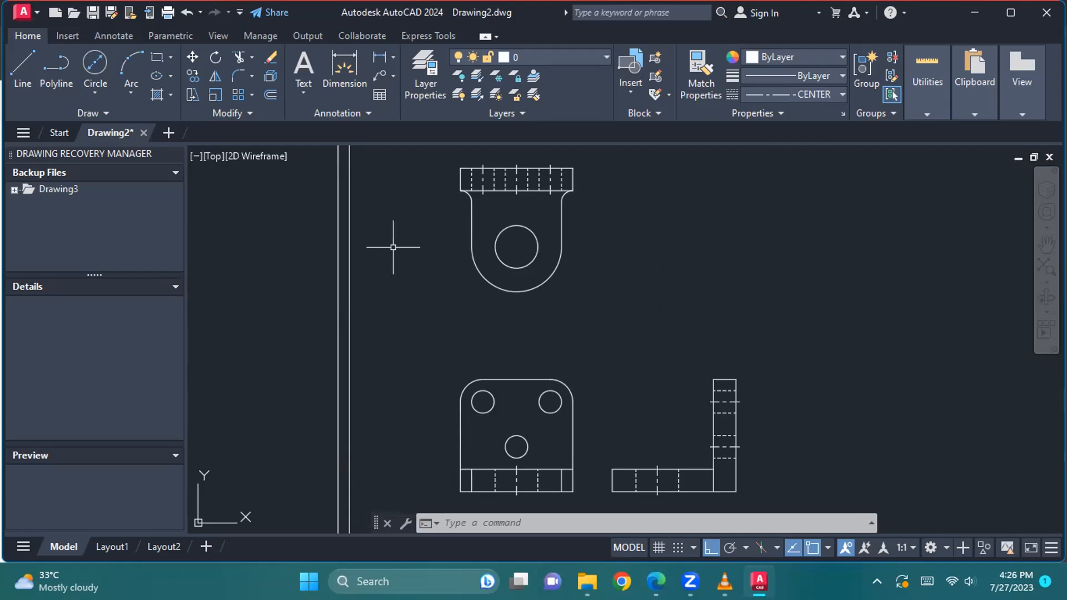
Step: Add centre marks to the large hole in the top view and the three small holes in the front view
{"action": "left_click", "coordinate": [75, 29]}
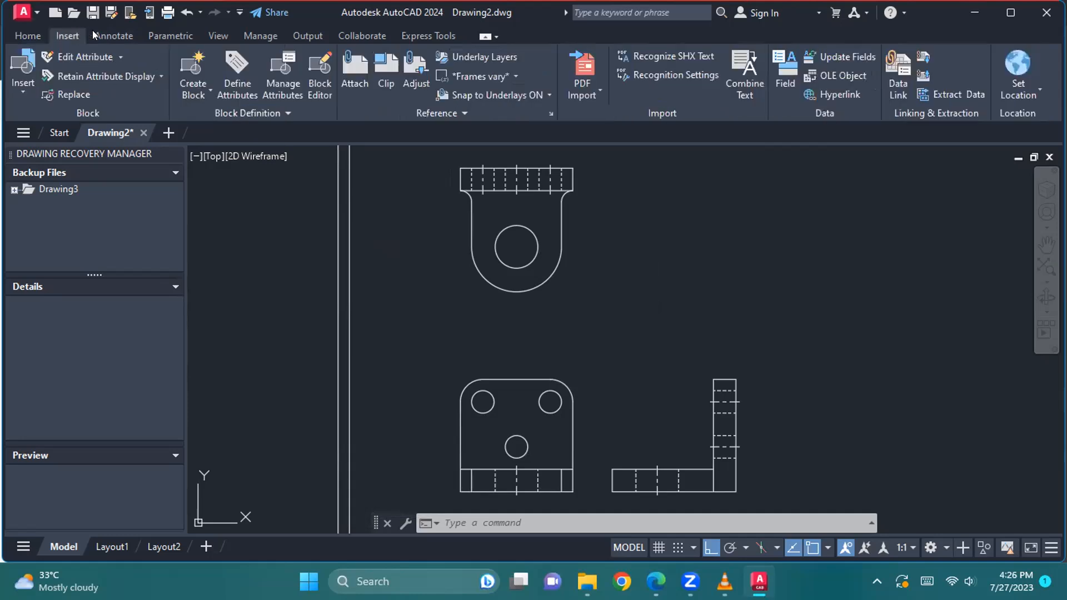
{"action": "left_click", "coordinate": [115, 31]}
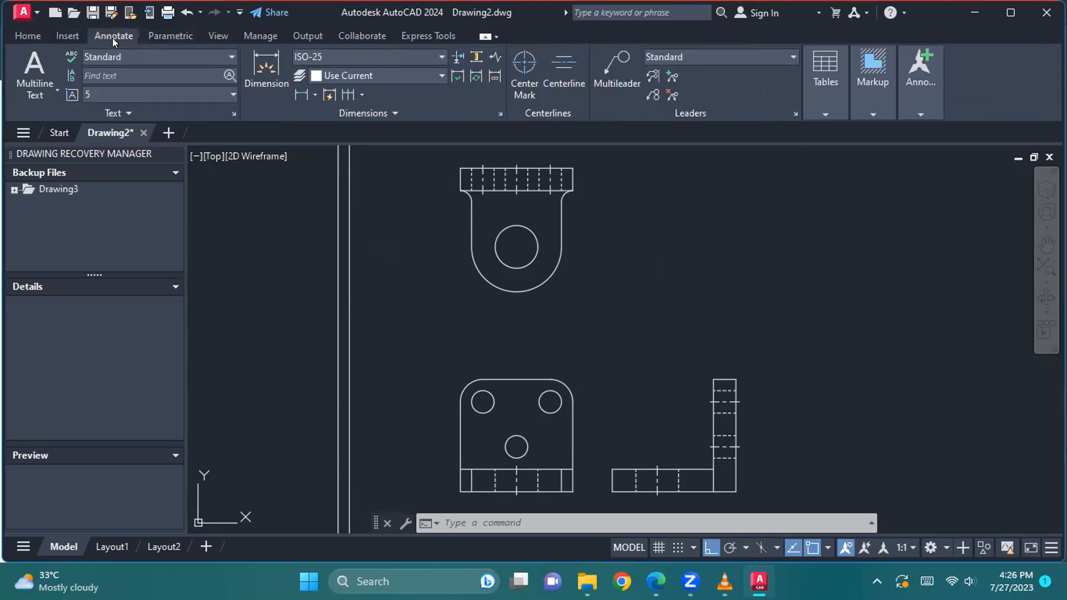
{"action": "left_click", "coordinate": [528, 83]}
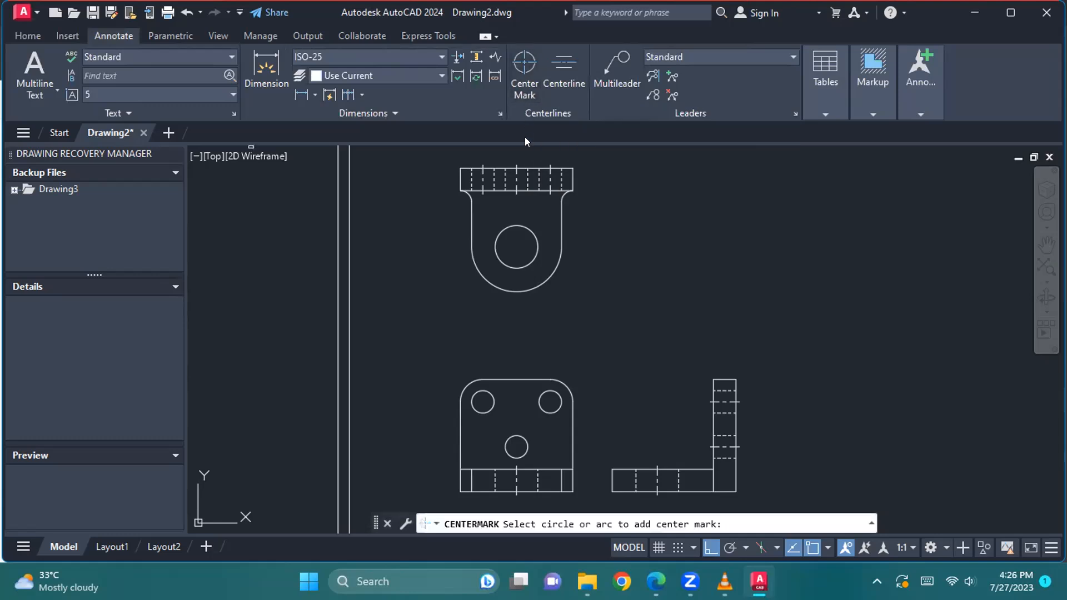
{"action": "left_click", "coordinate": [525, 66]}
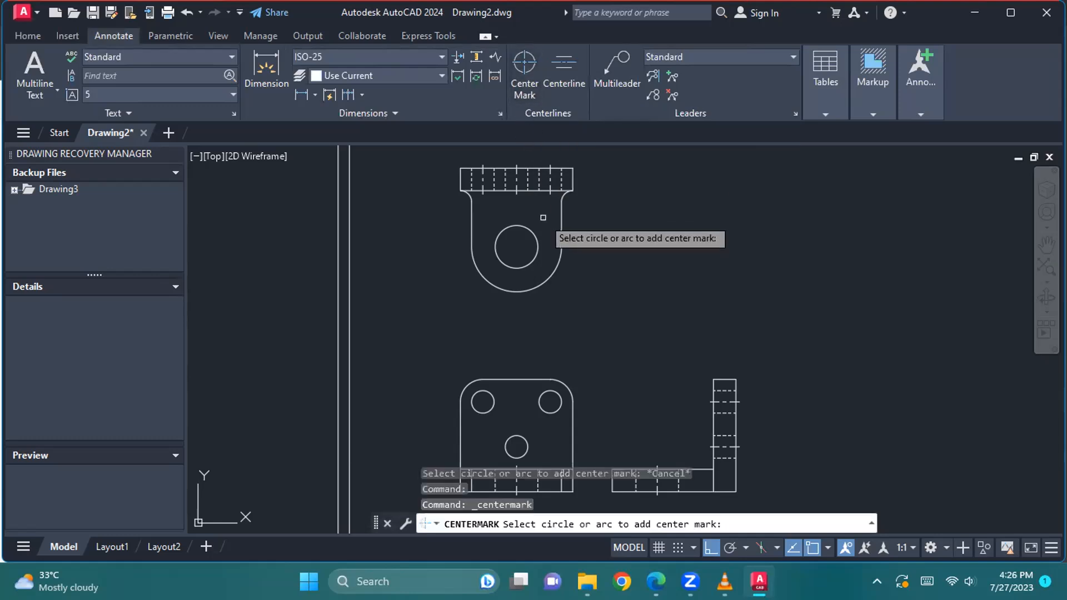
{"action": "left_click", "coordinate": [537, 234]}
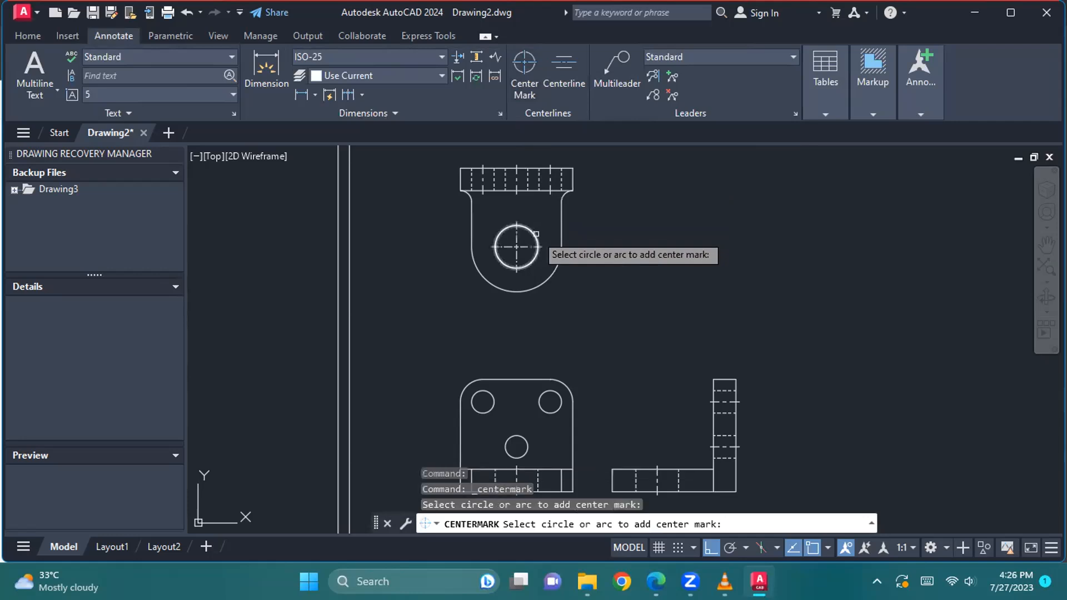
{"action": "left_click", "coordinate": [551, 391]}
{"action": "left_click", "coordinate": [492, 410]}
{"action": "left_click", "coordinate": [515, 436]}
{"action": "mouse_move", "coordinate": [539, 365]}
{"action": "middle_mouse_down"}
{"action": "mouse_move", "coordinate": [527, 298]}
{"action": "mouse_move", "coordinate": [523, 352]}
{"action": "middle_mouse_up"}
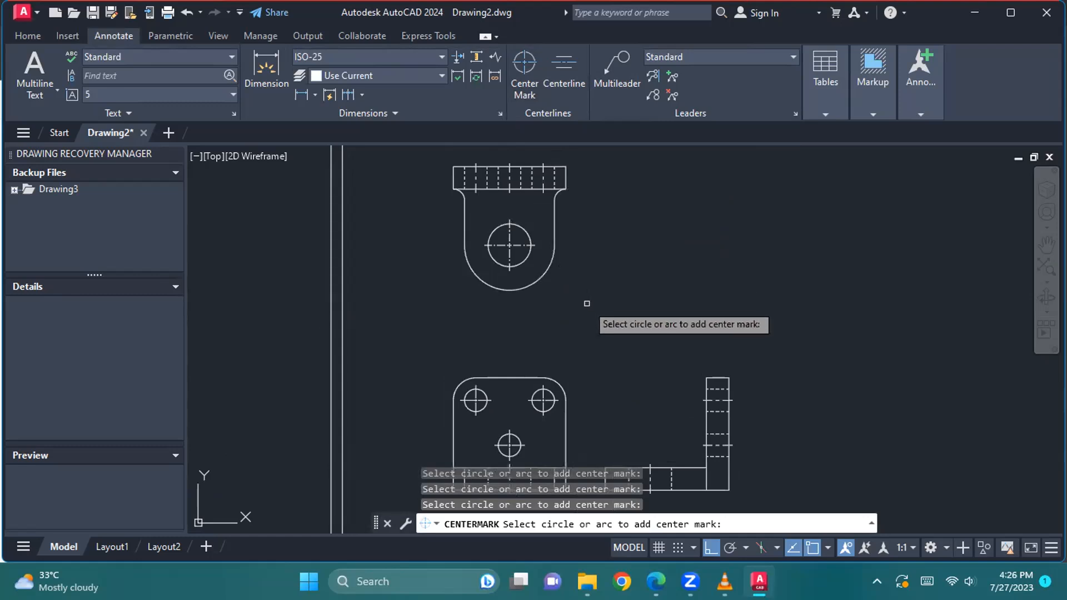
{"action": "key", "text": "Escape"}
{"action": "scroll", "coordinate": [587, 304], "scroll_direction": "up", "scroll_amount": 6}
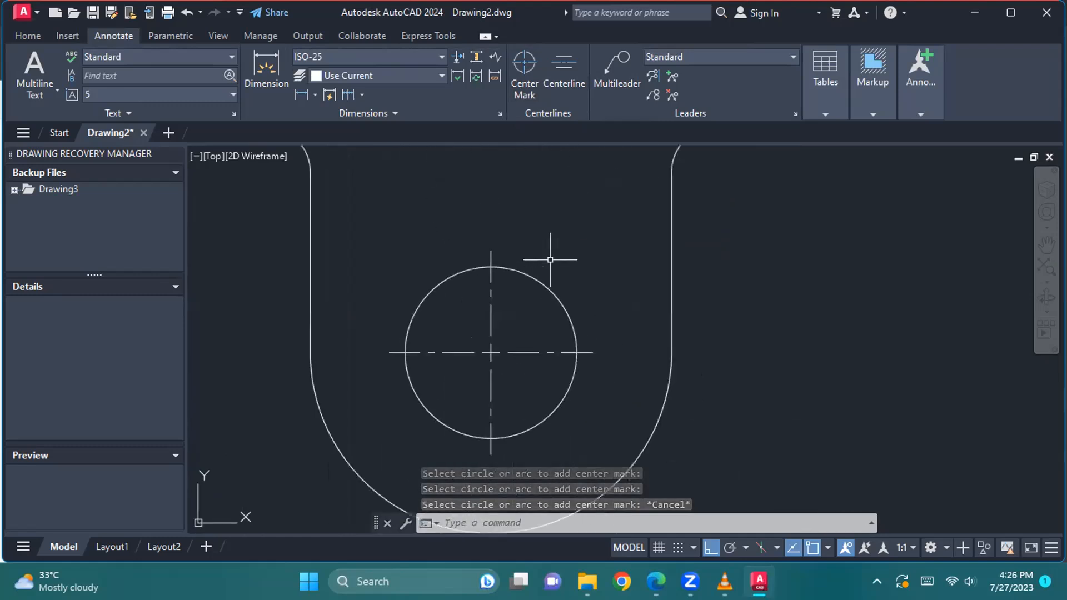
{"action": "scroll", "coordinate": [551, 257], "scroll_direction": "down", "scroll_amount": 4}
{"action": "middle_click_drag", "start_coordinate": [662, 262], "coordinate": [663, 303]}
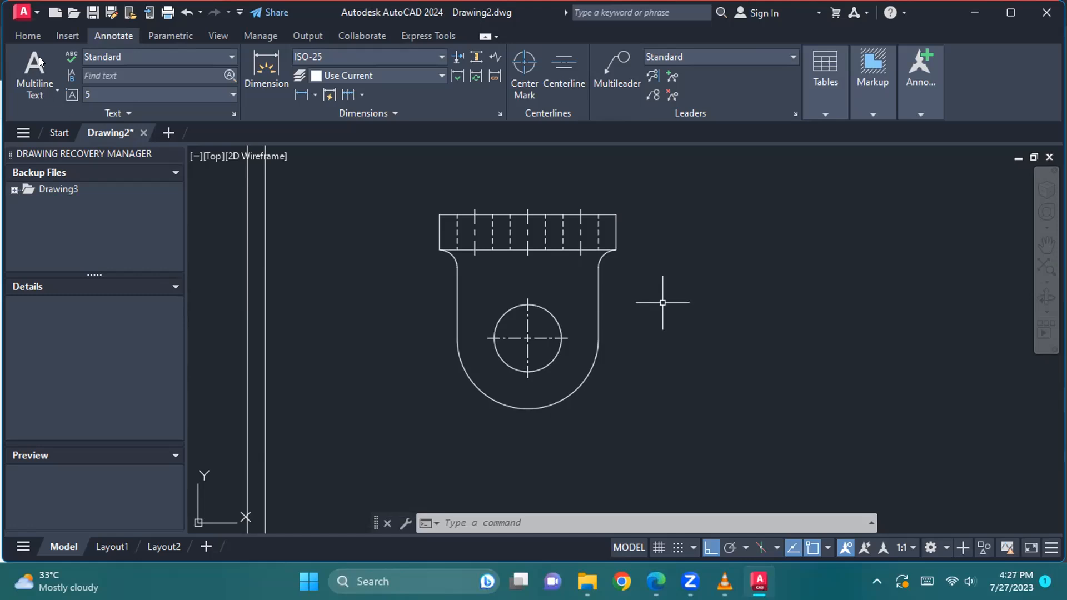
{"action": "left_click", "coordinate": [27, 36]}
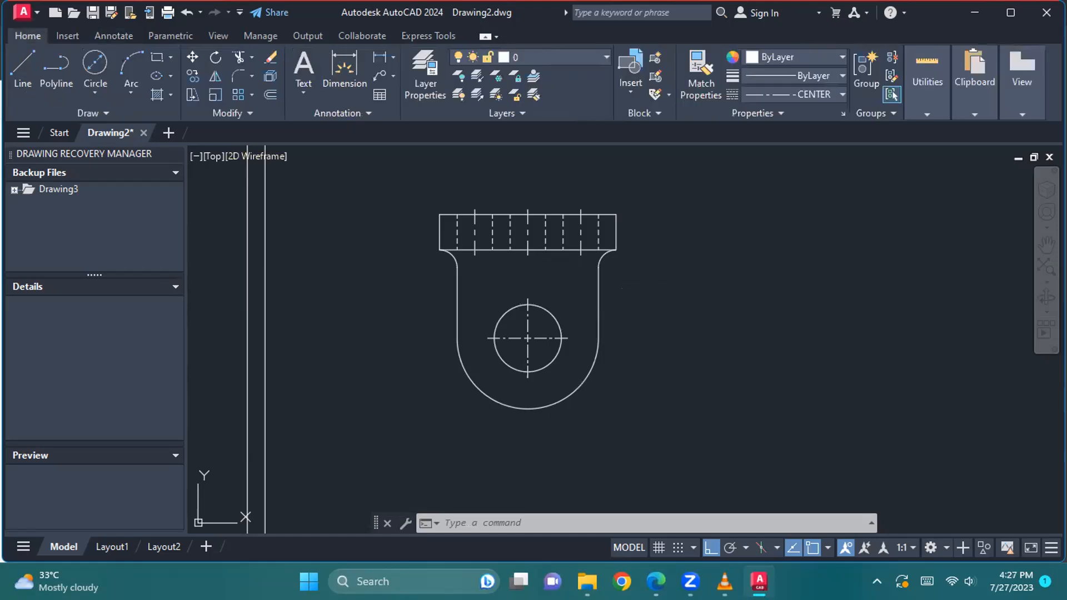
{"action": "left_click", "coordinate": [22, 65]}
{"action": "left_click", "coordinate": [723, 228]}
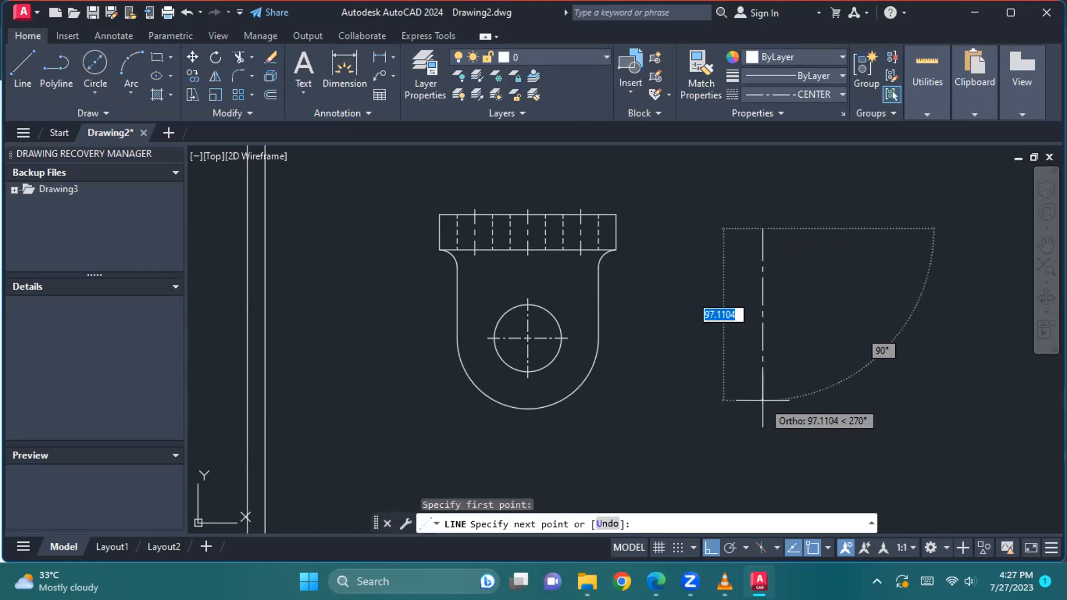
{"action": "key", "text": "Escape"}
Step: Set the current linetype for new objects to ByLayer
{"action": "left_click", "coordinate": [826, 94]}
{"action": "left_click", "coordinate": [807, 116]}
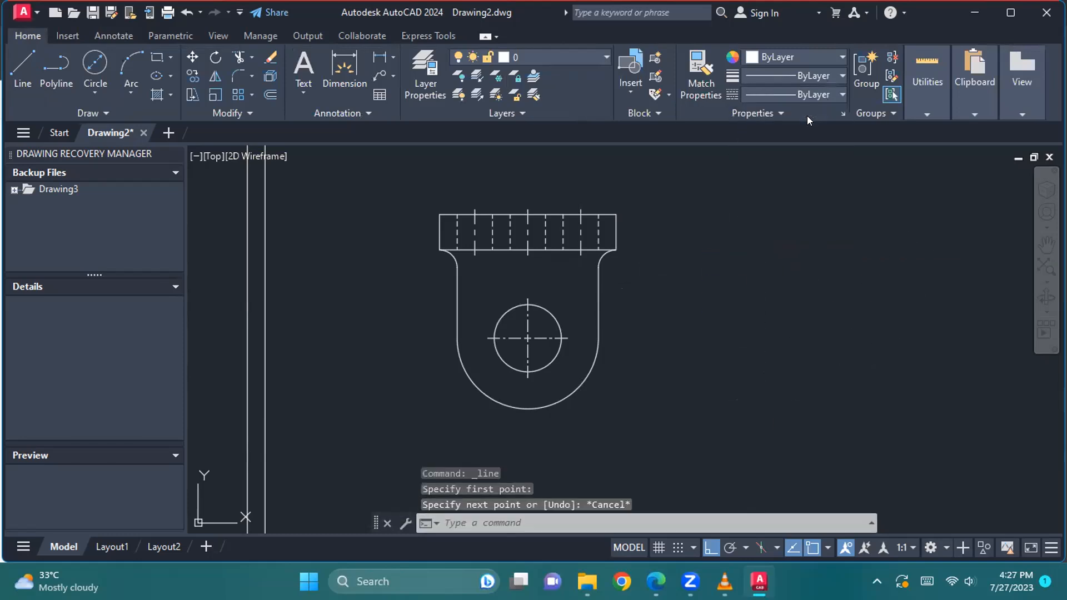
Step: Draw two parallel vertical test lines of about equal length in the empty space beside the top view
{"action": "left_click", "coordinate": [22, 67]}
{"action": "left_click", "coordinate": [774, 230]}
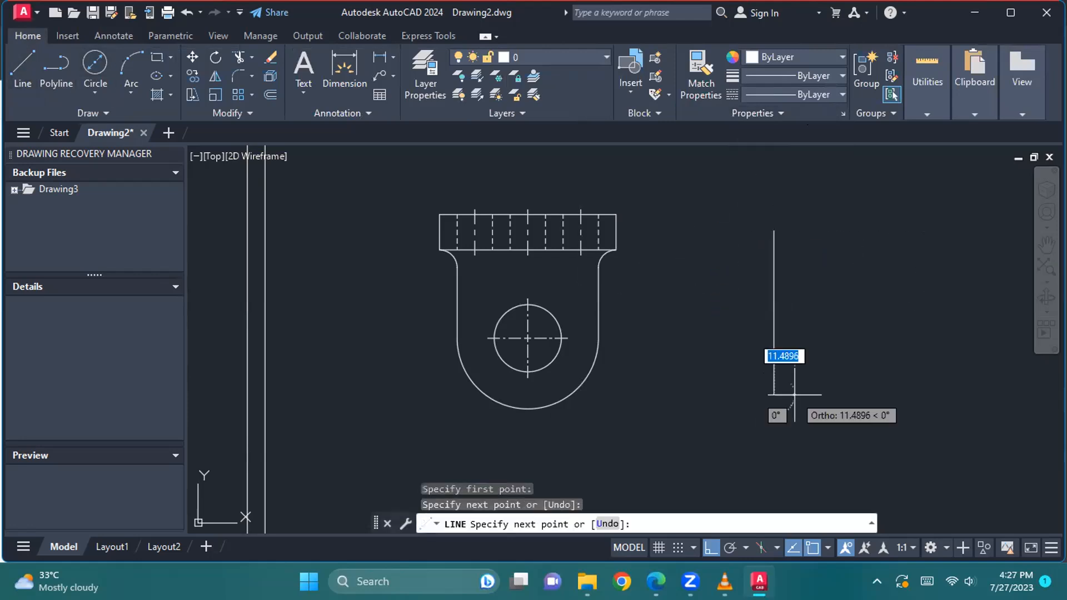
{"action": "left_click", "coordinate": [795, 394]}
{"action": "key", "text": "Escape"}
{"action": "left_click", "coordinate": [22, 67]}
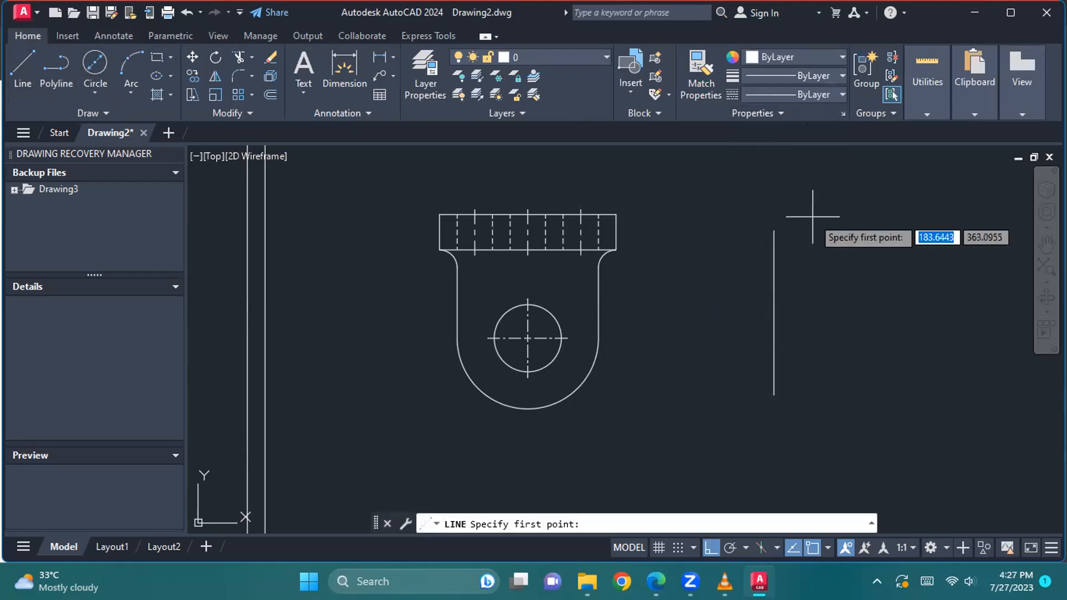
{"action": "left_click", "coordinate": [877, 231]}
{"action": "left_click", "coordinate": [878, 395]}
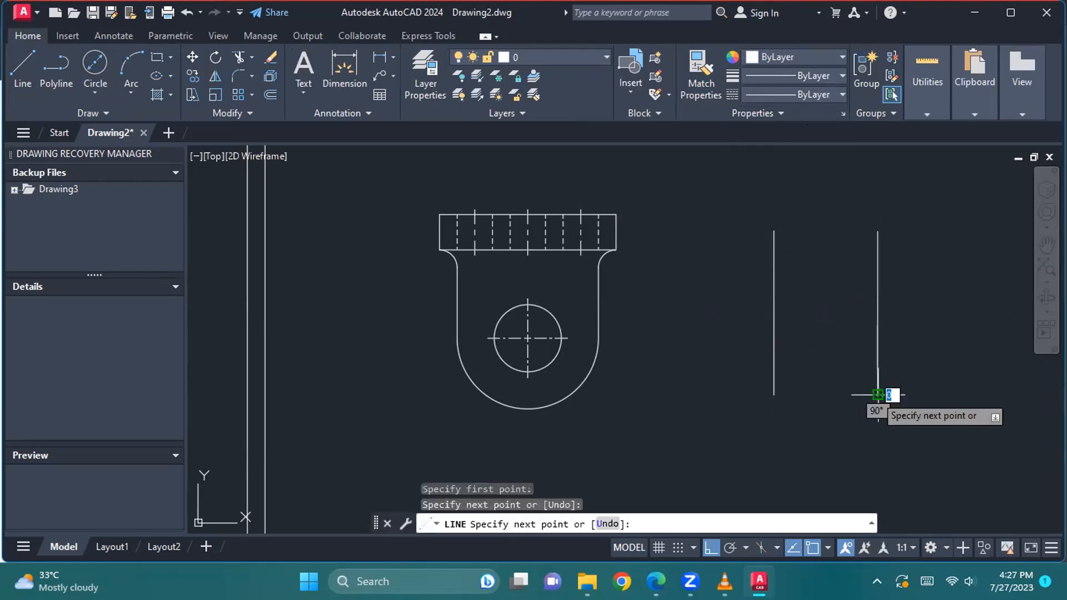
{"action": "key", "text": "Escape"}
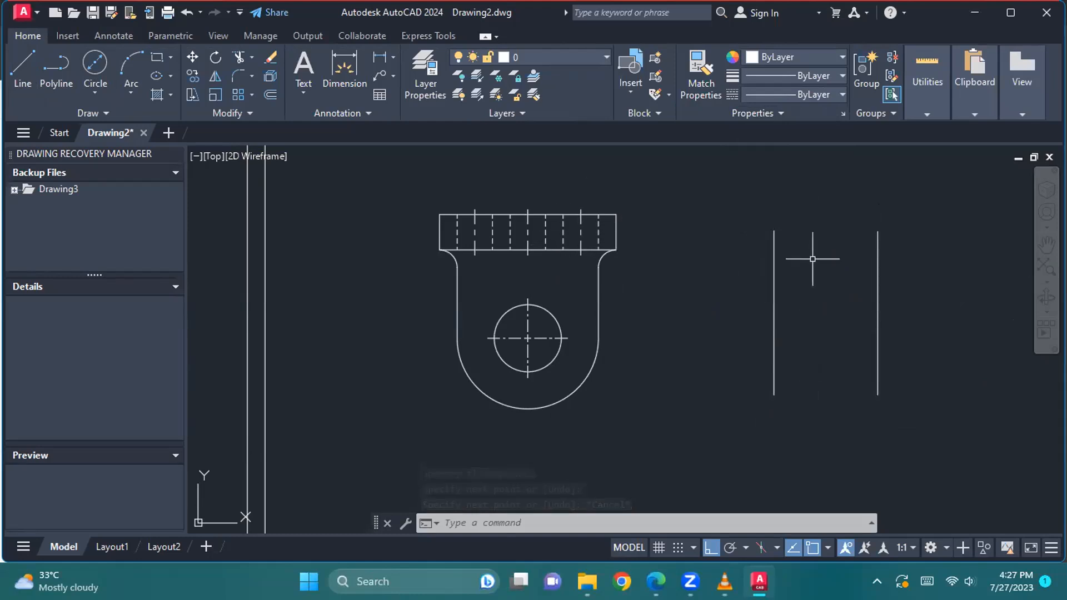
{"action": "scroll", "coordinate": [812, 300], "scroll_direction": "up", "scroll_amount": 1}
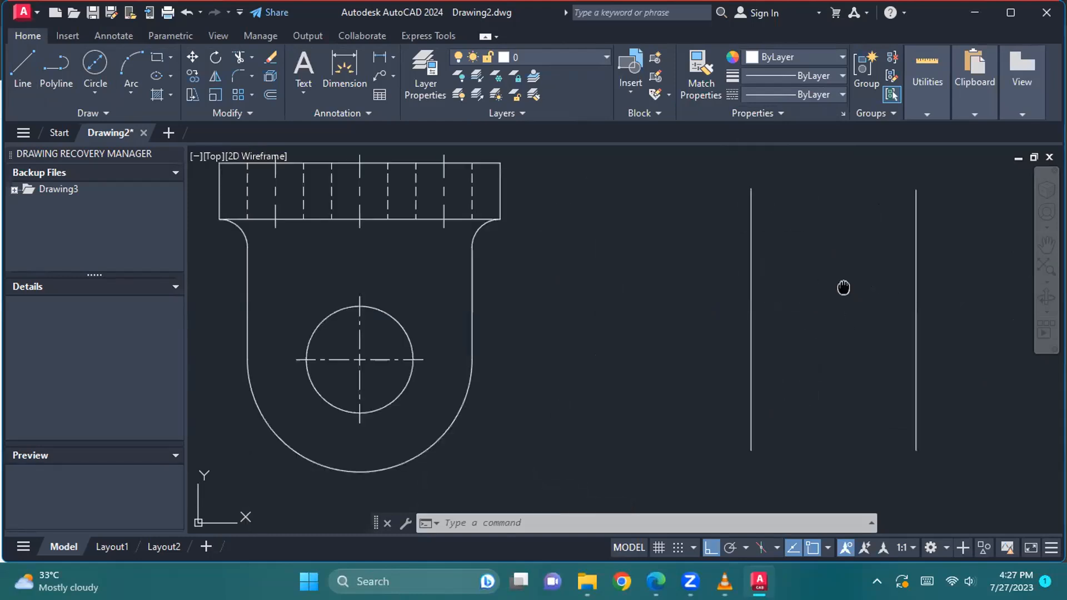
{"action": "scroll", "coordinate": [812, 283], "scroll_direction": "down", "scroll_amount": 3}
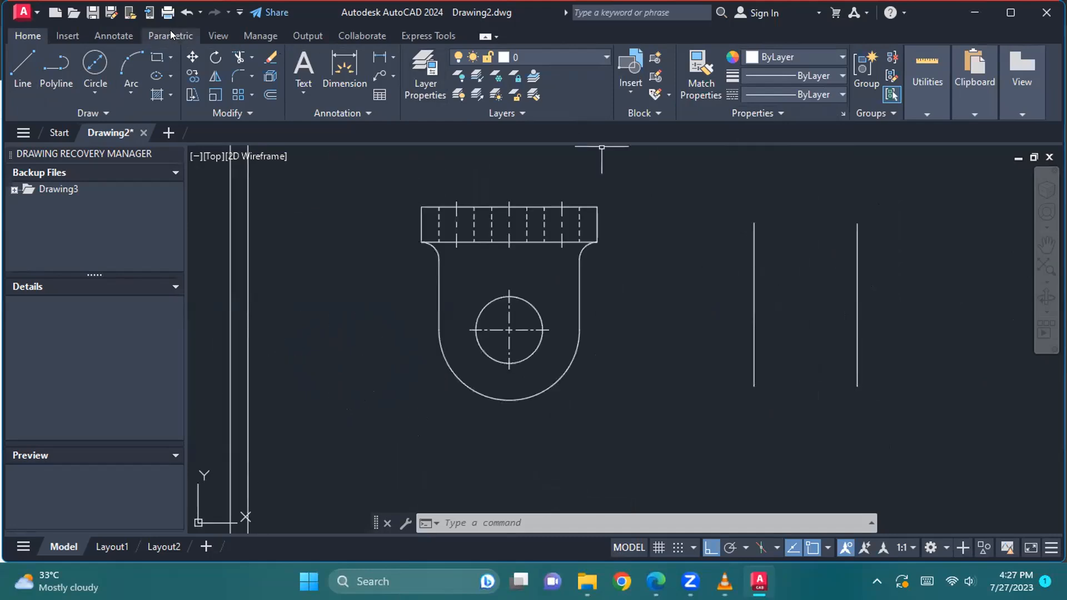
Step: Create an automatic centreline between the two vertical test lines, and delete it together with both lines
{"action": "left_click", "coordinate": [115, 35]}
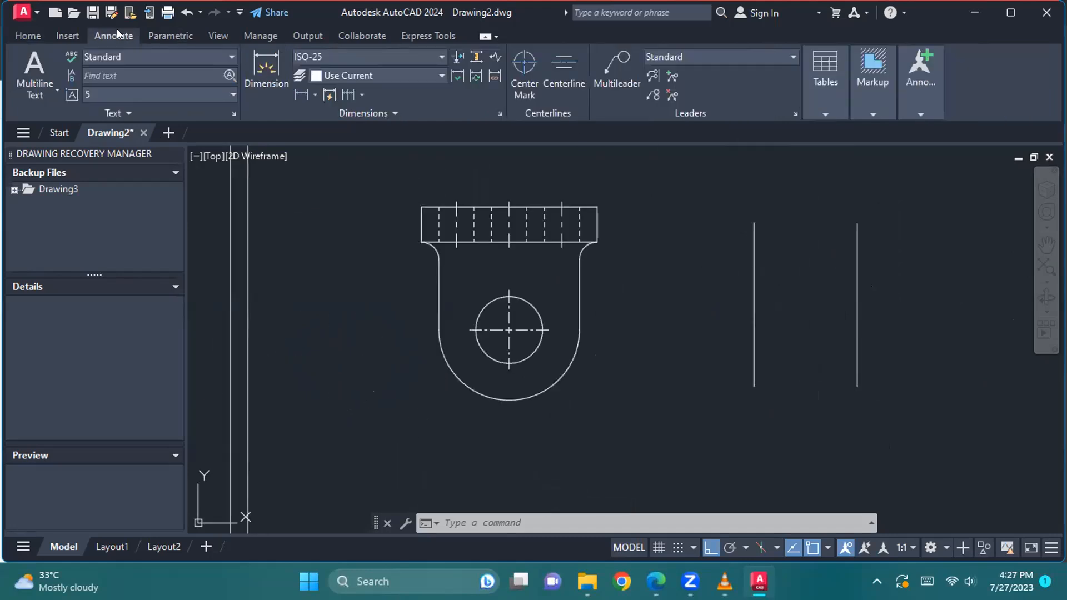
{"action": "left_click", "coordinate": [558, 81]}
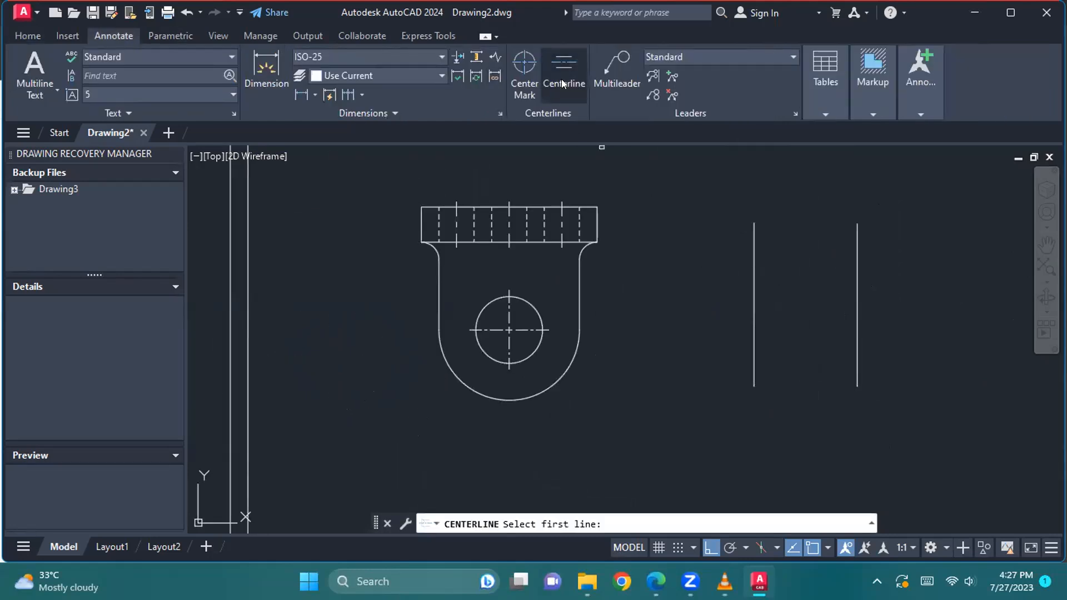
{"action": "left_click", "coordinate": [754, 285]}
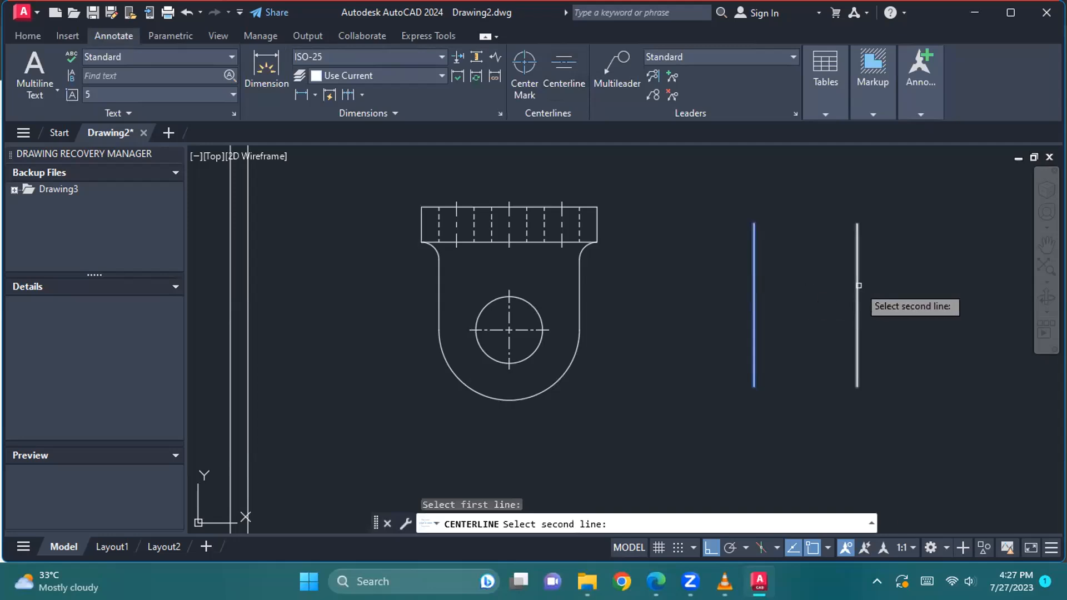
{"action": "left_click", "coordinate": [859, 286]}
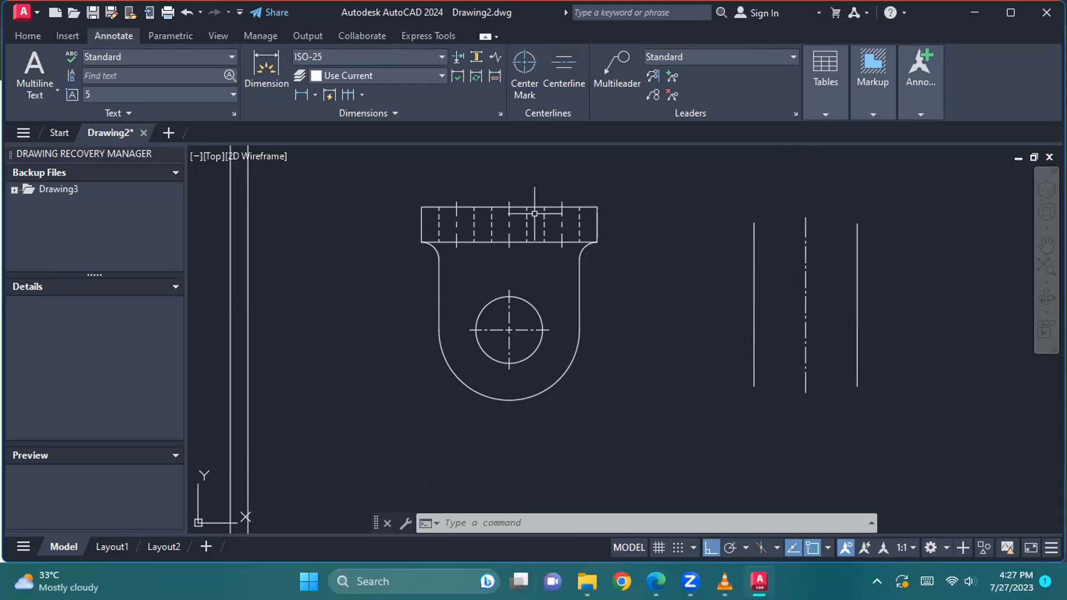
{"action": "left_click", "coordinate": [723, 188]}
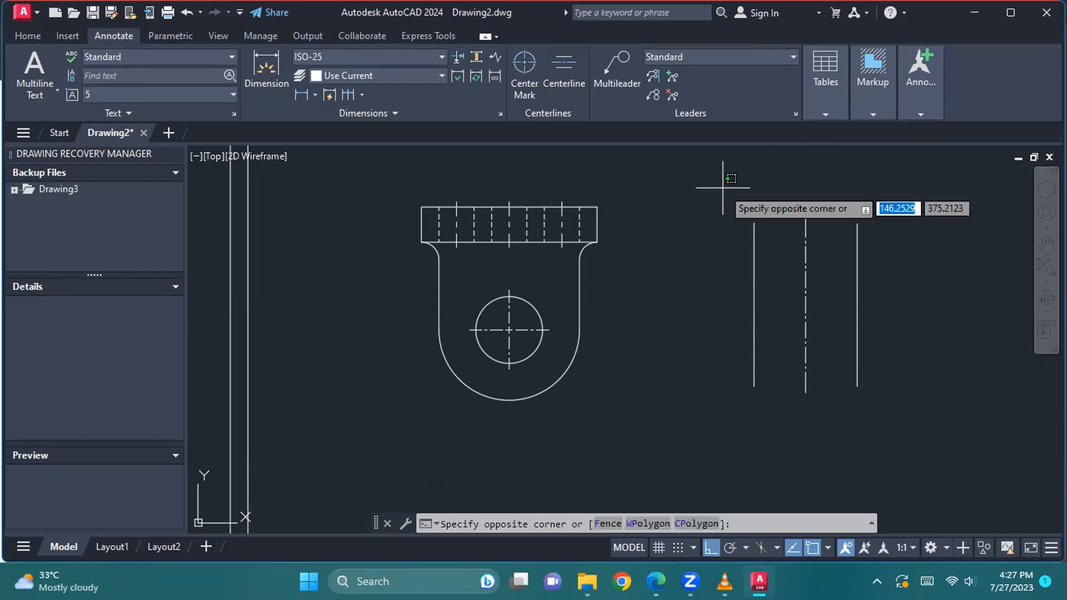
{"action": "left_click", "coordinate": [923, 414]}
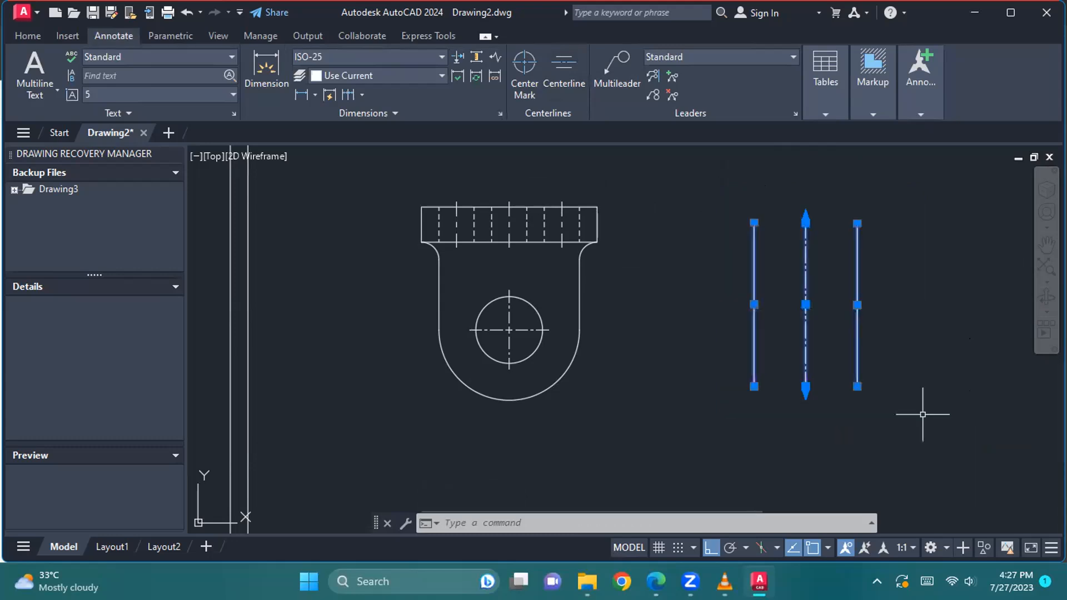
{"action": "key", "text": "Delete"}
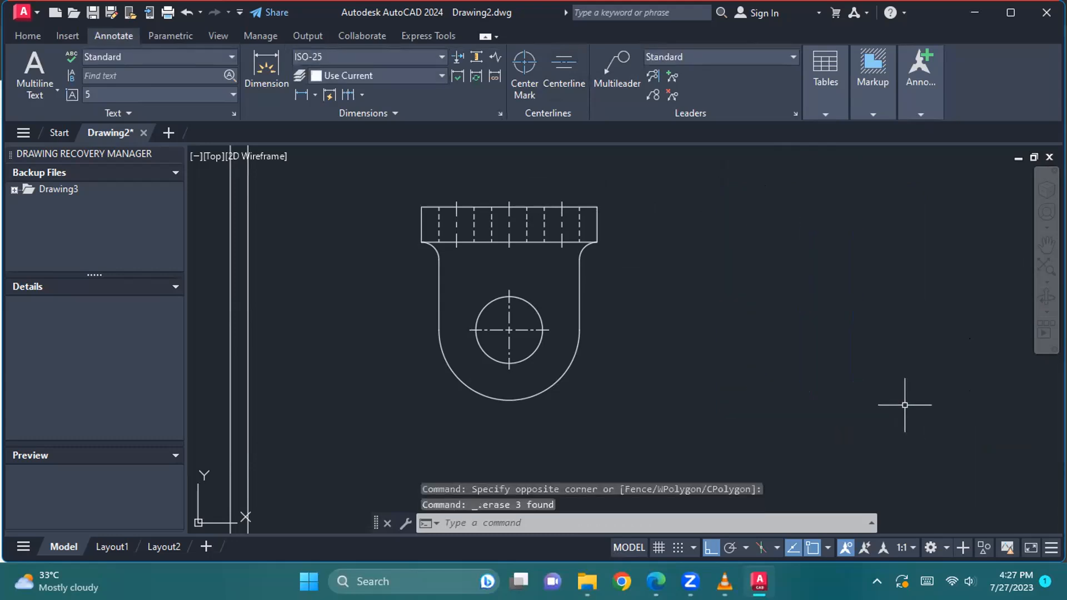
Step: Move the front and side views together straight down to widen the gap below the top view
{"action": "scroll", "coordinate": [704, 296], "scroll_direction": "down", "scroll_amount": 2}
{"action": "mouse_move", "coordinate": [738, 262]}
{"action": "middle_mouse_down"}
{"action": "mouse_move", "coordinate": [686, 282]}
{"action": "mouse_move", "coordinate": [690, 319]}
{"action": "mouse_move", "coordinate": [695, 276]}
{"action": "middle_mouse_up"}
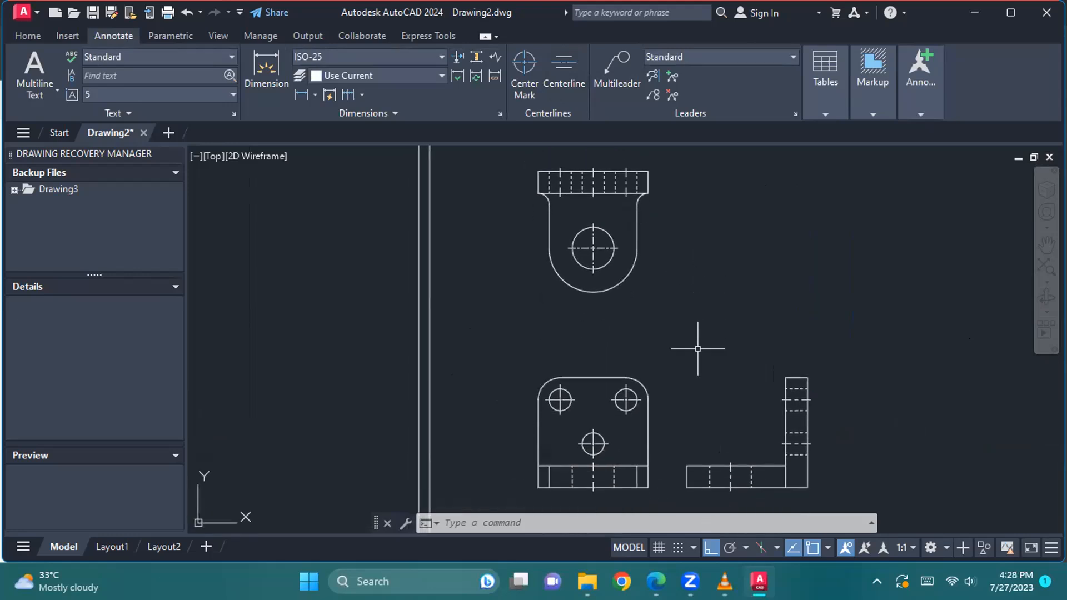
{"action": "scroll", "coordinate": [698, 349], "scroll_direction": "down", "scroll_amount": 2}
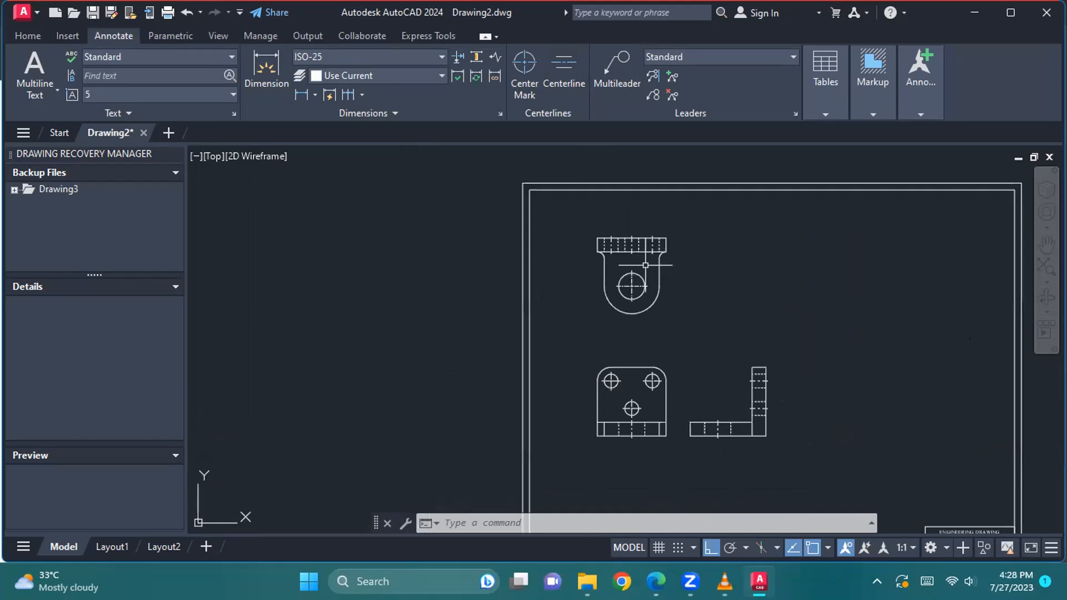
{"action": "scroll", "coordinate": [676, 323], "scroll_direction": "up", "scroll_amount": 2}
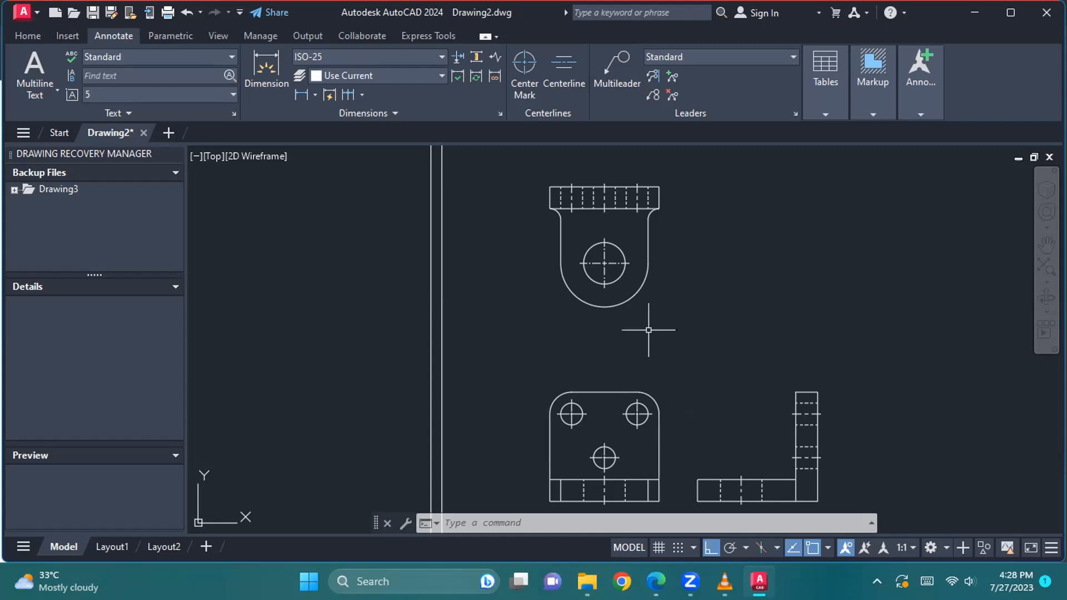
{"action": "middle_click_drag", "start_coordinate": [697, 409], "coordinate": [681, 294]}
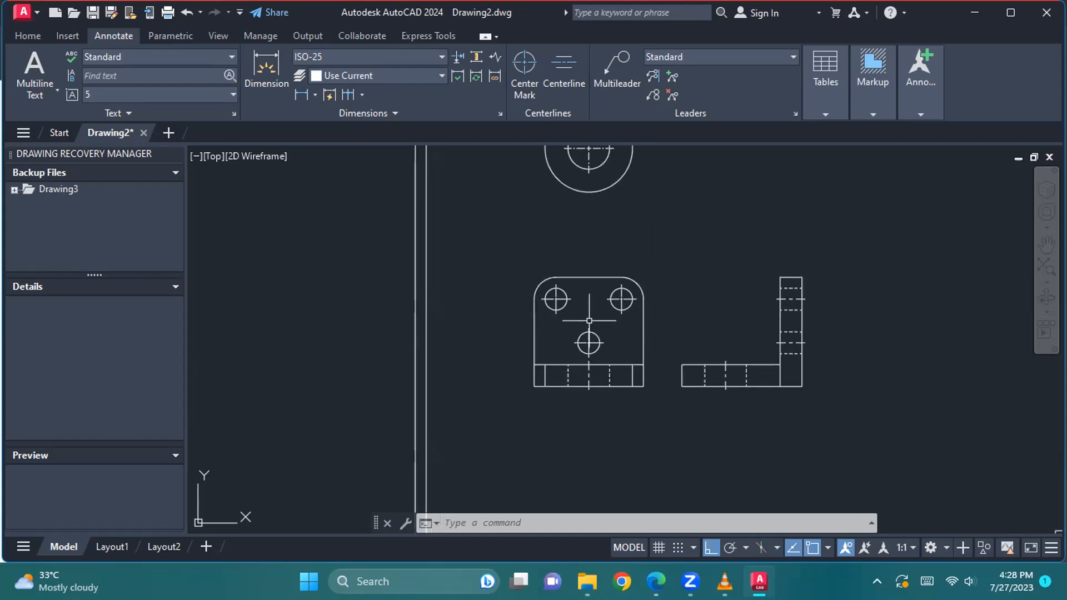
{"action": "middle_click_drag", "start_coordinate": [723, 292], "coordinate": [708, 325]}
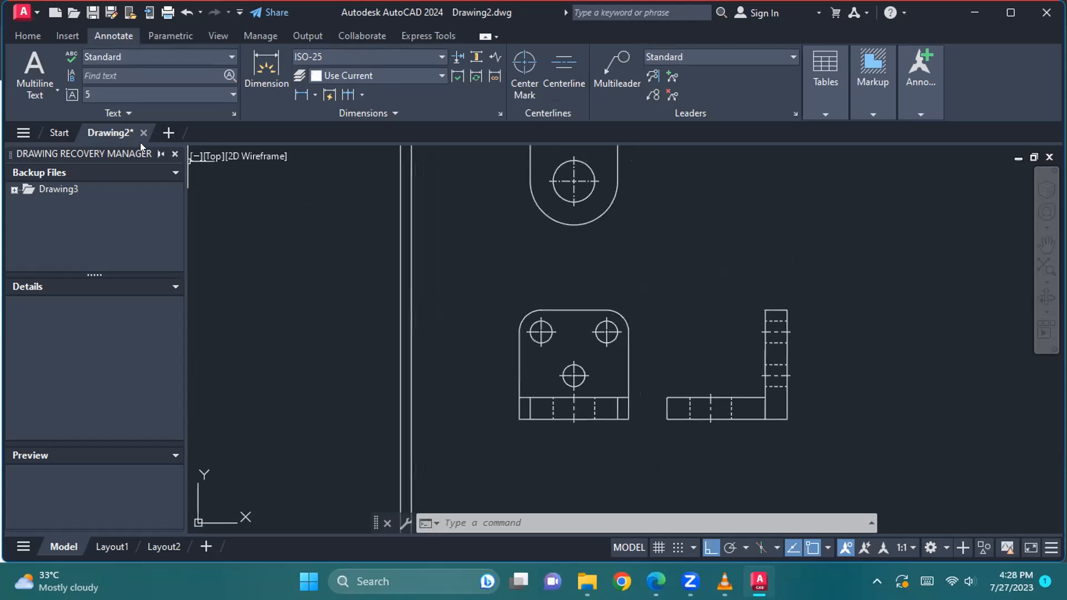
{"action": "left_click", "coordinate": [27, 35]}
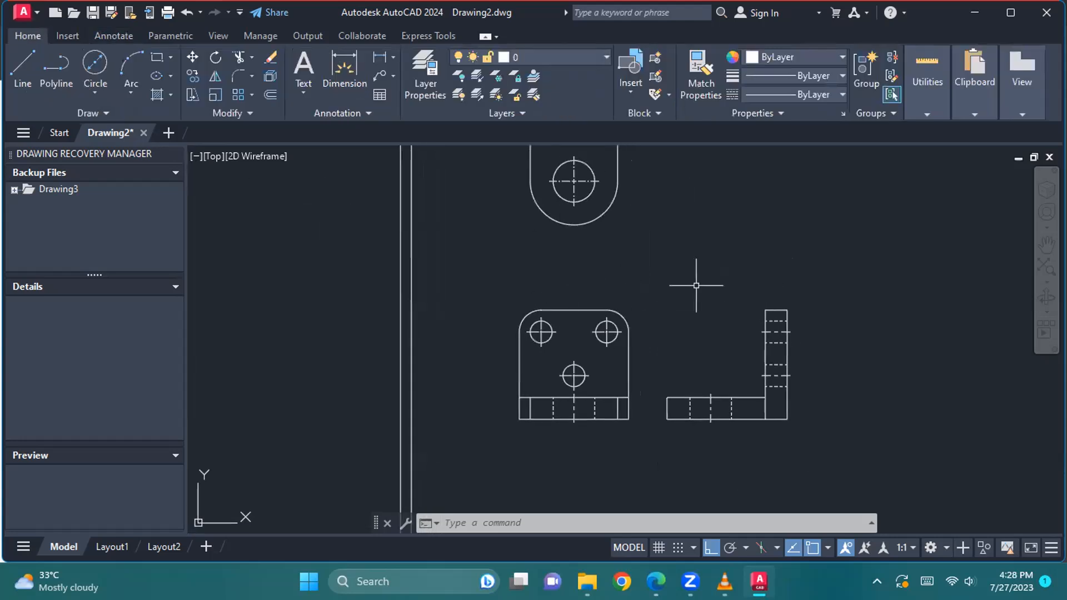
{"action": "left_click", "coordinate": [469, 250]}
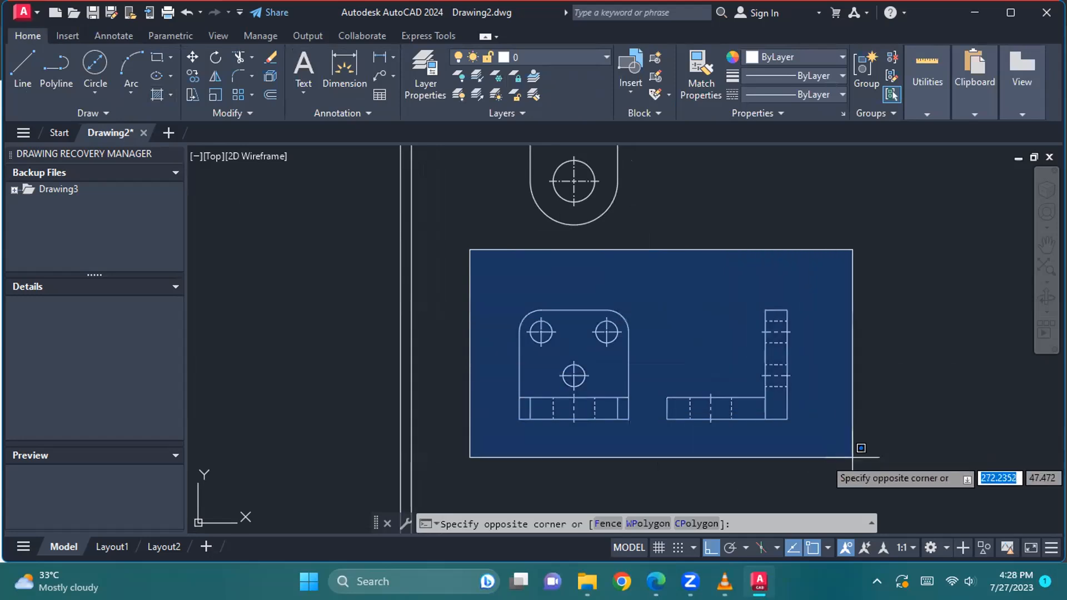
{"action": "left_click", "coordinate": [871, 477]}
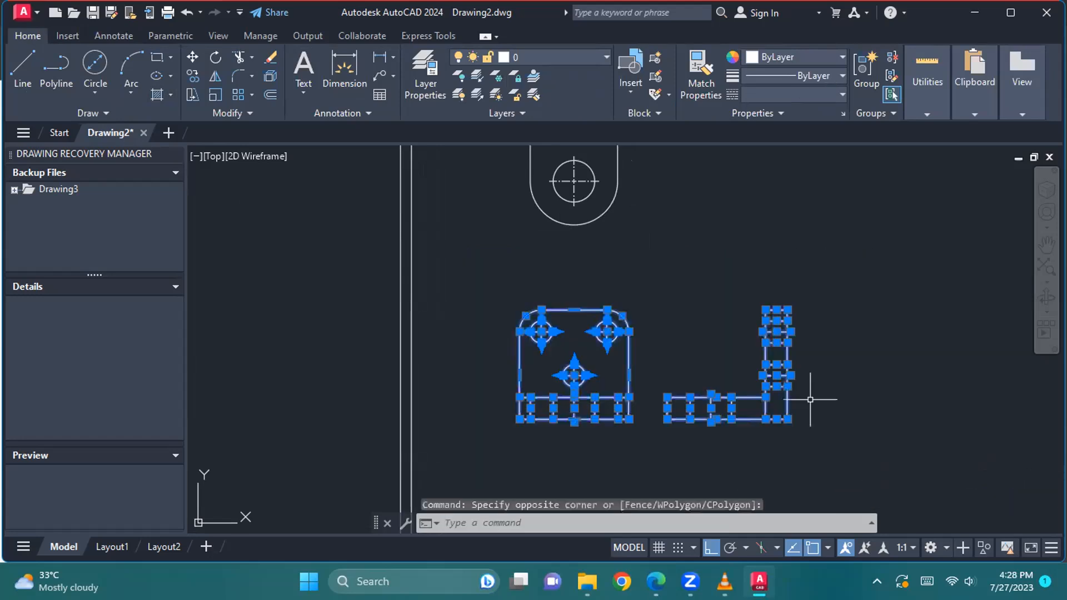
{"action": "left_click", "coordinate": [193, 56]}
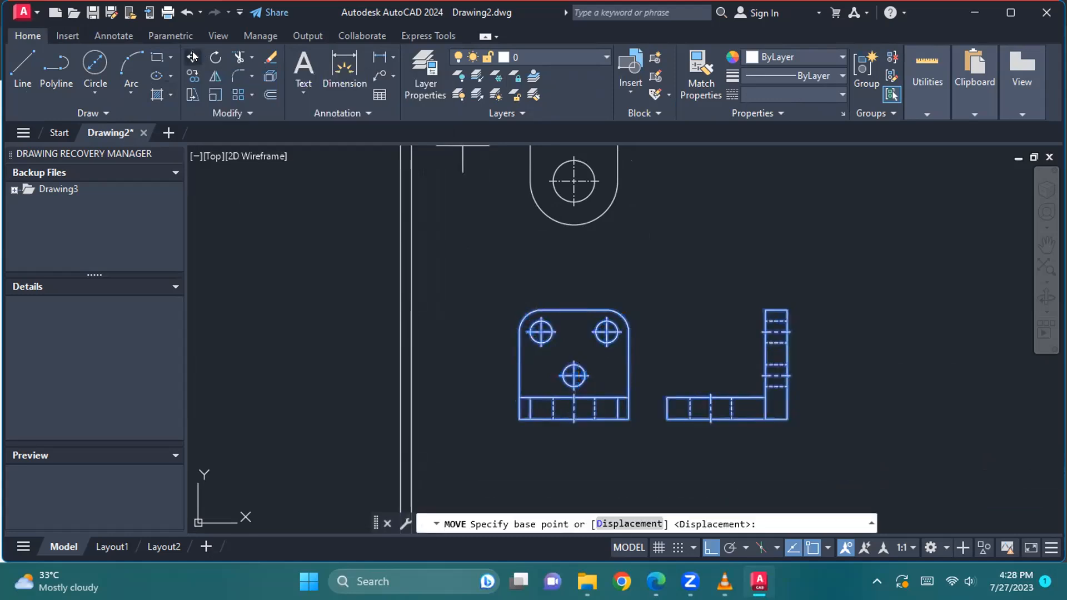
{"action": "middle_click_drag", "start_coordinate": [580, 259], "coordinate": [581, 313]}
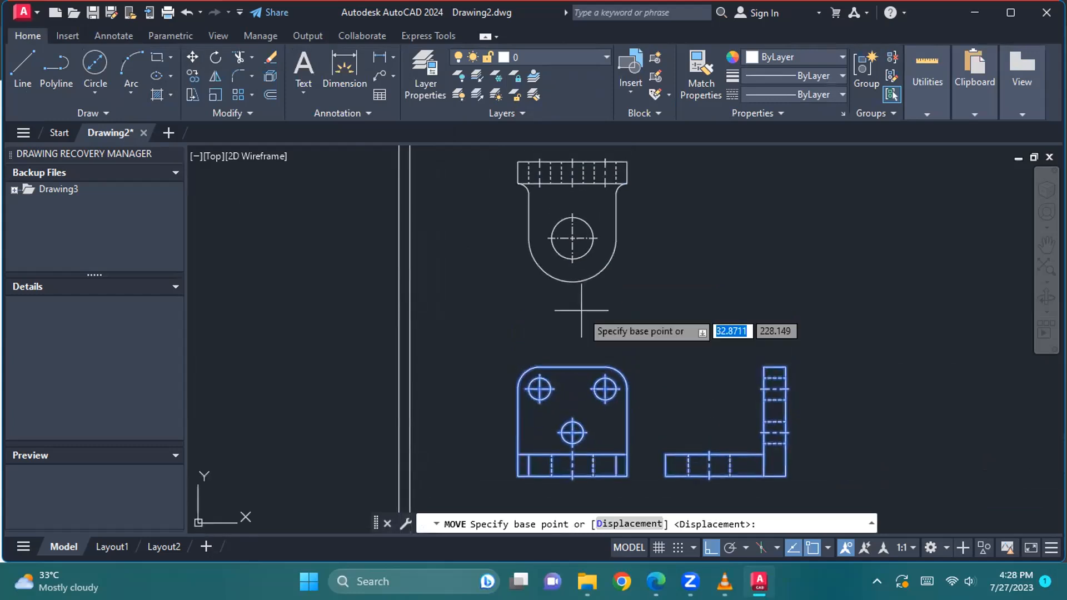
{"action": "left_click", "coordinate": [573, 263]}
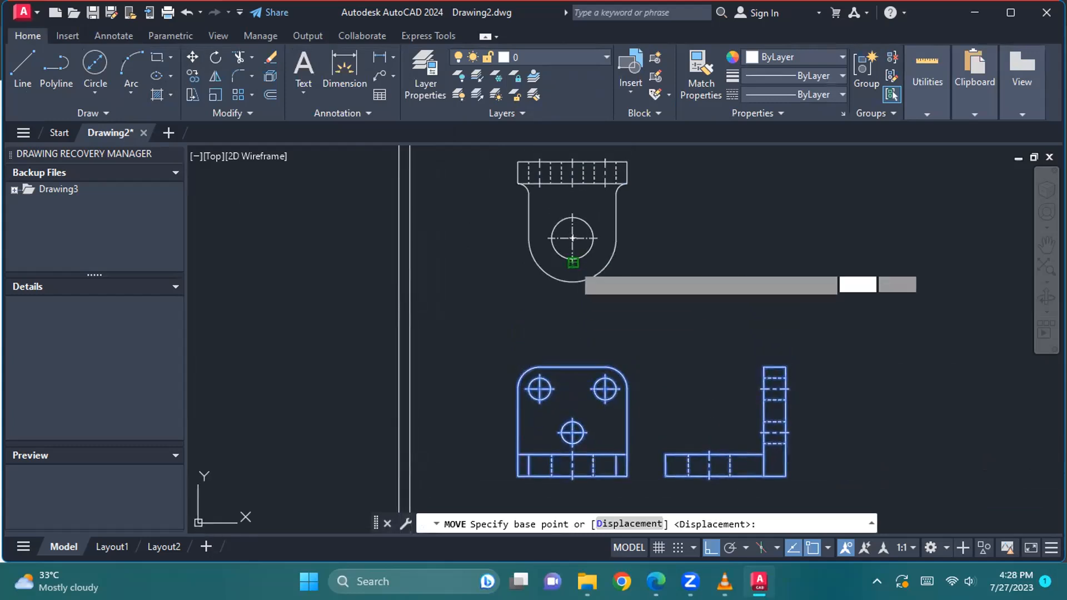
{"action": "left_click", "coordinate": [573, 315]}
Step: Move the side view horizontally to the right, away from the front view, keeping their bases aligned
{"action": "mouse_move", "coordinate": [604, 364]}
{"action": "middle_mouse_down"}
{"action": "mouse_move", "coordinate": [588, 248]}
{"action": "mouse_move", "coordinate": [568, 203]}
{"action": "middle_mouse_up"}
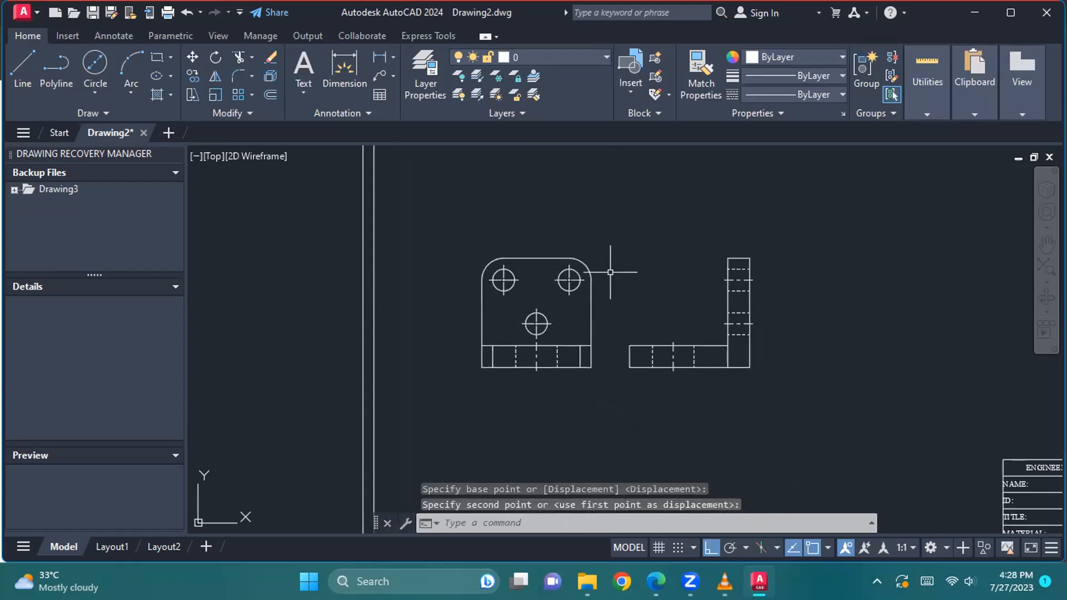
{"action": "left_click", "coordinate": [605, 225]}
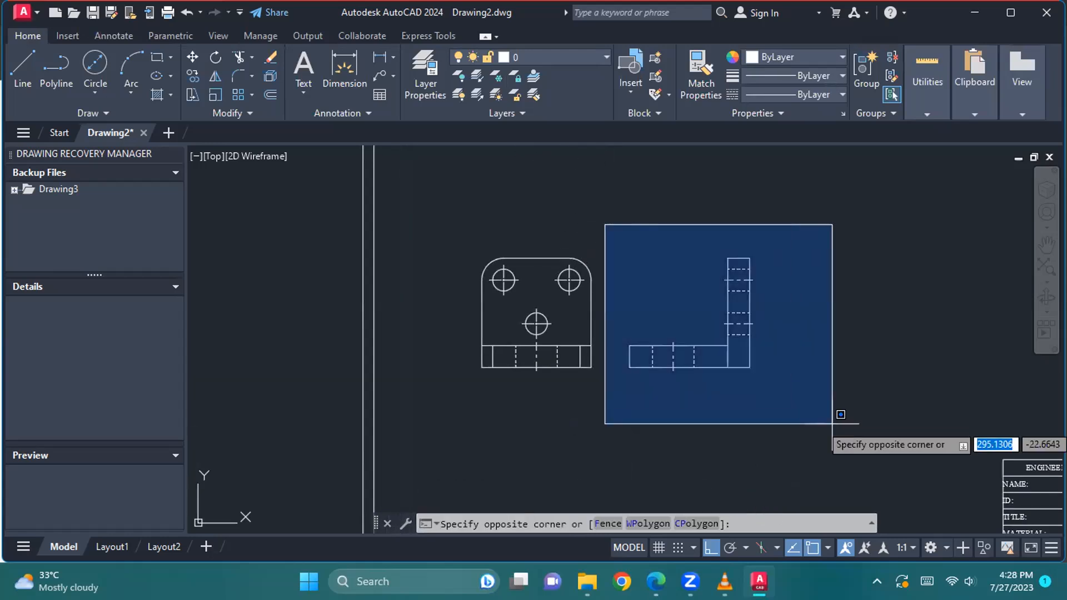
{"action": "left_click", "coordinate": [859, 436]}
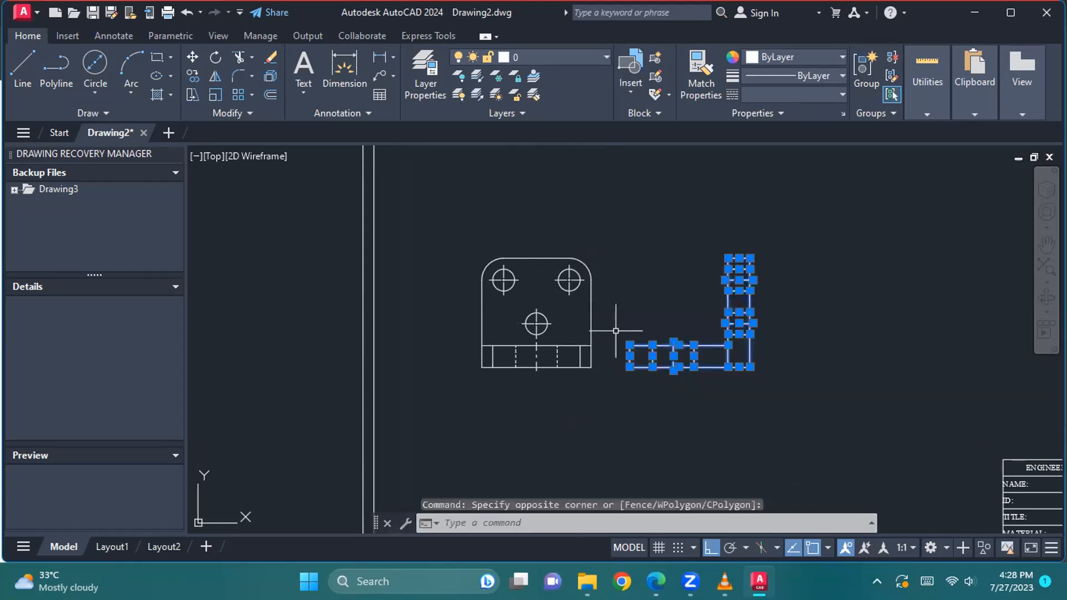
{"action": "left_click", "coordinate": [193, 56]}
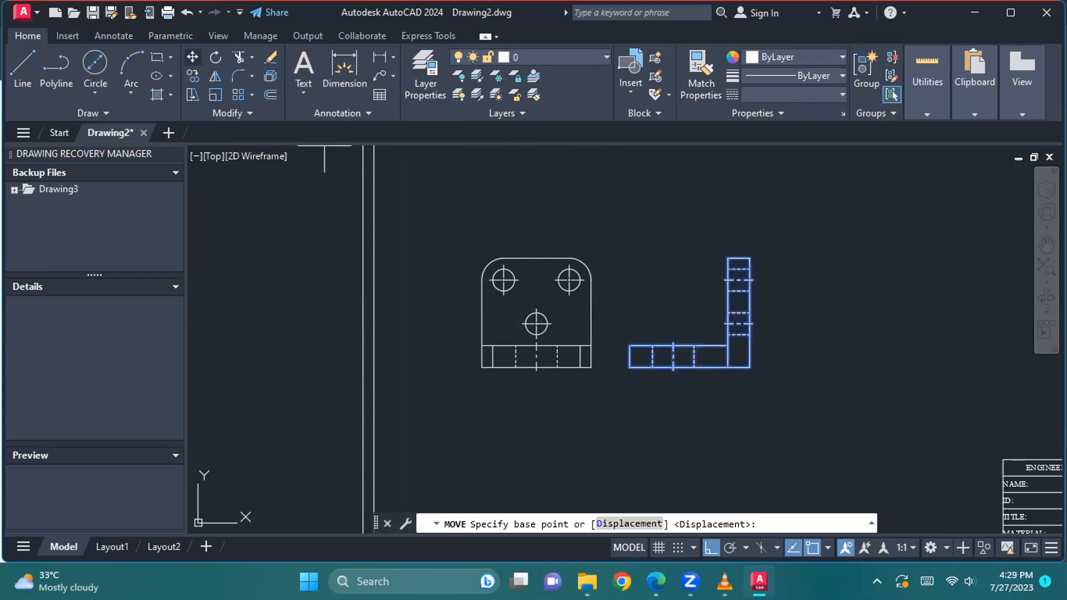
{"action": "left_click", "coordinate": [591, 367]}
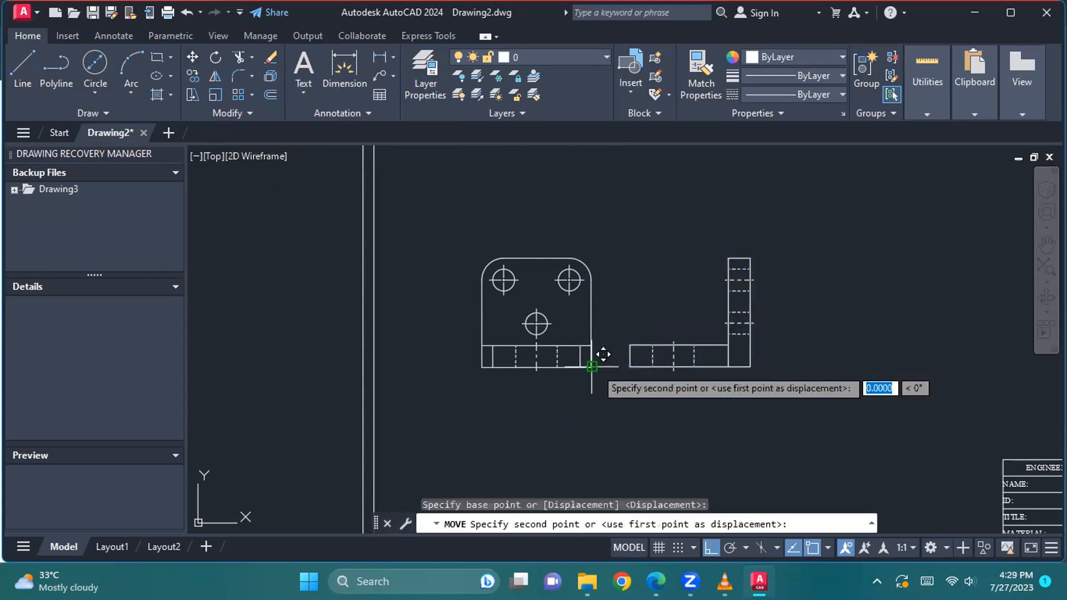
{"action": "left_click", "coordinate": [728, 367]}
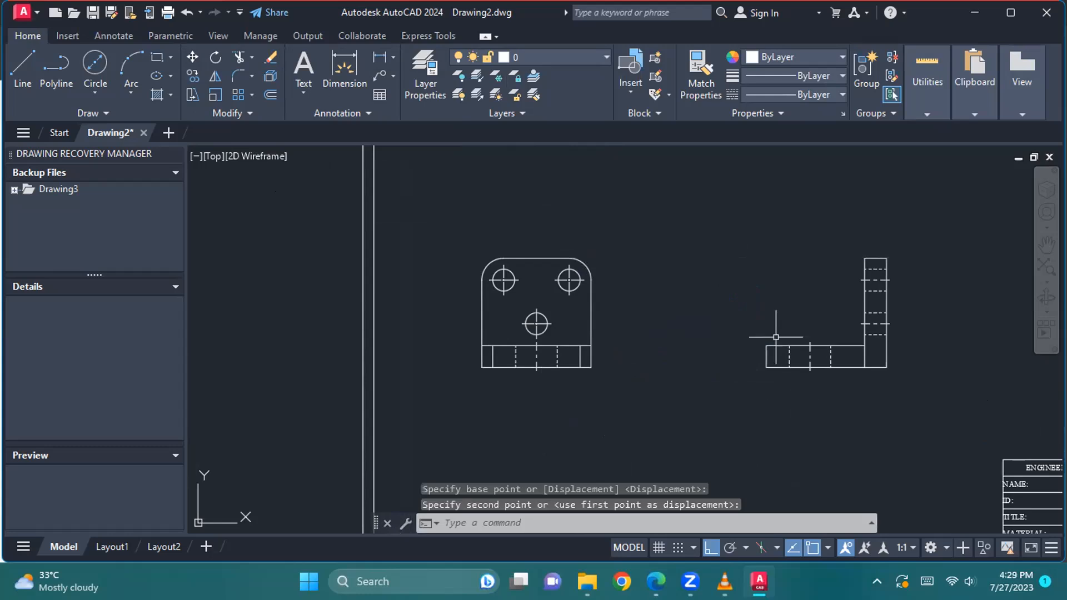
Step: Dimension the full width of the flange in the top view, placing the dimension line above the flange
{"action": "scroll", "coordinate": [761, 328], "scroll_direction": "down", "scroll_amount": 5}
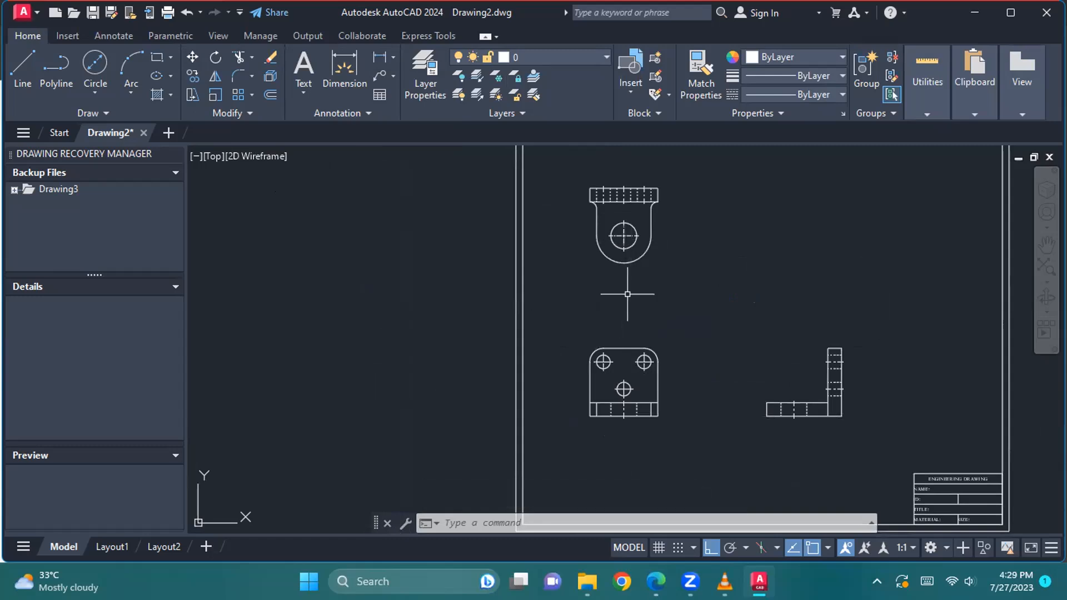
{"action": "scroll", "coordinate": [633, 285], "scroll_direction": "up", "scroll_amount": 2}
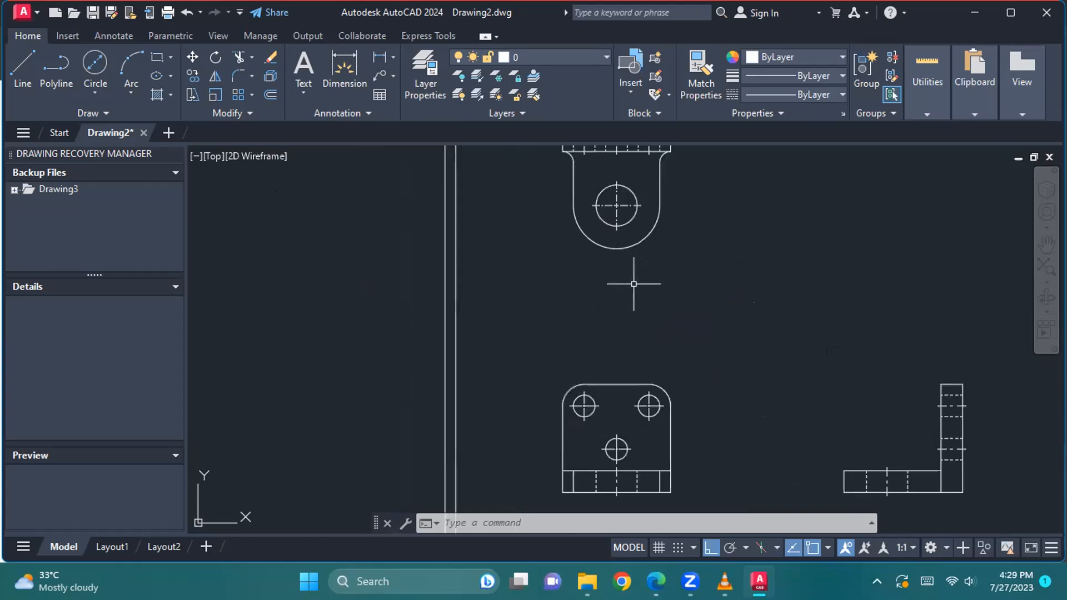
{"action": "middle_click_drag", "start_coordinate": [634, 284], "coordinate": [641, 316]}
{"action": "scroll", "coordinate": [641, 316], "scroll_direction": "down", "scroll_amount": 2}
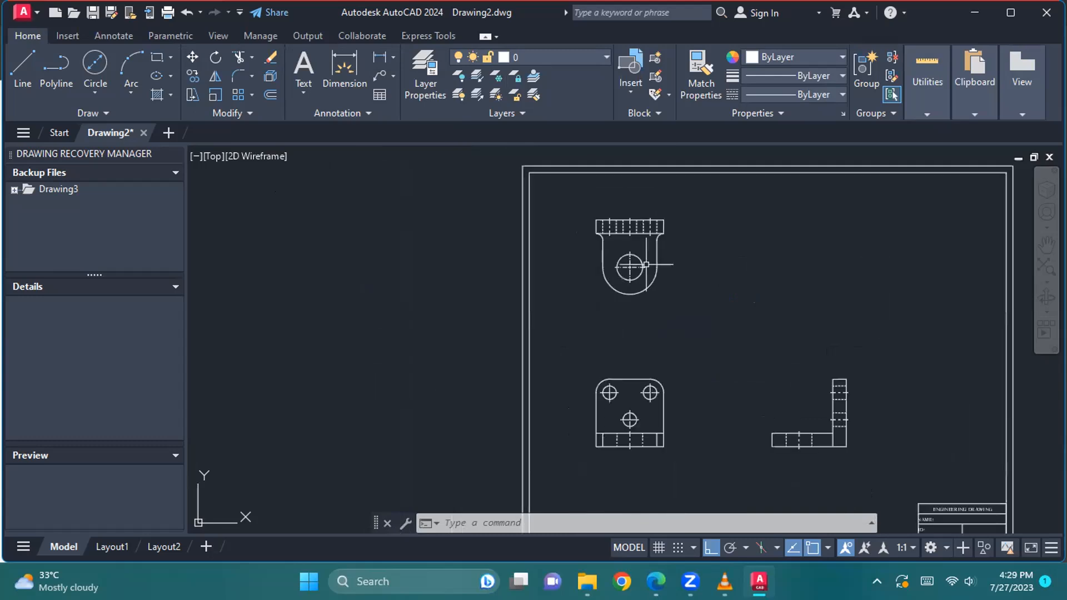
{"action": "scroll", "coordinate": [684, 315], "scroll_direction": "up", "scroll_amount": 5}
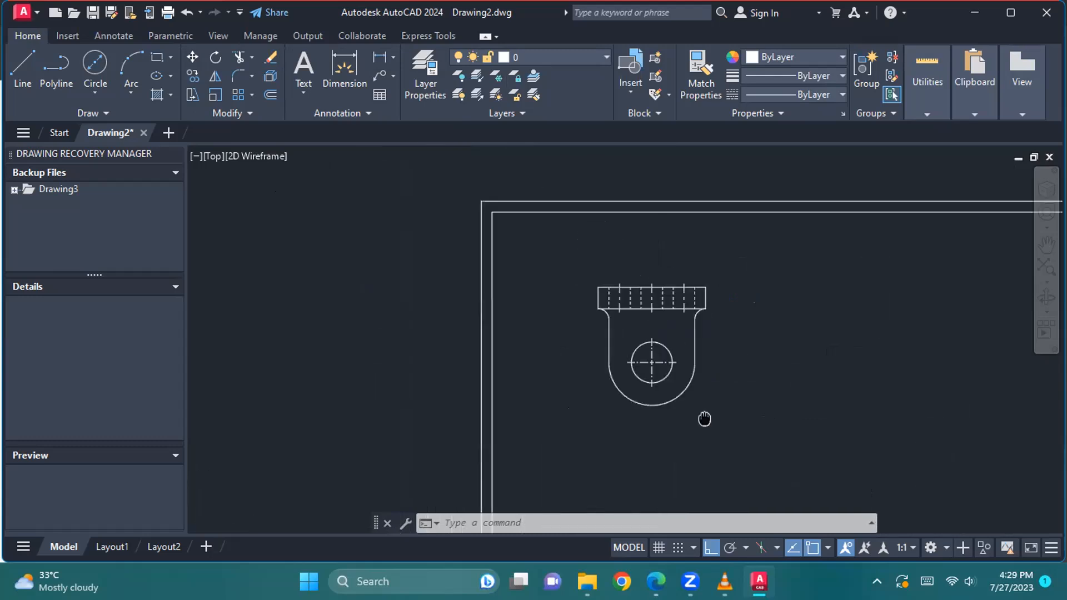
{"action": "middle_click_drag", "start_coordinate": [724, 322], "coordinate": [766, 377]}
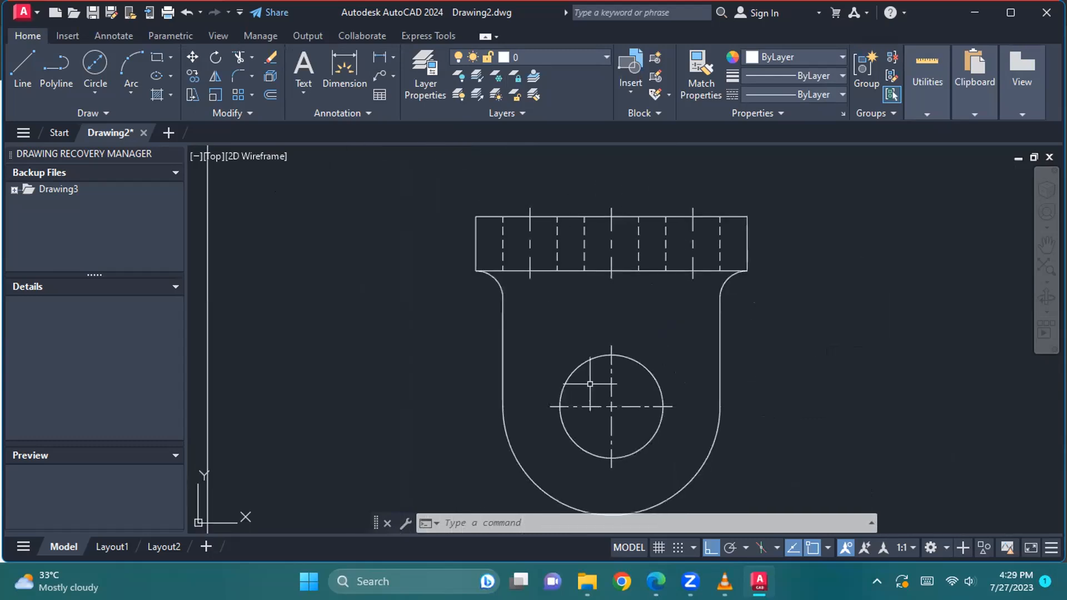
{"action": "scroll", "coordinate": [706, 335], "scroll_direction": "down", "scroll_amount": 2}
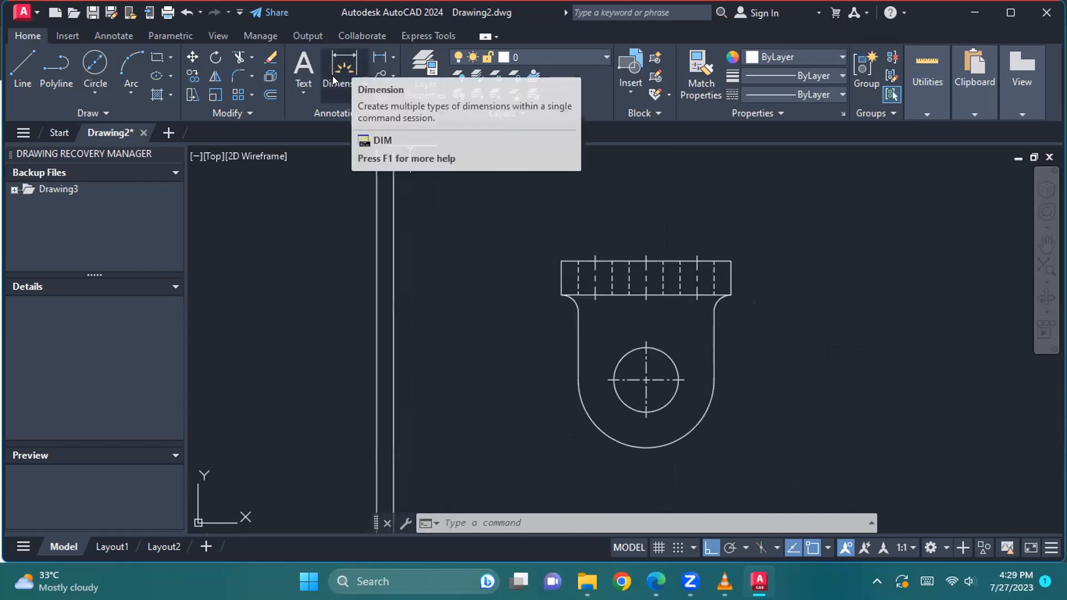
{"action": "left_click", "coordinate": [392, 56]}
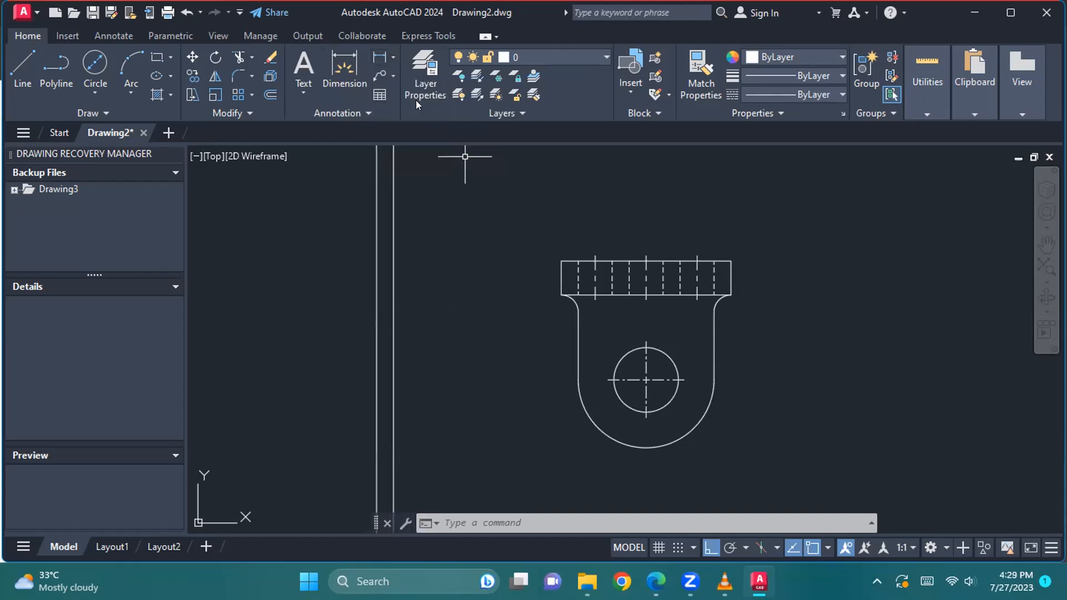
{"action": "left_click", "coordinate": [393, 76]}
{"action": "left_click", "coordinate": [344, 70]}
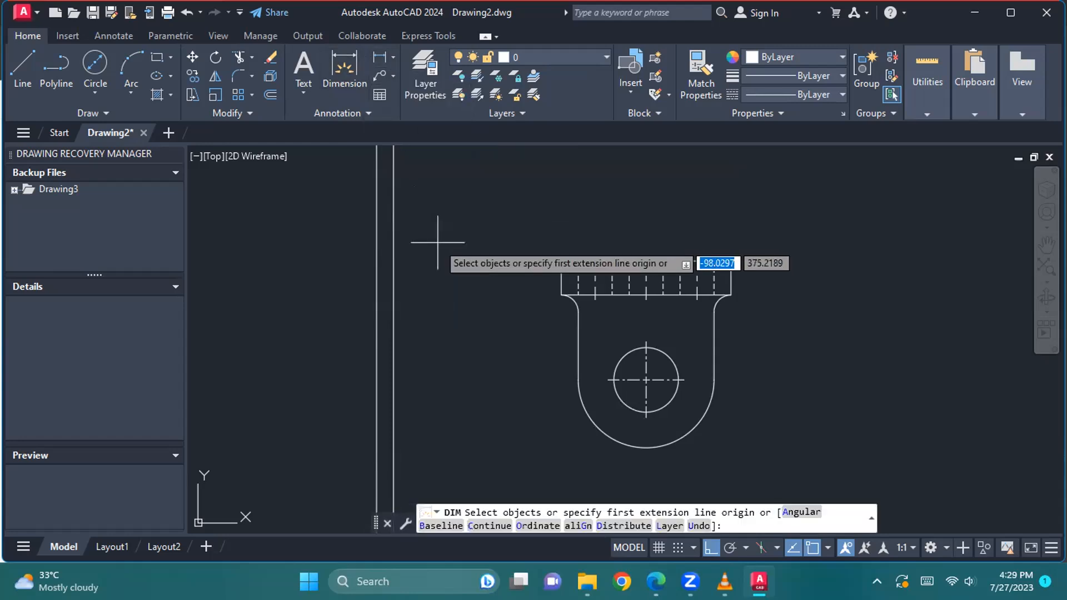
{"action": "scroll", "coordinate": [595, 224], "scroll_direction": "up", "scroll_amount": 2}
{"action": "scroll", "coordinate": [597, 234], "scroll_direction": "up", "scroll_amount": 2}
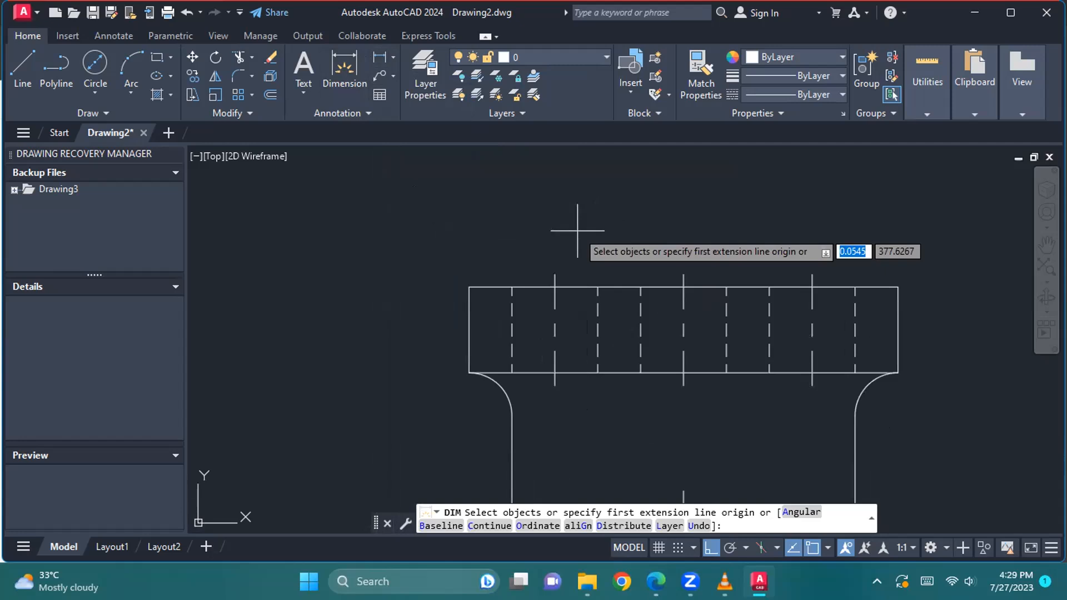
{"action": "left_click", "coordinate": [469, 287]}
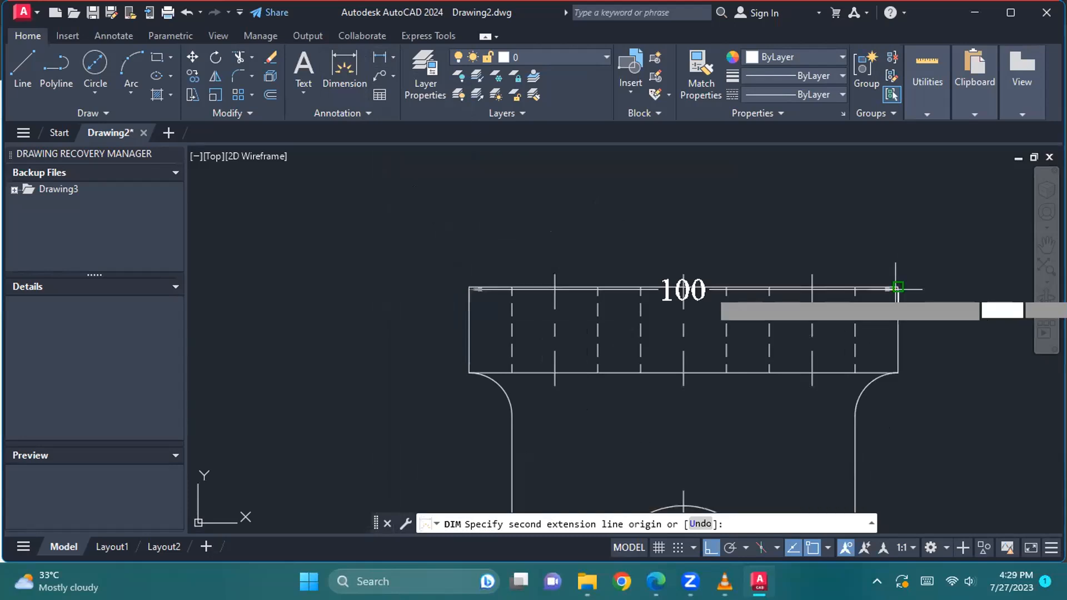
{"action": "left_click", "coordinate": [898, 287]}
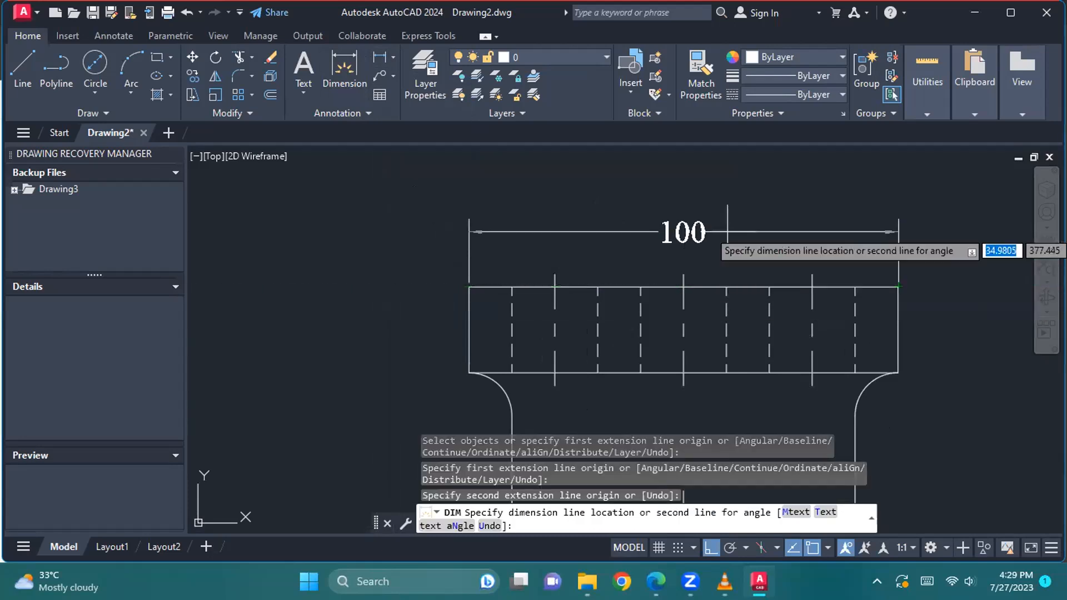
{"action": "left_click", "coordinate": [709, 196]}
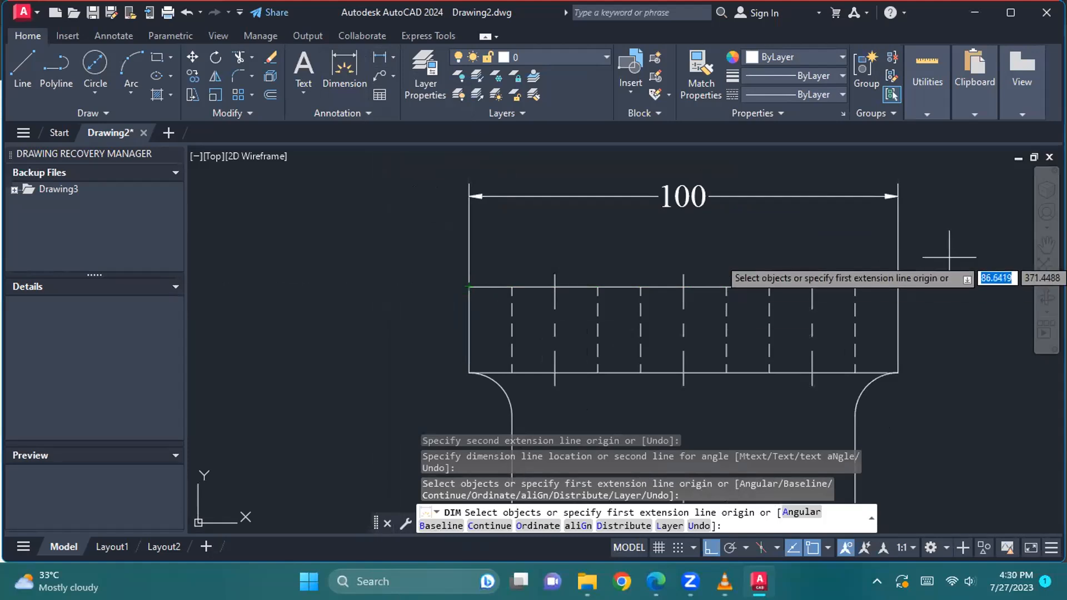
Step: Dimension the flange's thickness along its left edge in the top view, placing the dimension to its left
{"action": "left_click", "coordinate": [469, 287]}
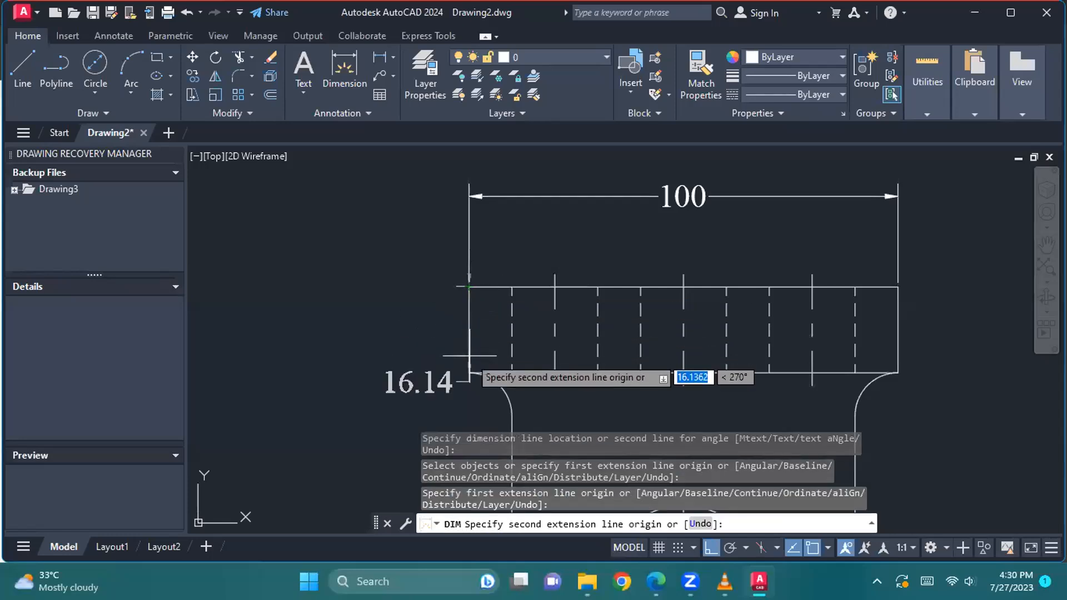
{"action": "left_click", "coordinate": [468, 373]}
{"action": "left_click", "coordinate": [384, 333]}
{"action": "scroll", "coordinate": [502, 396], "scroll_direction": "down", "scroll_amount": 4}
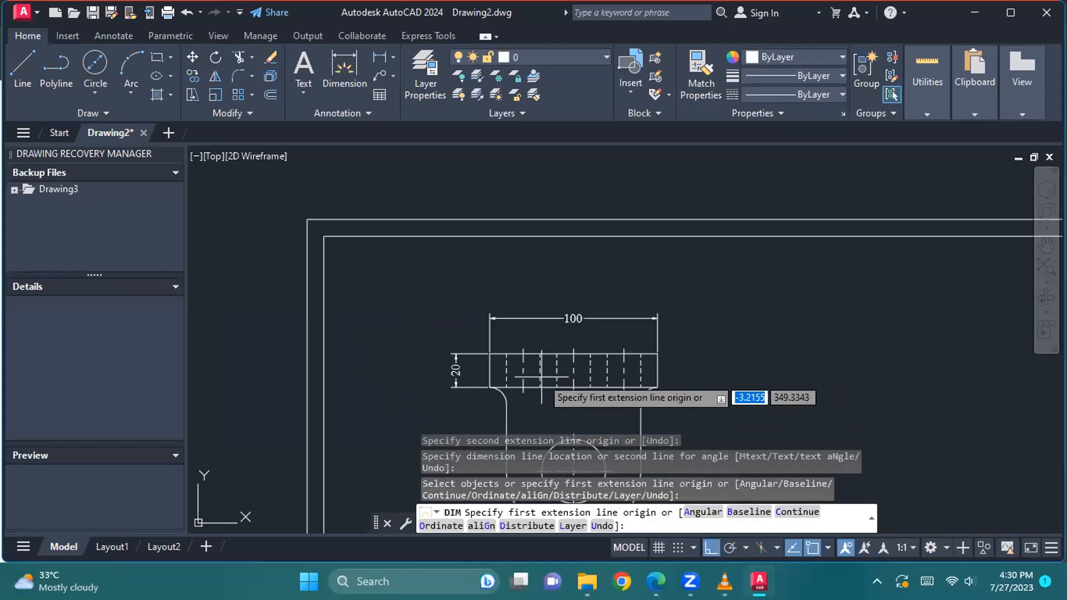
Step: Add a diameter dimension to the large hole in the top view, with its text outside the outline at the upper right
{"action": "middle_click_drag", "start_coordinate": [609, 408], "coordinate": [607, 299]}
{"action": "scroll", "coordinate": [608, 321], "scroll_direction": "up", "scroll_amount": 2}
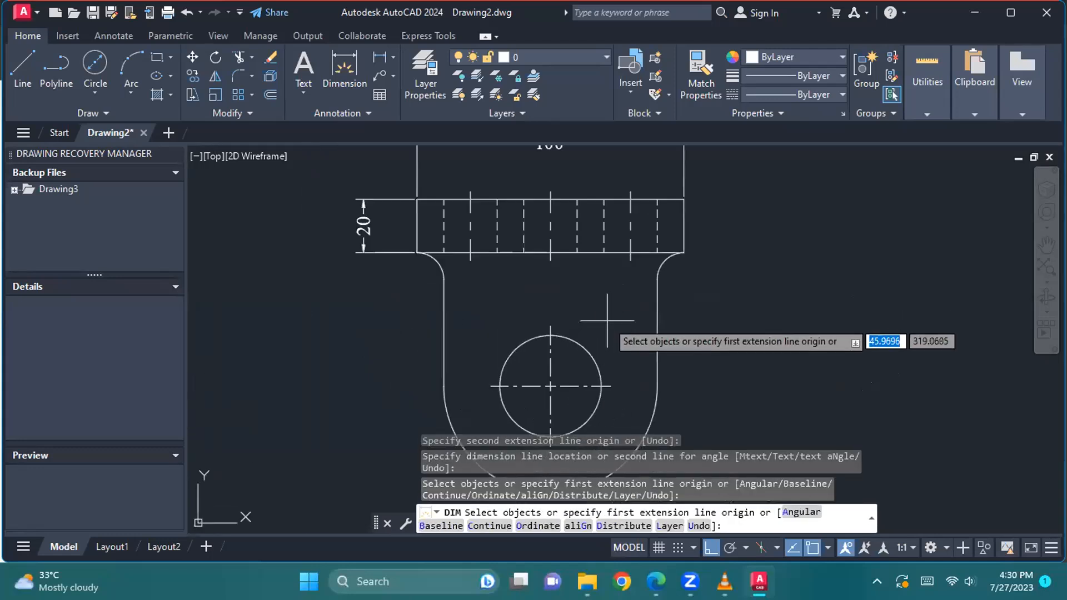
{"action": "scroll", "coordinate": [606, 272], "scroll_direction": "down", "scroll_amount": 3}
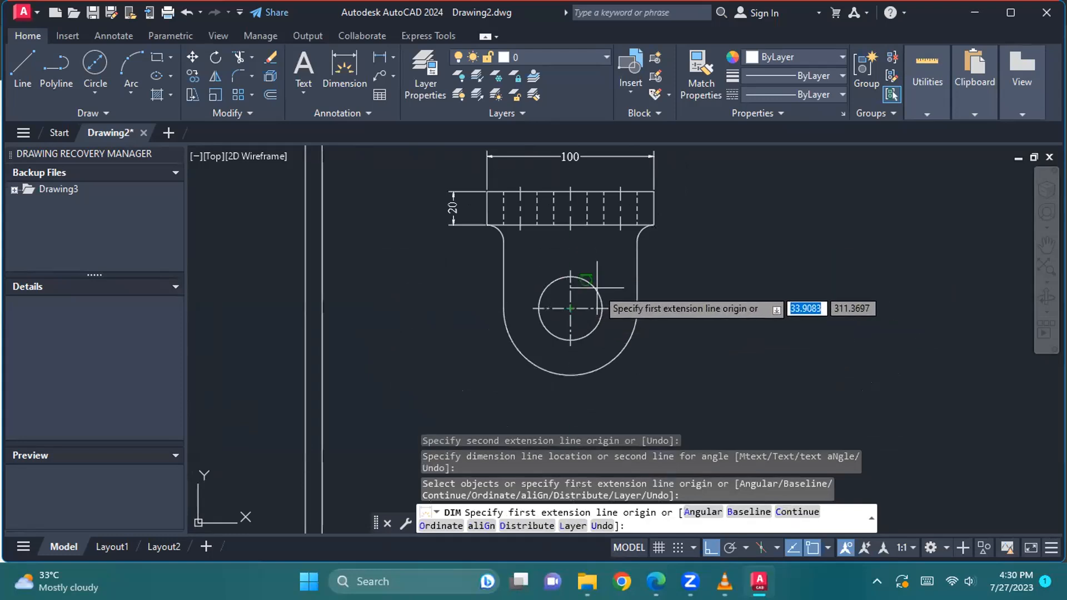
{"action": "left_click", "coordinate": [595, 328]}
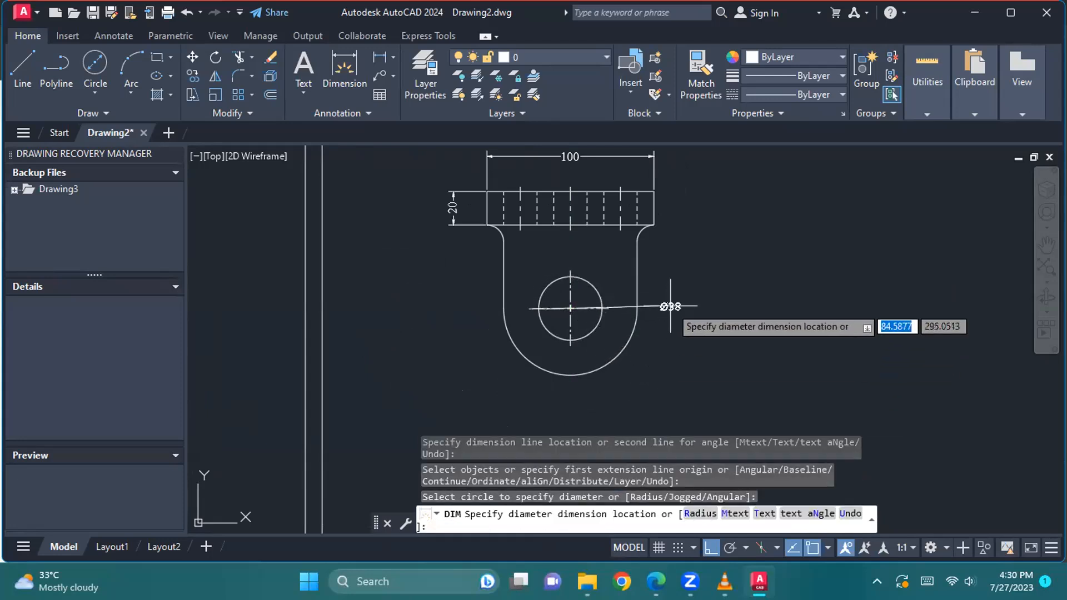
{"action": "left_click", "coordinate": [684, 236]}
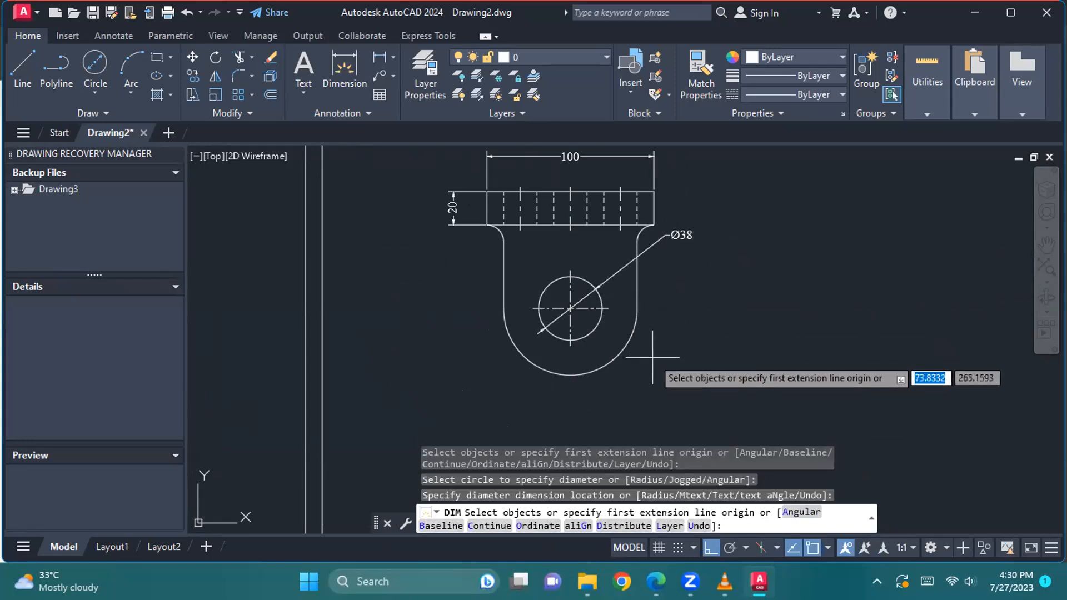
Step: Add a radius dimension to the large rounded end in the top view, with its text outside at the lower right
{"action": "left_click", "coordinate": [619, 348]}
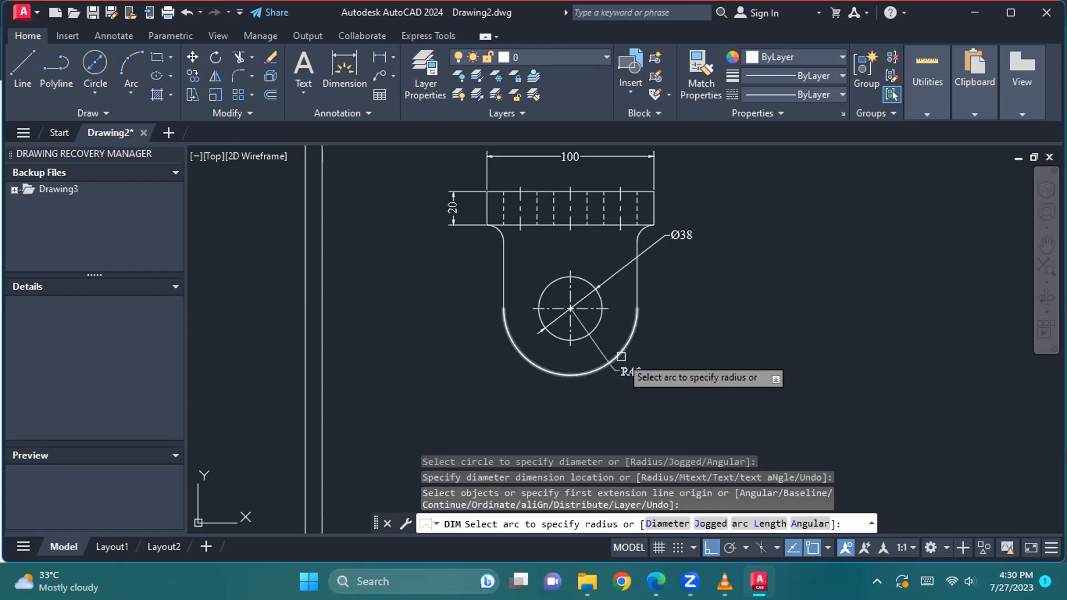
{"action": "left_click", "coordinate": [621, 357]}
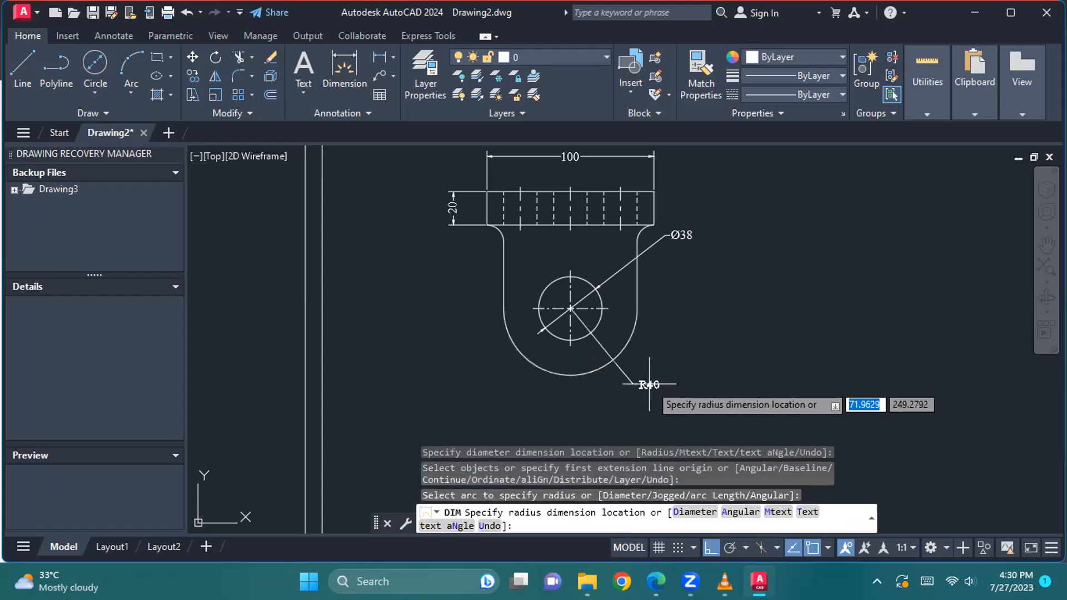
{"action": "left_click", "coordinate": [672, 404]}
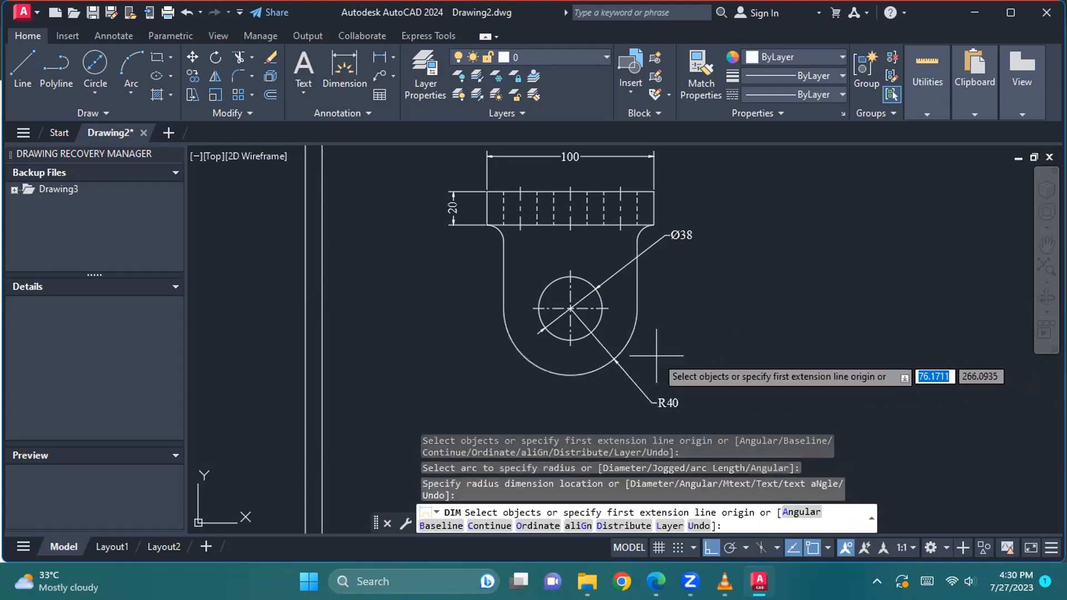
{"action": "key", "text": "Return"}
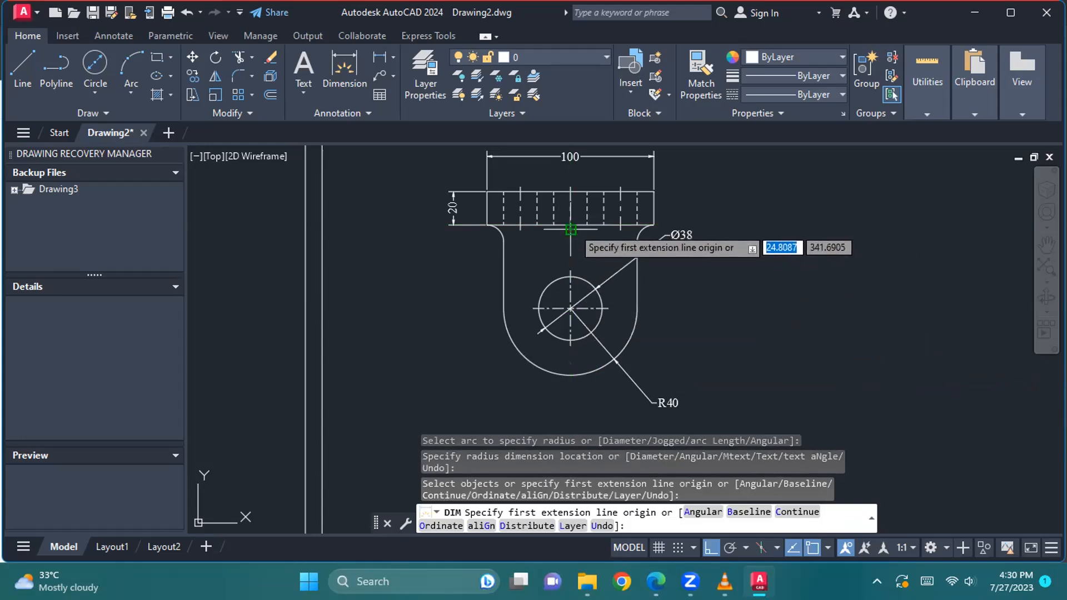
Step: Dimension the vertical distance from the flange's lower edge to the large hole's centre, aligned with the flange thickness dimension
{"action": "scroll", "coordinate": [571, 225], "scroll_direction": "up", "scroll_amount": 5}
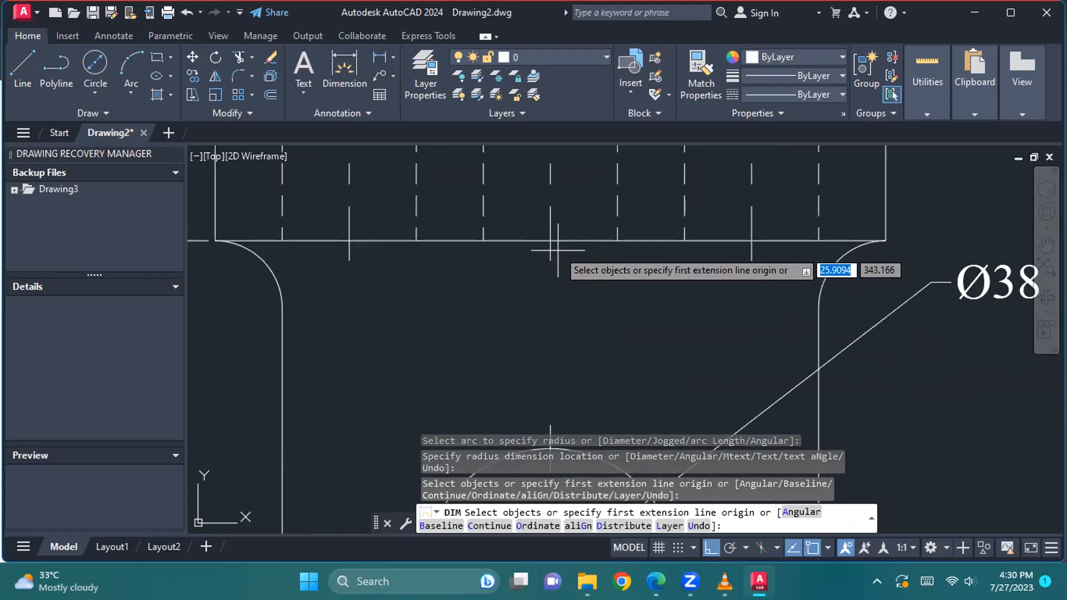
{"action": "left_click", "coordinate": [550, 241]}
{"action": "scroll", "coordinate": [547, 348], "scroll_direction": "down", "scroll_amount": 4}
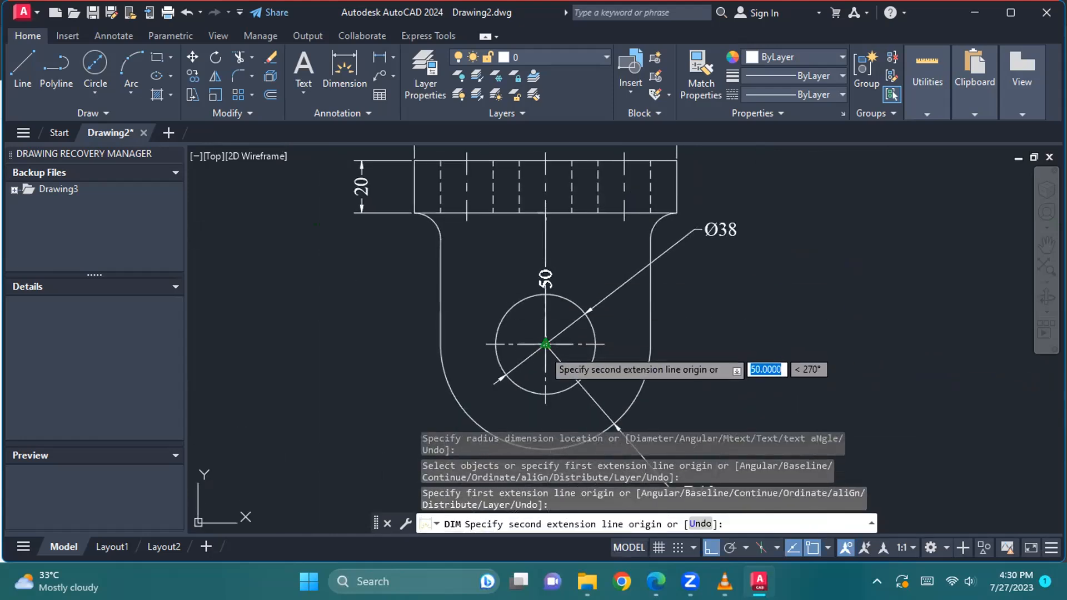
{"action": "left_click", "coordinate": [545, 344]}
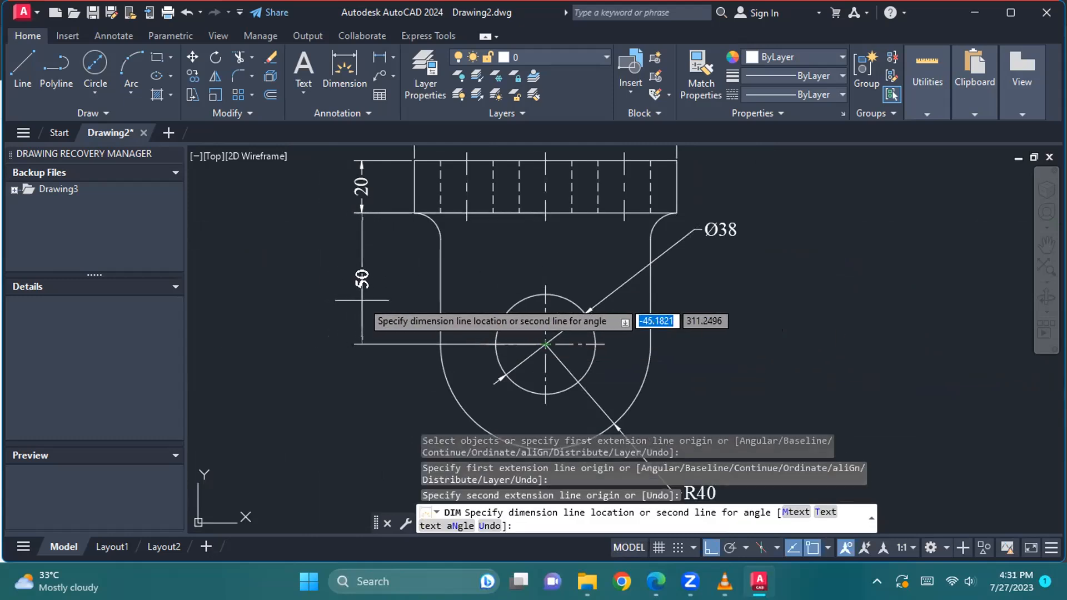
{"action": "left_click", "coordinate": [362, 321]}
{"action": "scroll", "coordinate": [417, 389], "scroll_direction": "down", "scroll_amount": 4}
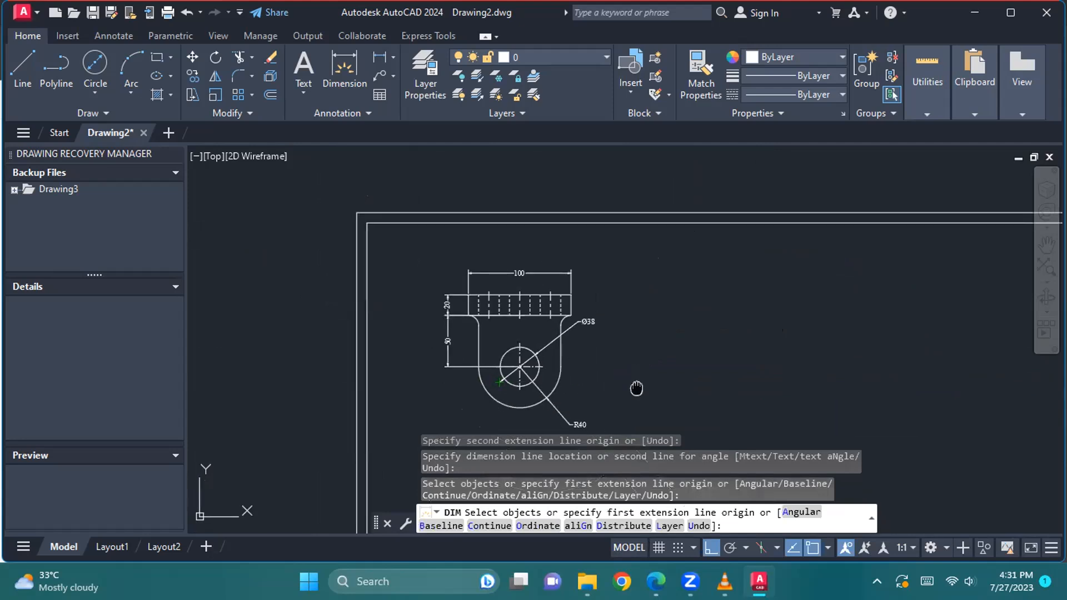
Step: Add a diameter dimension to the upper-right hole in the front view, with its text outside the outline at the upper right
{"action": "scroll", "coordinate": [564, 282], "scroll_direction": "up", "scroll_amount": 2}
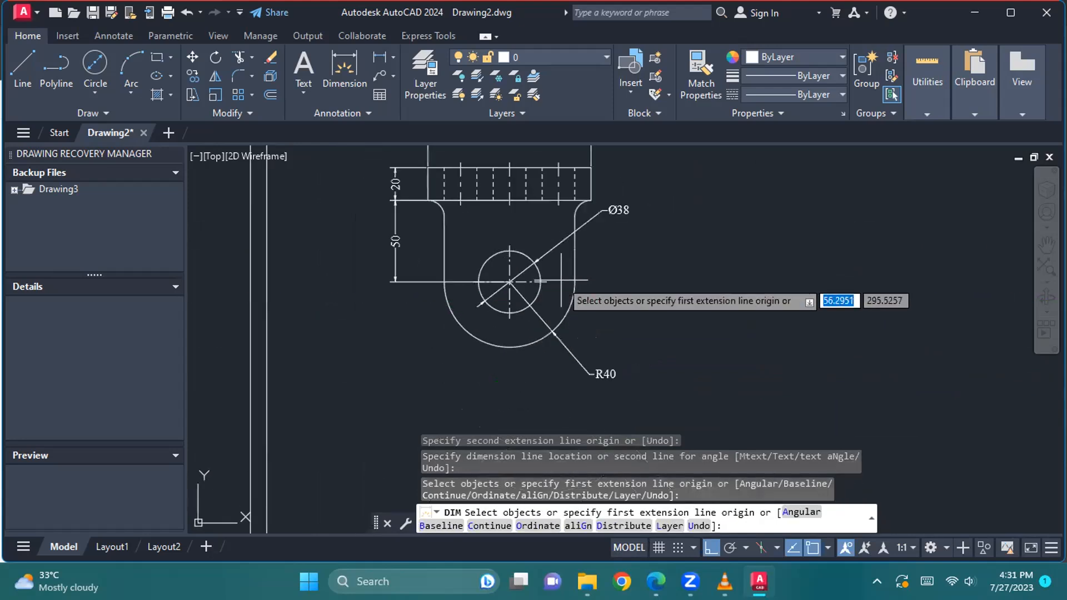
{"action": "scroll", "coordinate": [644, 336], "scroll_direction": "up", "scroll_amount": 2}
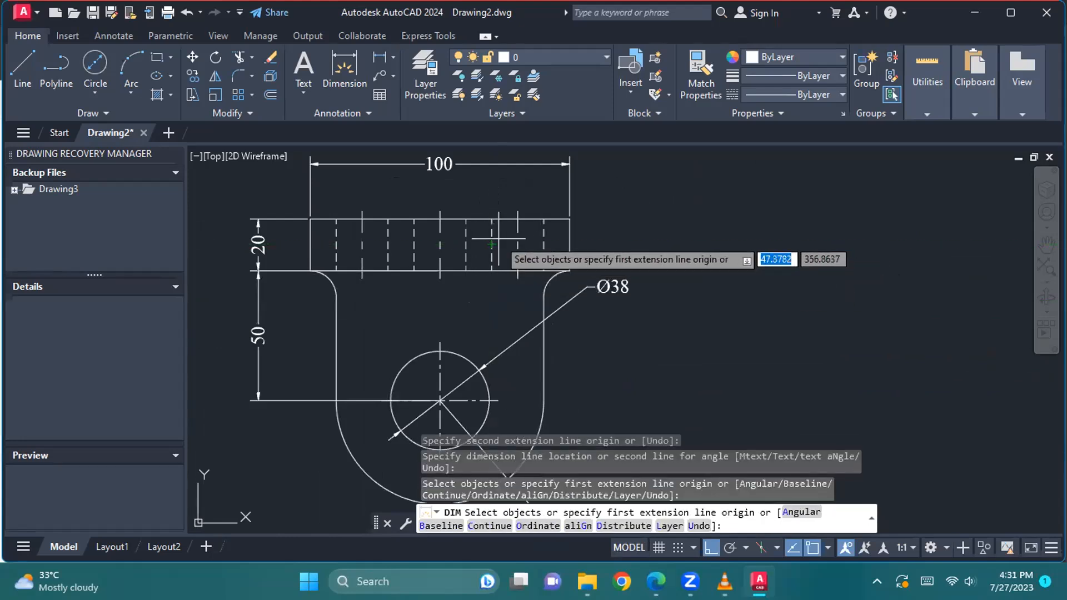
{"action": "scroll", "coordinate": [647, 380], "scroll_direction": "down", "scroll_amount": 2}
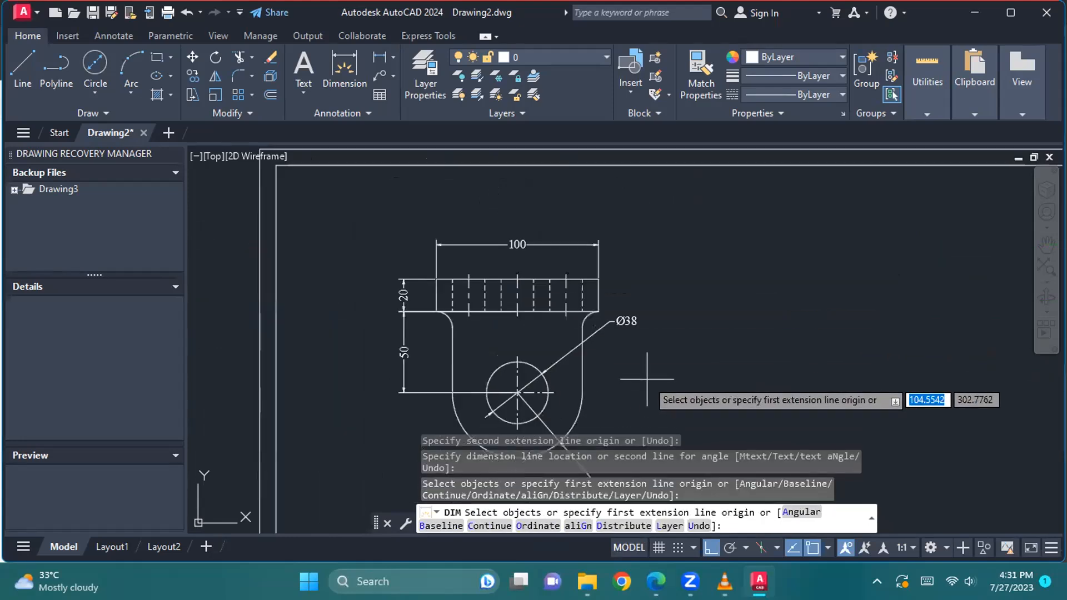
{"action": "middle_click_drag", "start_coordinate": [647, 379], "coordinate": [651, 298]}
{"action": "scroll", "coordinate": [650, 298], "scroll_direction": "down", "scroll_amount": 2}
{"action": "middle_click_drag", "start_coordinate": [662, 353], "coordinate": [642, 325]}
{"action": "middle_click_drag", "start_coordinate": [646, 395], "coordinate": [648, 245]}
{"action": "middle_click_drag", "start_coordinate": [617, 372], "coordinate": [651, 323]}
{"action": "scroll", "coordinate": [565, 301], "scroll_direction": "up", "scroll_amount": 4}
{"action": "middle_click_drag", "start_coordinate": [564, 301], "coordinate": [503, 325]}
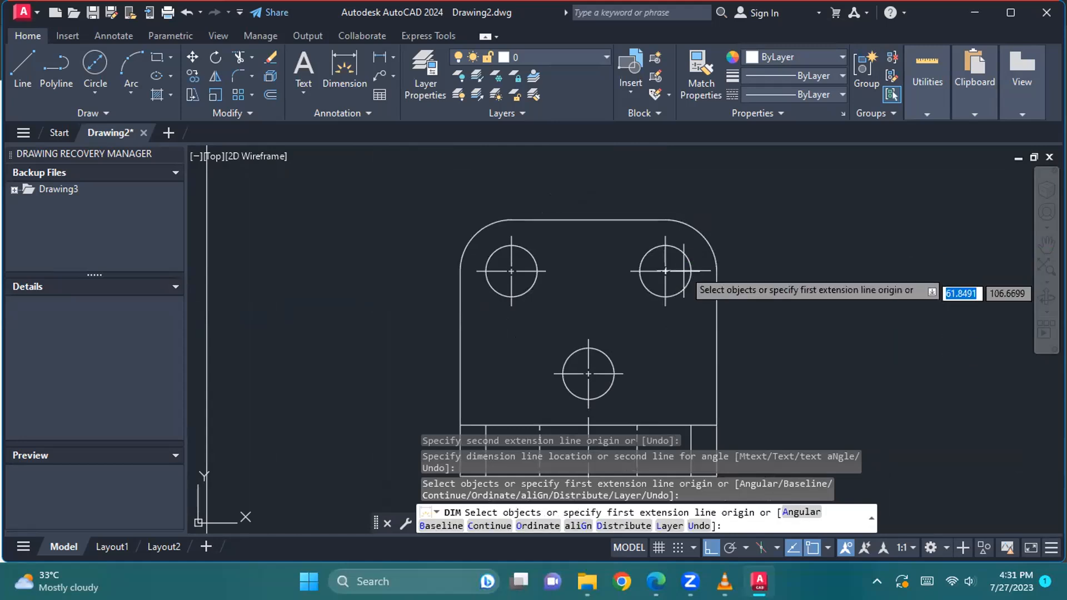
{"action": "scroll", "coordinate": [701, 267], "scroll_direction": "up", "scroll_amount": 2}
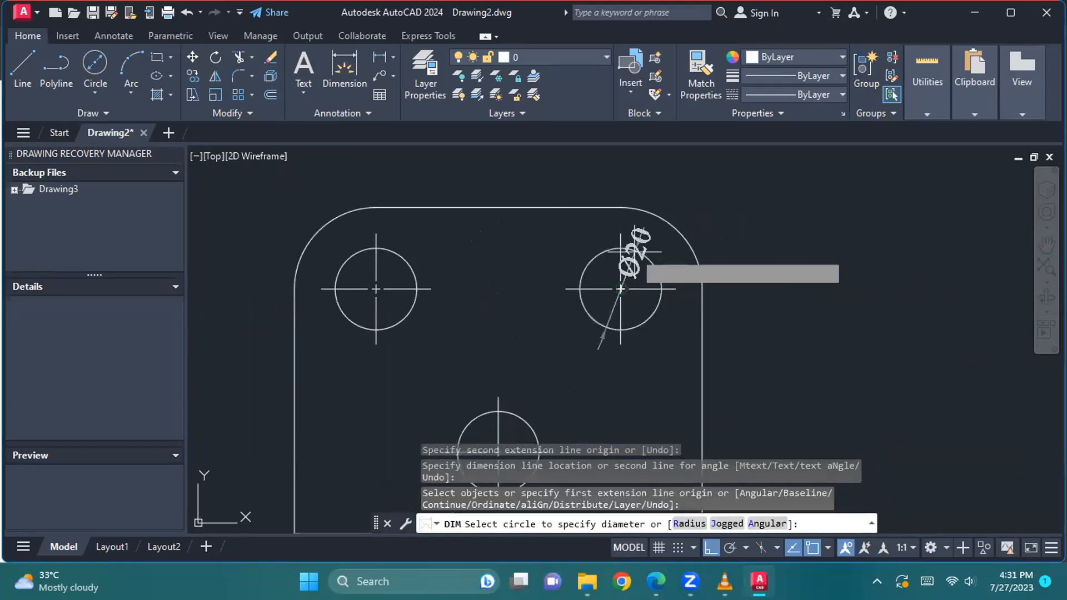
{"action": "left_click", "coordinate": [635, 251]}
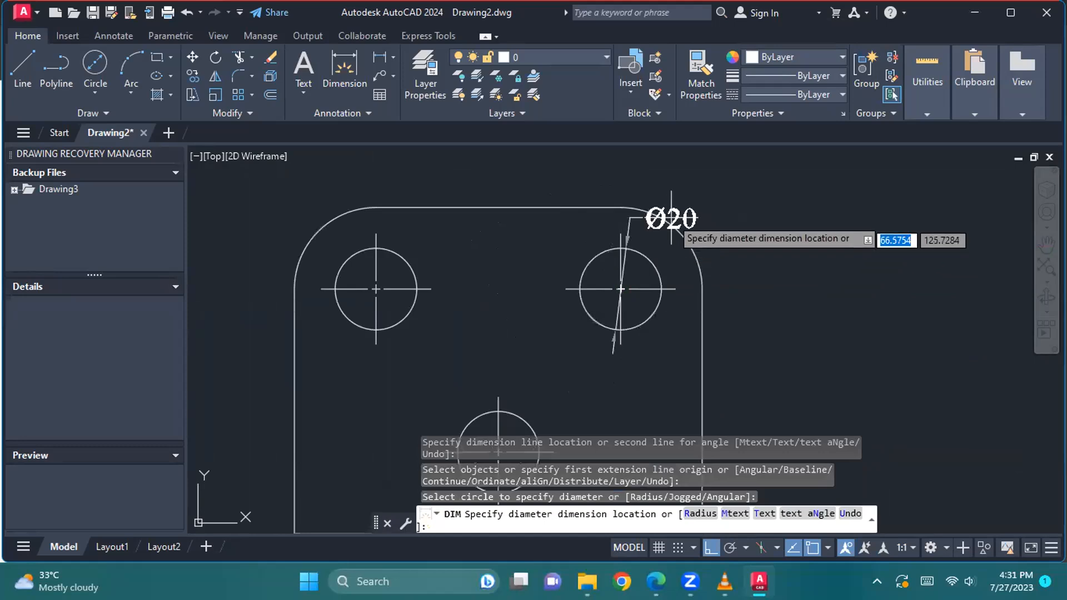
{"action": "left_click", "coordinate": [776, 179]}
{"action": "scroll", "coordinate": [758, 267], "scroll_direction": "down", "scroll_amount": 2}
{"action": "middle_click_drag", "start_coordinate": [758, 349], "coordinate": [761, 308]}
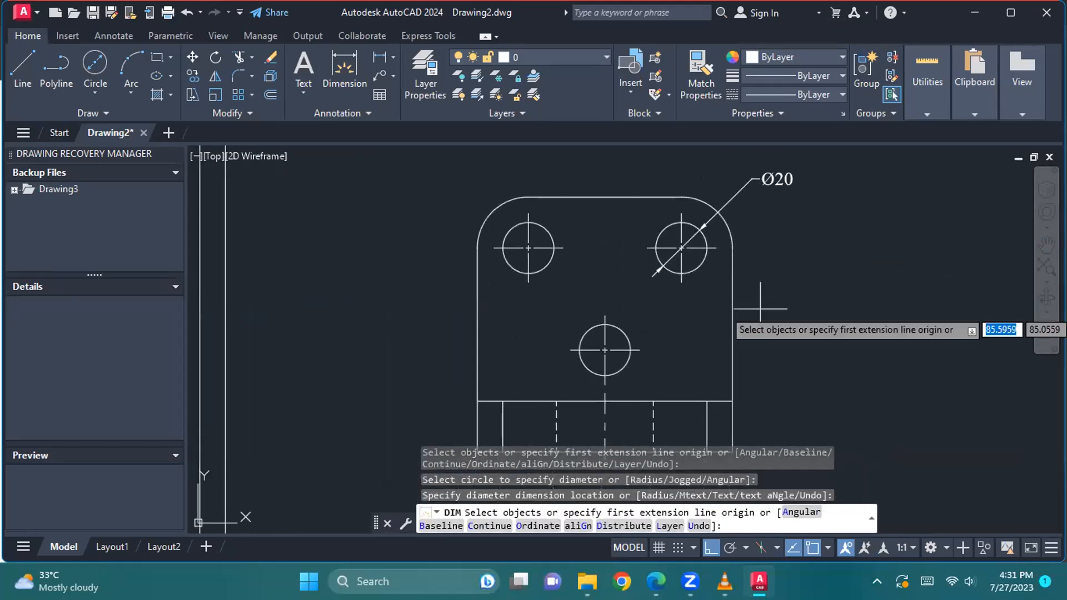
Step: Add a radius dimension to the front view's upper-left rounded corner, with its text outside the outline at the upper left
{"action": "scroll", "coordinate": [761, 309], "scroll_direction": "down", "scroll_amount": 2}
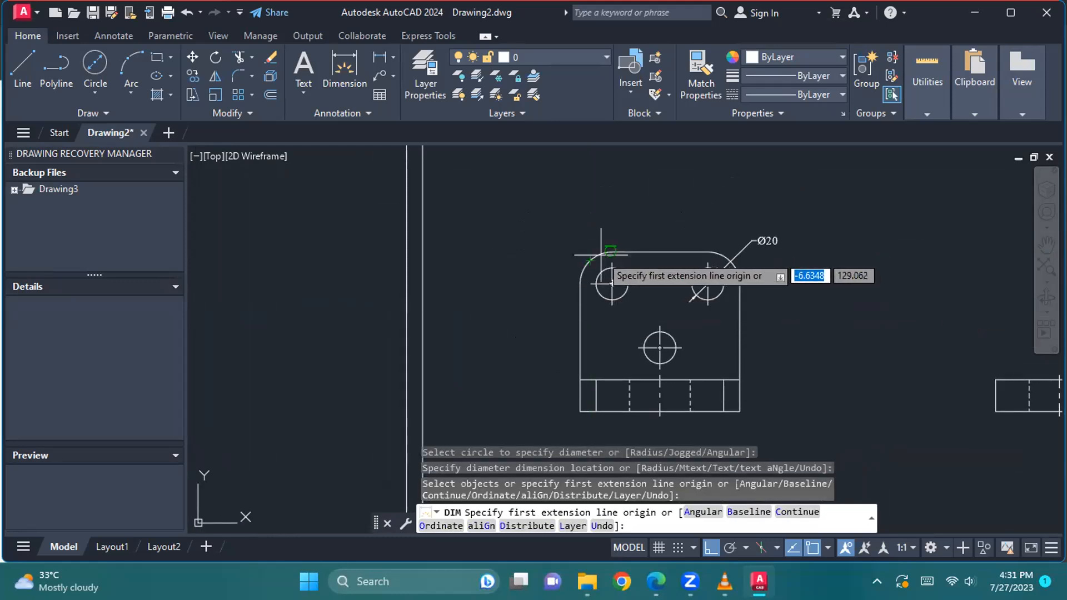
{"action": "scroll", "coordinate": [606, 249], "scroll_direction": "up", "scroll_amount": 4}
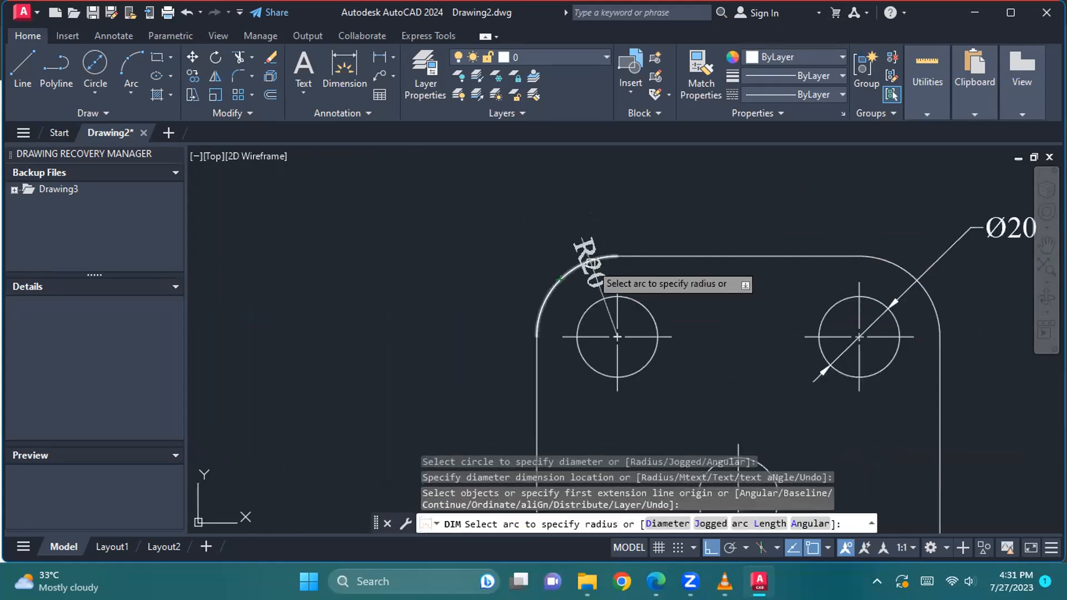
{"action": "left_click", "coordinate": [592, 262]}
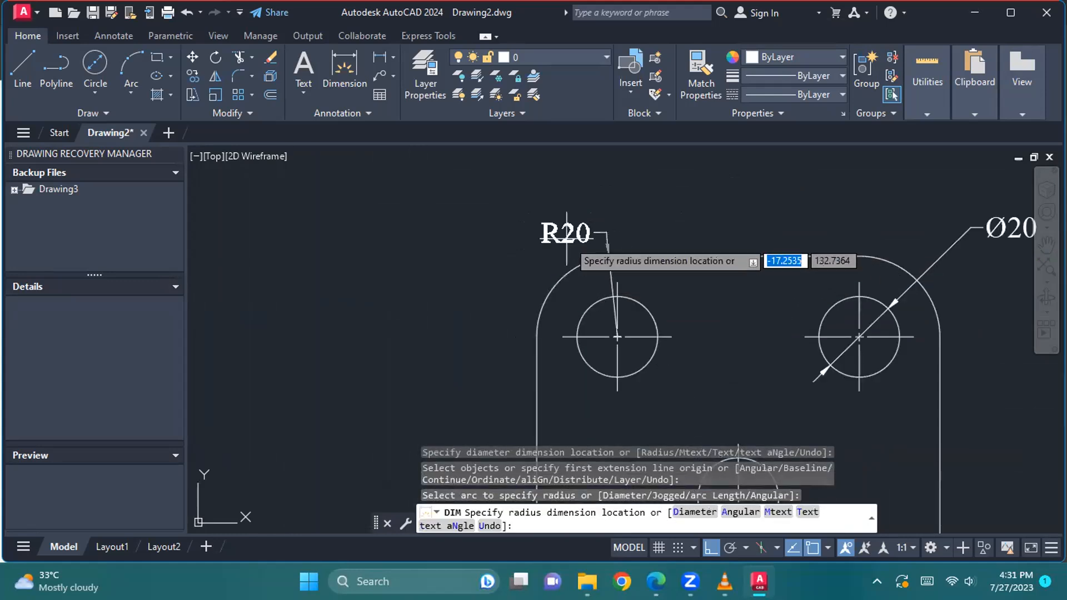
{"action": "left_click", "coordinate": [445, 208]}
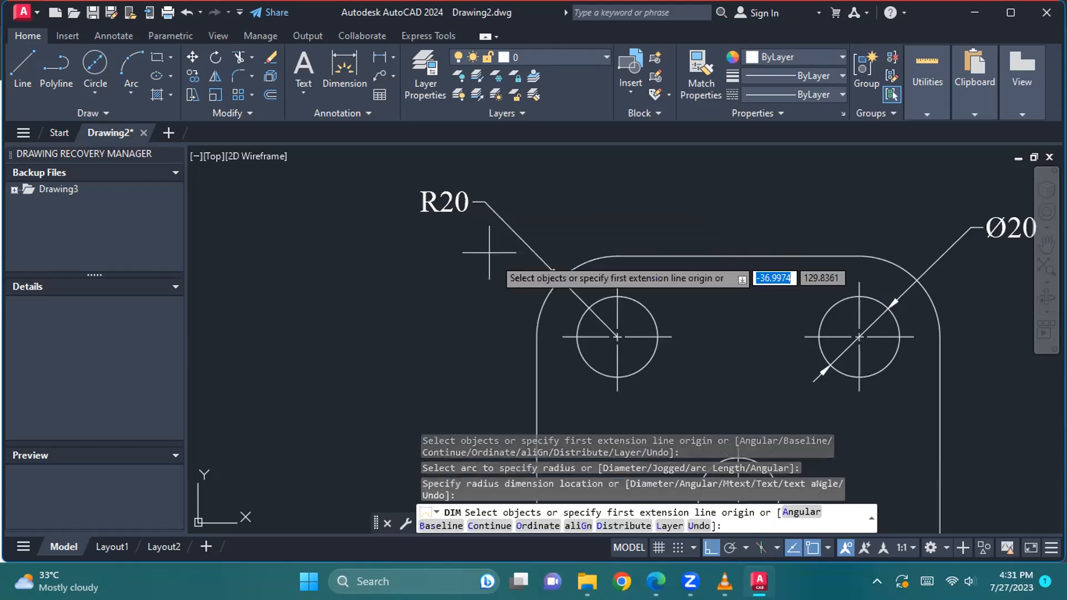
{"action": "scroll", "coordinate": [708, 364], "scroll_direction": "down", "scroll_amount": 2}
{"action": "middle_click_drag", "start_coordinate": [722, 371], "coordinate": [692, 330]}
{"action": "scroll", "coordinate": [651, 314], "scroll_direction": "down", "scroll_amount": 2}
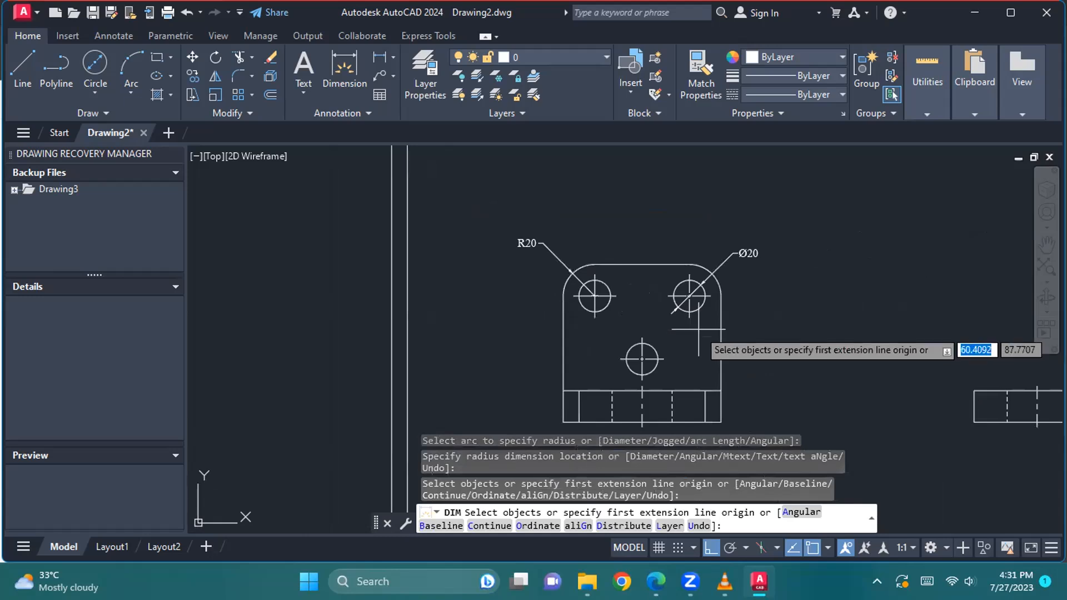
Step: Add a radius dimension to the left fillet below the flange in the top view, with its text inside the outline
{"action": "scroll", "coordinate": [709, 339], "scroll_direction": "down", "scroll_amount": 2}
{"action": "middle_click_drag", "start_coordinate": [711, 248], "coordinate": [662, 382]}
{"action": "scroll", "coordinate": [684, 256], "scroll_direction": "up", "scroll_amount": 4}
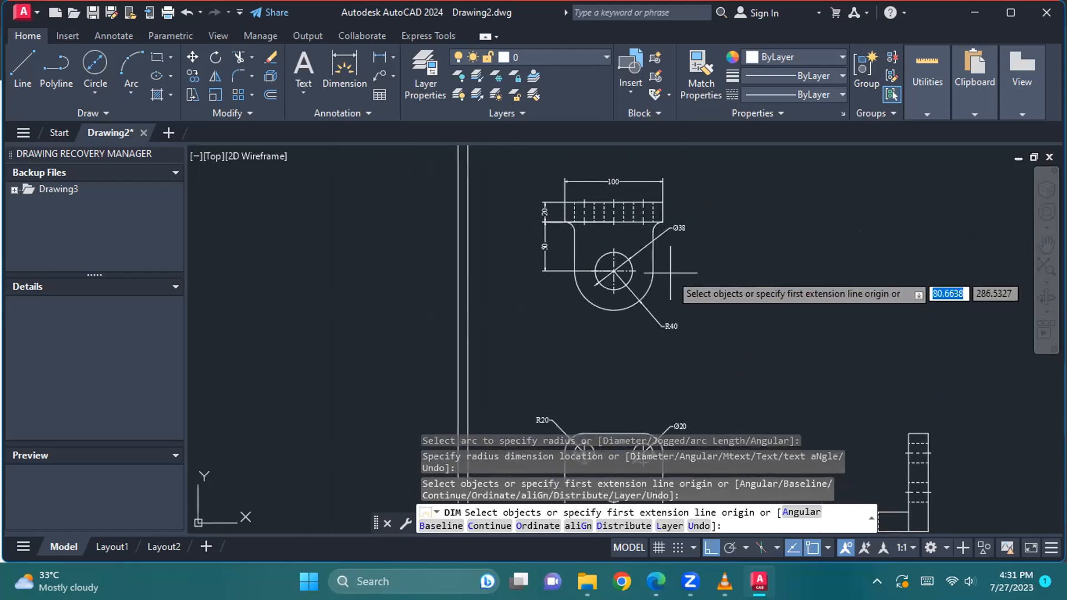
{"action": "middle_click_drag", "start_coordinate": [684, 250], "coordinate": [713, 385]}
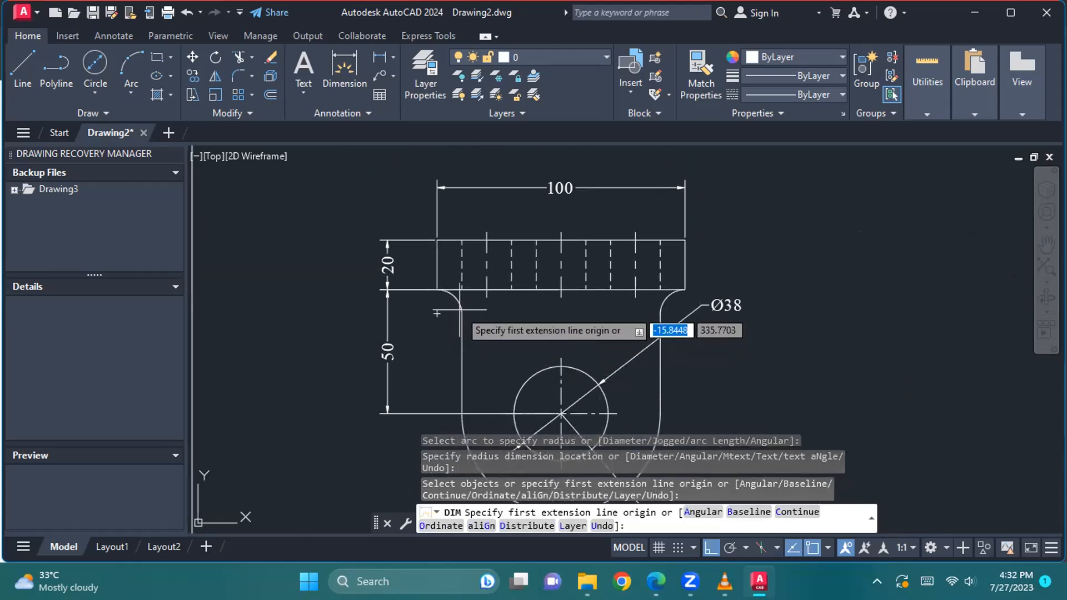
{"action": "scroll", "coordinate": [455, 303], "scroll_direction": "up", "scroll_amount": 5}
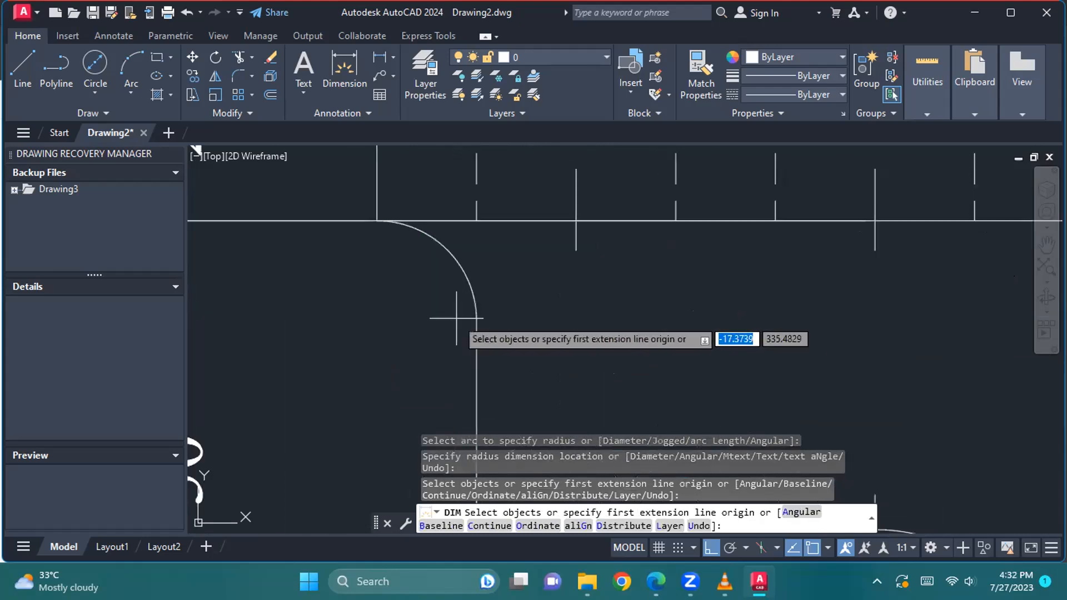
{"action": "left_click", "coordinate": [468, 280]}
{"action": "left_click", "coordinate": [468, 280]}
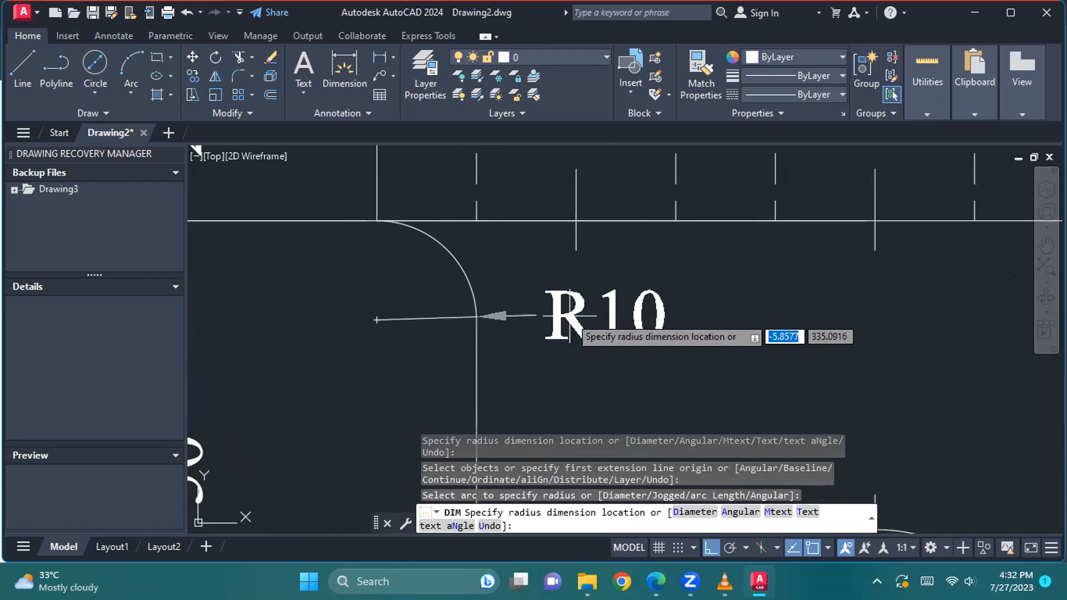
{"action": "left_click", "coordinate": [608, 334]}
{"action": "scroll", "coordinate": [608, 334], "scroll_direction": "down", "scroll_amount": 5}
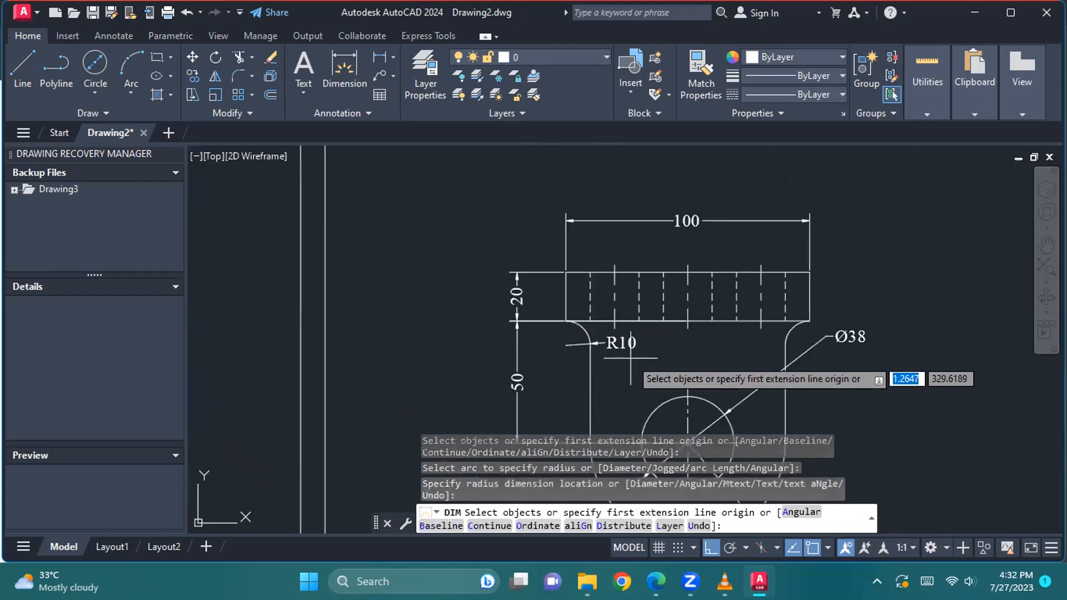
Step: Dimension the centre distance between the front view's two upper holes, placing the dimension line above the outline
{"action": "scroll", "coordinate": [762, 353], "scroll_direction": "down", "scroll_amount": 3}
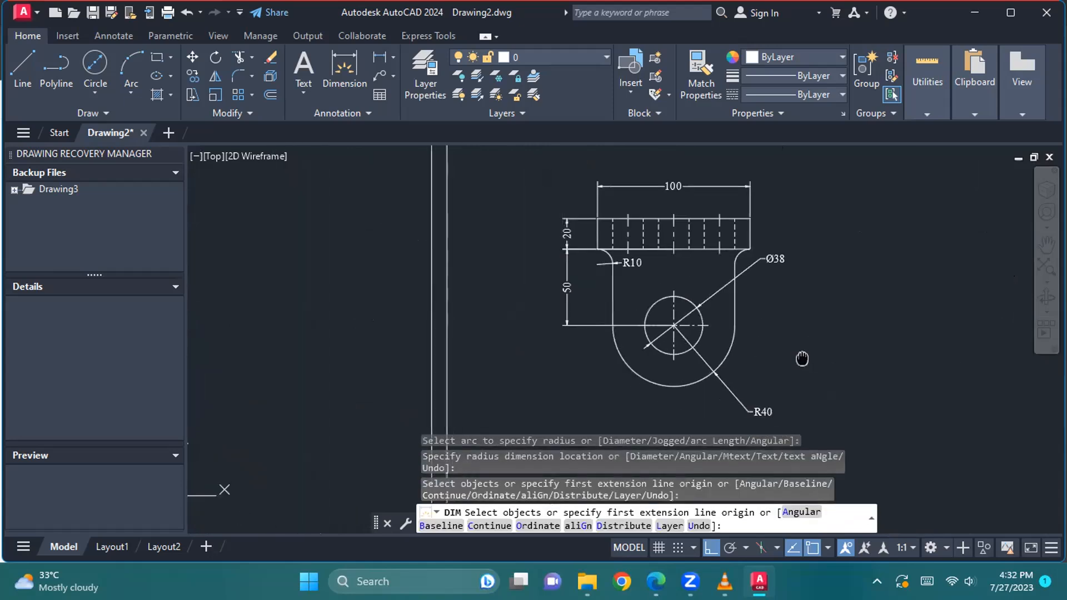
{"action": "middle_click_drag", "start_coordinate": [765, 378], "coordinate": [738, 207]}
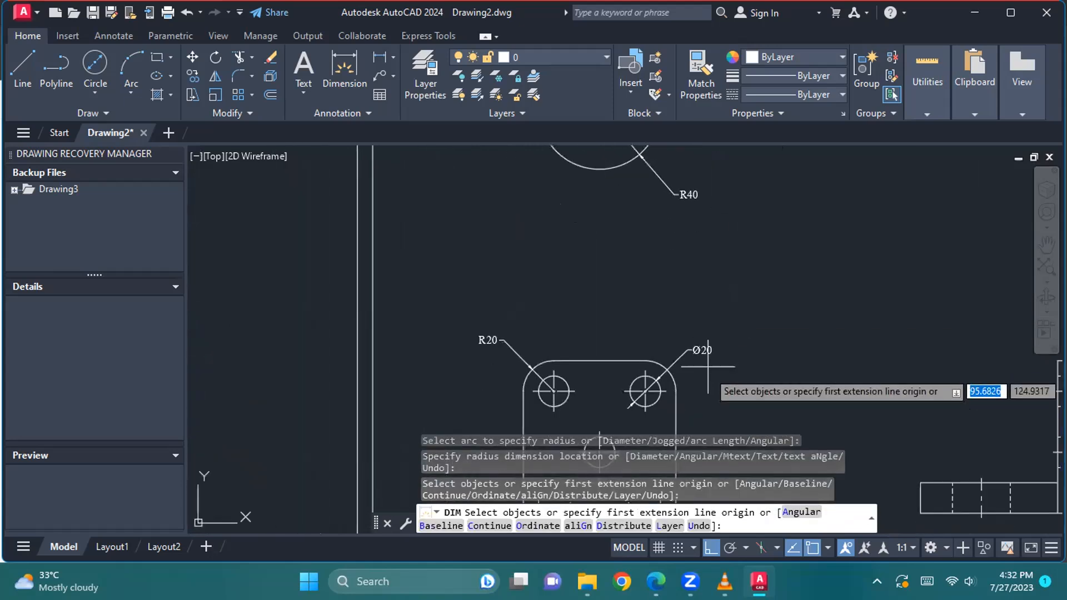
{"action": "middle_click_drag", "start_coordinate": [752, 367], "coordinate": [703, 222]}
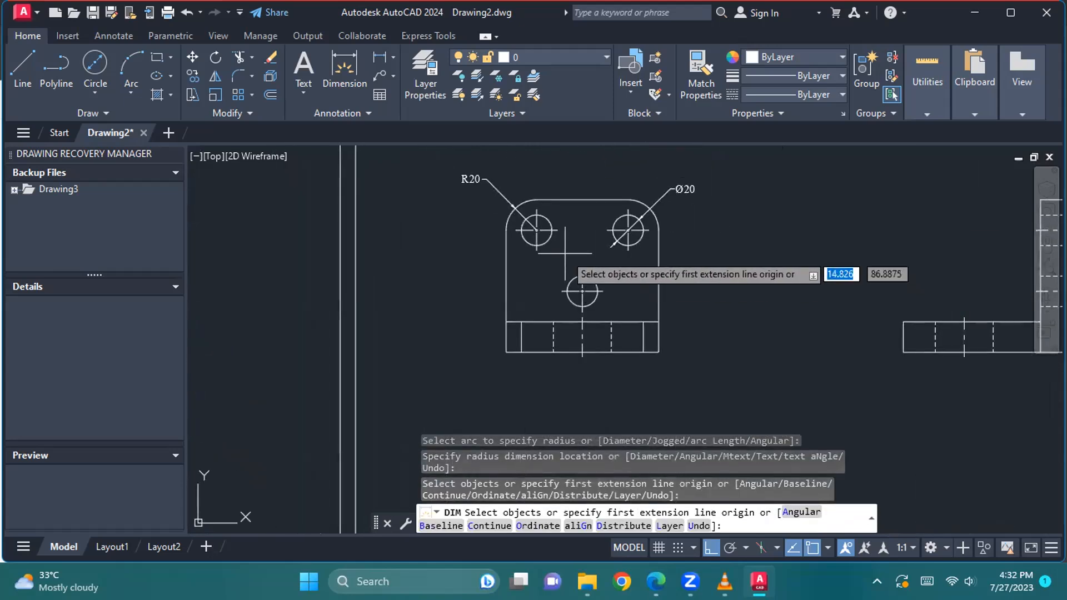
{"action": "left_click", "coordinate": [537, 229]}
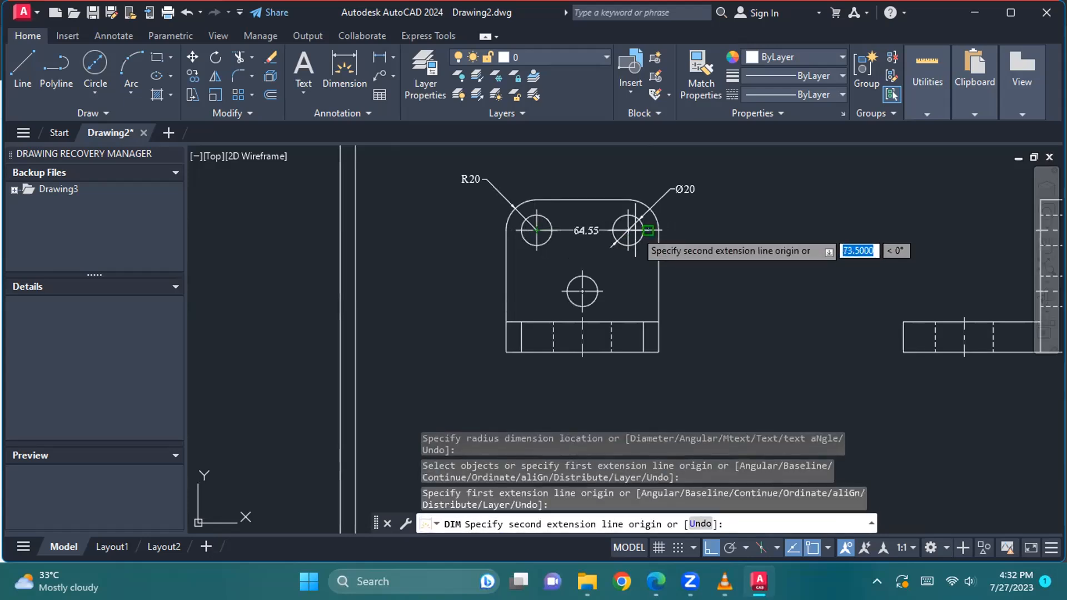
{"action": "left_click", "coordinate": [628, 230]}
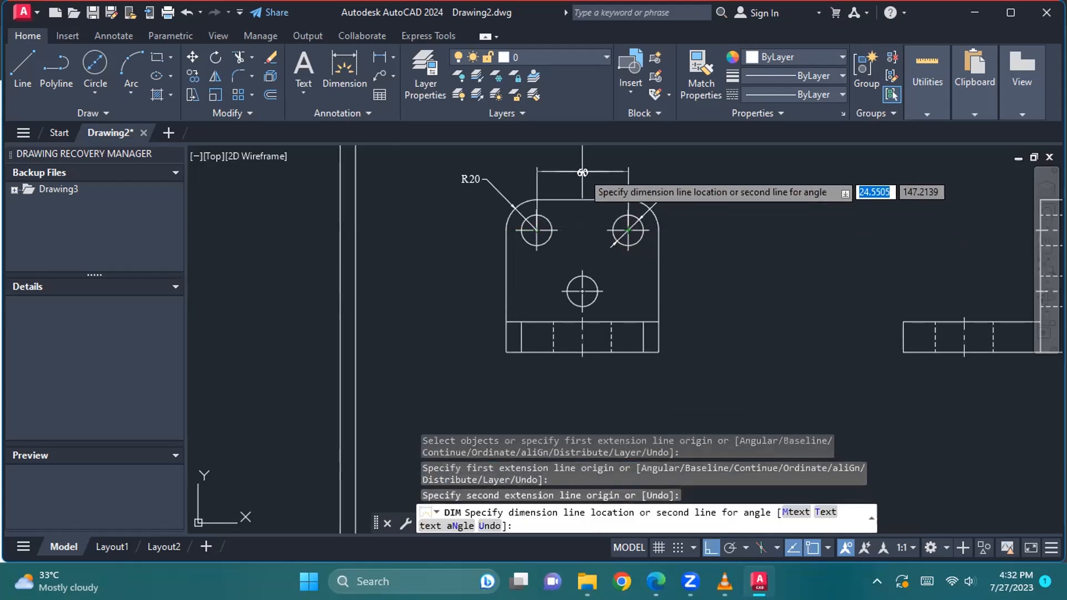
{"action": "left_click", "coordinate": [583, 172]}
Step: Dimension the vertical distance between the lower hole's centre and the upper-right hole's centre, placing it right of the front view
{"action": "left_click", "coordinate": [582, 291]}
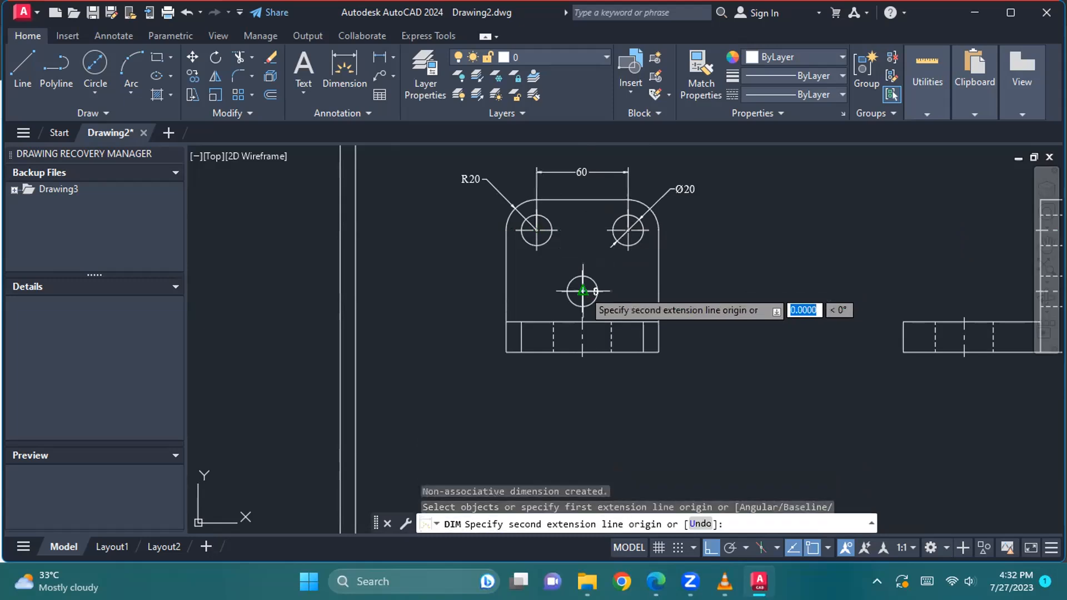
{"action": "left_click", "coordinate": [629, 230]}
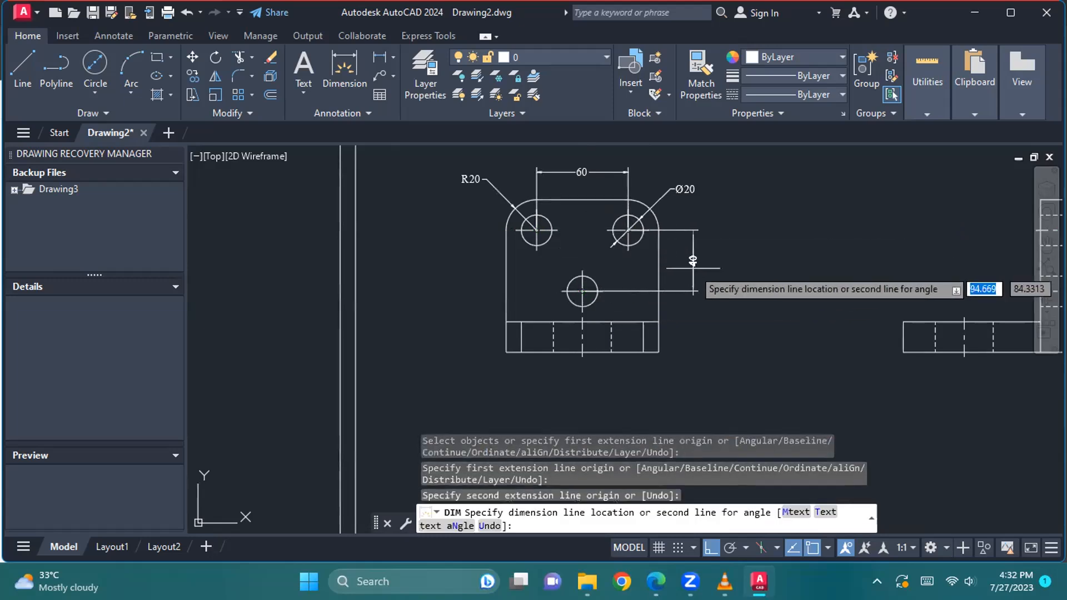
{"action": "left_click", "coordinate": [721, 259]}
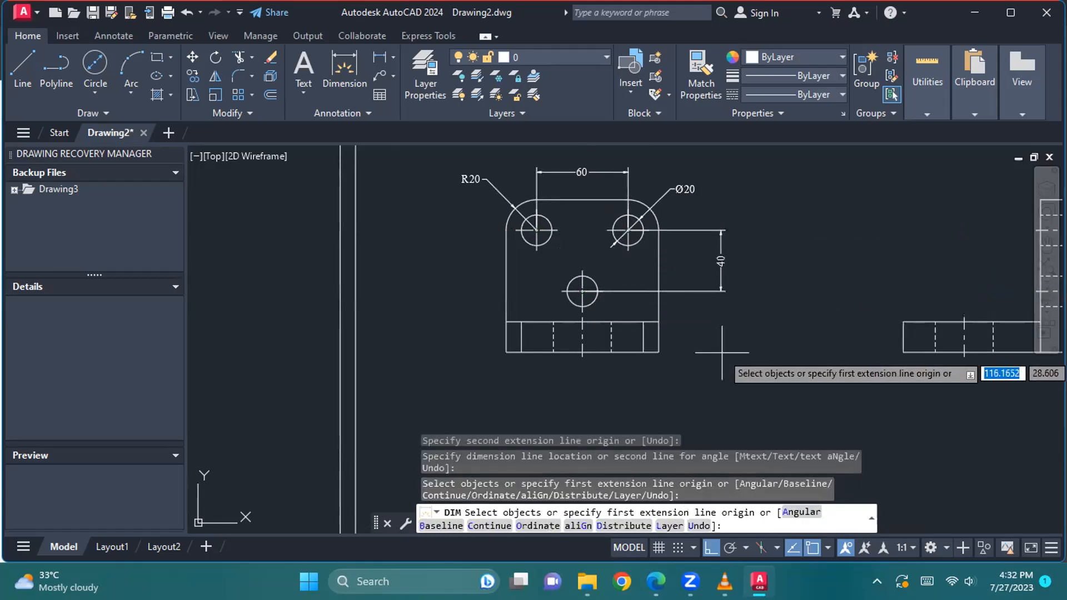
Step: Dimension the height of the front view's base plate at its right edge, placing the dimension line right of the outline
{"action": "middle_click_drag", "start_coordinate": [742, 341], "coordinate": [609, 336]}
{"action": "middle_click_drag", "start_coordinate": [676, 251], "coordinate": [648, 283]}
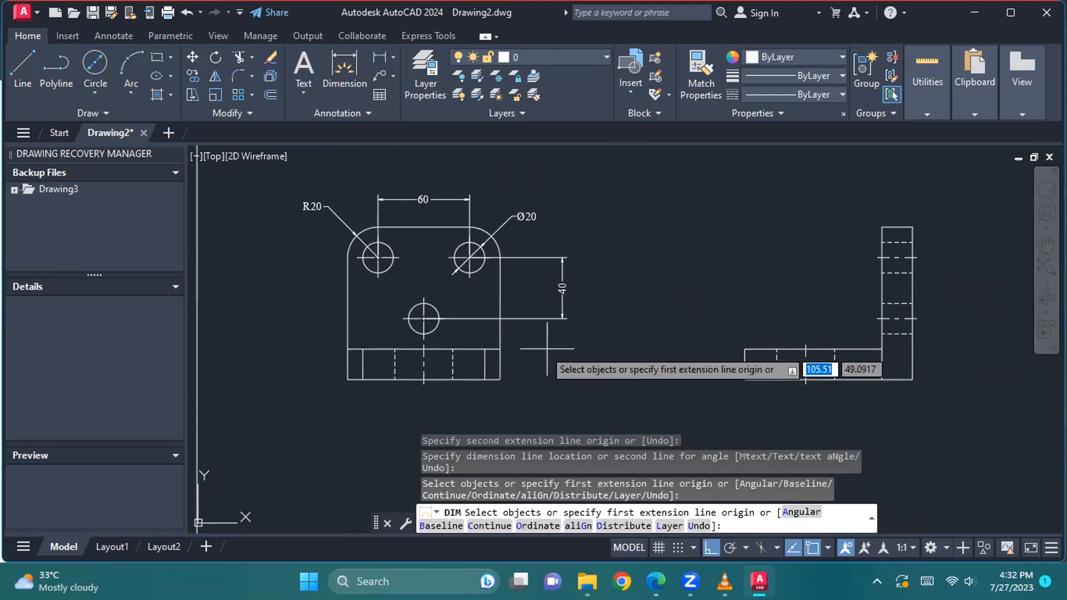
{"action": "left_click", "coordinate": [501, 349]}
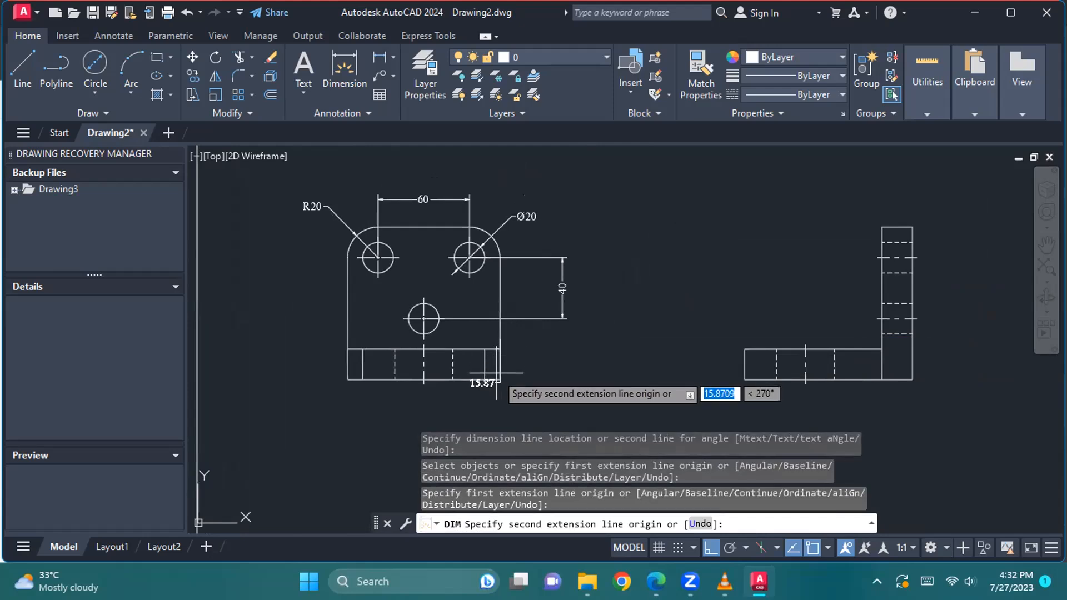
{"action": "left_click", "coordinate": [501, 378]}
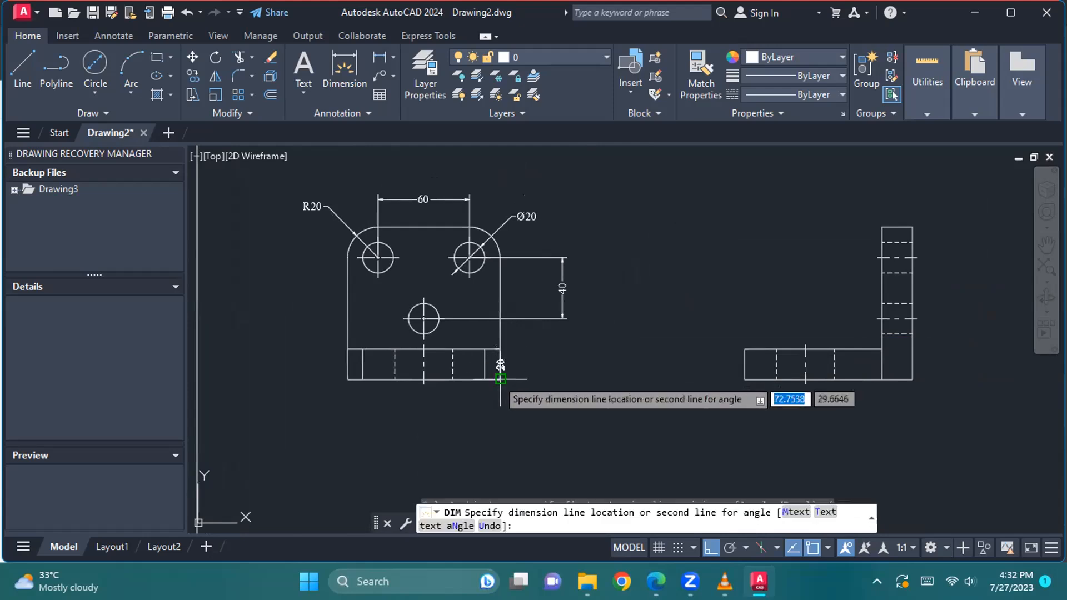
{"action": "left_click", "coordinate": [537, 364]}
Step: Review the dimensioned views against the First Problem drawing in the browser's ME_160_lec_3.pdf, return to AutoCAD and end the dimension command
{"action": "middle_click_drag", "start_coordinate": [841, 399], "coordinate": [726, 334]}
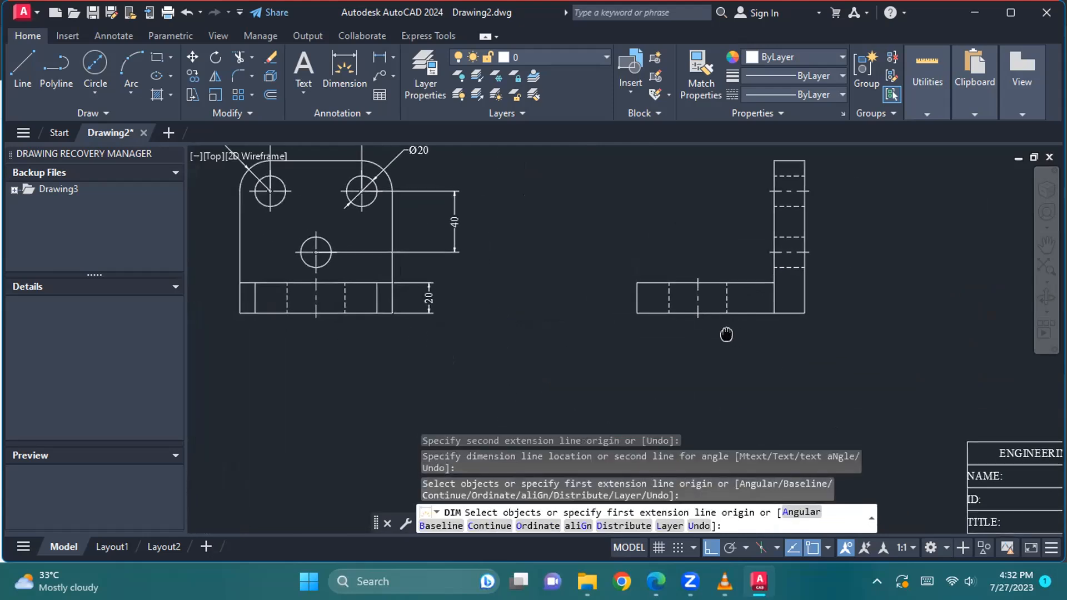
{"action": "scroll", "coordinate": [748, 328], "scroll_direction": "down", "scroll_amount": 5}
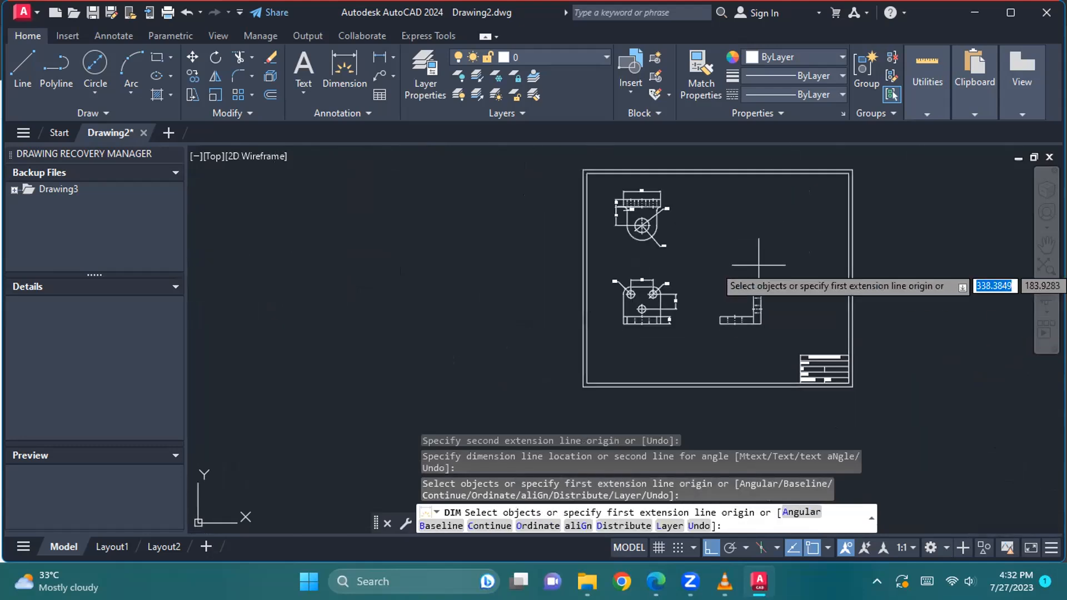
{"action": "scroll", "coordinate": [656, 311], "scroll_direction": "up", "scroll_amount": 5}
{"action": "middle_click_drag", "start_coordinate": [637, 334], "coordinate": [694, 320]}
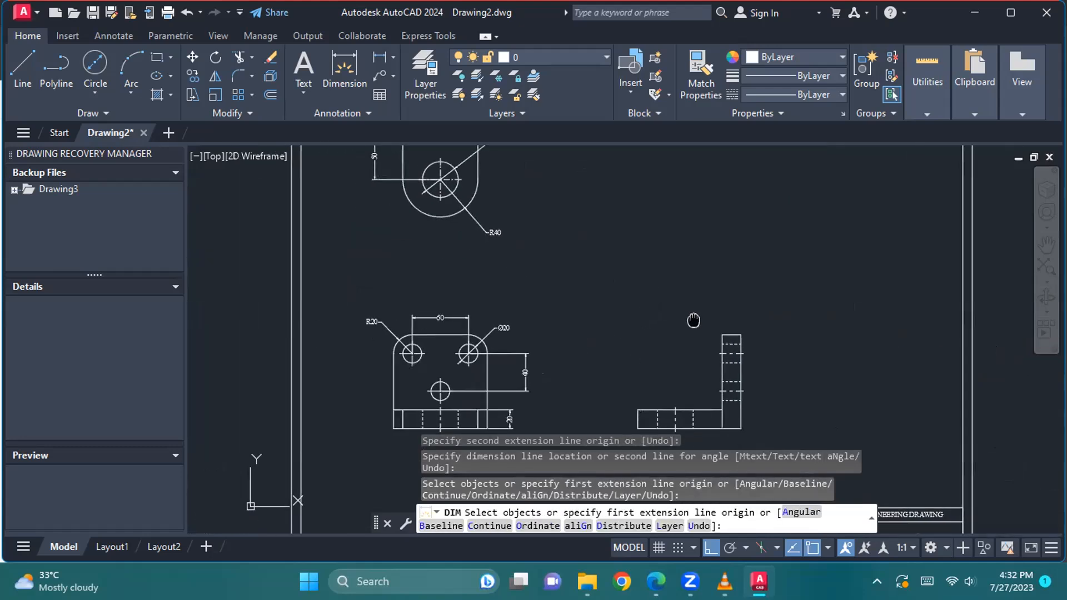
{"action": "scroll", "coordinate": [694, 319], "scroll_direction": "up", "scroll_amount": 2}
{"action": "scroll", "coordinate": [731, 268], "scroll_direction": "down", "scroll_amount": 3}
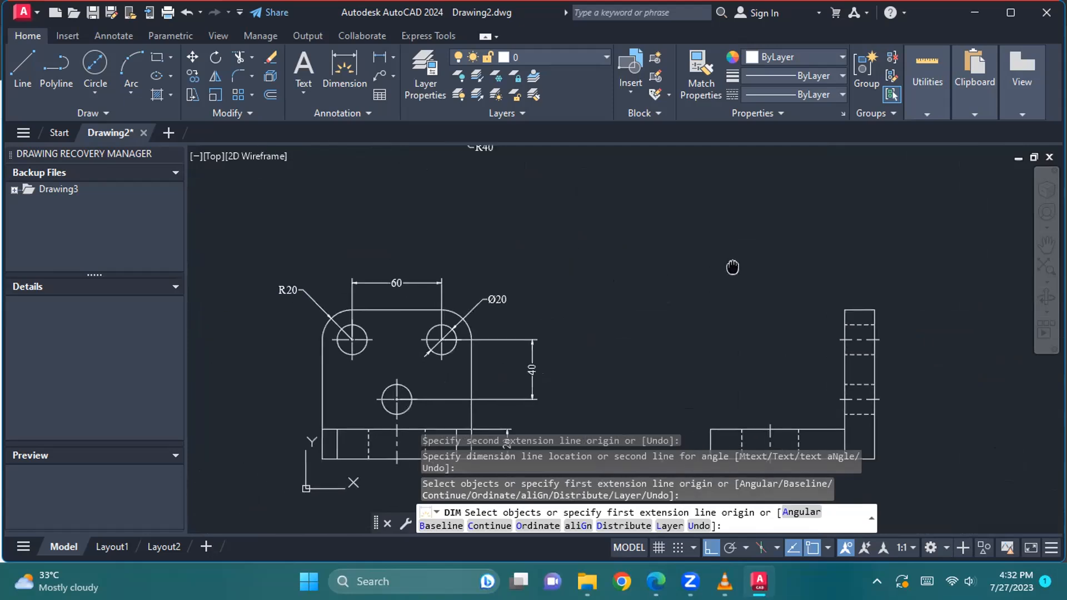
{"action": "middle_click_drag", "start_coordinate": [729, 271], "coordinate": [718, 320]}
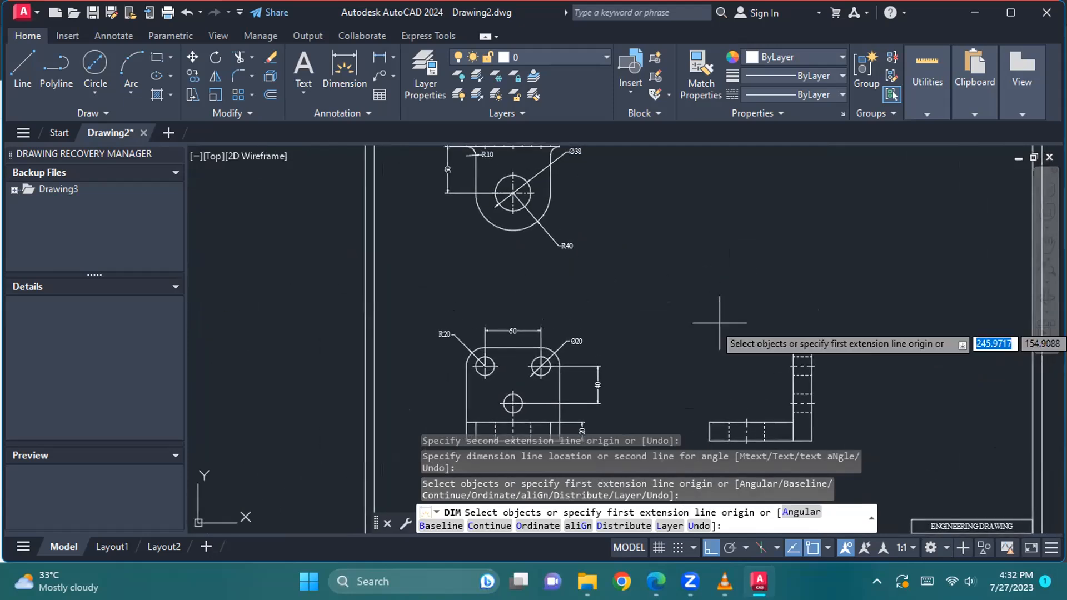
{"action": "middle_click_drag", "start_coordinate": [612, 278], "coordinate": [617, 316]}
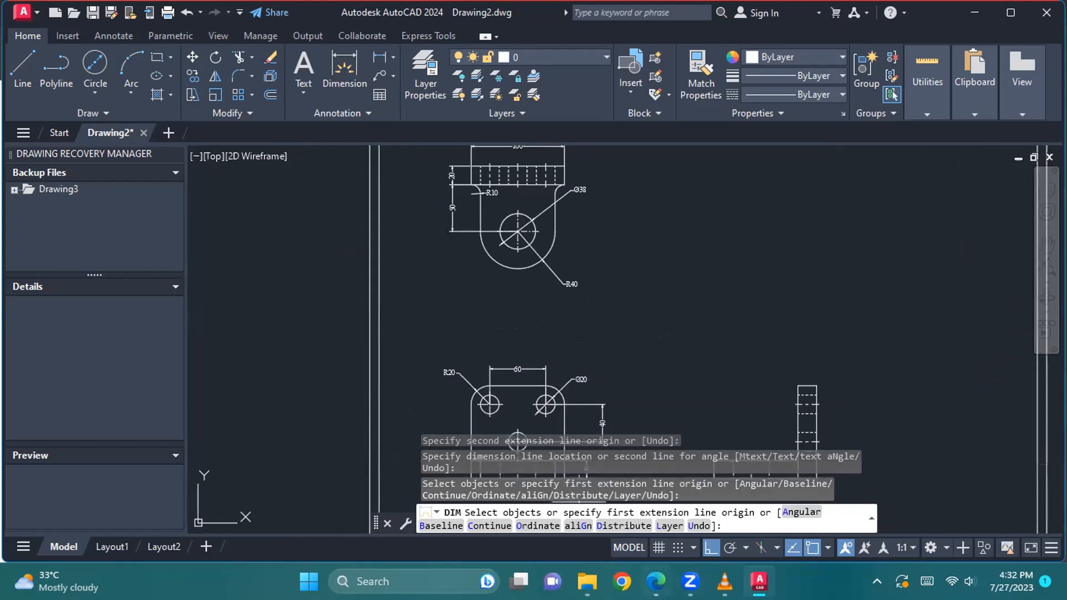
{"action": "left_click", "coordinate": [656, 581]}
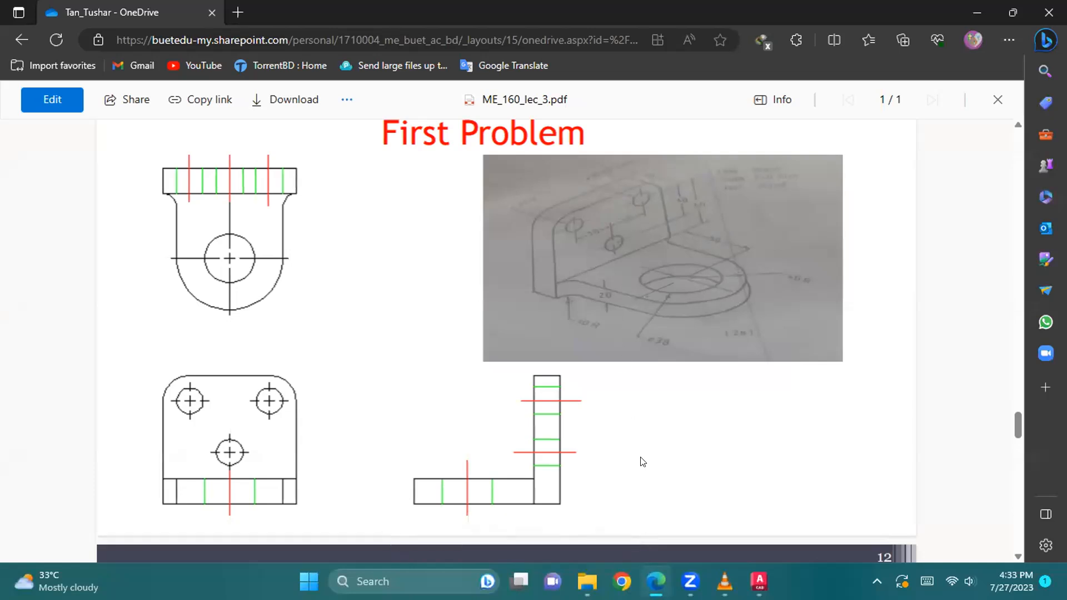
{"action": "left_click", "coordinate": [760, 581]}
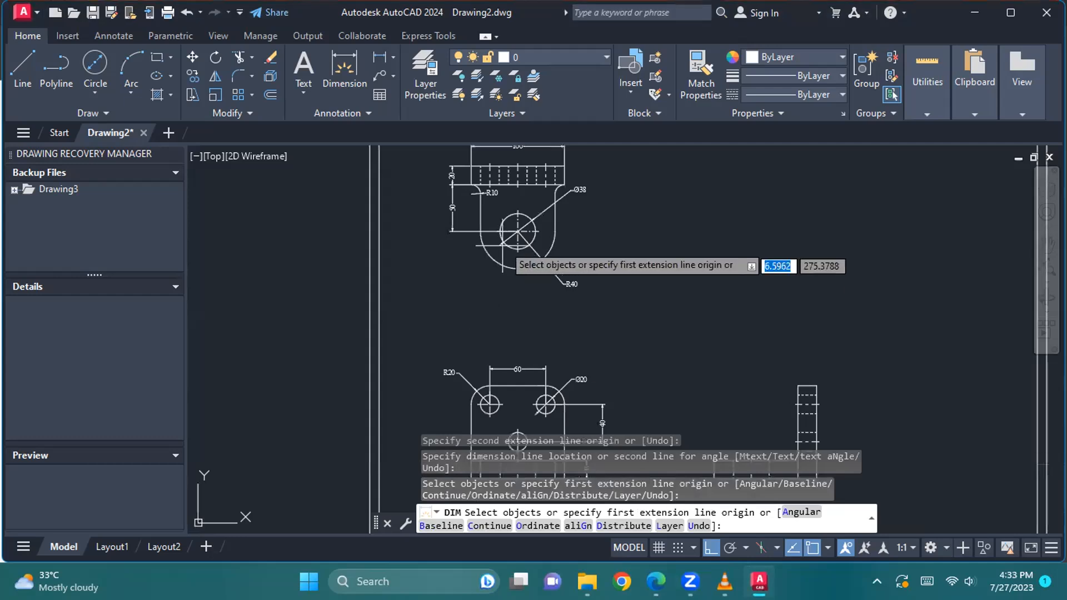
{"action": "middle_click_drag", "start_coordinate": [725, 355], "coordinate": [739, 245]}
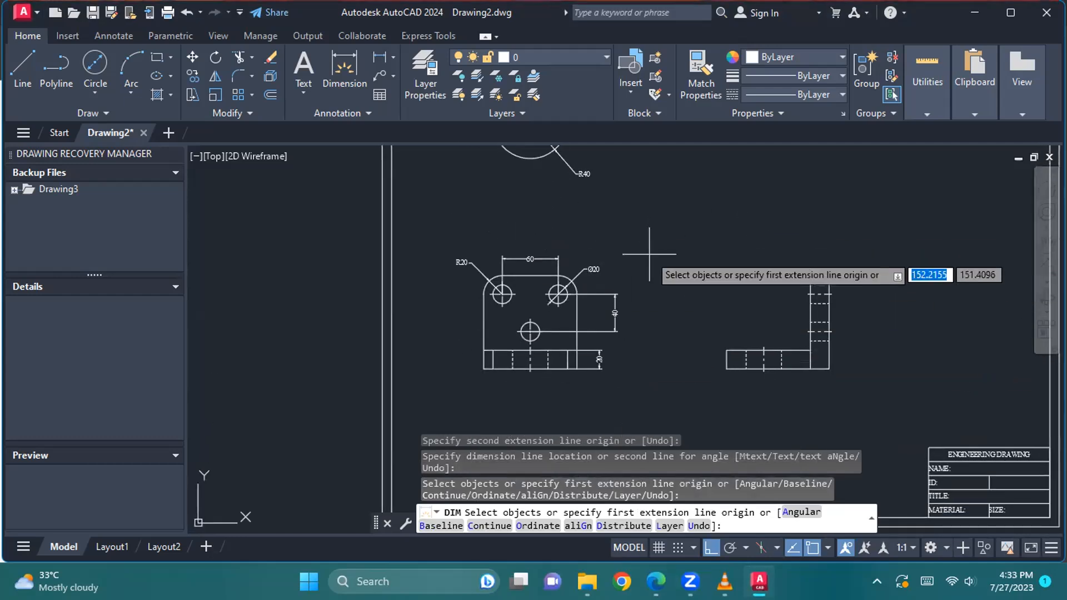
{"action": "middle_click_drag", "start_coordinate": [648, 245], "coordinate": [693, 397]}
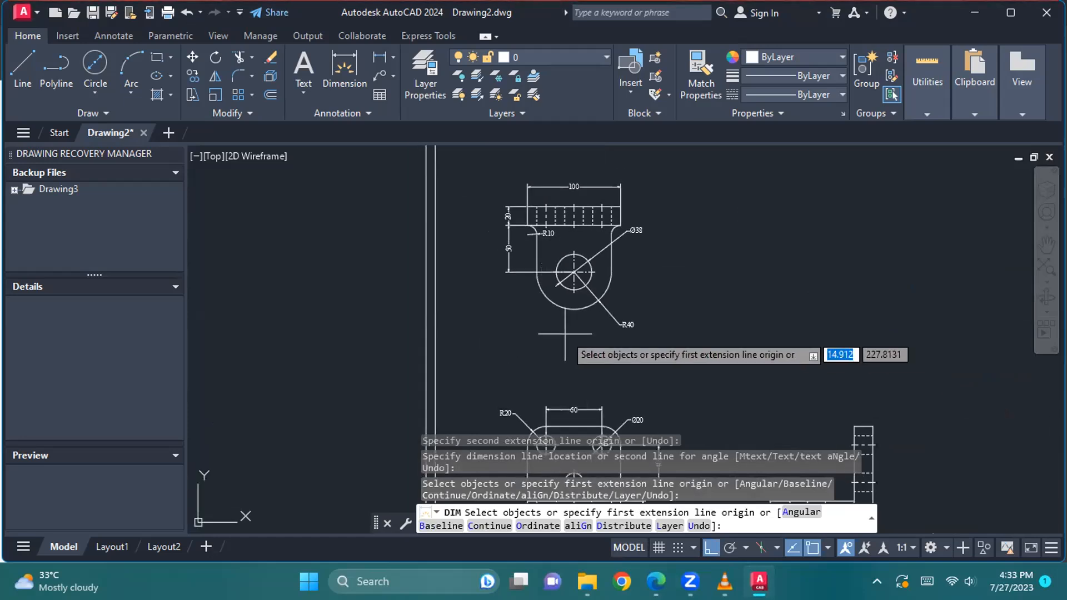
{"action": "key", "text": "Escape"}
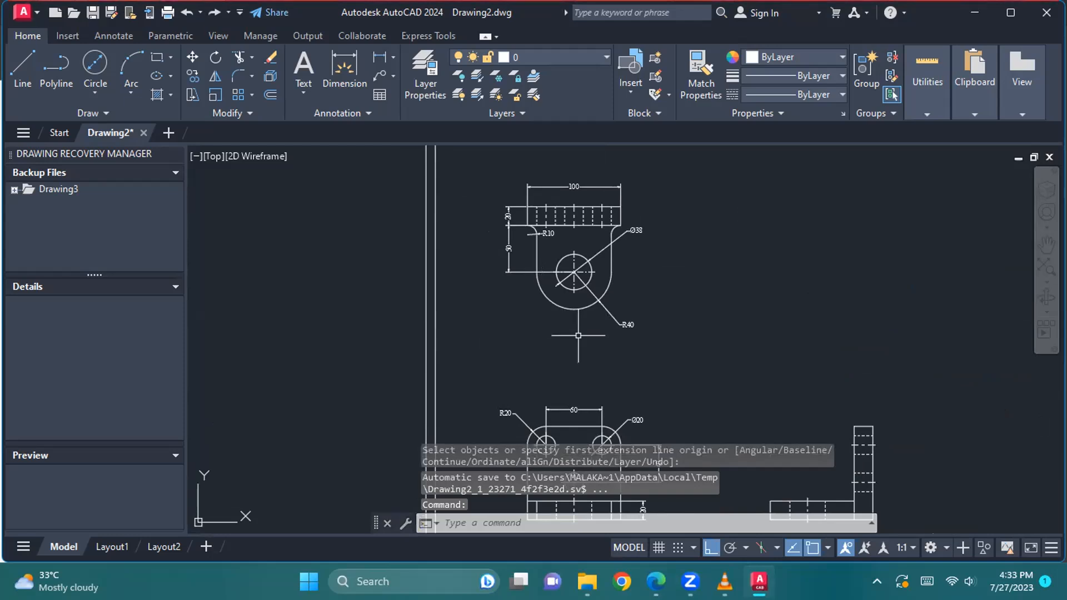
Step: Add the multiline text label "TOP VIEW" centred roughly below the top view's rounded end
{"action": "scroll", "coordinate": [590, 364], "scroll_direction": "up", "scroll_amount": 2}
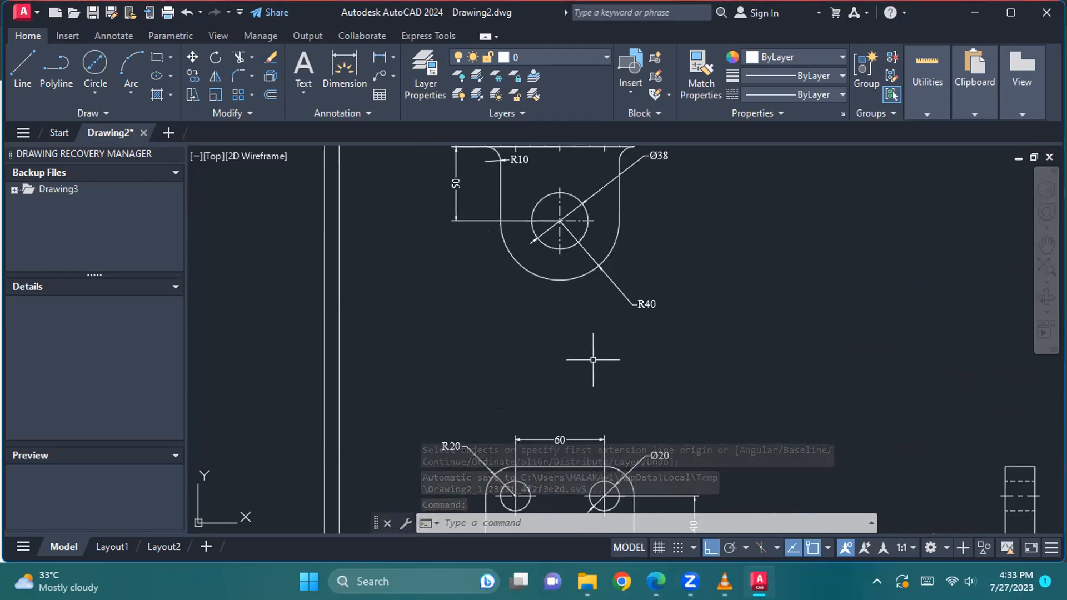
{"action": "middle_click_drag", "start_coordinate": [590, 339], "coordinate": [608, 416]}
{"action": "scroll", "coordinate": [604, 413], "scroll_direction": "up", "scroll_amount": 2}
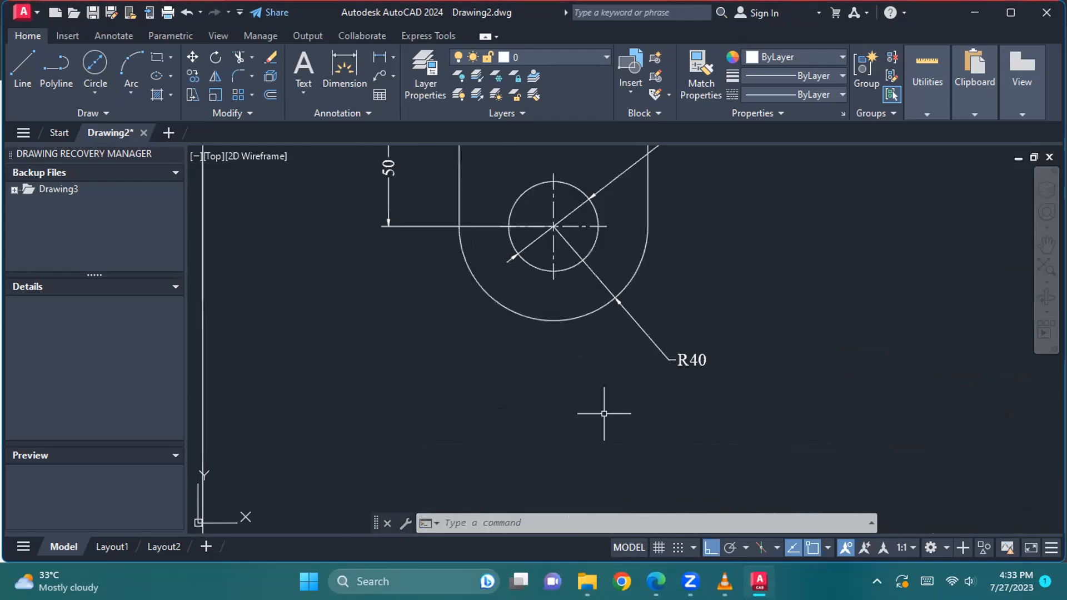
{"action": "left_click", "coordinate": [303, 64]}
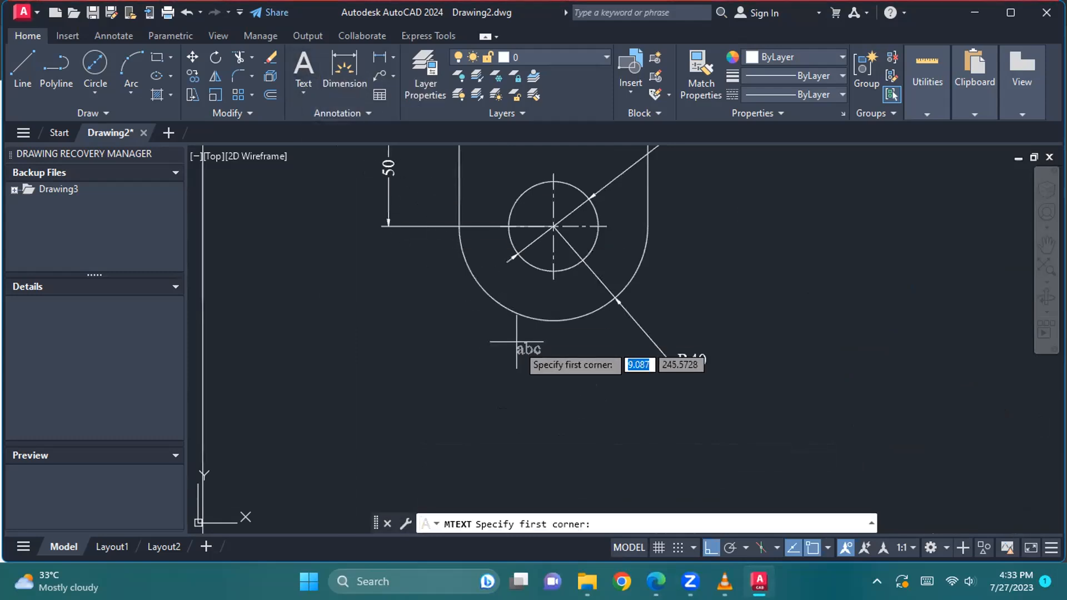
{"action": "left_click", "coordinate": [528, 384]}
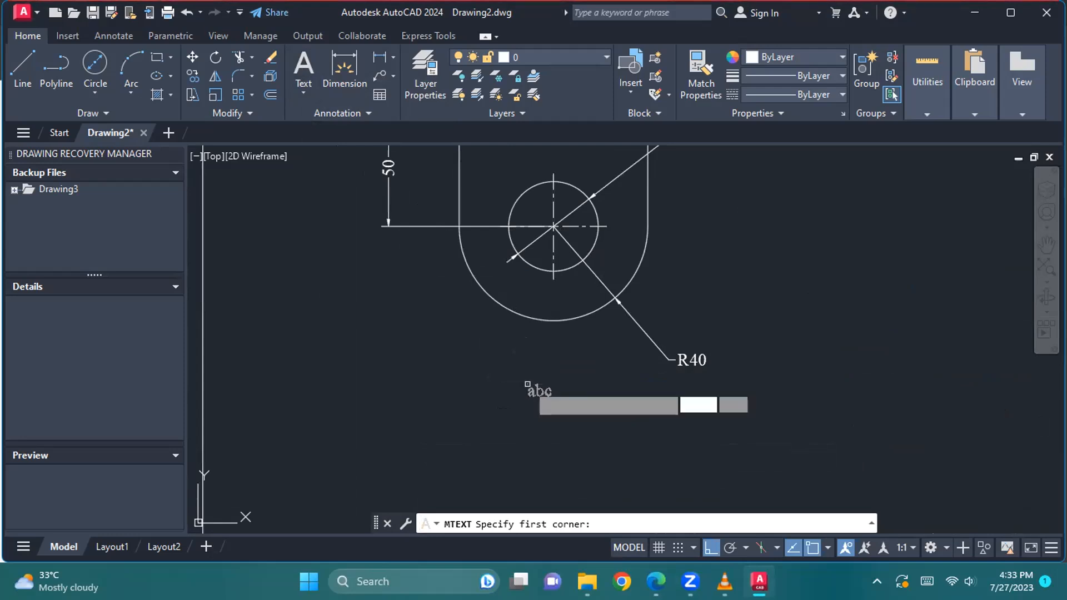
{"action": "left_click", "coordinate": [668, 414]}
{"action": "type", "text": "t"}
{"action": "key", "text": "BackSpace"}
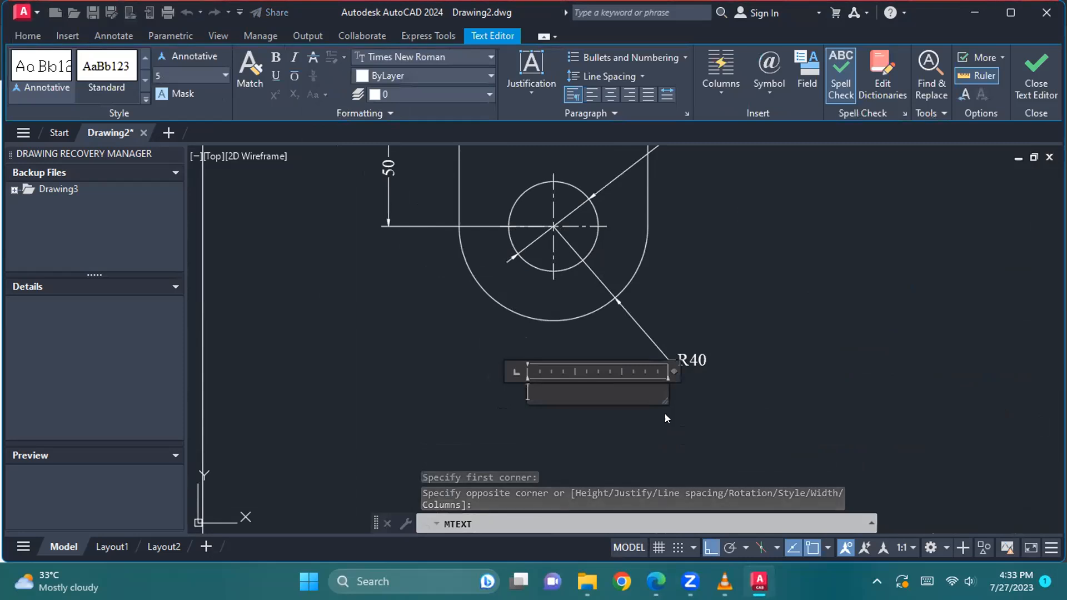
{"action": "type", "text": "TOP"}
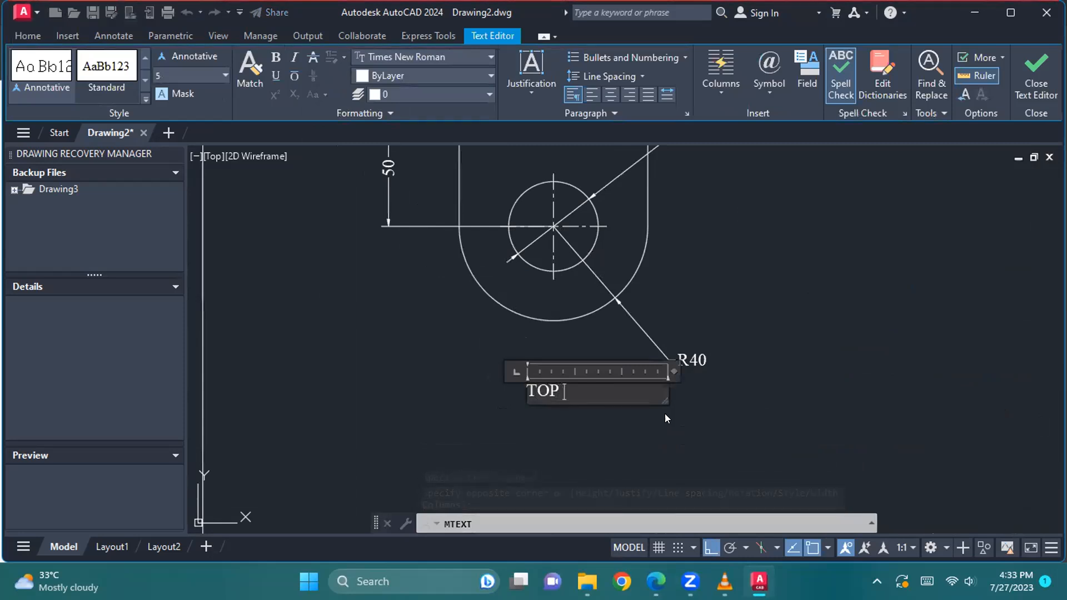
{"action": "type", "text": " VIEW"}
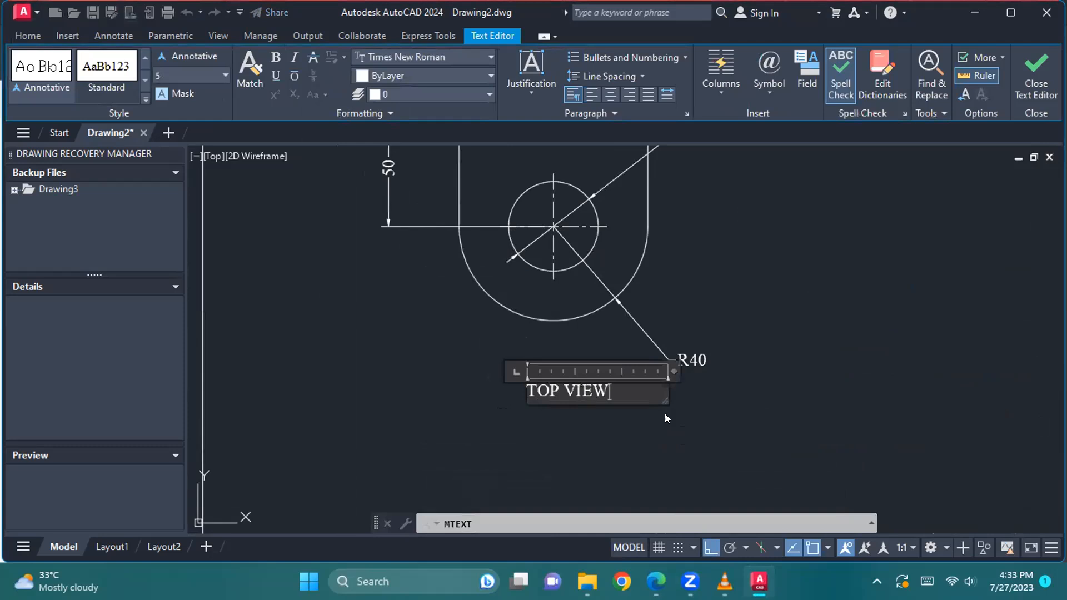
{"action": "left_click", "coordinate": [686, 424]}
Step: Add the multiline text label "FRONT VIEW" below the front view's base plate
{"action": "scroll", "coordinate": [685, 455], "scroll_direction": "down", "scroll_amount": 1}
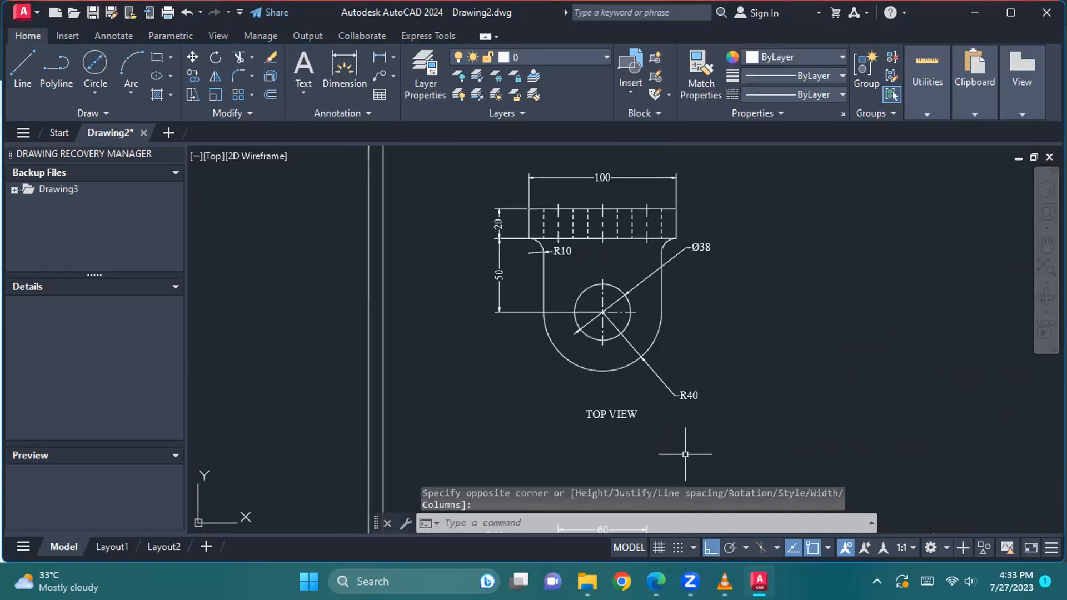
{"action": "middle_click_drag", "start_coordinate": [685, 455], "coordinate": [653, 303]}
{"action": "middle_click_drag", "start_coordinate": [686, 418], "coordinate": [660, 192]}
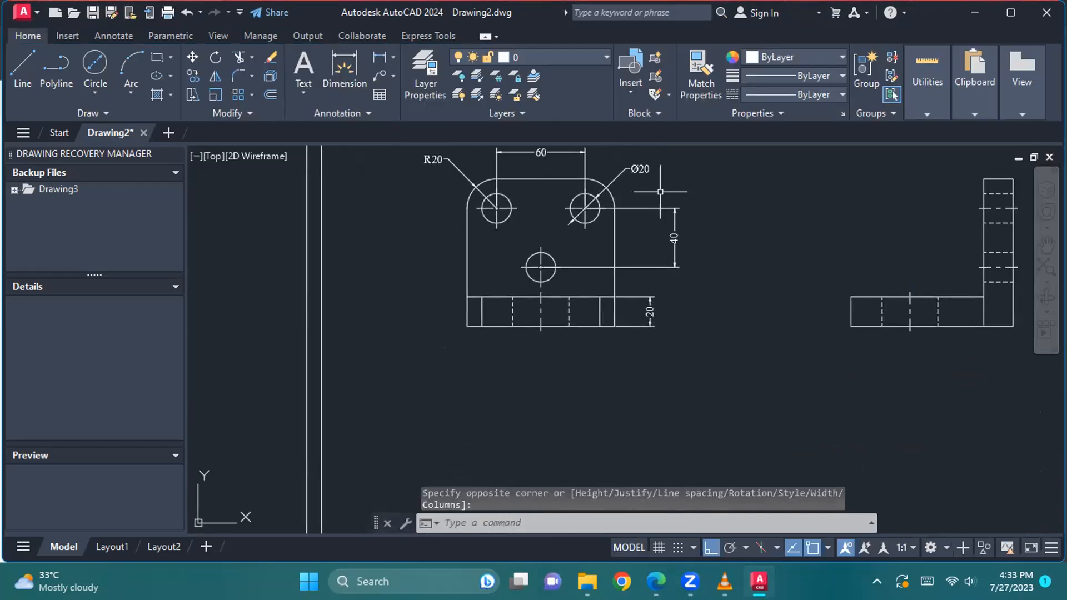
{"action": "middle_click_drag", "start_coordinate": [518, 385], "coordinate": [519, 371]}
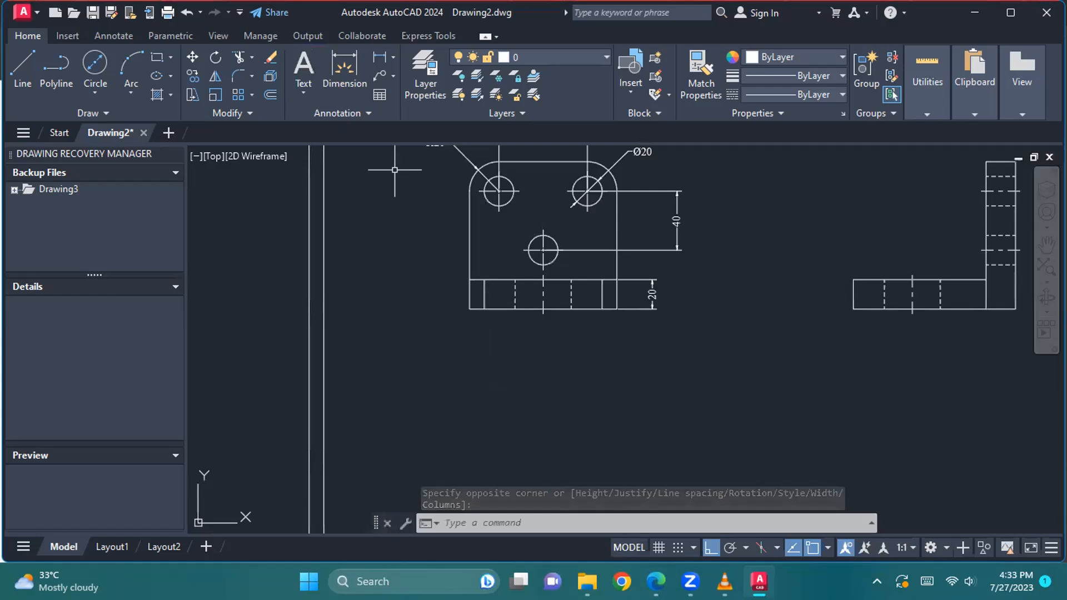
{"action": "left_click", "coordinate": [304, 64]}
{"action": "left_click", "coordinate": [518, 362]}
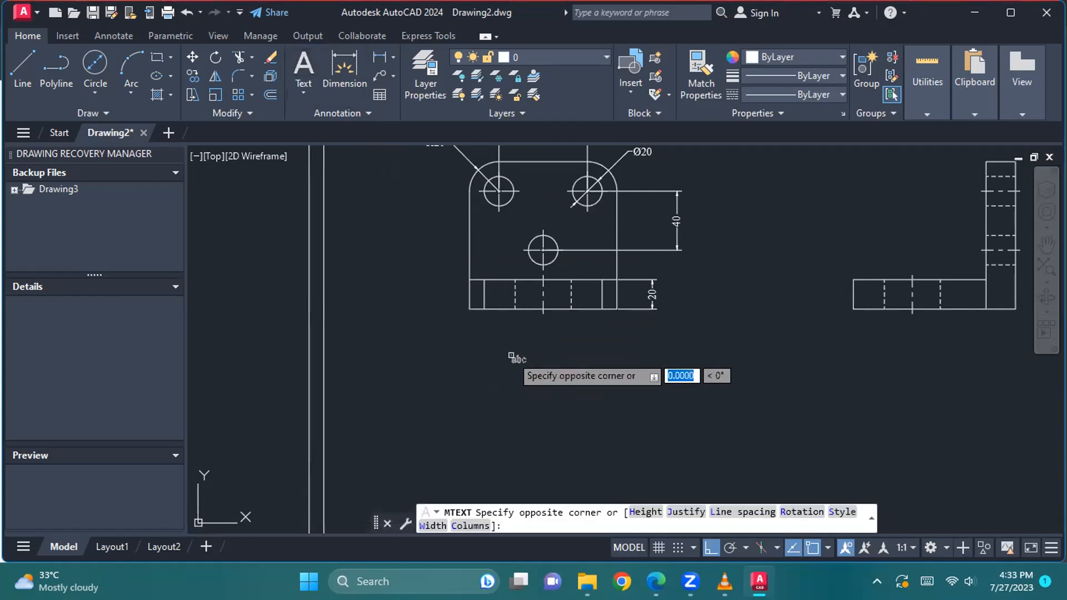
{"action": "left_click", "coordinate": [670, 384]}
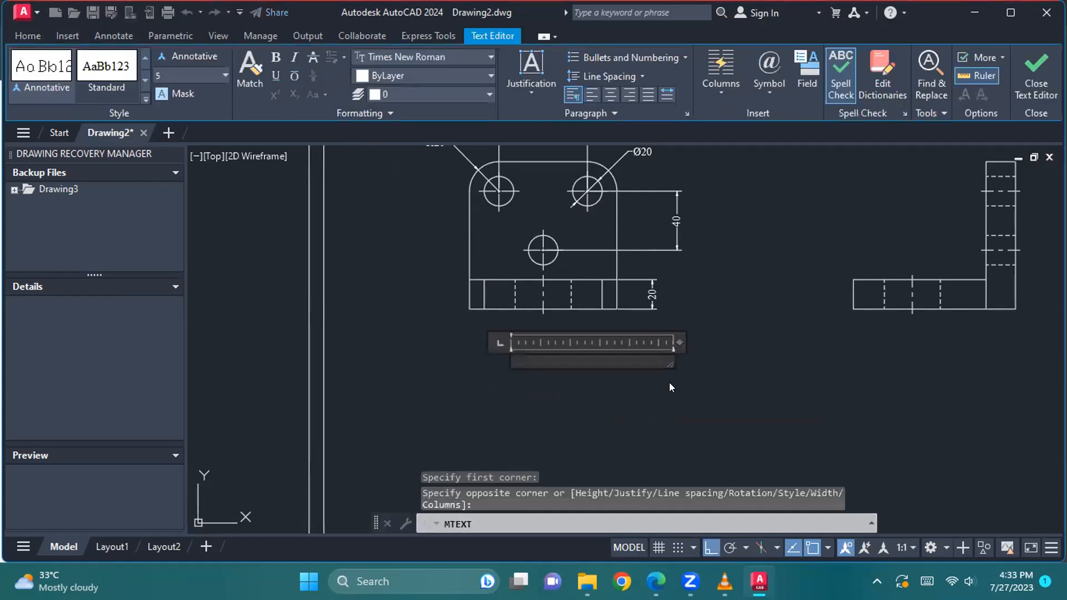
{"action": "type", "text": "FRONT VIEW"}
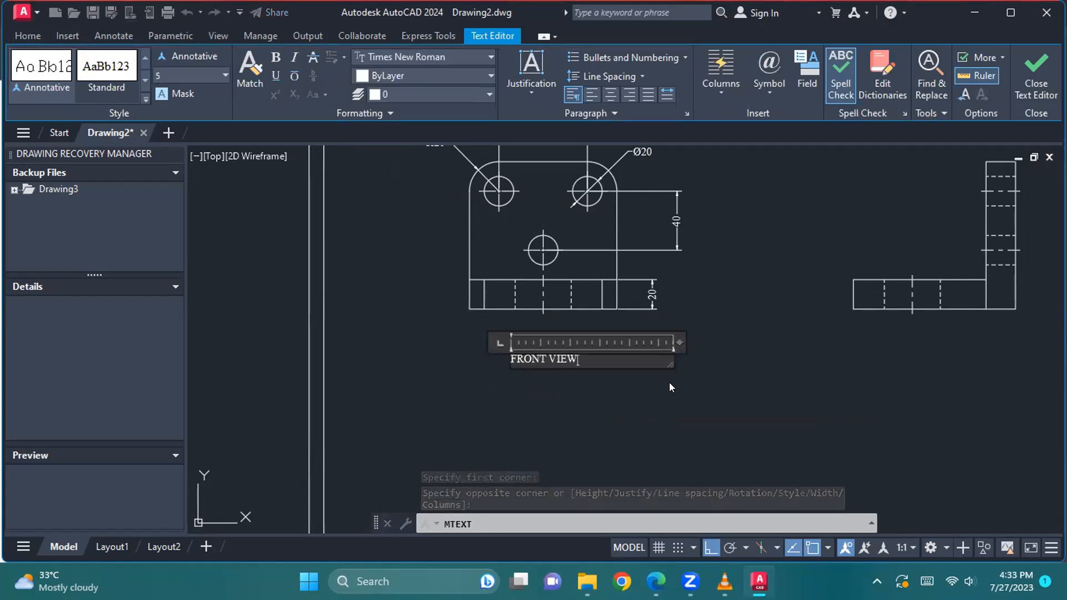
{"action": "left_click", "coordinate": [709, 369]}
Step: Add the multiline text label "RIGHT HAND SIDE VIEW" below the L-shaped side view
{"action": "middle_click_drag", "start_coordinate": [746, 385], "coordinate": [472, 385]}
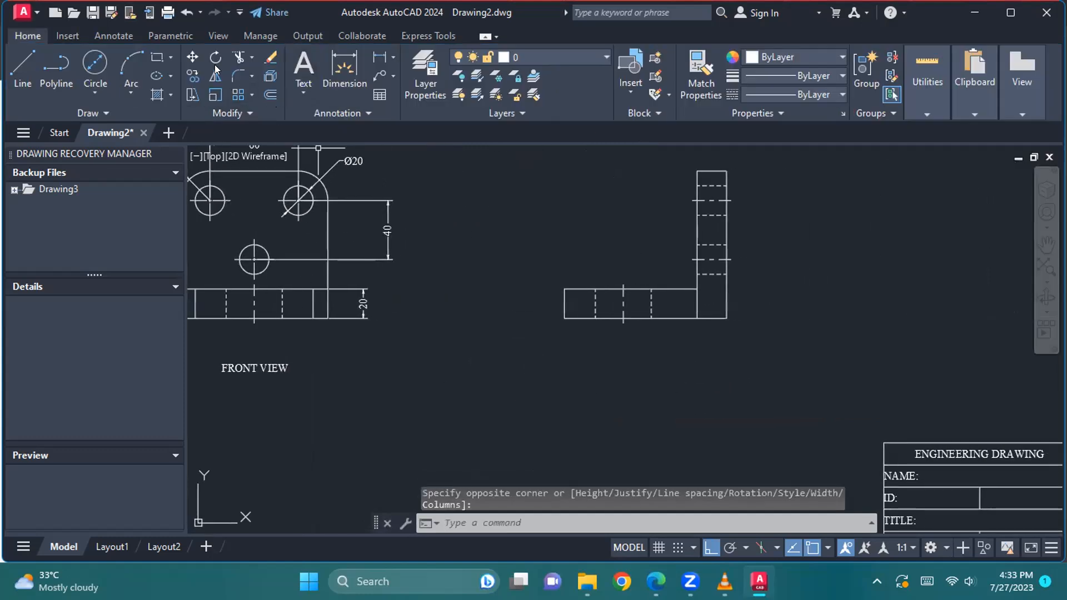
{"action": "left_click", "coordinate": [305, 70]}
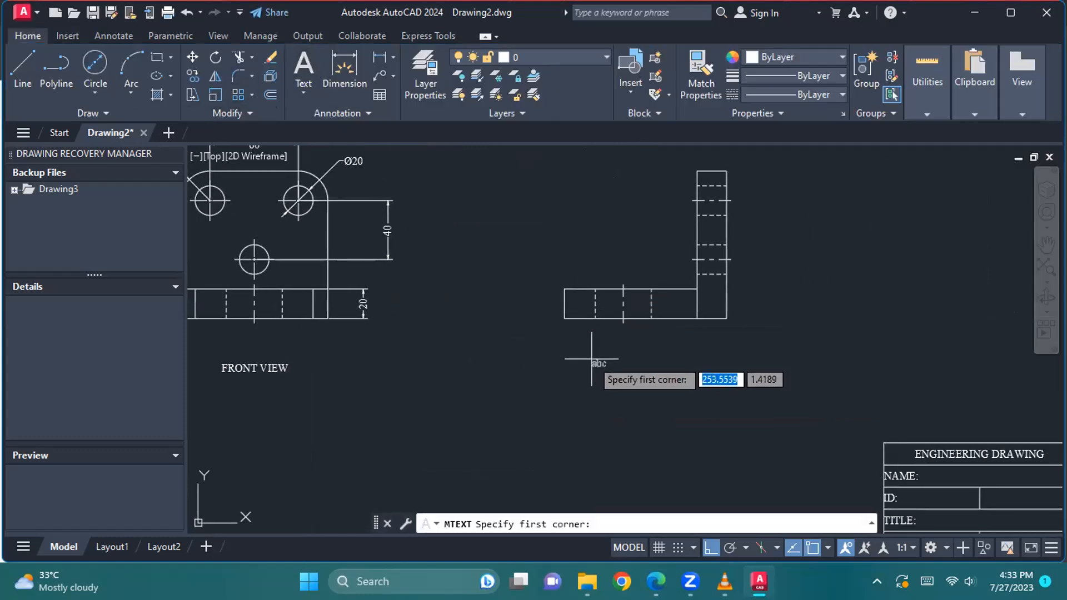
{"action": "left_click", "coordinate": [592, 361]}
{"action": "left_click", "coordinate": [766, 404]}
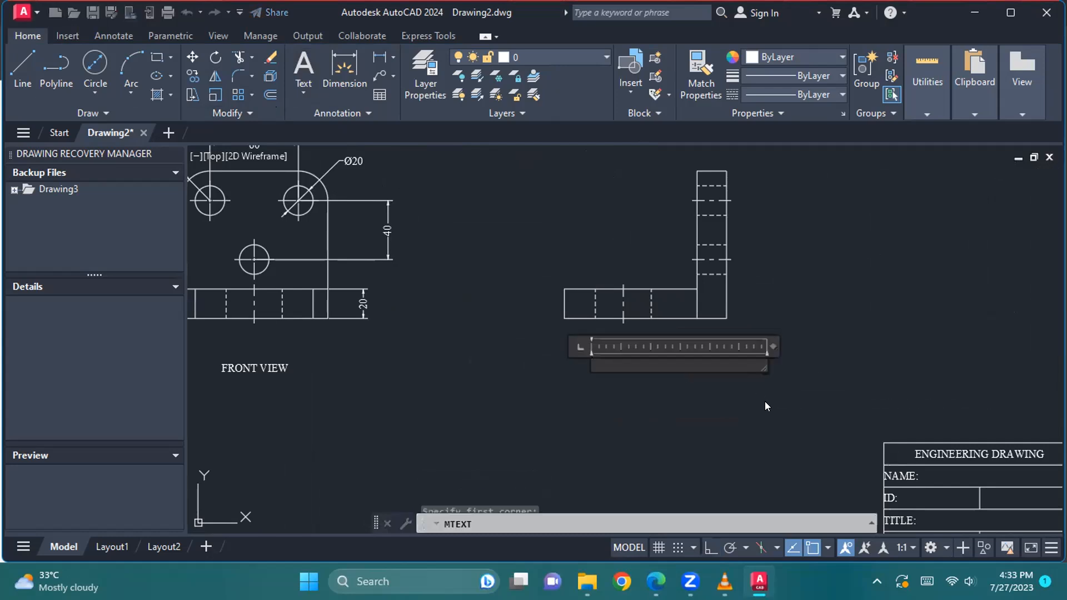
{"action": "type", "text": "RIGHT"}
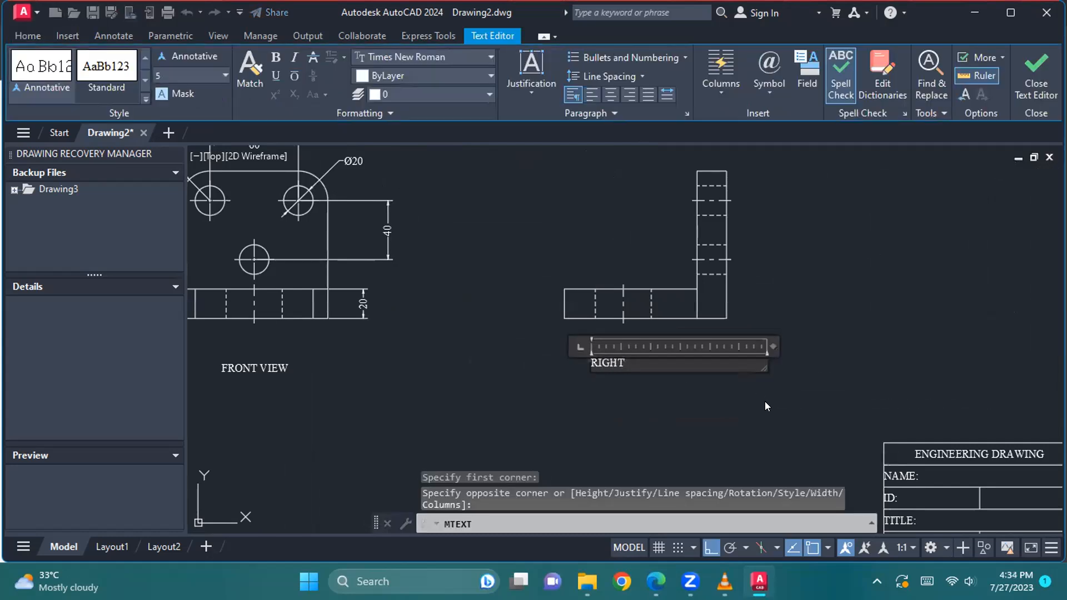
{"action": "type", "text": " HAND SI"}
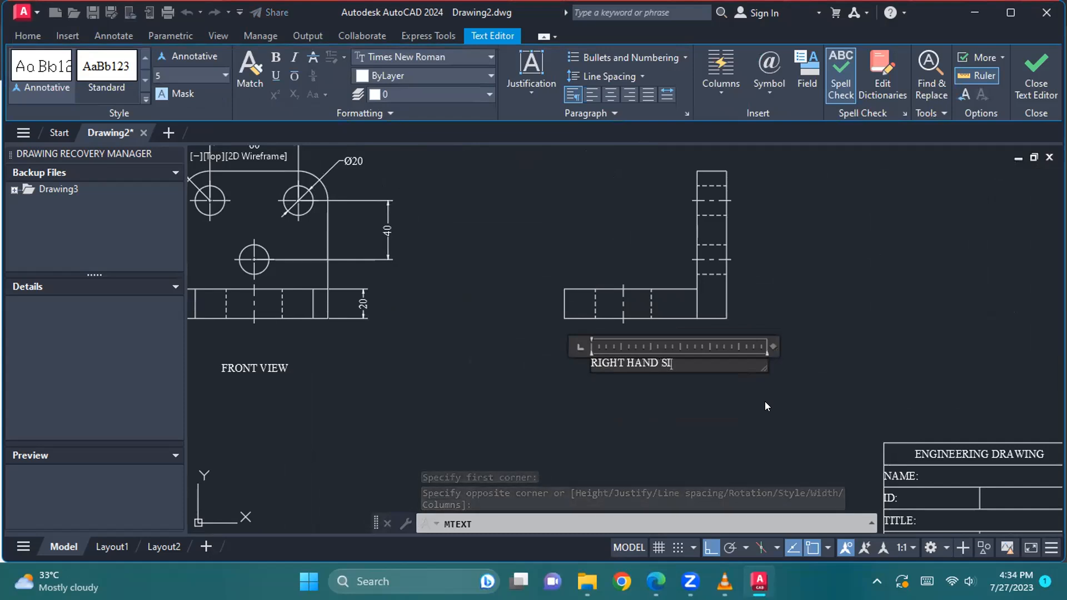
{"action": "type", "text": "DE VIEW"}
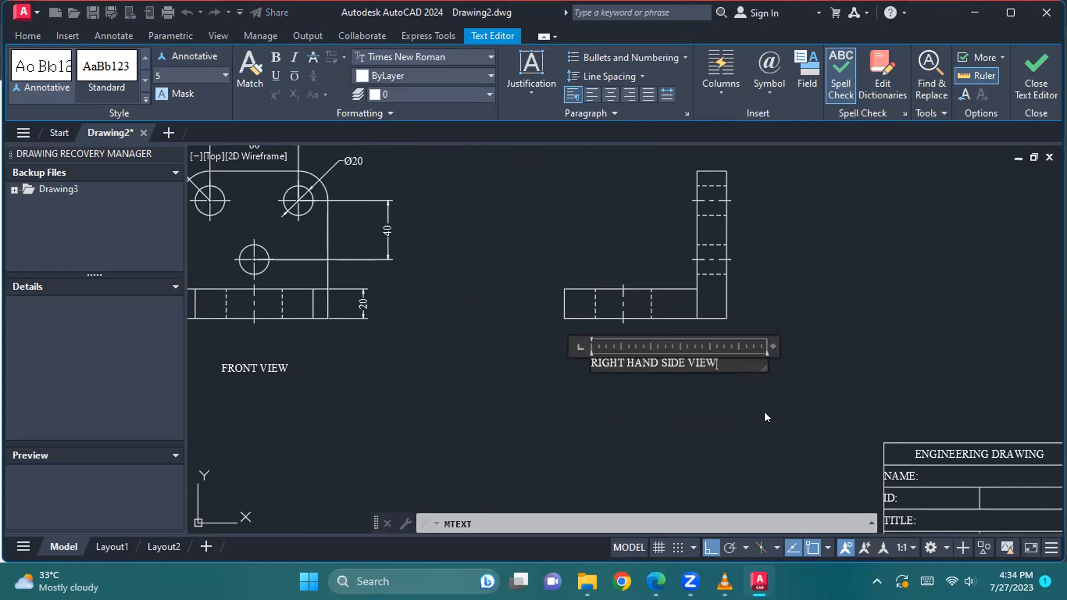
{"action": "left_click", "coordinate": [765, 413]}
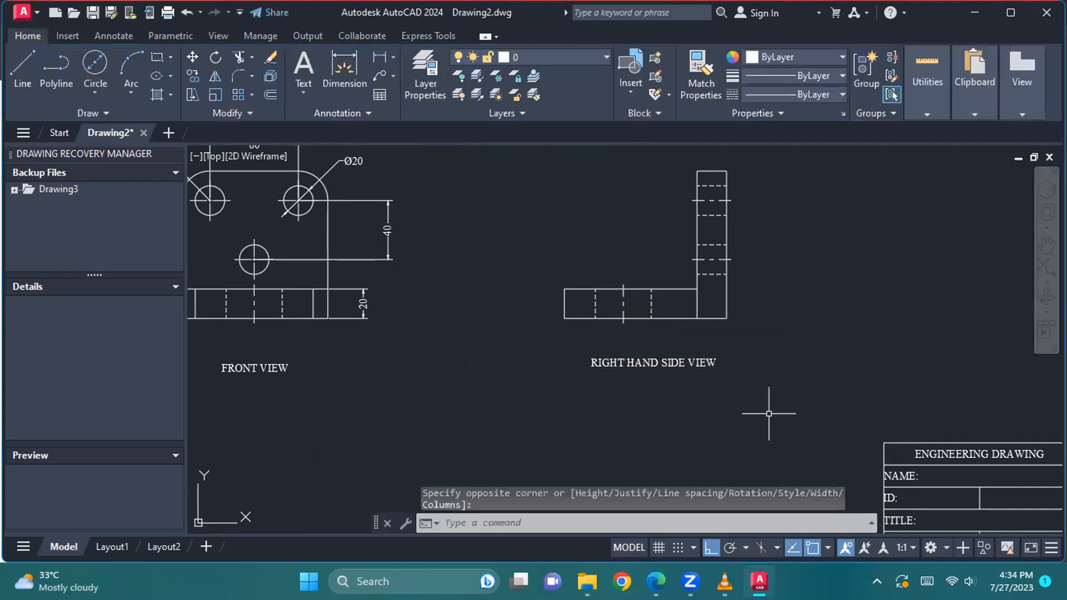
{"action": "middle_click_drag", "start_coordinate": [764, 354], "coordinate": [812, 513]}
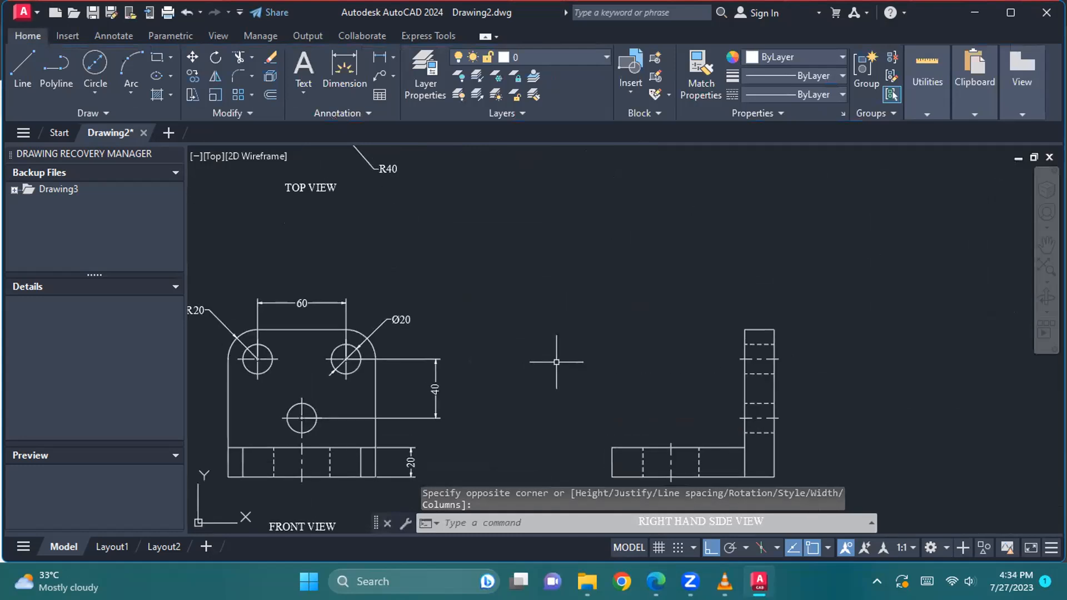
{"action": "scroll", "coordinate": [558, 362], "scroll_direction": "down", "scroll_amount": 2}
{"action": "middle_click_drag", "start_coordinate": [622, 328], "coordinate": [630, 391]}
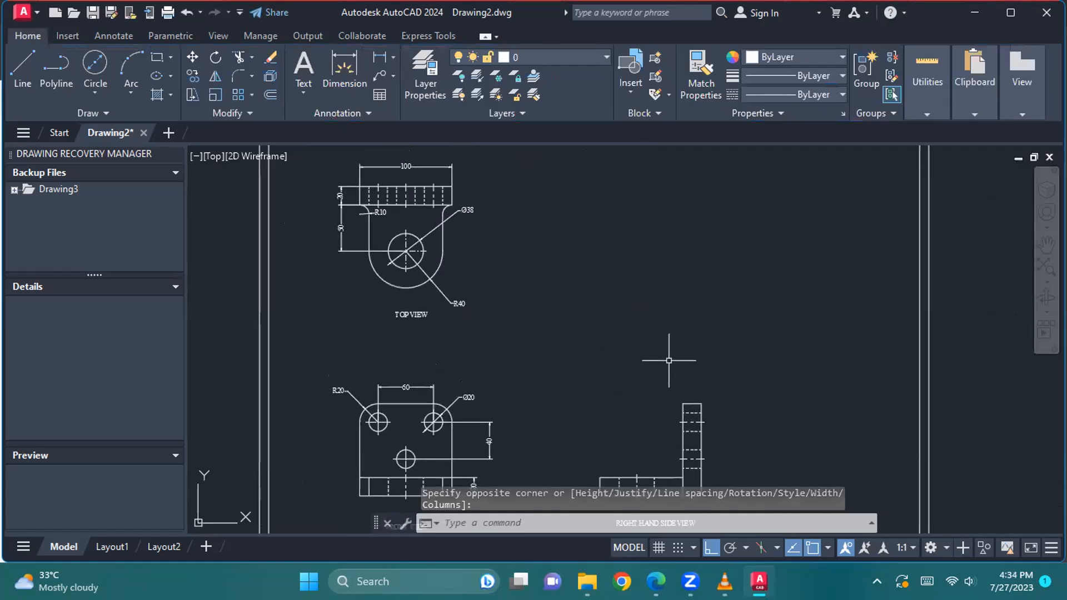
{"action": "scroll", "coordinate": [672, 360], "scroll_direction": "down", "scroll_amount": 2}
{"action": "mouse_move", "coordinate": [697, 335]}
{"action": "middle_mouse_down"}
{"action": "mouse_move", "coordinate": [692, 301]}
{"action": "mouse_move", "coordinate": [710, 384]}
{"action": "middle_mouse_up"}
{"action": "scroll", "coordinate": [689, 315], "scroll_direction": "up", "scroll_amount": 2}
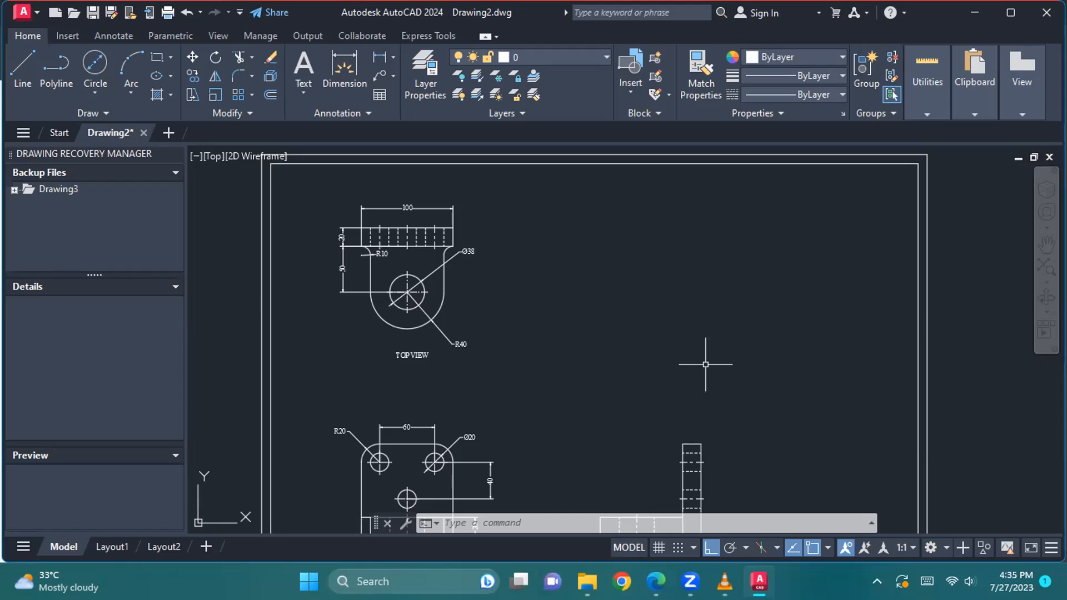
Step: Switch to the browser, look through the Second Problem and Try This Problem slides in ME_160_lec_3.pdf, and return to AutoCAD
{"action": "left_click", "coordinate": [656, 581]}
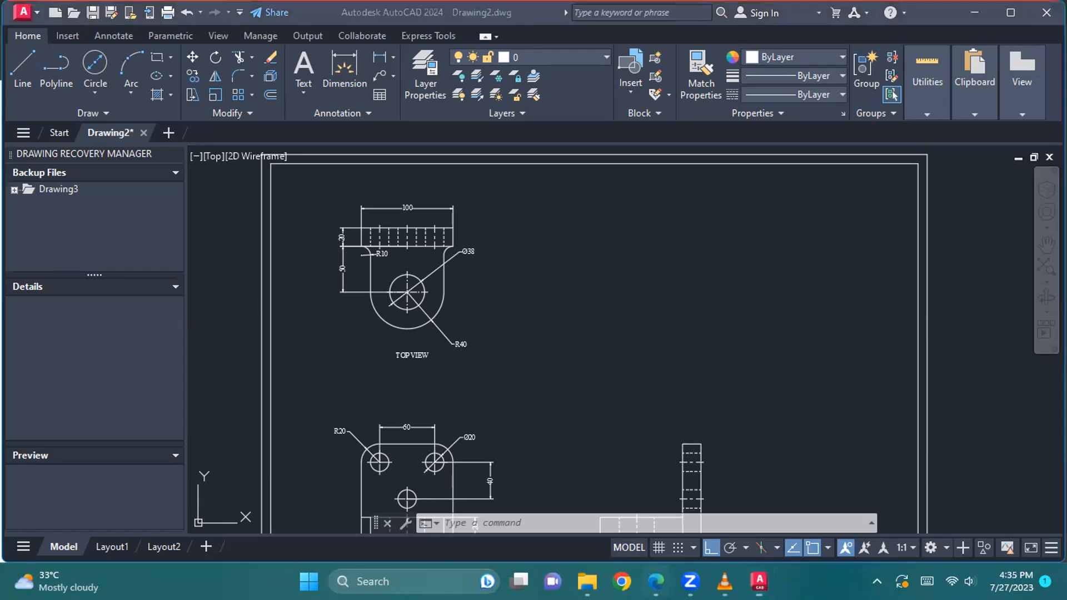
{"action": "scroll", "coordinate": [531, 409], "scroll_direction": "down", "scroll_amount": 7}
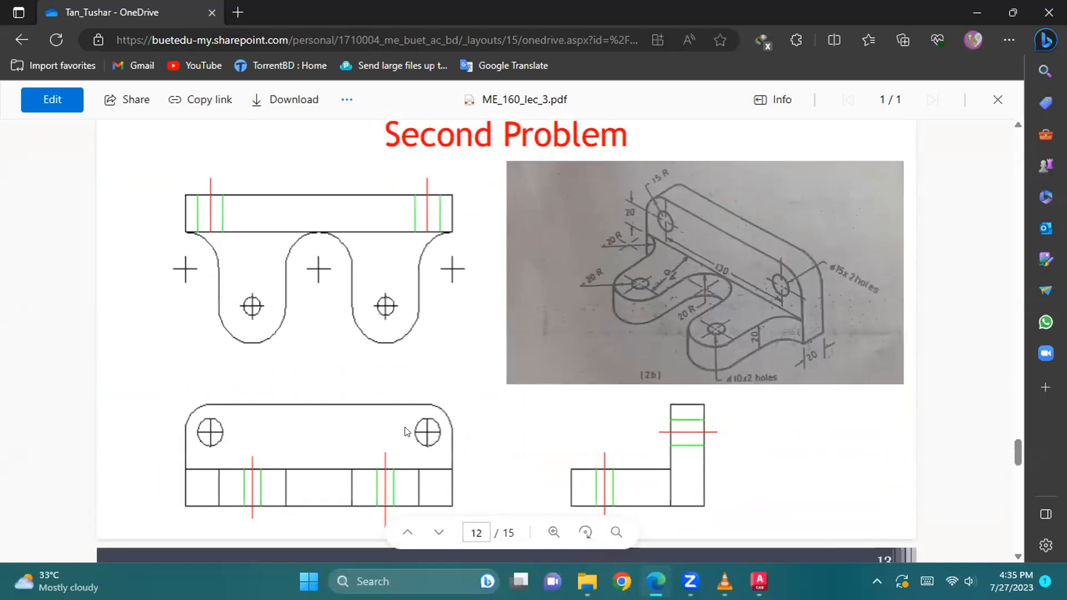
{"action": "scroll", "coordinate": [581, 375], "scroll_direction": "down", "scroll_amount": 6}
{"action": "scroll", "coordinate": [582, 379], "scroll_direction": "down", "scroll_amount": 4}
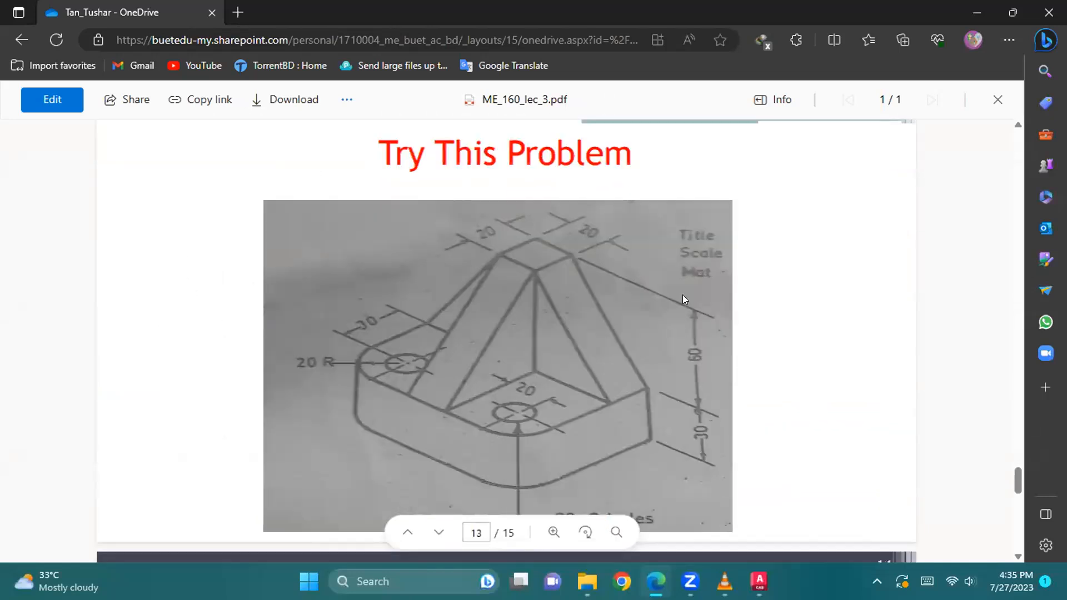
{"action": "scroll", "coordinate": [517, 345], "scroll_direction": "up", "scroll_amount": 10}
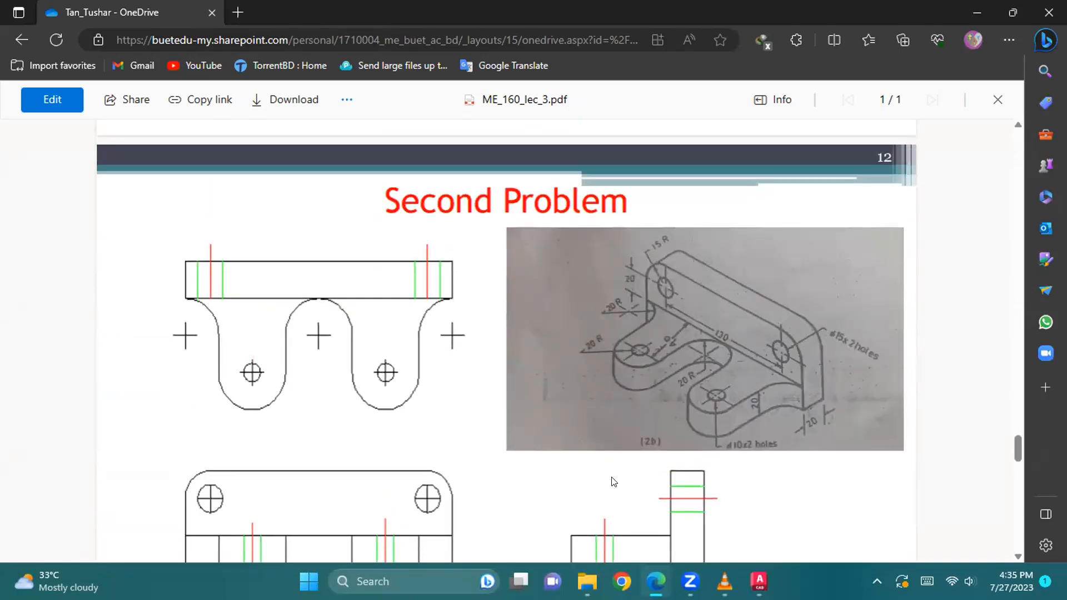
{"action": "left_click", "coordinate": [760, 582]}
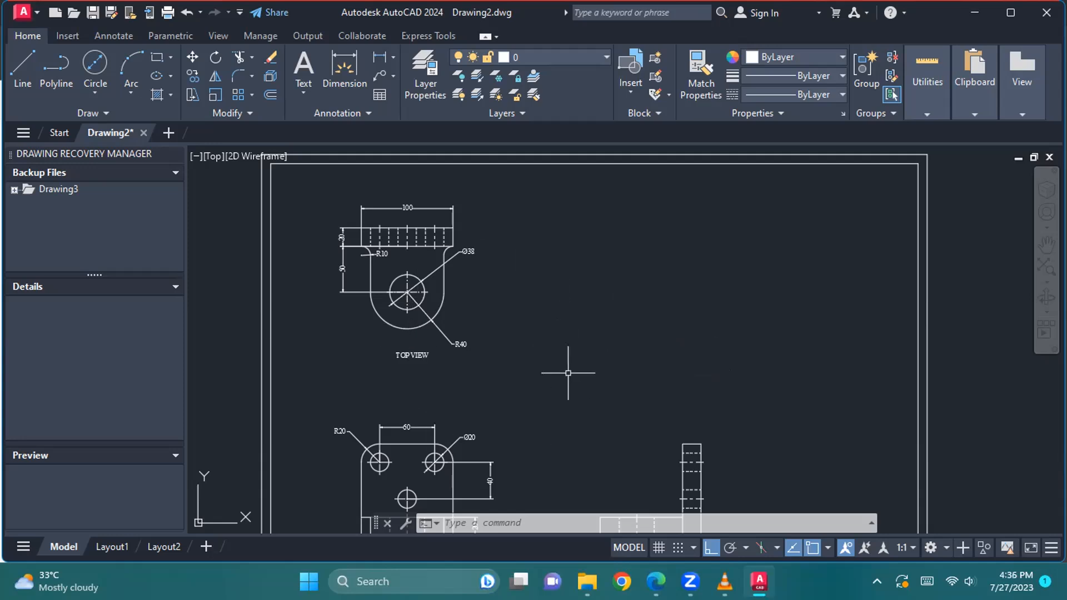
Step: Turn on the grid display in the model space drawing
{"action": "mouse_move", "coordinate": [596, 374]}
{"action": "middle_mouse_down"}
{"action": "mouse_move", "coordinate": [567, 343]}
{"action": "mouse_move", "coordinate": [572, 352]}
{"action": "middle_mouse_up"}
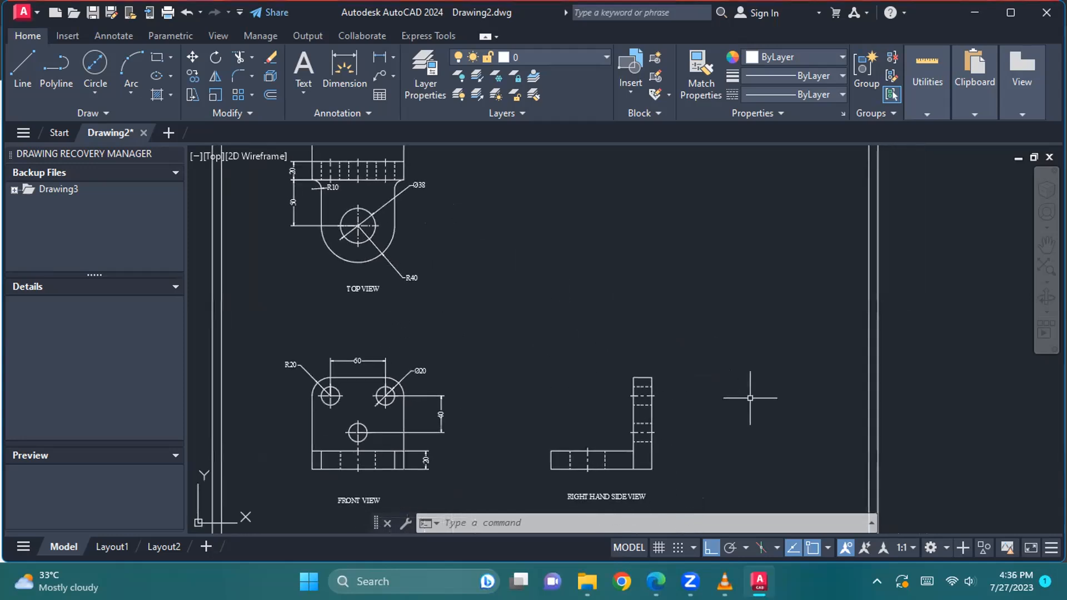
{"action": "left_click", "coordinate": [658, 549]}
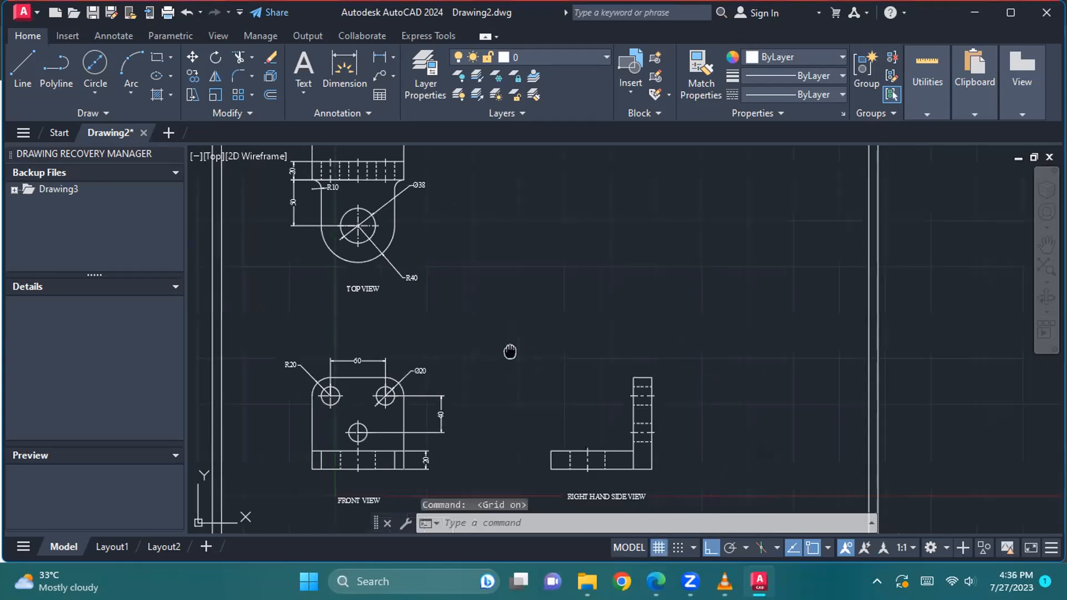
{"action": "middle_click_drag", "start_coordinate": [510, 351], "coordinate": [512, 448]}
{"action": "mouse_move", "coordinate": [564, 338]}
{"action": "middle_mouse_down"}
{"action": "mouse_move", "coordinate": [576, 519]}
{"action": "mouse_move", "coordinate": [622, 270]}
{"action": "middle_mouse_up"}
{"action": "scroll", "coordinate": [625, 268], "scroll_direction": "up", "scroll_amount": 2}
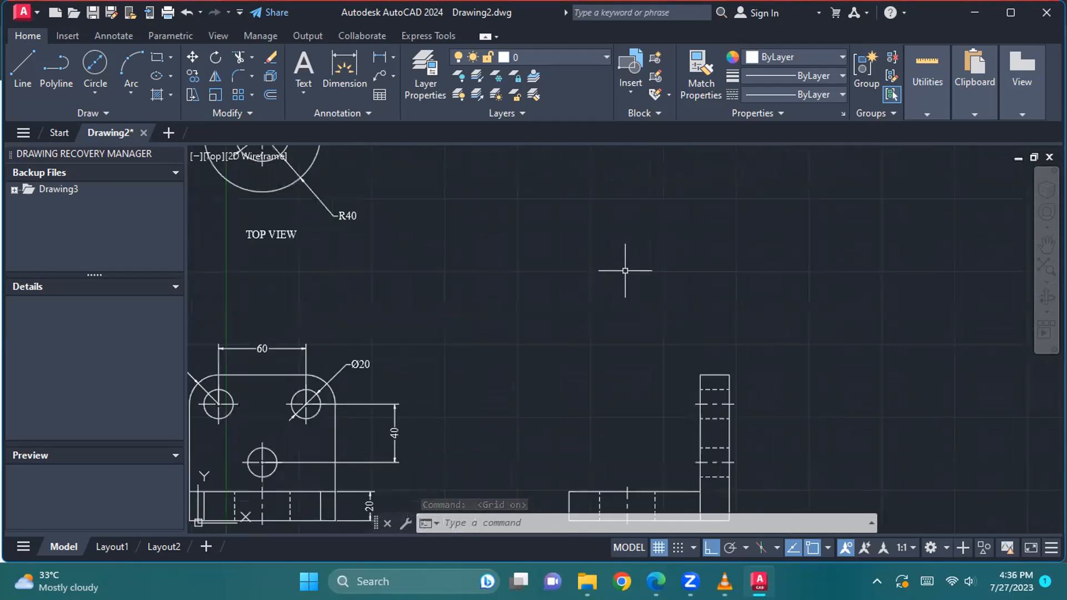
{"action": "scroll", "coordinate": [625, 271], "scroll_direction": "down", "scroll_amount": 2}
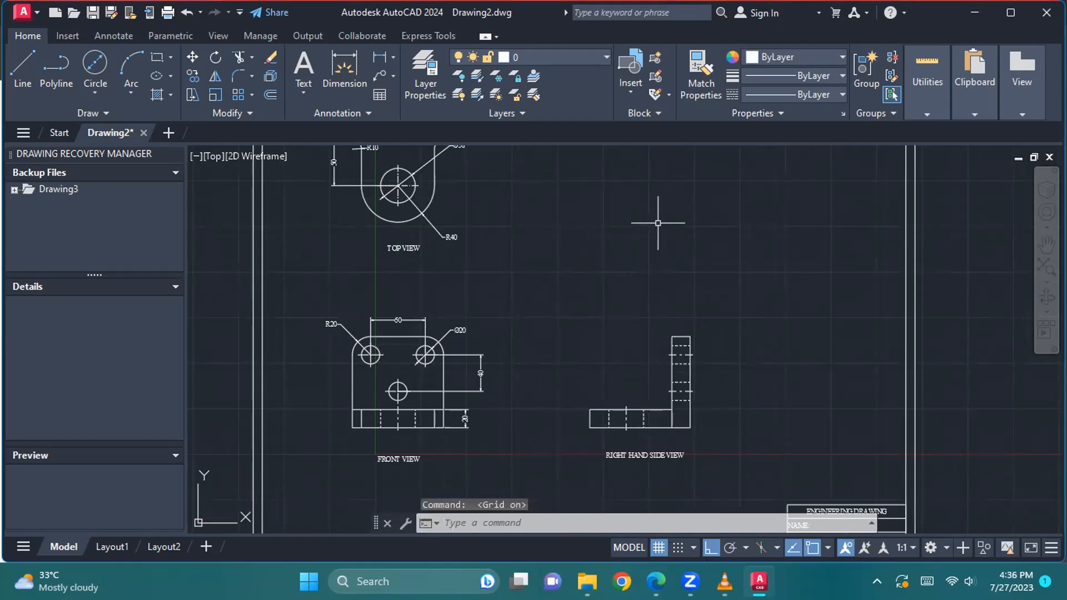
{"action": "mouse_move", "coordinate": [695, 231]}
{"action": "middle_mouse_down"}
{"action": "mouse_move", "coordinate": [653, 276]}
{"action": "mouse_move", "coordinate": [653, 228]}
{"action": "middle_mouse_up"}
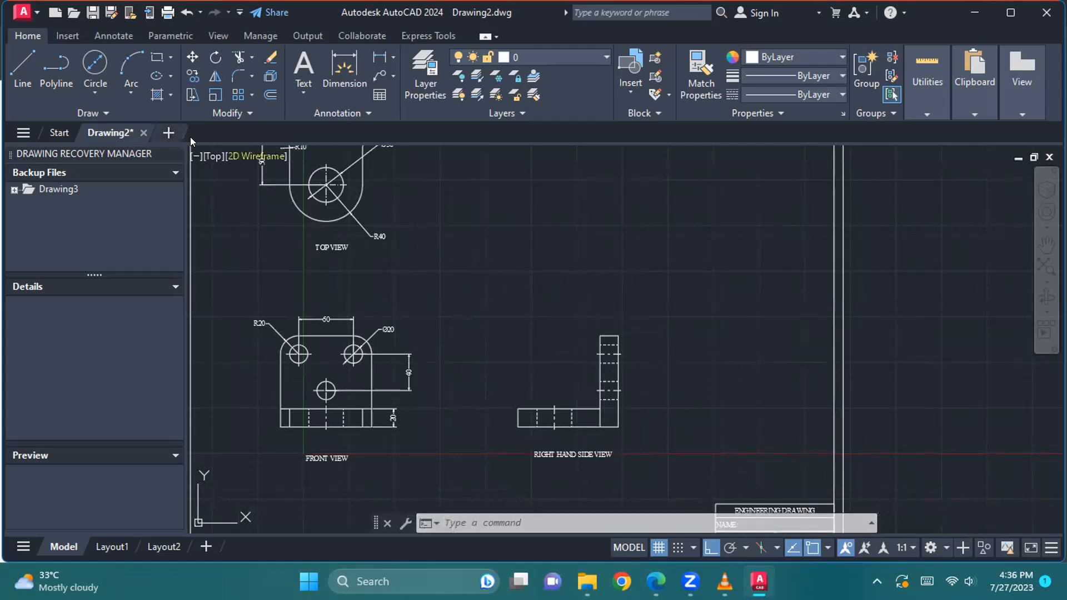
Step: Save the drawing as Drawing2.dwg in AutoCAD 2018 Drawing format, in the personal folder on the Desktop
{"action": "left_click", "coordinate": [25, 11]}
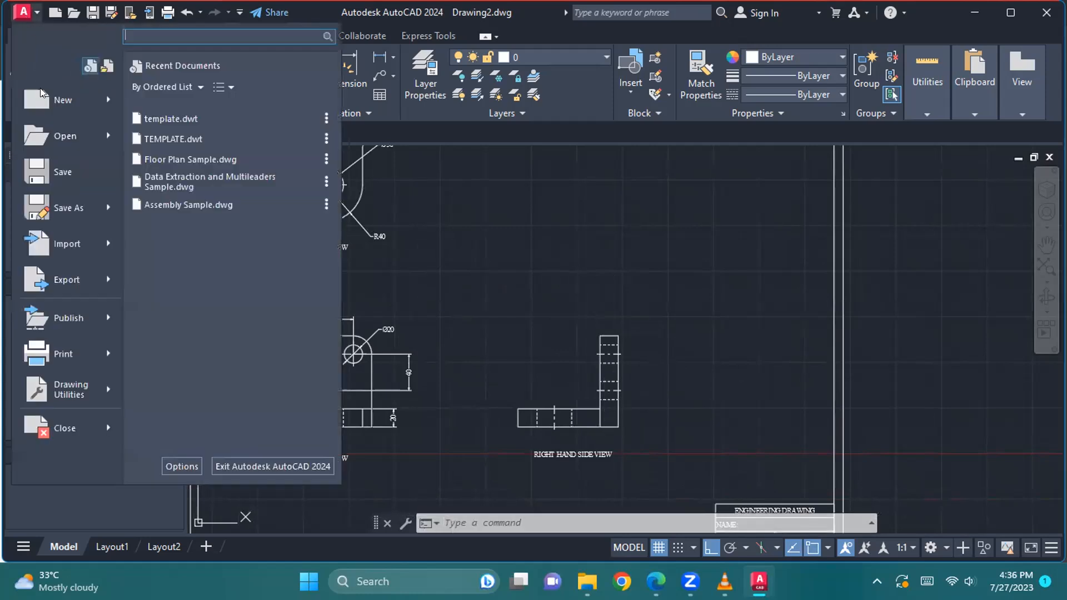
{"action": "left_click", "coordinate": [61, 171]}
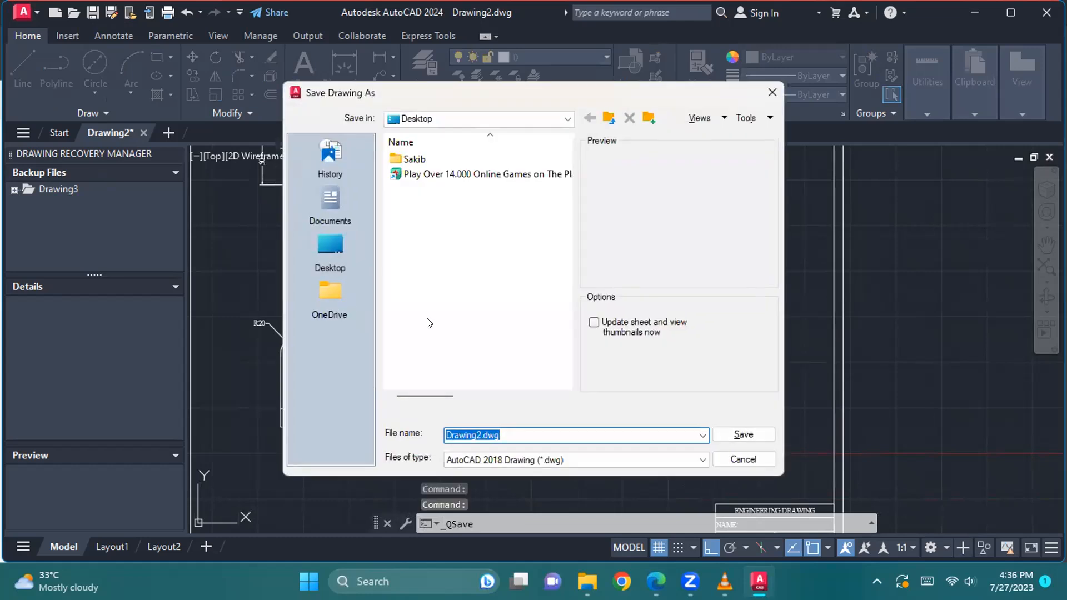
{"action": "double_click", "coordinate": [427, 159]}
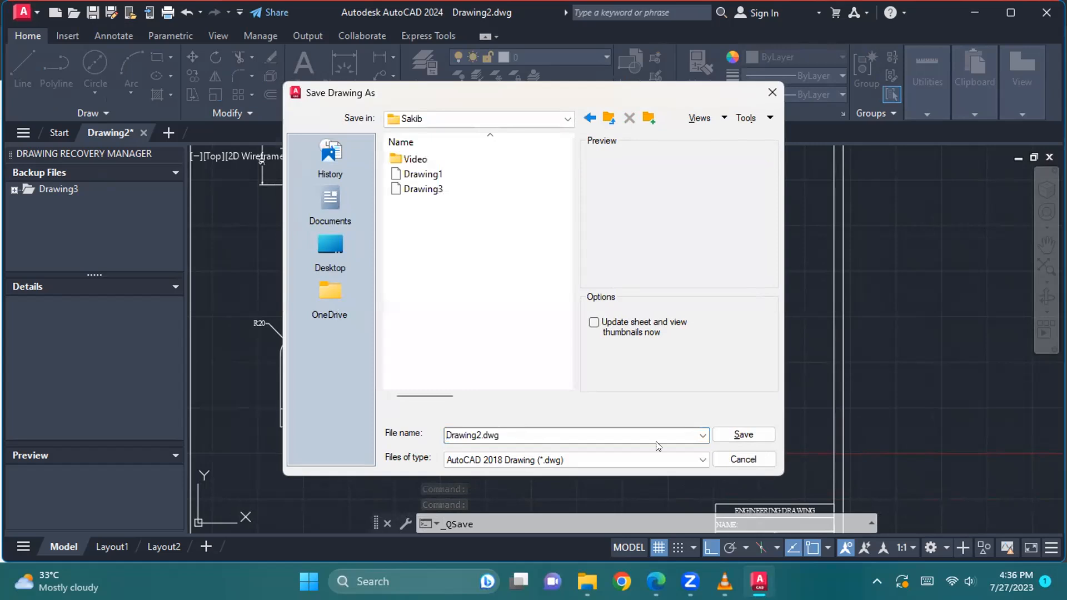
{"action": "left_click", "coordinate": [744, 434]}
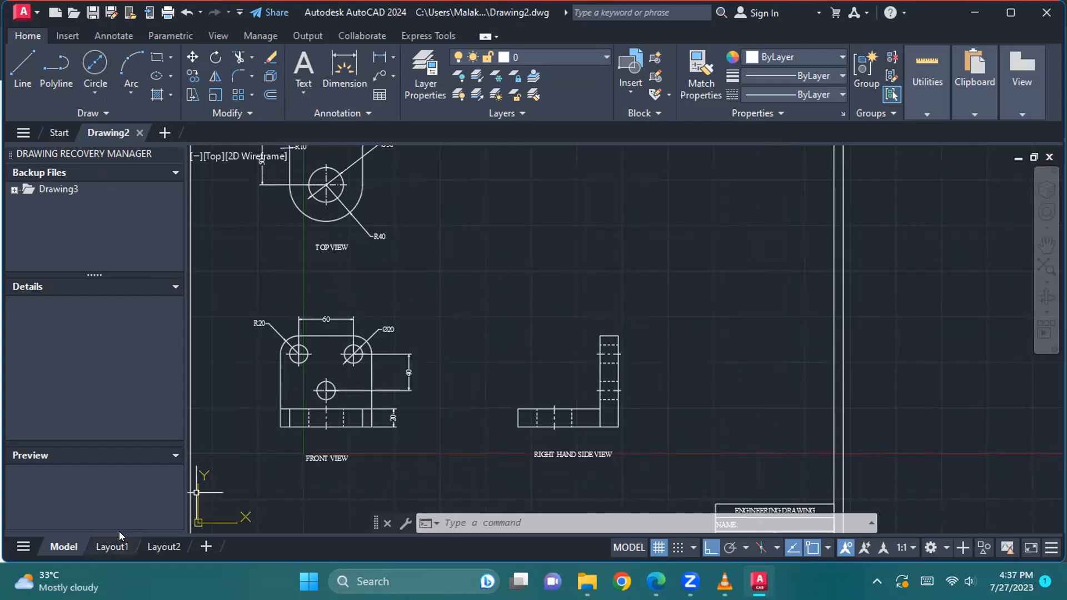
Step: Open Layout1 and examine the three dimensioned views, their labels and the title block on the paper sheet
{"action": "left_click", "coordinate": [111, 547]}
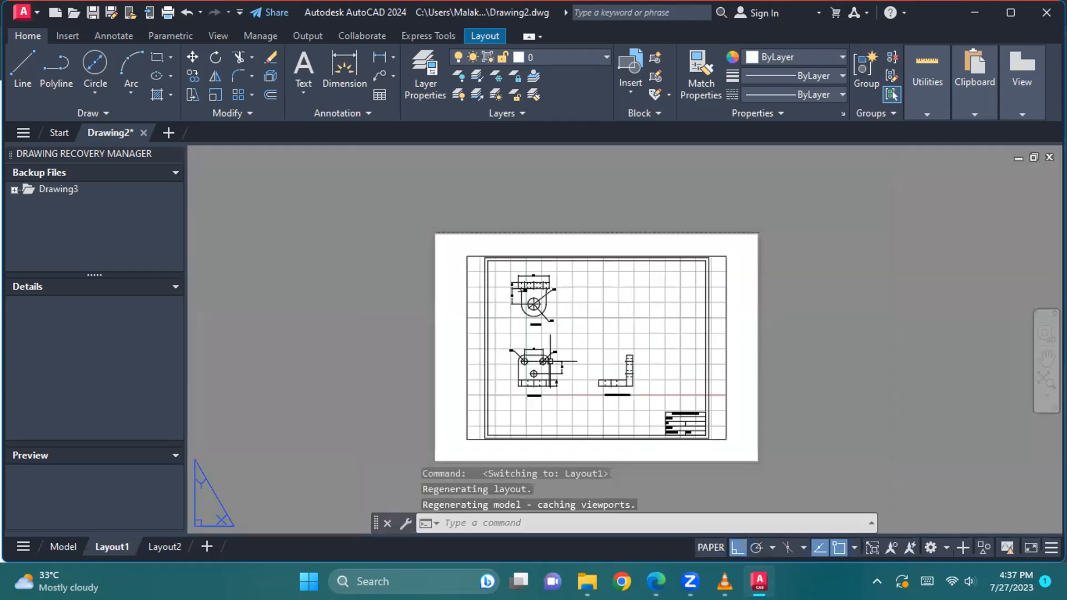
{"action": "scroll", "coordinate": [606, 355], "scroll_direction": "up", "scroll_amount": 4}
{"action": "mouse_move", "coordinate": [595, 333]}
{"action": "middle_mouse_down"}
{"action": "mouse_move", "coordinate": [590, 392]}
{"action": "mouse_move", "coordinate": [595, 321]}
{"action": "middle_mouse_up"}
{"action": "scroll", "coordinate": [590, 391], "scroll_direction": "up", "scroll_amount": 2}
{"action": "scroll", "coordinate": [595, 321], "scroll_direction": "down", "scroll_amount": 2}
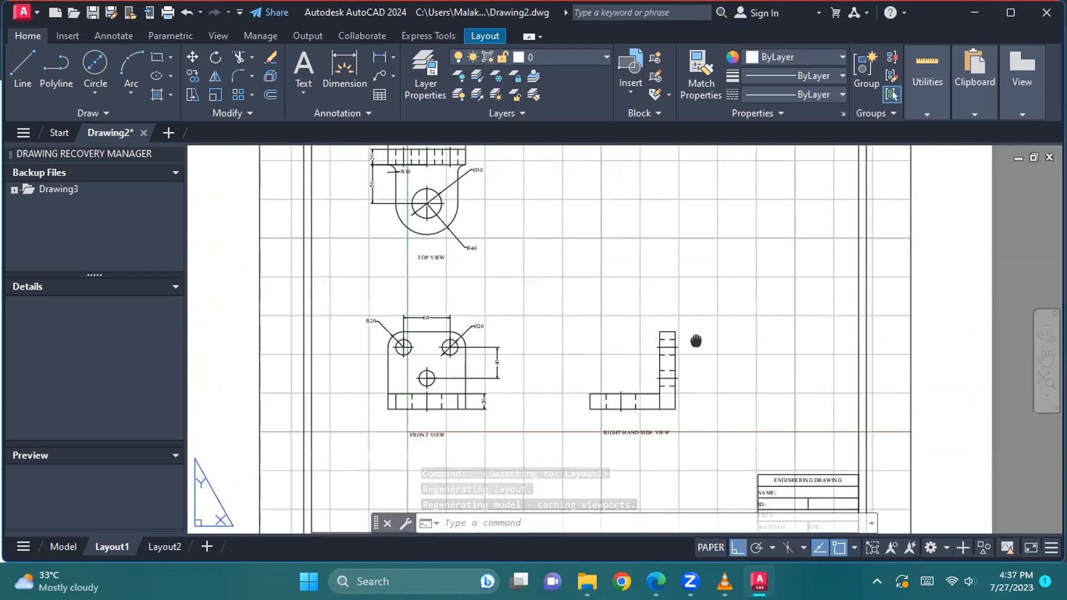
{"action": "scroll", "coordinate": [656, 326], "scroll_direction": "down", "scroll_amount": 2}
{"action": "scroll", "coordinate": [591, 305], "scroll_direction": "up", "scroll_amount": 2}
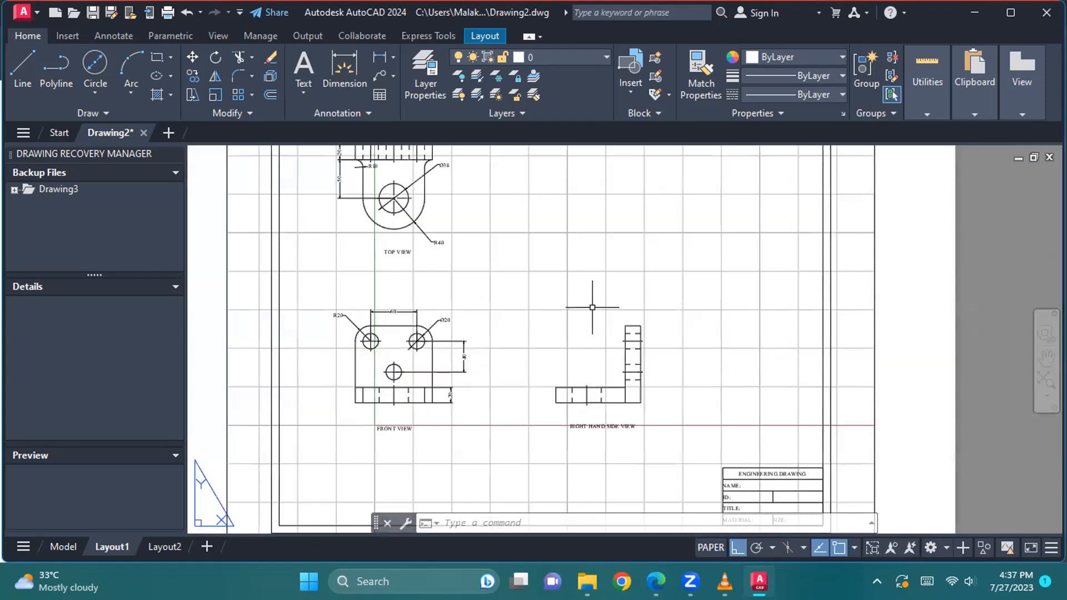
{"action": "middle_click_drag", "start_coordinate": [591, 306], "coordinate": [612, 369]}
{"action": "scroll", "coordinate": [591, 369], "scroll_direction": "up", "scroll_amount": 1}
{"action": "scroll", "coordinate": [582, 385], "scroll_direction": "down", "scroll_amount": 1}
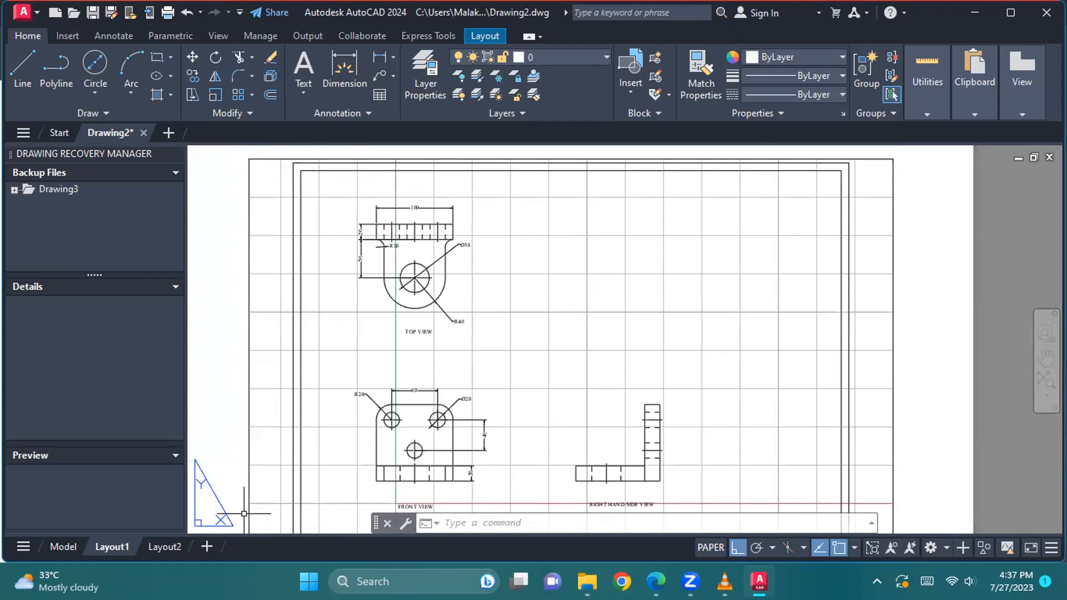
Step: Open Layout2 and examine how the dimensioned top and front views appear on its sheet
{"action": "left_click", "coordinate": [164, 547]}
{"action": "scroll", "coordinate": [656, 381], "scroll_direction": "up", "scroll_amount": 2}
{"action": "middle_click_drag", "start_coordinate": [679, 349], "coordinate": [665, 436]}
{"action": "scroll", "coordinate": [643, 358], "scroll_direction": "up", "scroll_amount": 2}
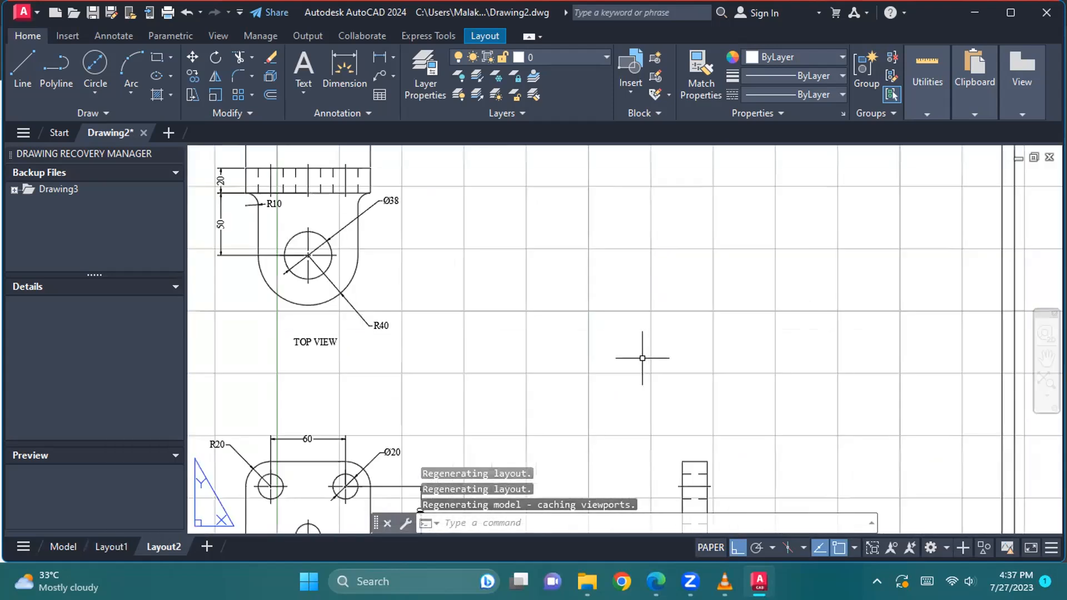